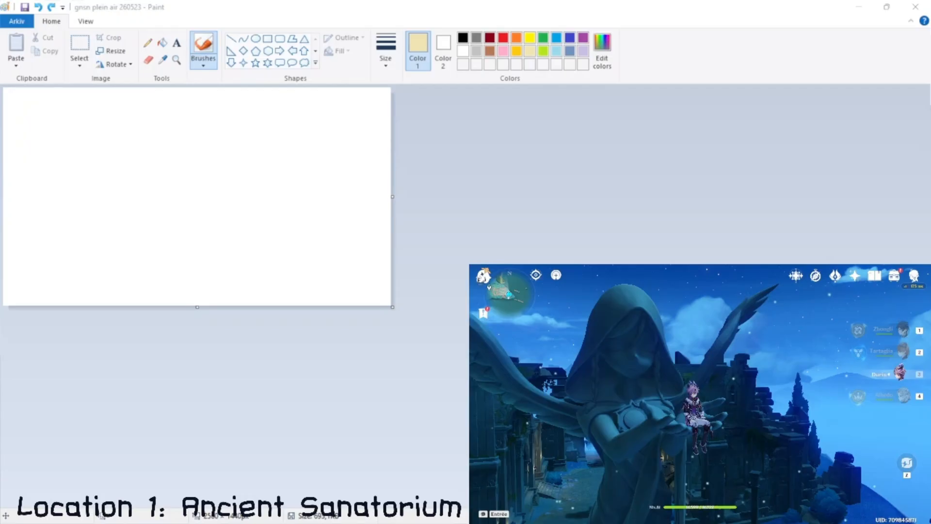
# Fill the whole blank canvas with the palette's blue-gray as the night sky base.
pyautogui.click(208, 11)
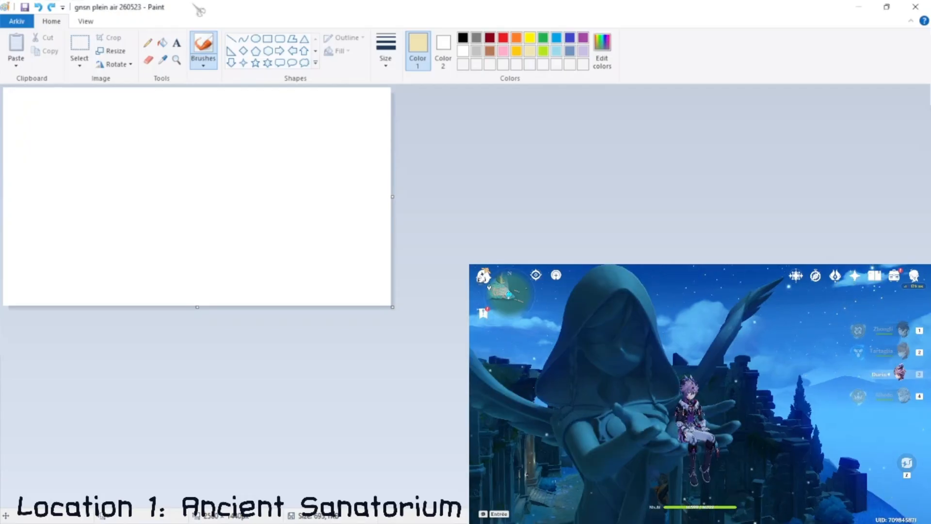
pyautogui.click(163, 43)
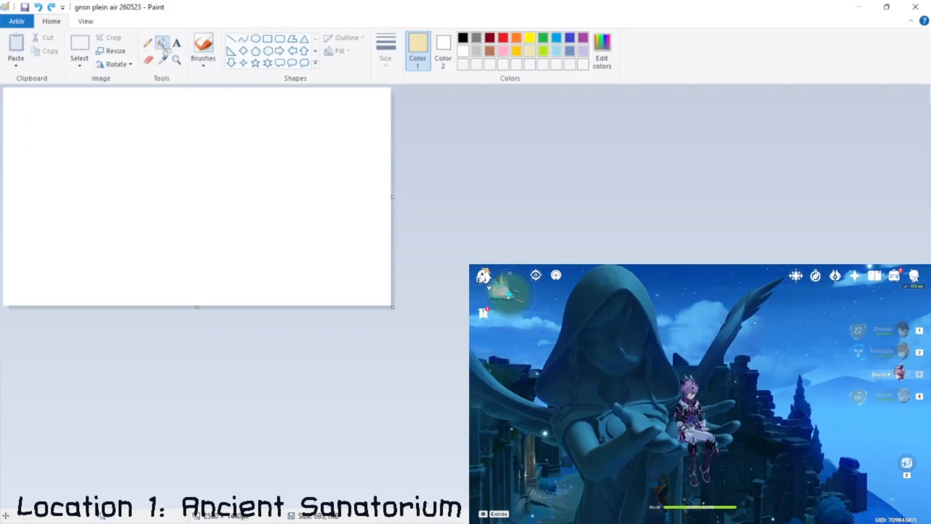
pyautogui.click(571, 51)
pyautogui.click(385, 198)
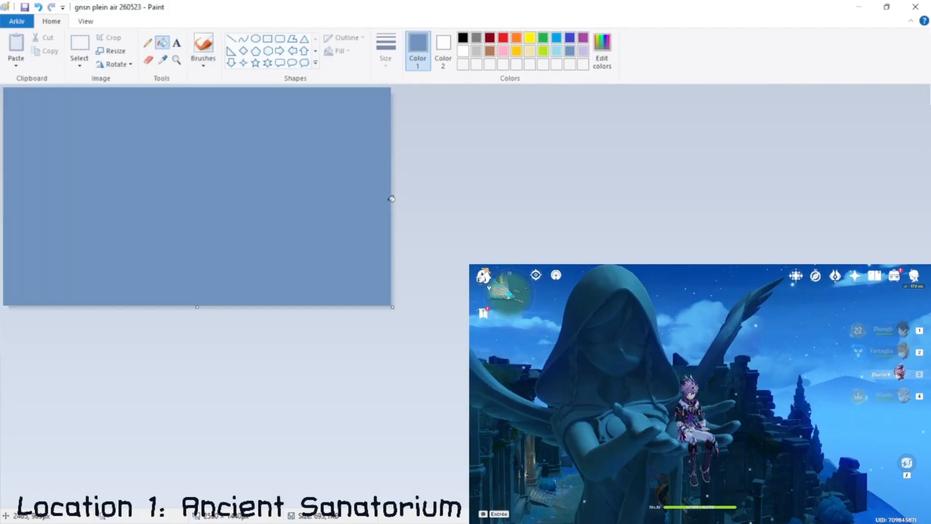
# Sketch the outline of the statue's hood and its shoulder line in dark gray with the Crayon brush.
pyautogui.click(505, 51)
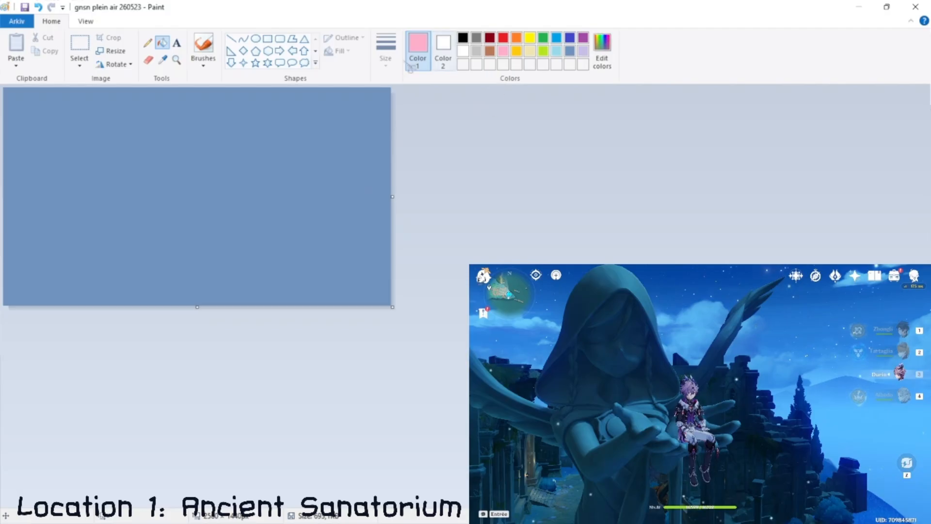
pyautogui.click(203, 61)
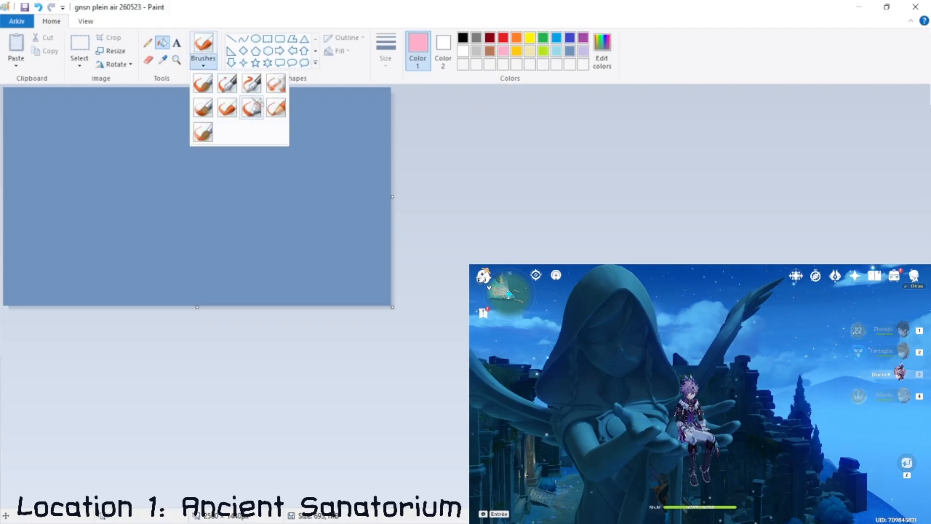
pyautogui.click(232, 109)
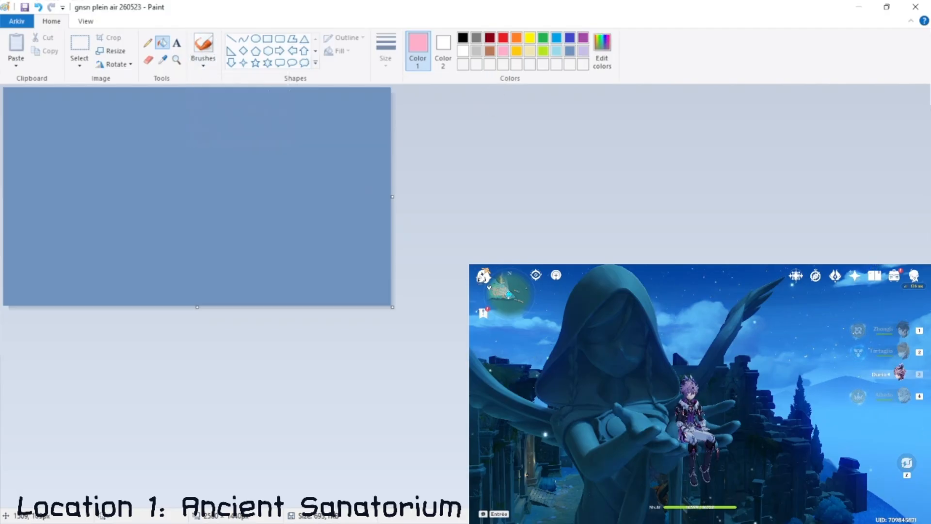
pyautogui.click(476, 38)
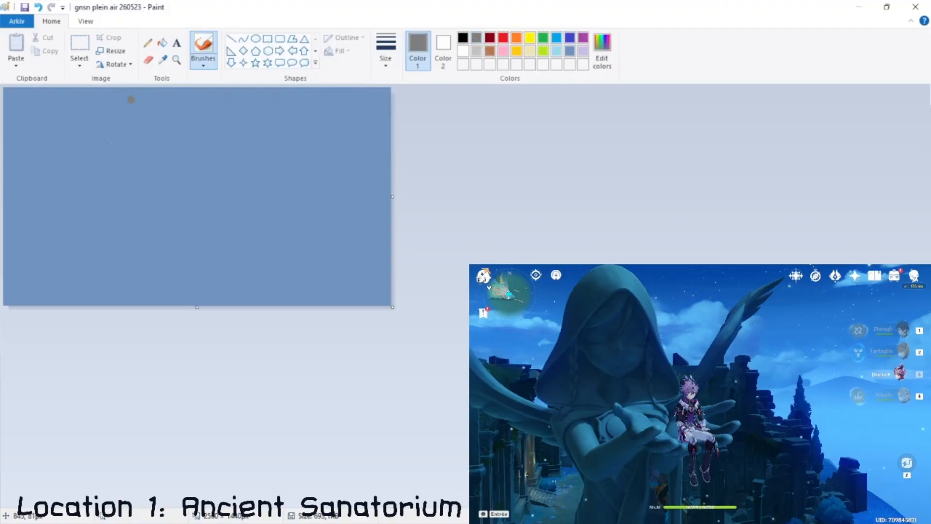
pyautogui.moveTo(131, 100); pyautogui.dragTo(100, 147)
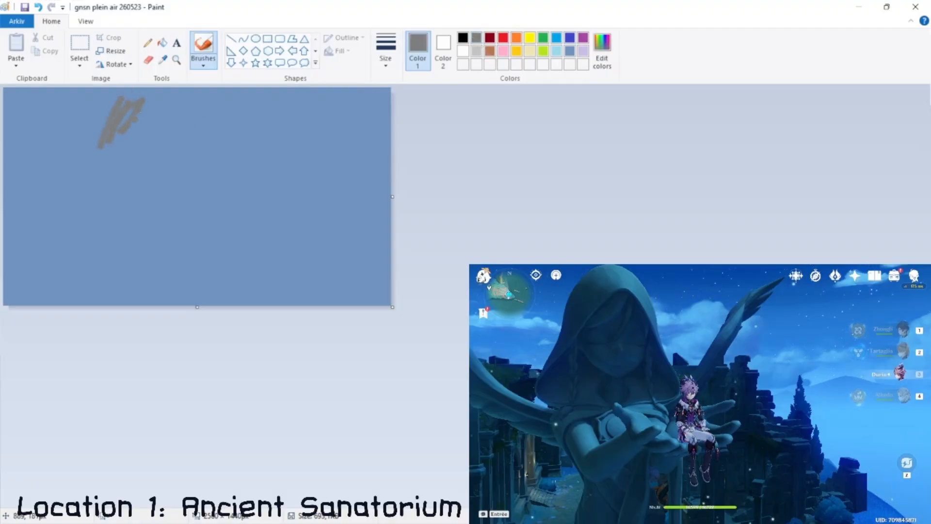
pyautogui.moveTo(136, 109)
pyautogui.mouseDown()
pyautogui.moveTo(179, 123)
pyautogui.moveTo(211, 177)
pyautogui.moveTo(137, 200)
pyautogui.moveTo(100, 196)
pyautogui.moveTo(83, 181)
pyautogui.moveTo(102, 146)
pyautogui.mouseUp()
pyautogui.moveTo(94, 198); pyautogui.dragTo(119, 262)
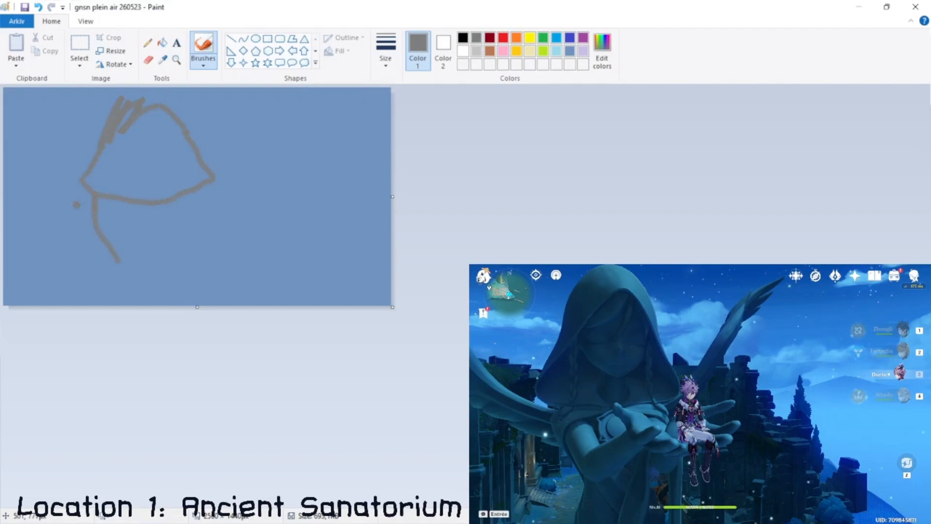
# Mix a medium bright blue custom color and scribble it along the outer edge of the statue's hood.
pyautogui.click(602, 51)
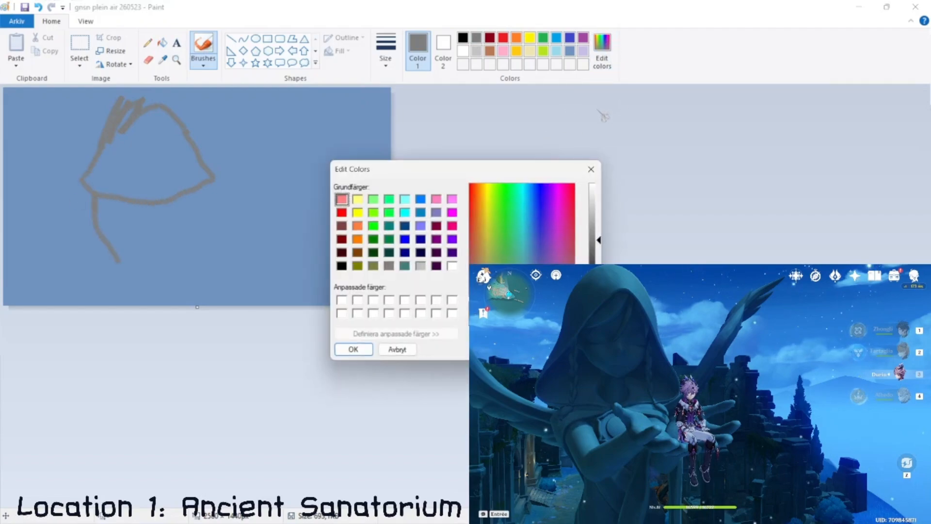
pyautogui.click(546, 270)
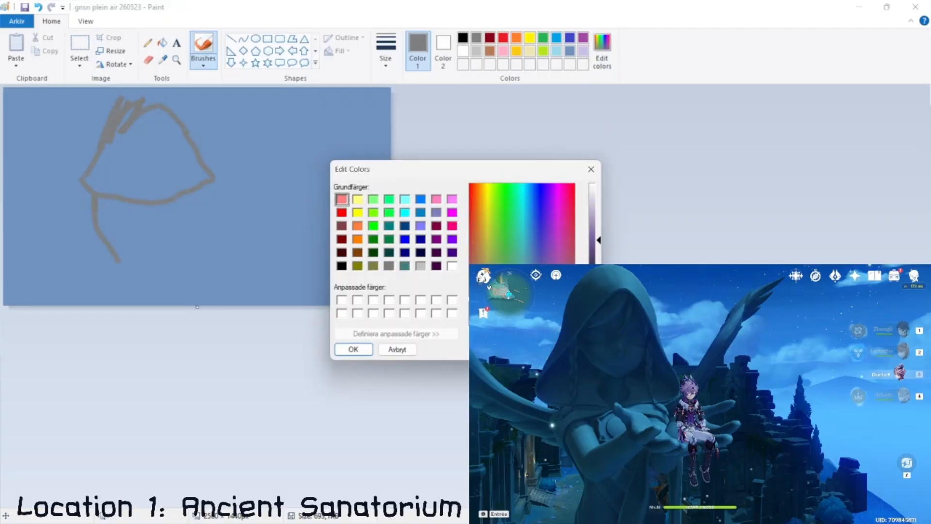
pyautogui.click(531, 263)
pyautogui.click(533, 247)
pyautogui.moveTo(538, 236); pyautogui.dragTo(532, 234)
pyautogui.click(532, 233)
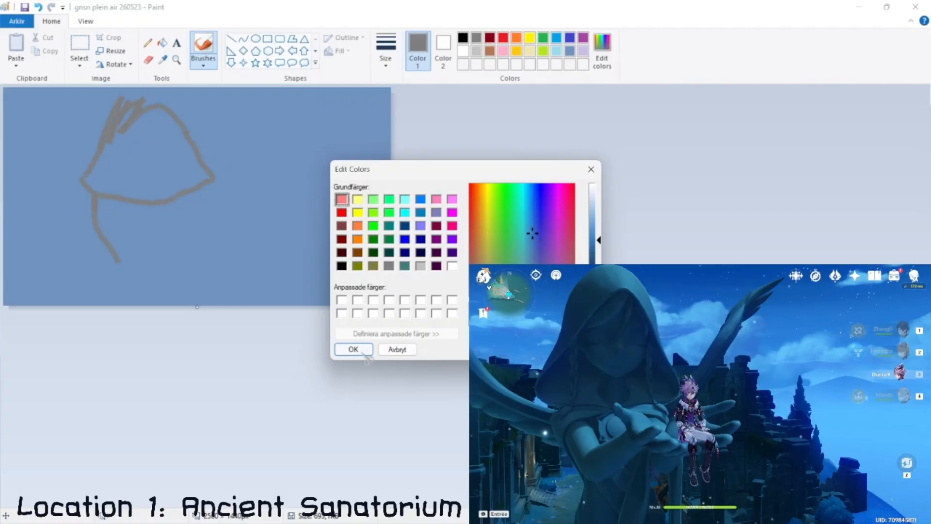
pyautogui.click(364, 353)
pyautogui.moveTo(101, 107)
pyautogui.mouseDown()
pyautogui.moveTo(87, 156)
pyautogui.moveTo(118, 93)
pyautogui.moveTo(106, 144)
pyautogui.mouseUp()
# Mix a duller, greener blue custom color and layer strokes of it over the shaded side of the hood.
pyautogui.click(607, 44)
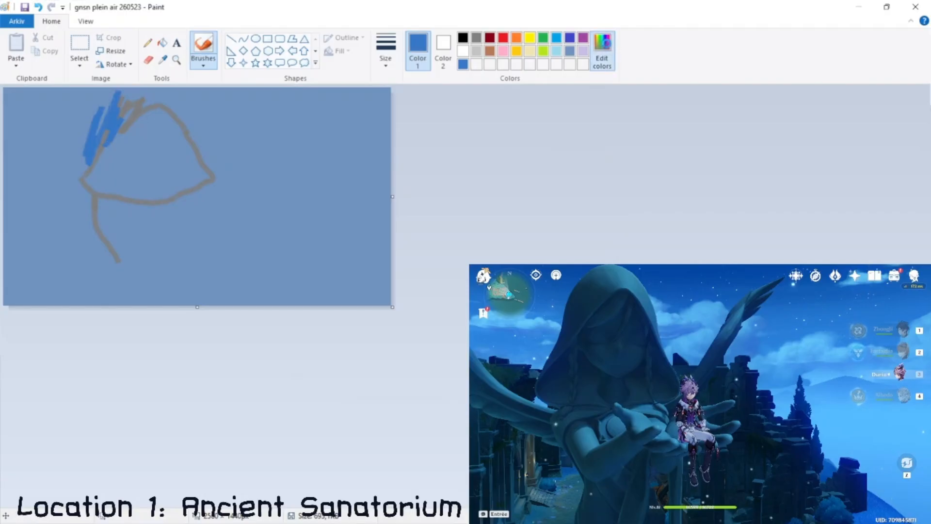
pyautogui.moveTo(533, 231); pyautogui.dragTo(531, 234)
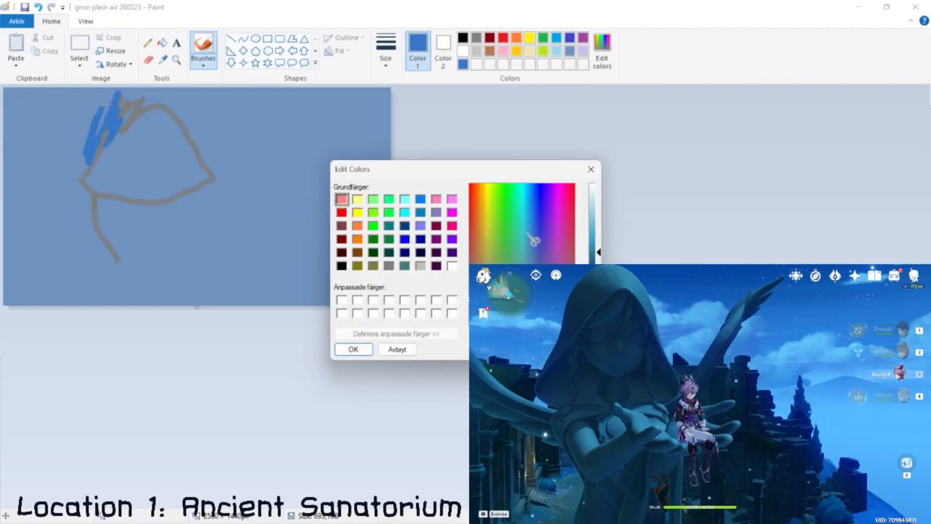
pyautogui.click(353, 350)
pyautogui.moveTo(126, 143)
pyautogui.mouseDown()
pyautogui.moveTo(116, 115)
pyautogui.moveTo(88, 169)
pyautogui.mouseUp()
# Mix a deep dark blue custom color and draw the hood's shaded edge, shoulder and crossed robe folds with it.
pyautogui.click(603, 53)
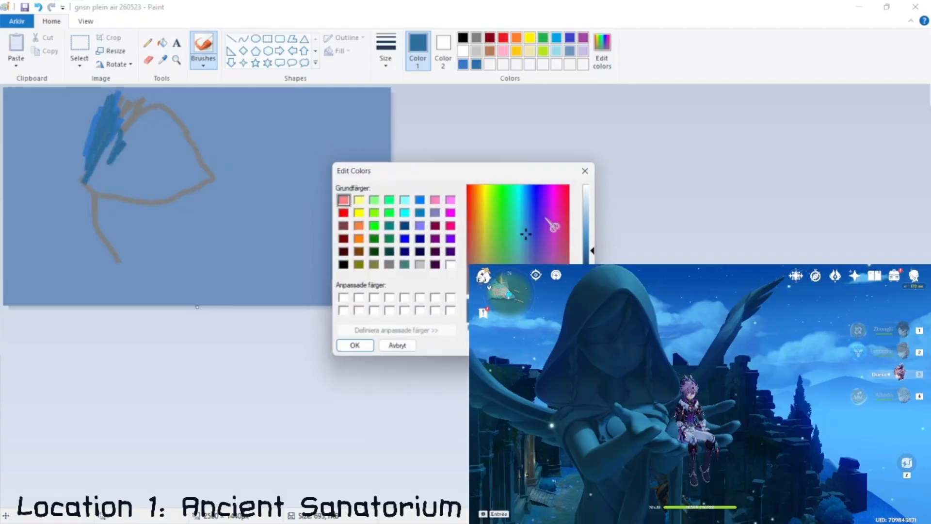
pyautogui.moveTo(534, 234); pyautogui.dragTo(536, 220)
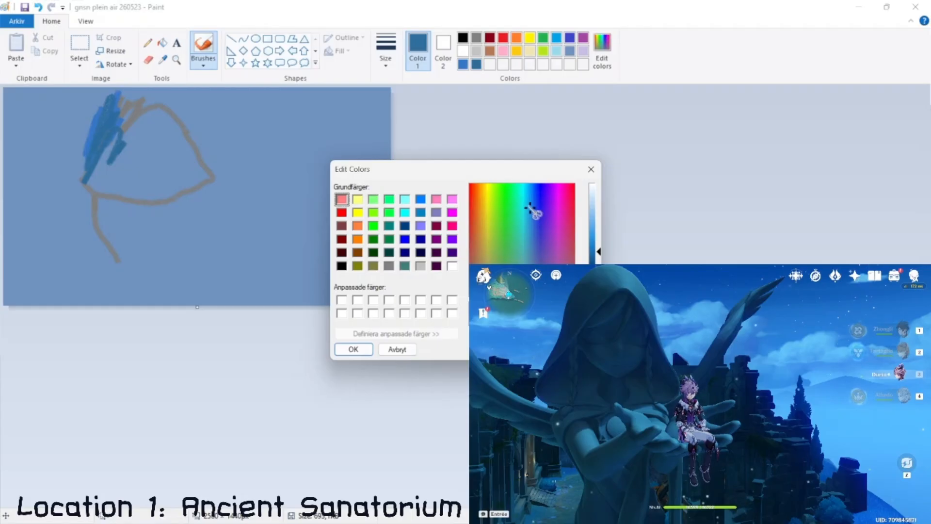
pyautogui.click(346, 349)
pyautogui.moveTo(124, 124)
pyautogui.mouseDown()
pyautogui.moveTo(97, 165)
pyautogui.moveTo(97, 120)
pyautogui.moveTo(80, 201)
pyautogui.moveTo(87, 193)
pyautogui.moveTo(81, 173)
pyautogui.moveTo(127, 195)
pyautogui.moveTo(100, 233)
pyautogui.moveTo(144, 280)
pyautogui.moveTo(151, 274)
pyautogui.moveTo(105, 303)
pyautogui.moveTo(158, 301)
pyautogui.moveTo(161, 248)
pyautogui.moveTo(154, 301)
pyautogui.moveTo(162, 296)
pyautogui.mouseUp()
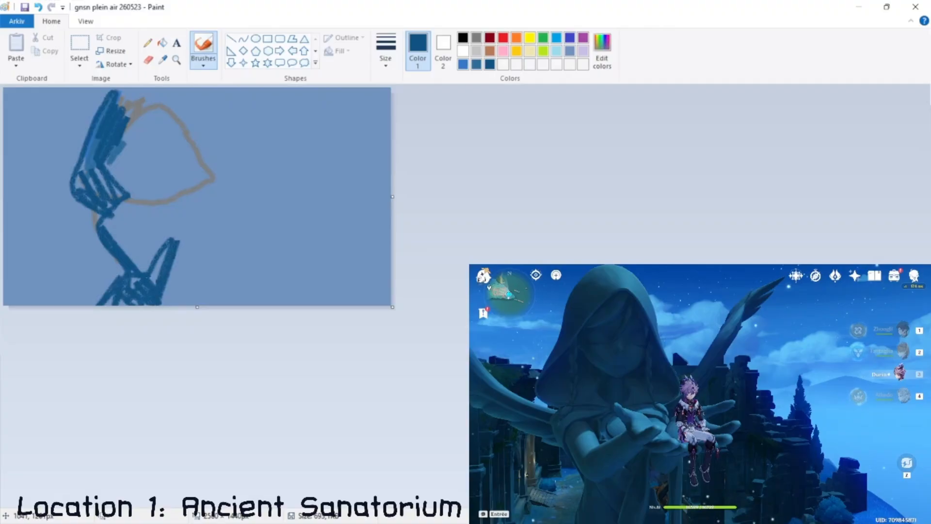
# Outline both wings, the rest of the hood and the ruins' skyline beside the statue in dark blue.
pyautogui.moveTo(20, 176)
pyautogui.mouseDown()
pyautogui.moveTo(85, 227)
pyautogui.moveTo(32, 183)
pyautogui.moveTo(37, 191)
pyautogui.moveTo(6, 147)
pyautogui.moveTo(30, 188)
pyautogui.moveTo(5, 176)
pyautogui.moveTo(58, 224)
pyautogui.moveTo(44, 234)
pyautogui.moveTo(70, 245)
pyautogui.moveTo(63, 232)
pyautogui.moveTo(99, 234)
pyautogui.mouseUp()
pyautogui.moveTo(84, 170)
pyautogui.mouseDown()
pyautogui.moveTo(137, 107)
pyautogui.moveTo(167, 101)
pyautogui.mouseUp()
pyautogui.moveTo(175, 100)
pyautogui.mouseDown()
pyautogui.moveTo(225, 175)
pyautogui.moveTo(209, 207)
pyautogui.moveTo(177, 197)
pyautogui.moveTo(200, 146)
pyautogui.moveTo(176, 199)
pyautogui.mouseUp()
pyautogui.moveTo(224, 181)
pyautogui.mouseDown()
pyautogui.moveTo(219, 203)
pyautogui.moveTo(235, 214)
pyautogui.mouseUp()
pyautogui.moveTo(244, 208)
pyautogui.mouseDown()
pyautogui.moveTo(269, 201)
pyautogui.moveTo(262, 128)
pyautogui.moveTo(279, 104)
pyautogui.moveTo(237, 189)
pyautogui.mouseUp()
pyautogui.click(275, 118)
pyautogui.moveTo(249, 191)
pyautogui.mouseDown()
pyautogui.moveTo(270, 182)
pyautogui.moveTo(304, 228)
pyautogui.moveTo(291, 276)
pyautogui.mouseUp()
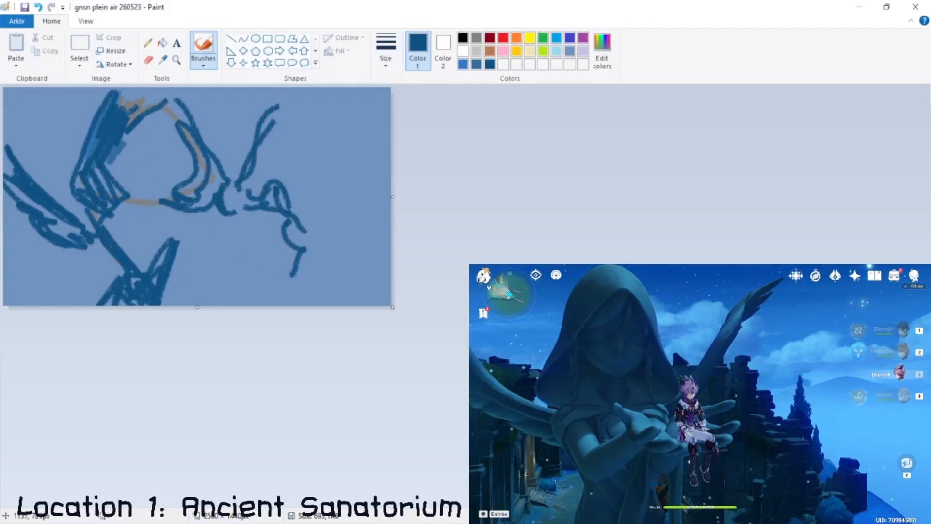
# Hatch the inside of the hood with vertical dark blue strokes reaching down to the neck.
pyautogui.moveTo(113, 145)
pyautogui.mouseDown()
pyautogui.moveTo(111, 193)
pyautogui.moveTo(120, 197)
pyautogui.mouseUp()
pyautogui.moveTo(129, 123)
pyautogui.mouseDown()
pyautogui.moveTo(132, 200)
pyautogui.moveTo(142, 203)
pyautogui.mouseUp()
pyautogui.moveTo(147, 106); pyautogui.dragTo(152, 203)
pyautogui.moveTo(156, 112)
pyautogui.mouseDown()
pyautogui.moveTo(160, 194)
pyautogui.moveTo(161, 126)
pyautogui.moveTo(170, 192)
pyautogui.mouseUp()
pyautogui.moveTo(187, 124); pyautogui.dragTo(182, 196)
pyautogui.moveTo(174, 211); pyautogui.dragTo(176, 216)
pyautogui.moveTo(155, 165); pyautogui.dragTo(150, 243)
pyautogui.moveTo(136, 158); pyautogui.dragTo(130, 245)
# Hatch the statue's torso and robe with vertical dark blue strokes down to the canvas edge.
pyautogui.moveTo(142, 193)
pyautogui.mouseDown()
pyautogui.moveTo(138, 242)
pyautogui.moveTo(170, 306)
pyautogui.mouseUp()
pyautogui.moveTo(182, 247); pyautogui.dragTo(183, 306)
pyautogui.moveTo(192, 247); pyautogui.dragTo(192, 305)
pyautogui.moveTo(201, 254); pyautogui.dragTo(201, 306)
pyautogui.moveTo(208, 248); pyautogui.dragTo(206, 301)
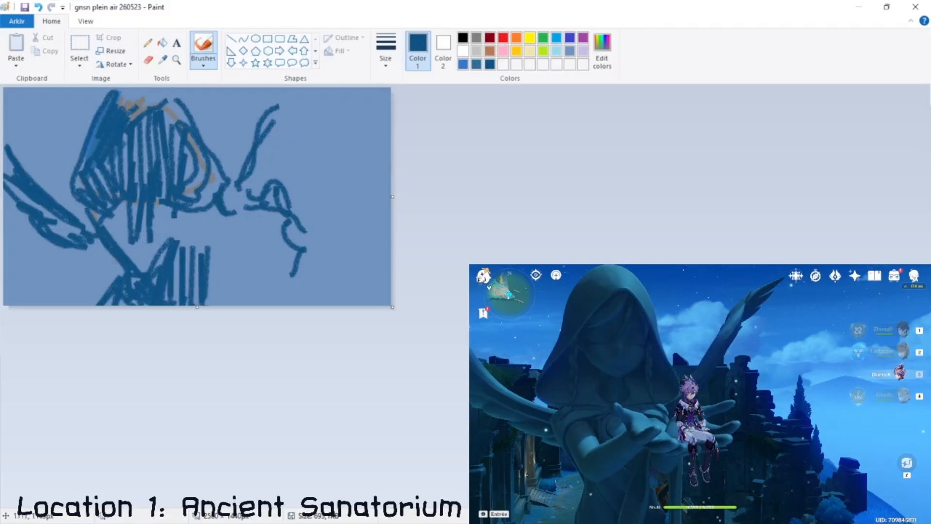
pyautogui.moveTo(103, 257); pyautogui.dragTo(96, 304)
pyautogui.moveTo(100, 237); pyautogui.dragTo(90, 304)
# Mix a dark teal-green custom color and scribble the ruins above and below the wing behind the statue's shoulder.
pyautogui.click(602, 51)
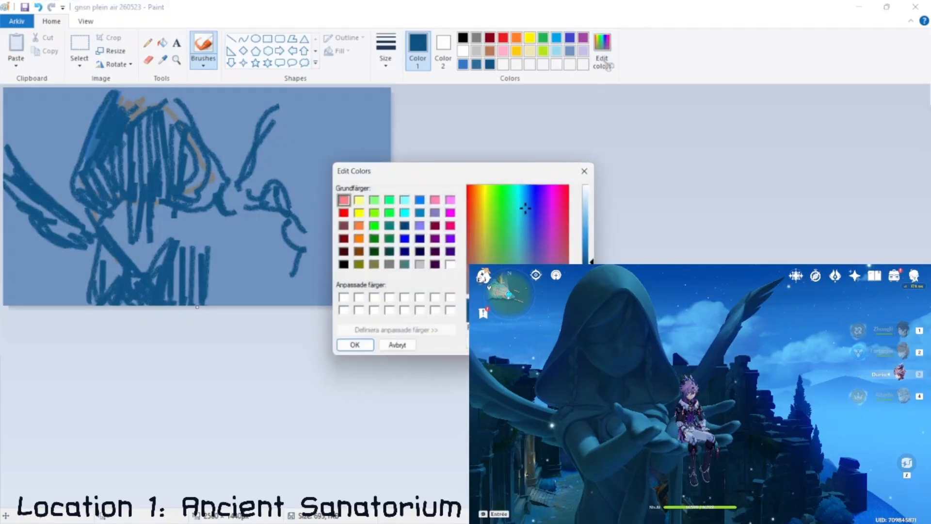
pyautogui.click(523, 213)
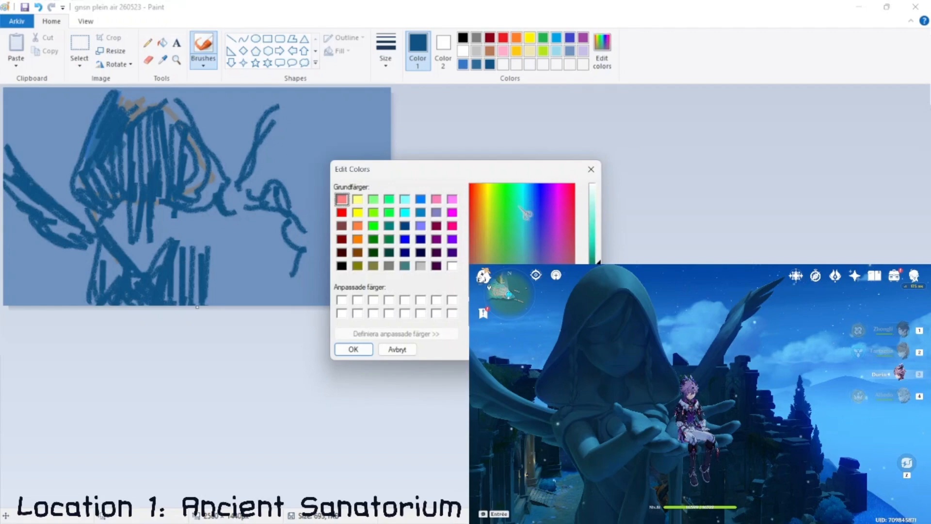
pyautogui.moveTo(524, 209); pyautogui.dragTo(526, 219)
pyautogui.click(364, 350)
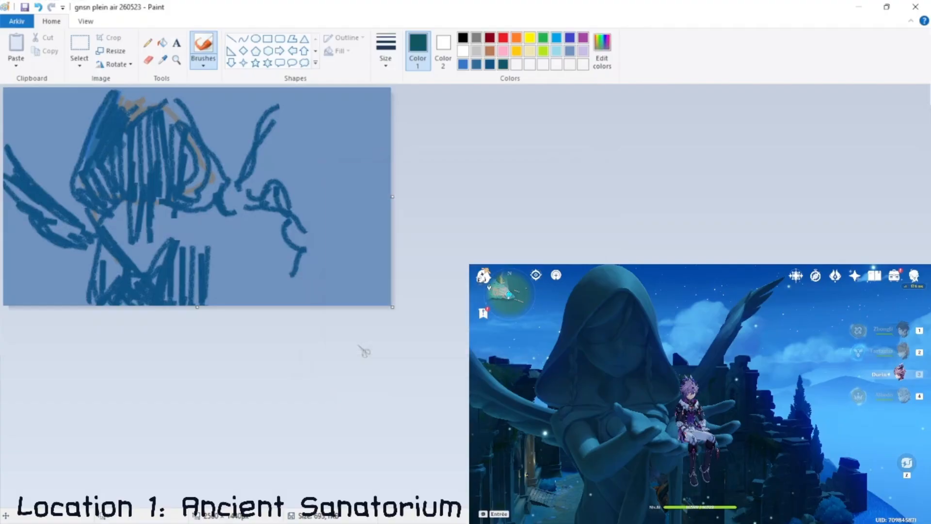
pyautogui.moveTo(31, 167)
pyautogui.mouseDown()
pyautogui.moveTo(51, 168)
pyautogui.moveTo(48, 182)
pyautogui.moveTo(15, 153)
pyautogui.moveTo(41, 154)
pyautogui.mouseUp()
pyautogui.moveTo(28, 218)
pyautogui.mouseDown()
pyautogui.moveTo(33, 293)
pyautogui.moveTo(40, 236)
pyautogui.moveTo(50, 282)
pyautogui.mouseUp()
# Adjust the dark teal-green custom color and add more ruin strokes around the wing plus an oval patch above it.
pyautogui.click(605, 56)
pyautogui.moveTo(524, 214); pyautogui.dragTo(534, 222)
pyautogui.click(362, 350)
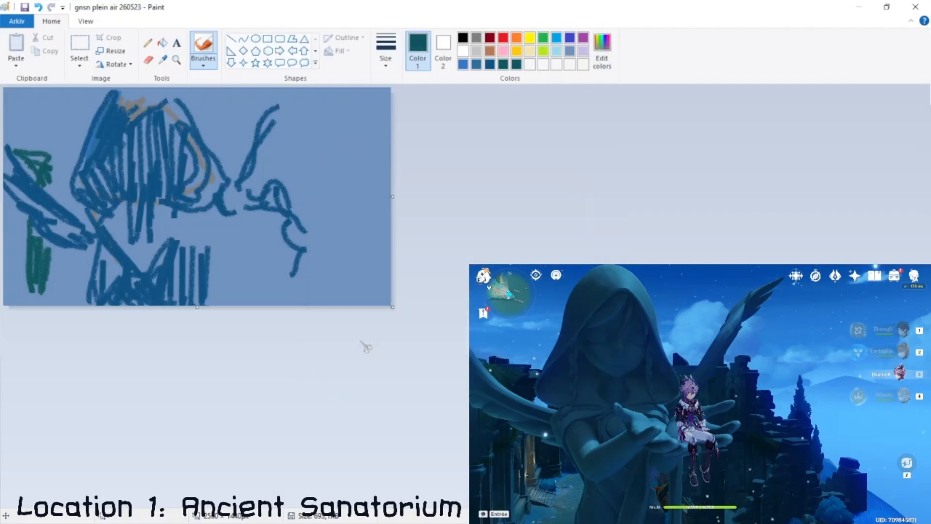
pyautogui.moveTo(7, 201)
pyautogui.mouseDown()
pyautogui.moveTo(5, 282)
pyautogui.moveTo(6, 233)
pyautogui.mouseUp()
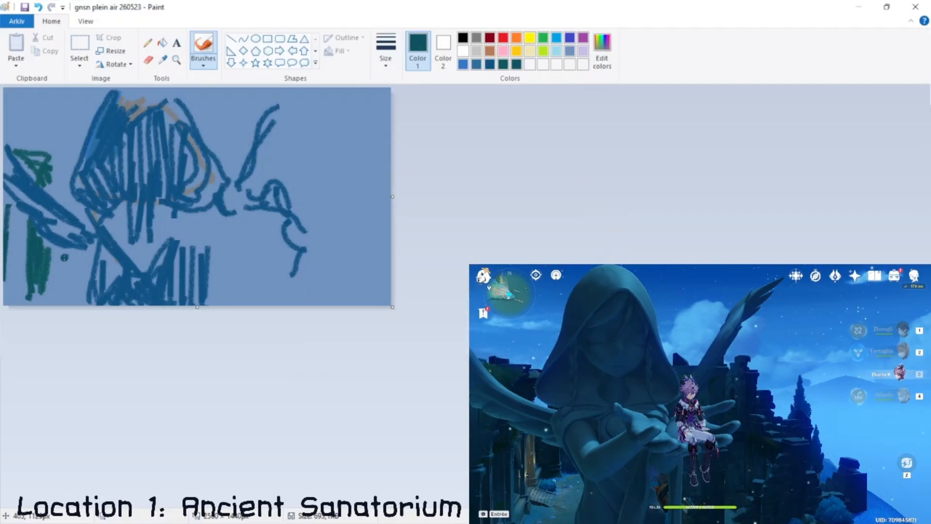
pyautogui.moveTo(60, 255); pyautogui.dragTo(83, 252)
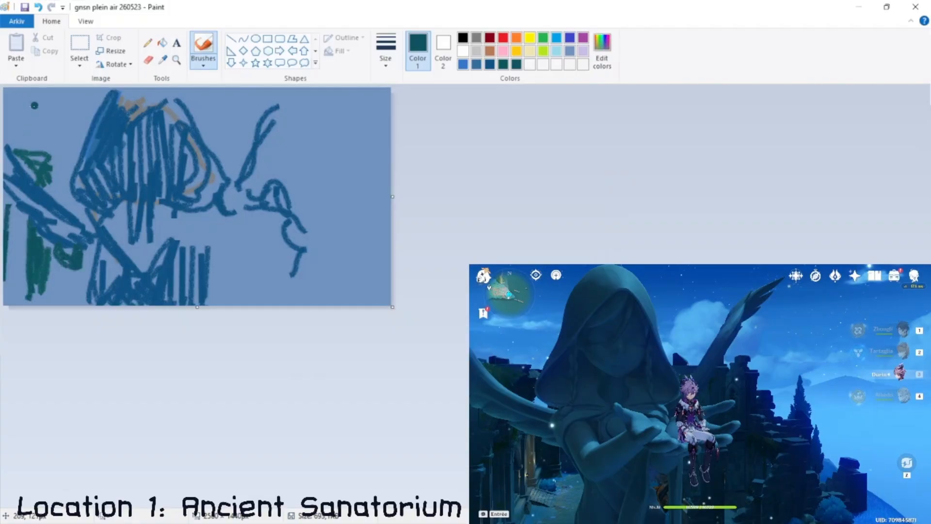
pyautogui.moveTo(35, 105)
pyautogui.mouseDown()
pyautogui.moveTo(22, 122)
pyautogui.moveTo(46, 118)
pyautogui.moveTo(39, 101)
pyautogui.mouseUp()
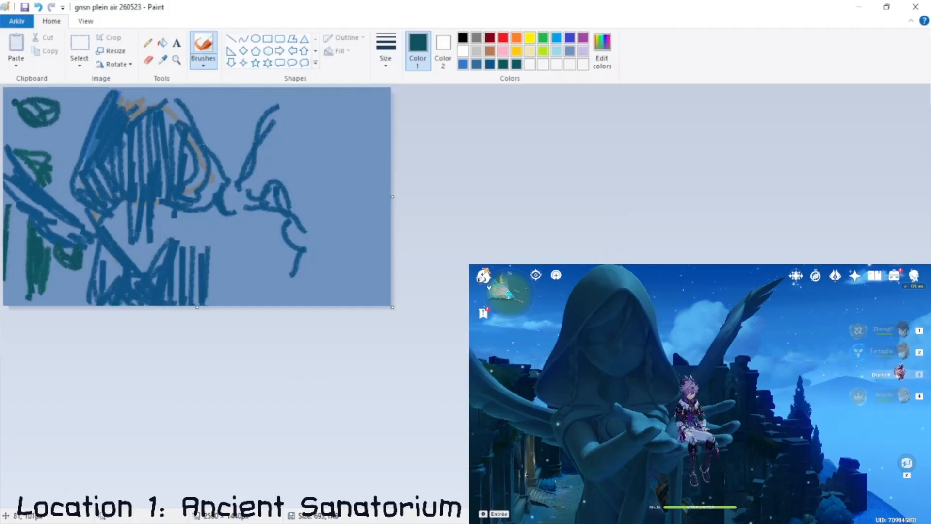
# Sketch the distant slope in the bright blue custom color and loop in the adjacent ruins in dark teal-green.
pyautogui.click(463, 64)
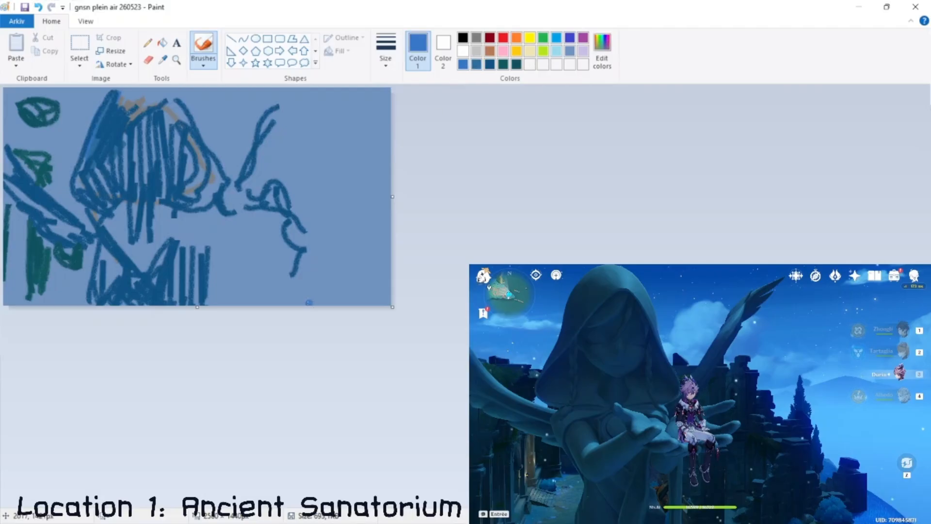
pyautogui.moveTo(315, 302)
pyautogui.mouseDown()
pyautogui.moveTo(302, 257)
pyautogui.moveTo(367, 303)
pyautogui.moveTo(347, 262)
pyautogui.moveTo(391, 286)
pyautogui.mouseUp()
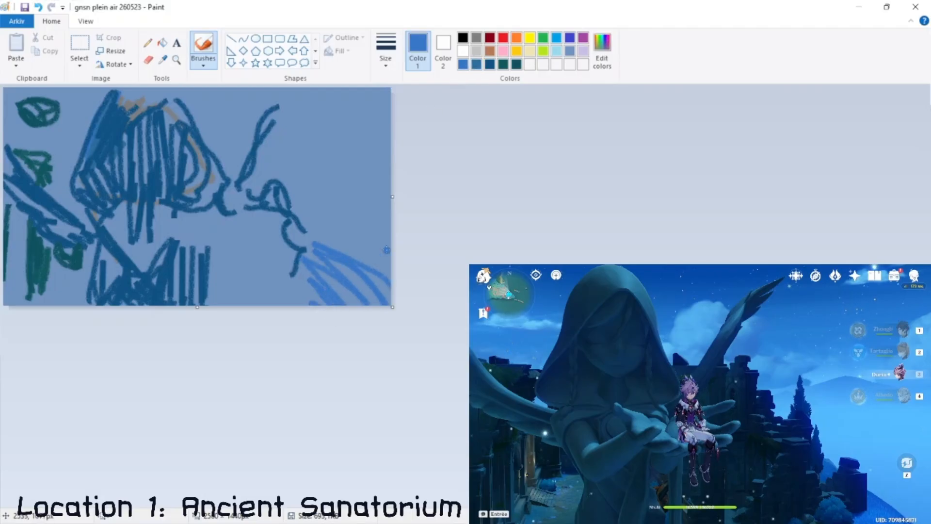
pyautogui.click(517, 64)
pyautogui.moveTo(279, 265)
pyautogui.mouseDown()
pyautogui.moveTo(283, 289)
pyautogui.moveTo(294, 271)
pyautogui.moveTo(311, 280)
pyautogui.moveTo(294, 290)
pyautogui.moveTo(249, 286)
pyautogui.moveTo(255, 224)
pyautogui.moveTo(256, 245)
pyautogui.moveTo(213, 161)
pyautogui.moveTo(256, 209)
pyautogui.mouseUp()
# Shade the statue's neckline and upper chest with the duller medium blue custom color.
pyautogui.click(462, 64)
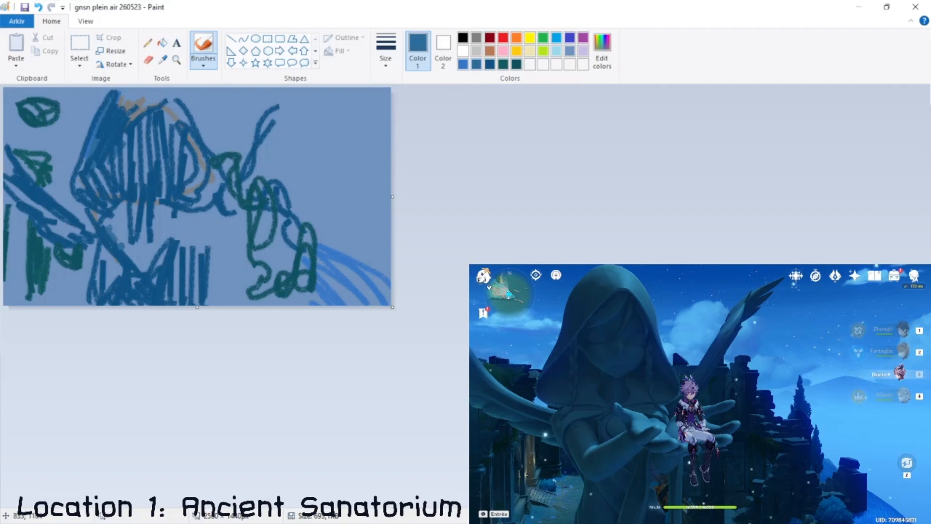
pyautogui.moveTo(108, 221)
pyautogui.mouseDown()
pyautogui.moveTo(145, 265)
pyautogui.moveTo(180, 234)
pyautogui.moveTo(142, 257)
pyautogui.mouseUp()
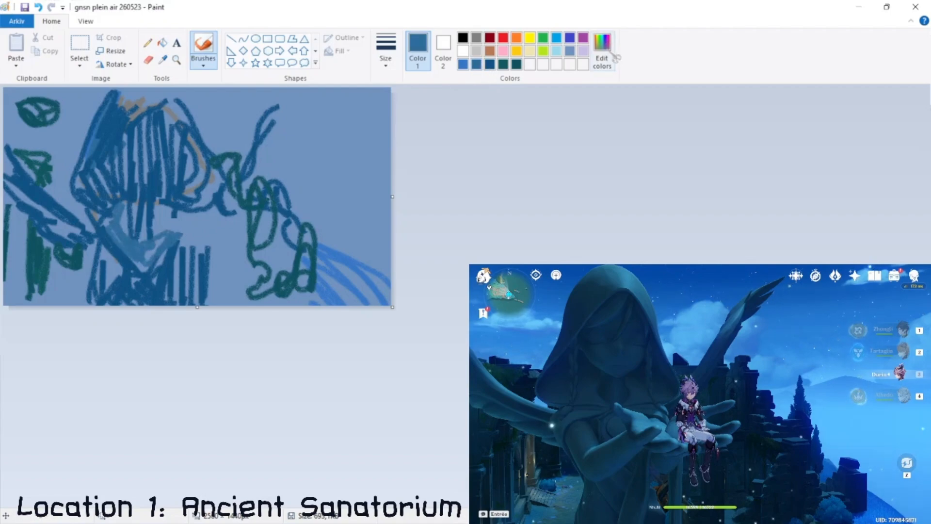
# Mix a muted gray-teal custom color and dab it on the statue's upper chest below the hood.
pyautogui.click(607, 54)
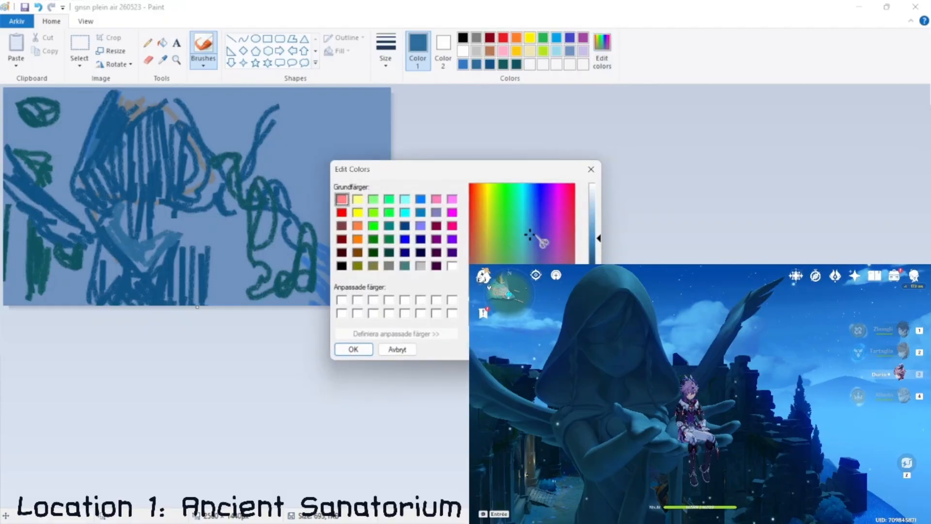
pyautogui.moveTo(537, 236); pyautogui.dragTo(526, 245)
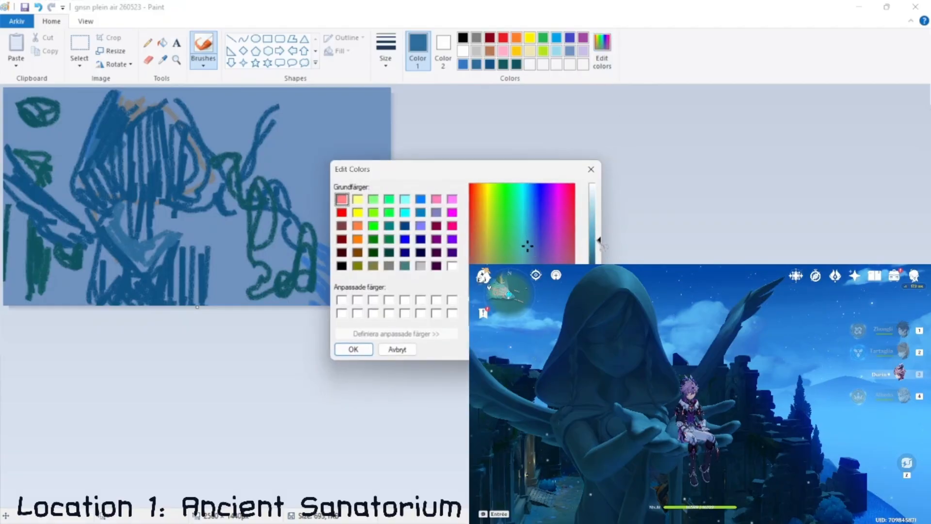
pyautogui.moveTo(598, 240); pyautogui.dragTo(598, 243)
pyautogui.moveTo(530, 246); pyautogui.dragTo(525, 252)
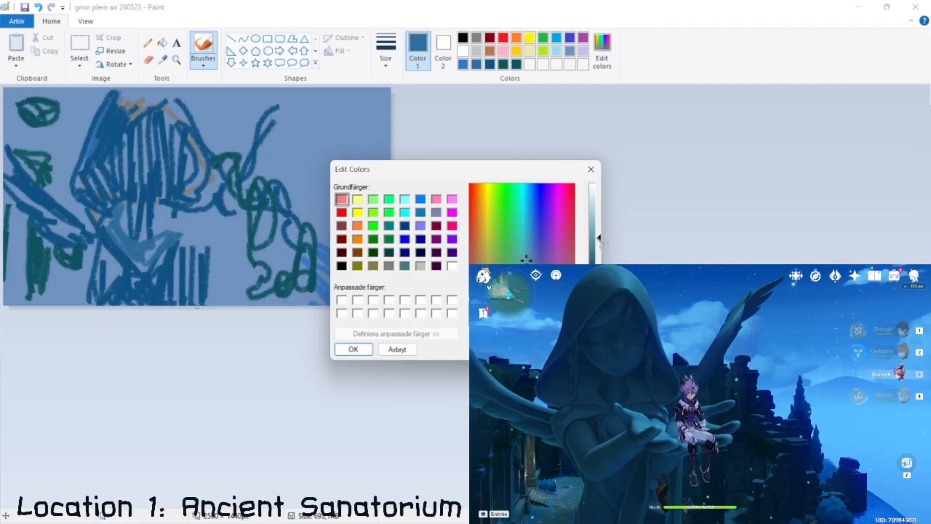
pyautogui.click(354, 349)
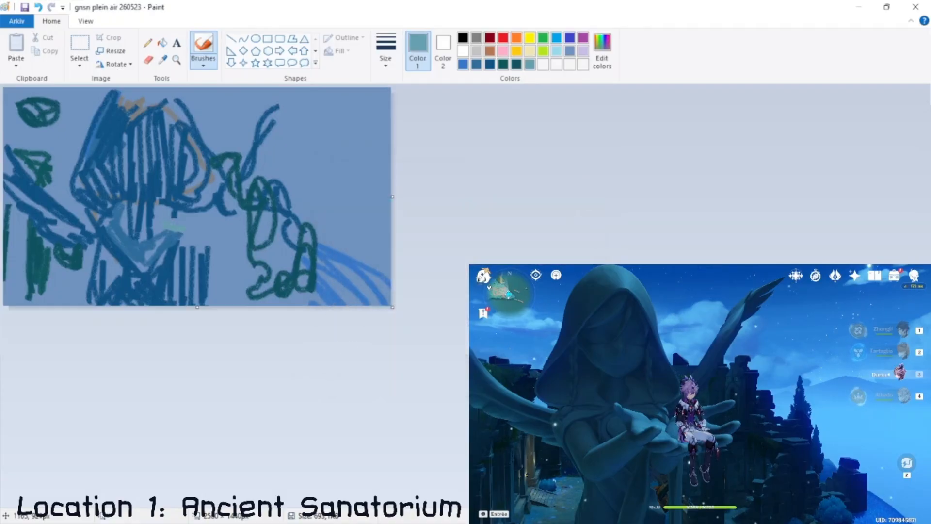
# Adjust the gray-teal custom color and paint the statue's outstretched forearm and hands across the chest.
pyautogui.click(602, 50)
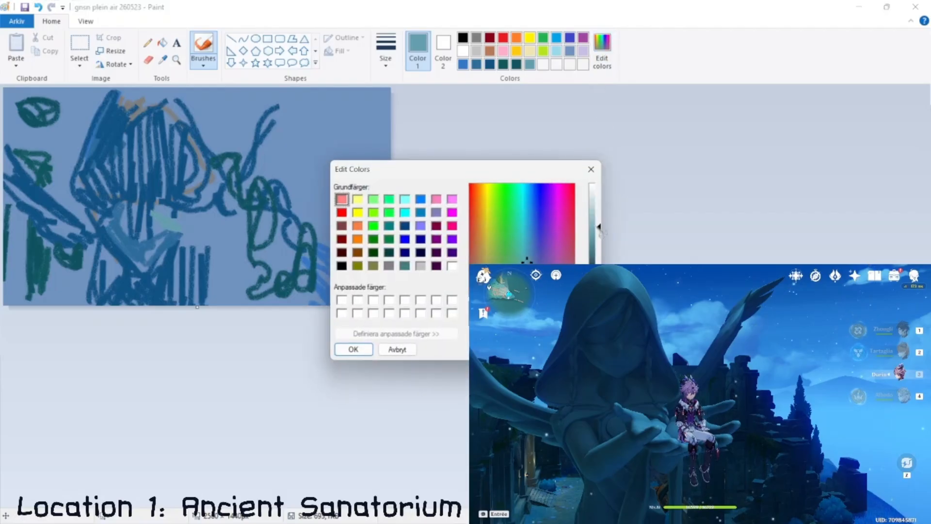
pyautogui.click(354, 350)
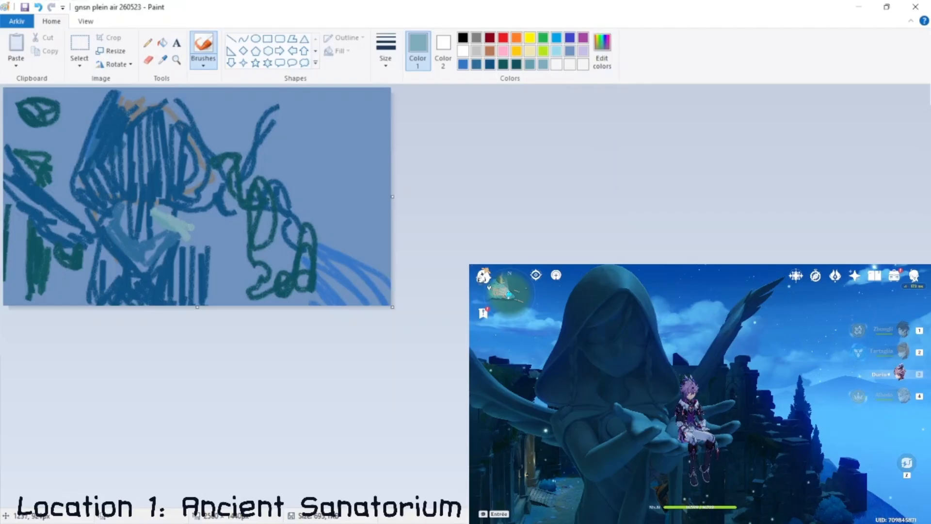
pyautogui.moveTo(191, 228)
pyautogui.mouseDown()
pyautogui.moveTo(219, 240)
pyautogui.moveTo(217, 264)
pyautogui.mouseUp()
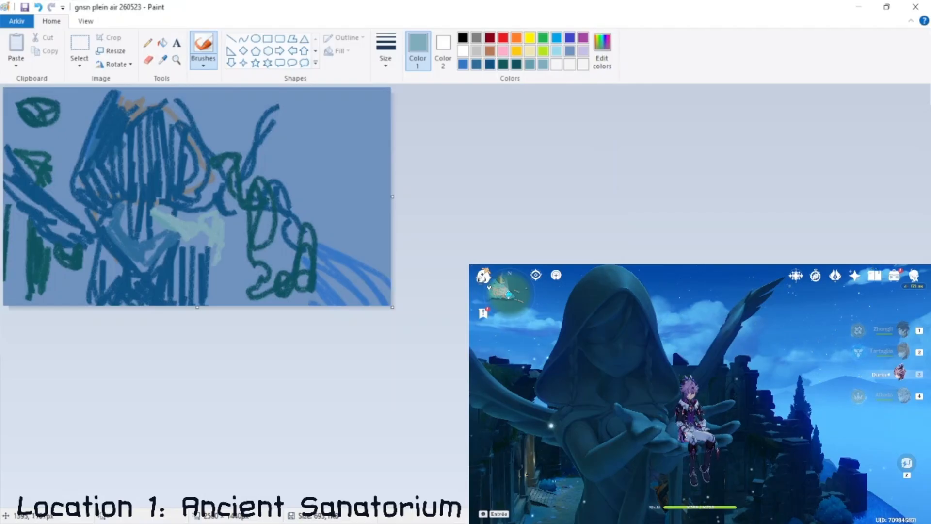
# Thicken the hood's outer edge facing the raised wing and extend that wing's tip with the medium blue custom color.
pyautogui.click(476, 65)
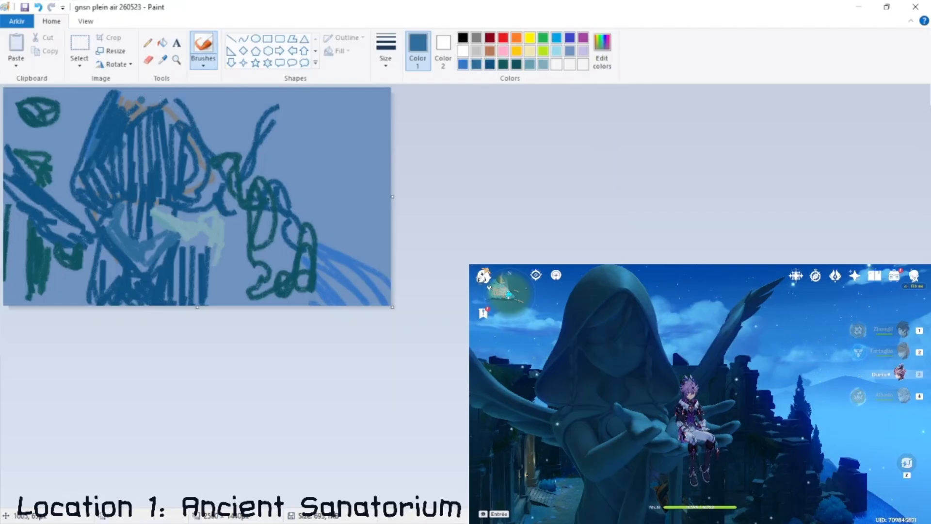
pyautogui.moveTo(155, 97)
pyautogui.mouseDown()
pyautogui.moveTo(187, 128)
pyautogui.moveTo(155, 97)
pyautogui.mouseUp()
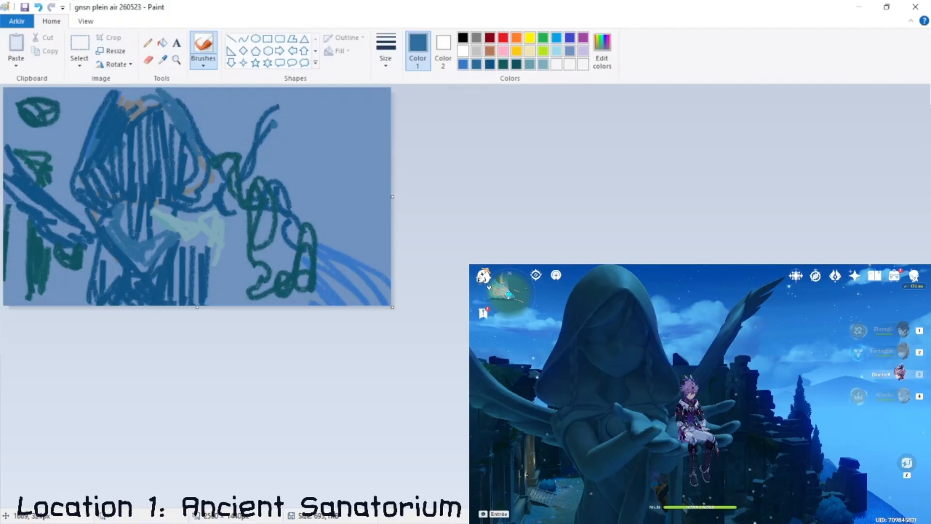
pyautogui.moveTo(244, 145); pyautogui.dragTo(311, 88)
# Sketch the ruin tower under the wing, the tall cypress, the lower ruins and a stroke beside the torso in dark teal-green.
pyautogui.click(516, 64)
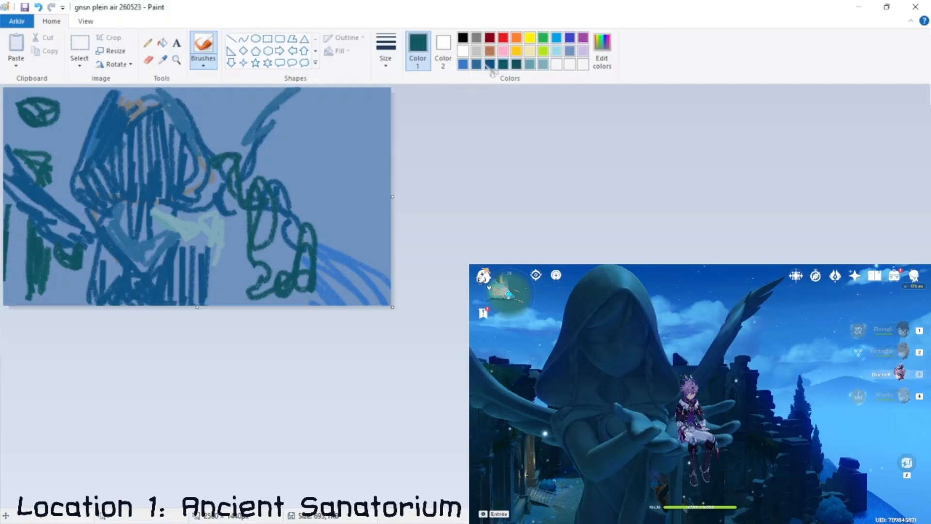
pyautogui.moveTo(287, 128)
pyautogui.mouseDown()
pyautogui.moveTo(325, 91)
pyautogui.moveTo(257, 161)
pyautogui.moveTo(256, 187)
pyautogui.moveTo(287, 160)
pyautogui.mouseUp()
pyautogui.moveTo(314, 221)
pyautogui.mouseDown()
pyautogui.moveTo(343, 184)
pyautogui.moveTo(330, 194)
pyautogui.mouseUp()
pyautogui.moveTo(335, 242)
pyautogui.mouseDown()
pyautogui.moveTo(340, 228)
pyautogui.moveTo(361, 274)
pyautogui.moveTo(346, 294)
pyautogui.moveTo(314, 293)
pyautogui.moveTo(342, 281)
pyautogui.mouseUp()
pyautogui.moveTo(305, 241); pyautogui.dragTo(296, 235)
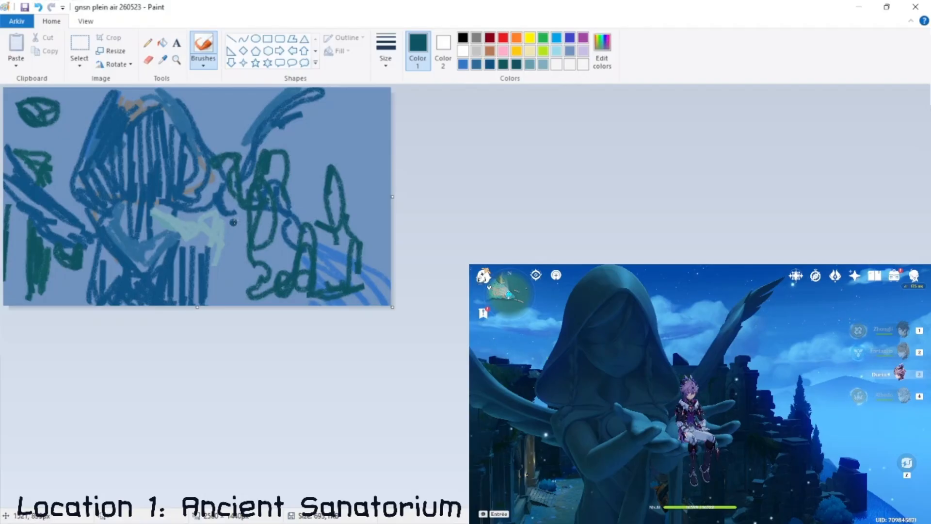
pyautogui.moveTo(223, 261); pyautogui.dragTo(217, 303)
# Mix a very dark navy custom color and block in the small seated character above the statue's hands.
pyautogui.click(464, 64)
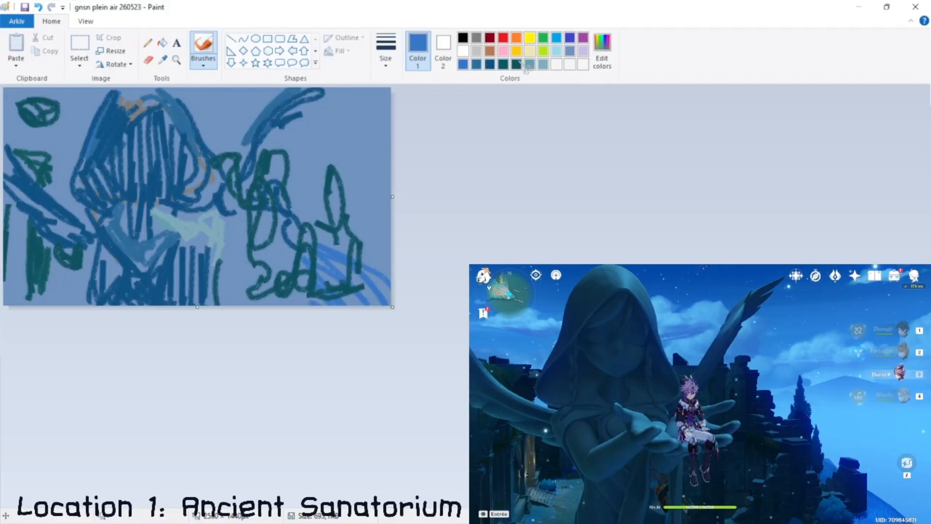
pyautogui.click(490, 64)
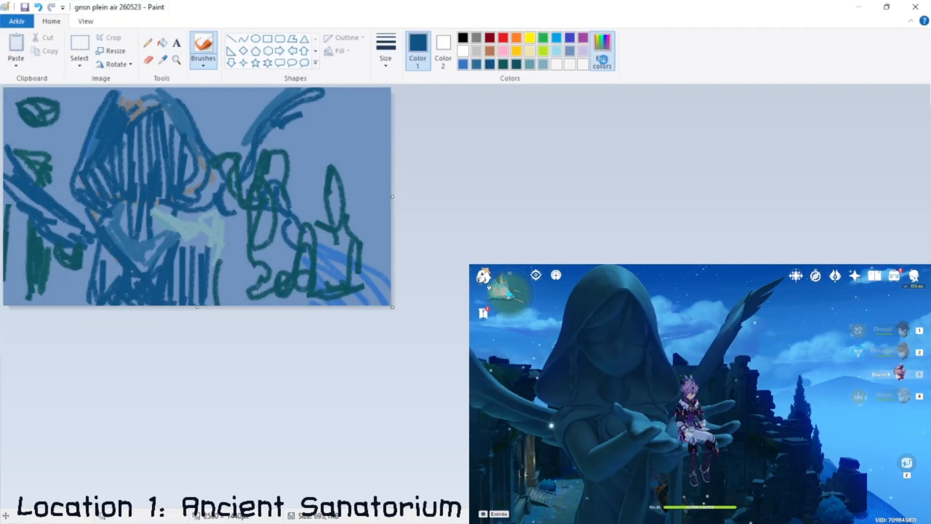
pyautogui.click(602, 51)
pyautogui.moveTo(536, 208); pyautogui.dragTo(533, 244)
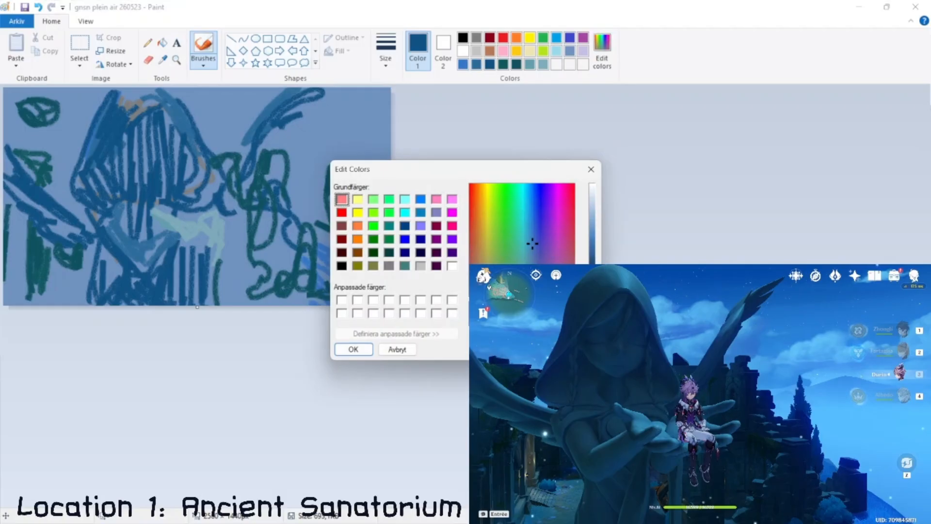
pyautogui.click(353, 349)
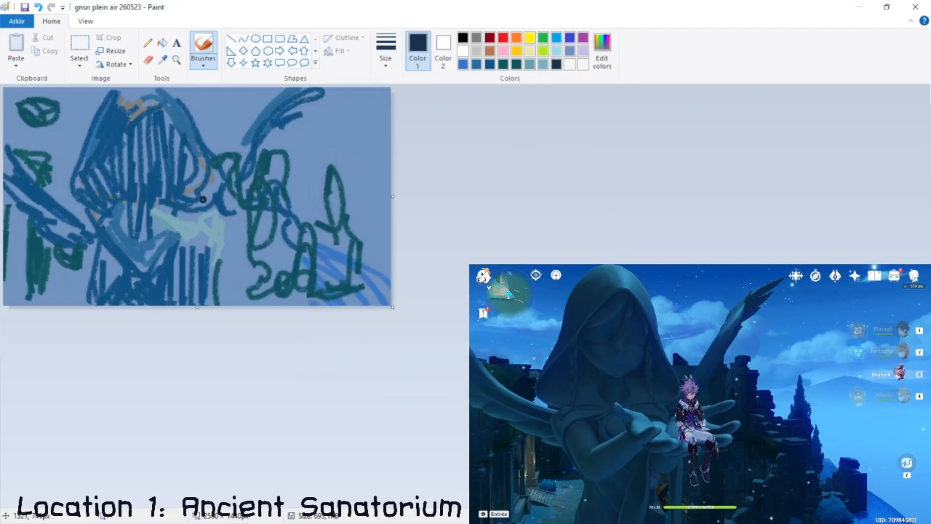
pyautogui.moveTo(202, 205)
pyautogui.mouseDown()
pyautogui.moveTo(212, 202)
pyautogui.moveTo(218, 220)
pyautogui.mouseUp()
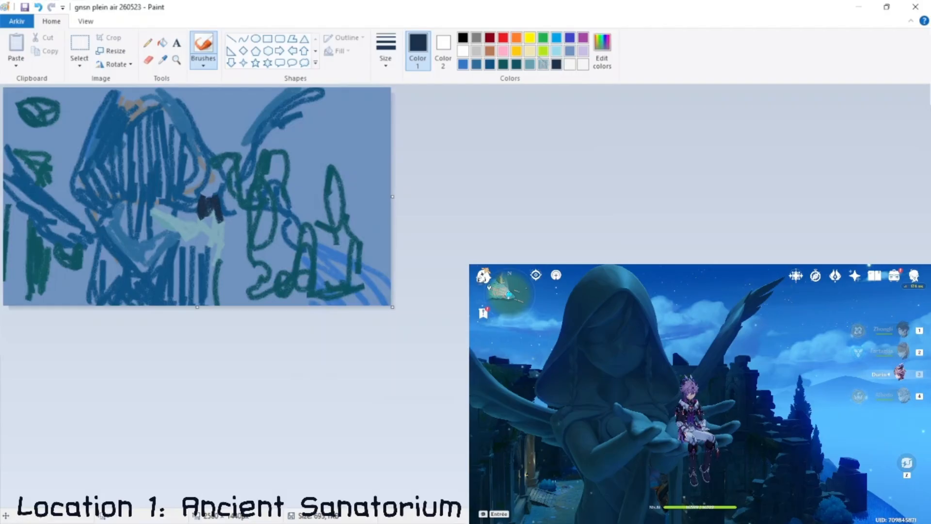
# Try a muted blue-gray custom color and a paler version of it for the cloud beside the hood.
pyautogui.click(542, 64)
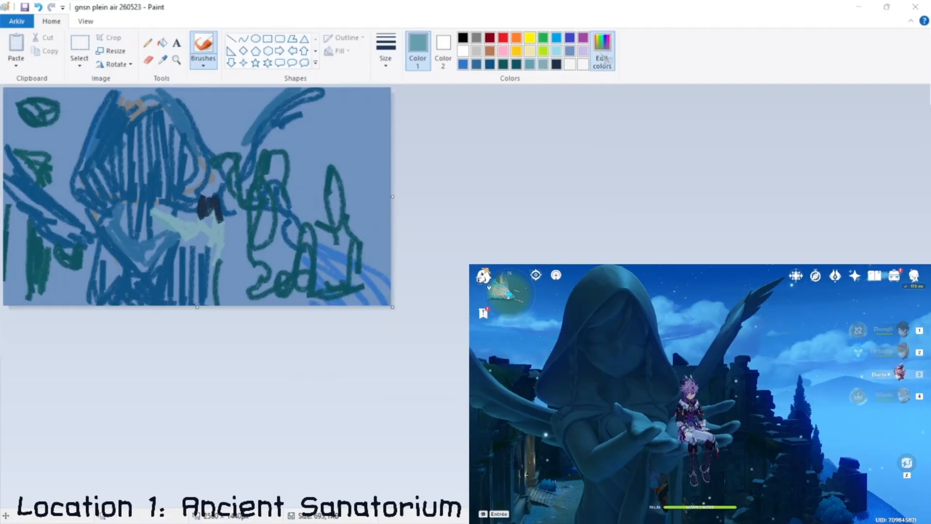
pyautogui.click(602, 51)
pyautogui.click(534, 260)
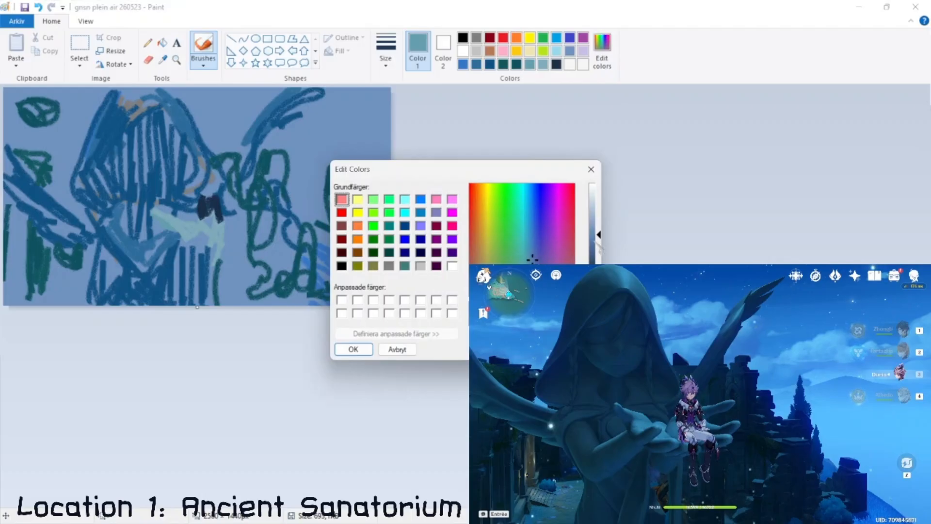
pyautogui.click(353, 349)
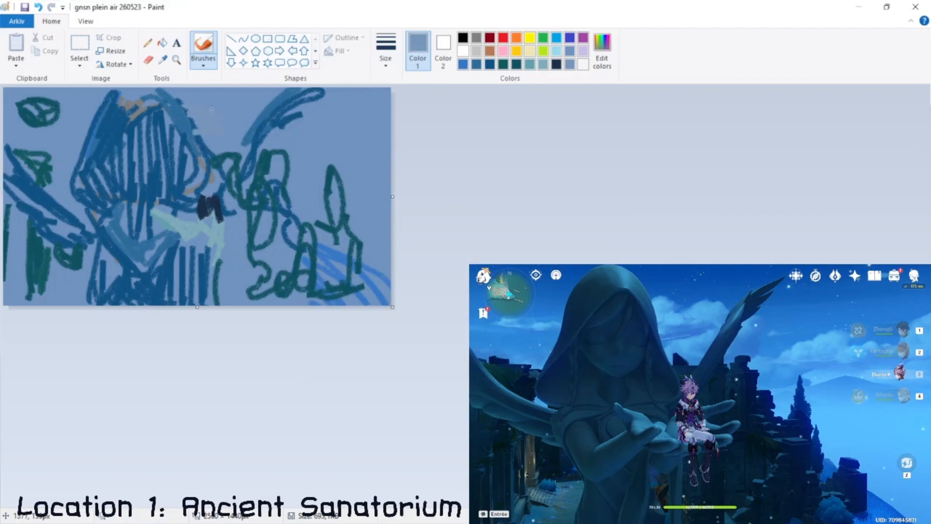
pyautogui.click(602, 51)
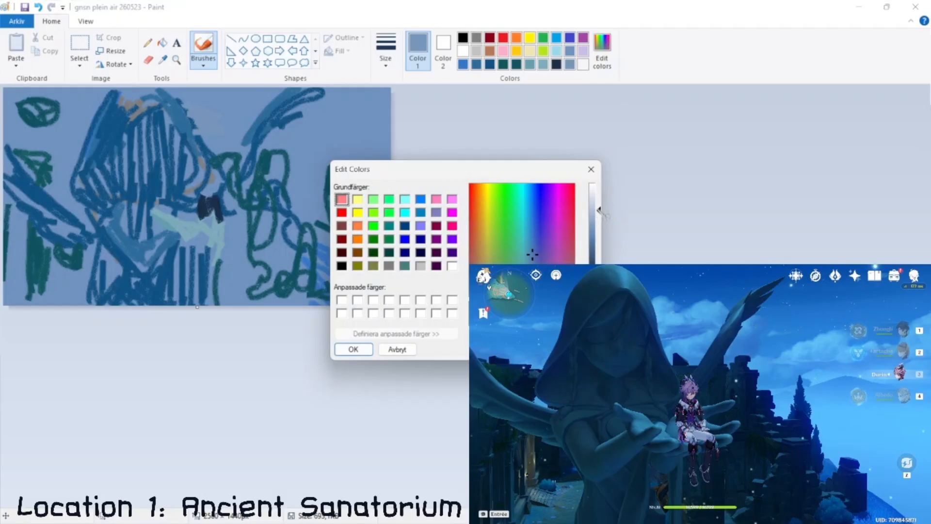
pyautogui.click(364, 349)
pyautogui.moveTo(198, 111); pyautogui.dragTo(201, 104)
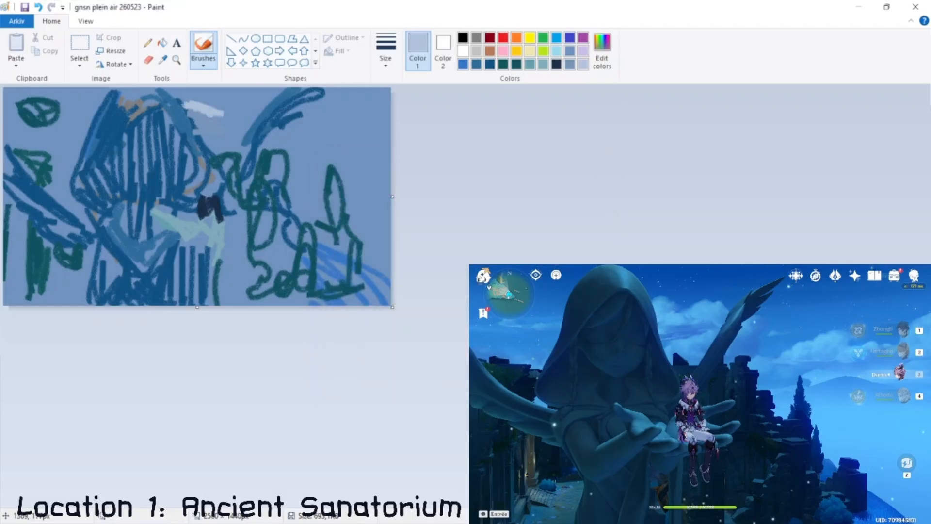
pyautogui.hotkey('ctrl', 'z')
# Try zigzag cloud strokes between the hood and the raised wing in a more saturated pale sky-blue custom color.
pyautogui.click(602, 48)
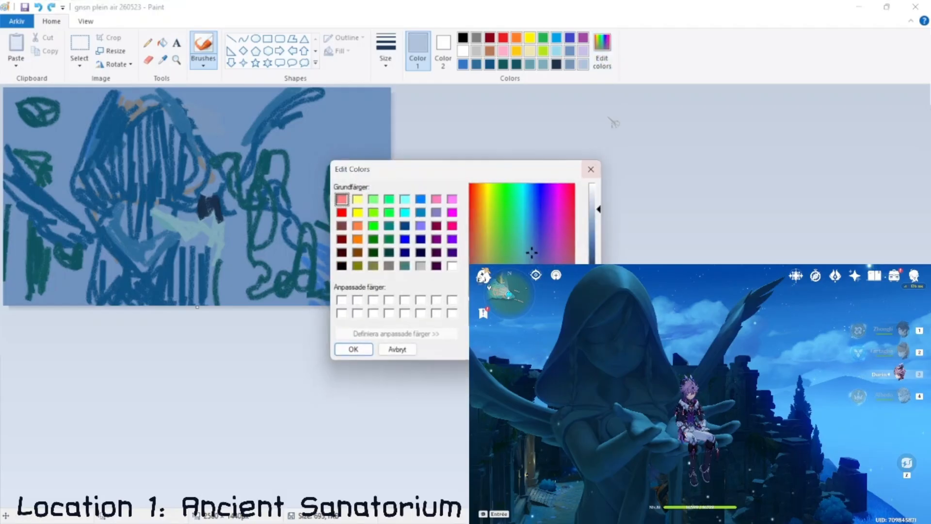
pyautogui.click(539, 245)
pyautogui.moveTo(541, 248); pyautogui.dragTo(530, 225)
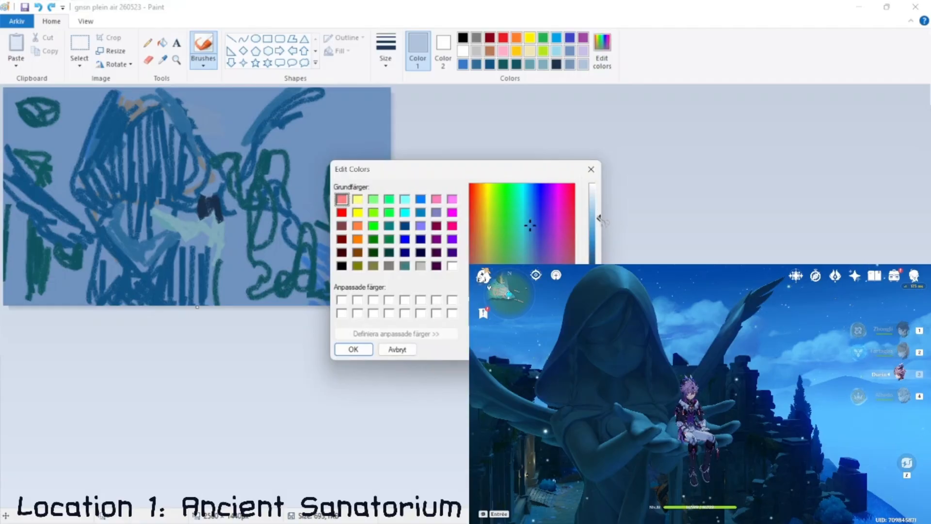
pyautogui.click(353, 349)
pyautogui.moveTo(193, 103)
pyautogui.mouseDown()
pyautogui.moveTo(209, 125)
pyautogui.moveTo(275, 112)
pyautogui.mouseUp()
pyautogui.moveTo(221, 139); pyautogui.dragTo(242, 146)
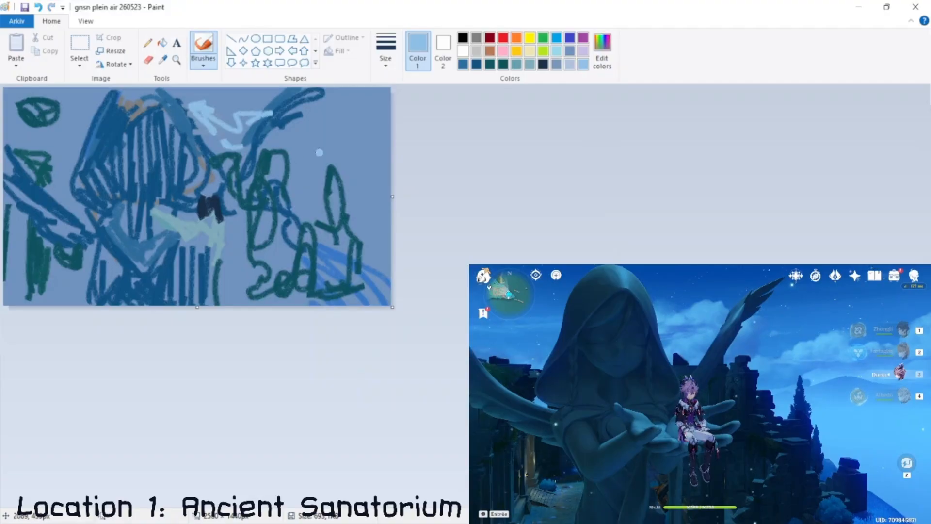
# Replace the pale cloud strokes with clouds on both sides of the statue in a deeper sky-blue custom color, and add its fingertips.
pyautogui.click(602, 51)
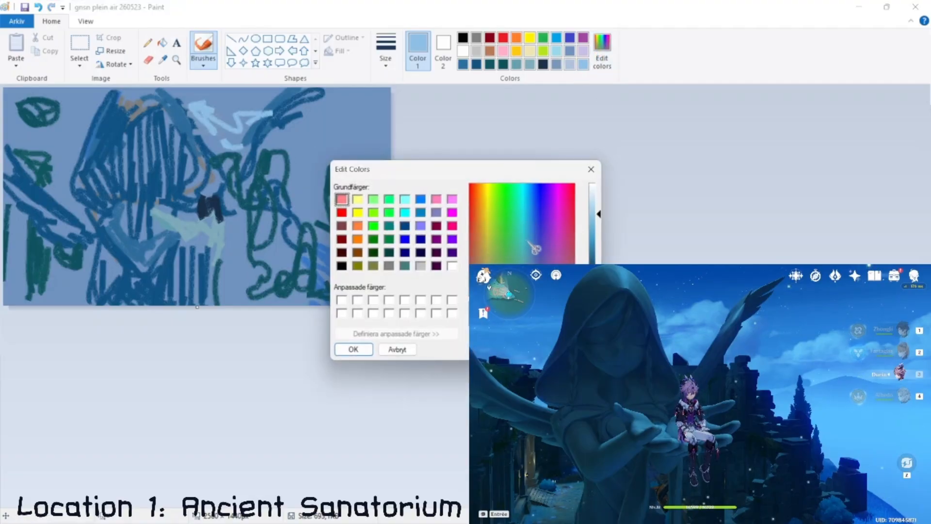
pyautogui.click(529, 240)
pyautogui.click(360, 350)
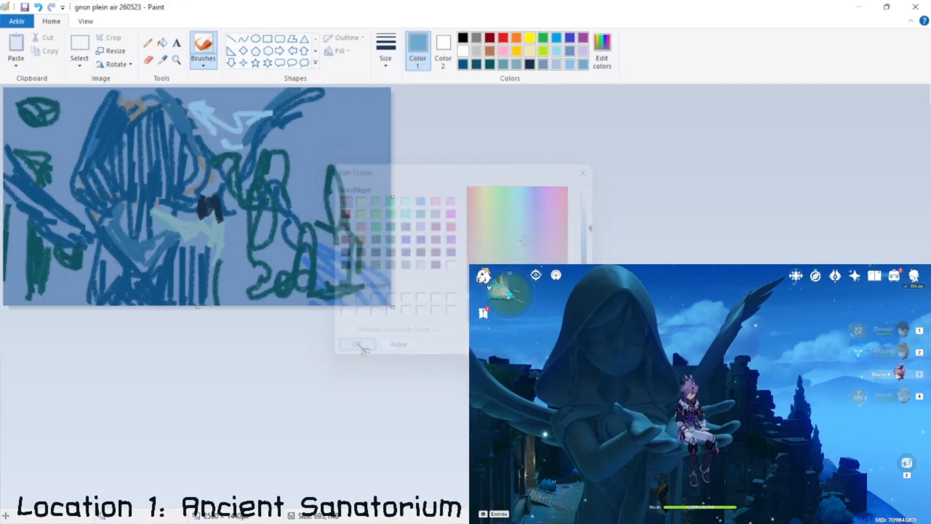
pyautogui.hotkey('ctrl', 'z')
pyautogui.hotkey('ctrl', 'z')
pyautogui.moveTo(195, 107)
pyautogui.mouseDown()
pyautogui.moveTo(223, 139)
pyautogui.moveTo(238, 122)
pyautogui.moveTo(266, 117)
pyautogui.moveTo(322, 129)
pyautogui.moveTo(384, 193)
pyautogui.moveTo(366, 189)
pyautogui.mouseUp()
pyautogui.moveTo(225, 213)
pyautogui.mouseDown()
pyautogui.moveTo(254, 214)
pyautogui.moveTo(228, 230)
pyautogui.moveTo(254, 238)
pyautogui.mouseUp()
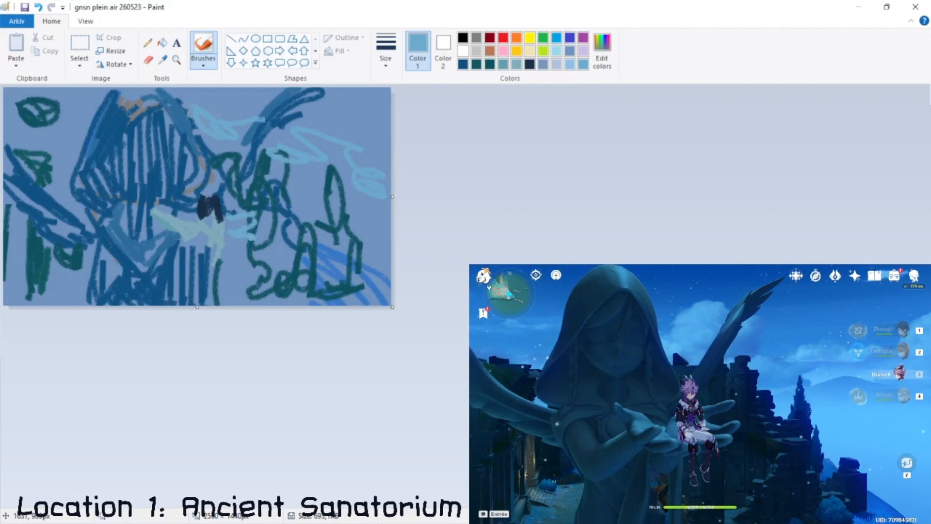
pyautogui.moveTo(33, 141); pyautogui.dragTo(87, 130)
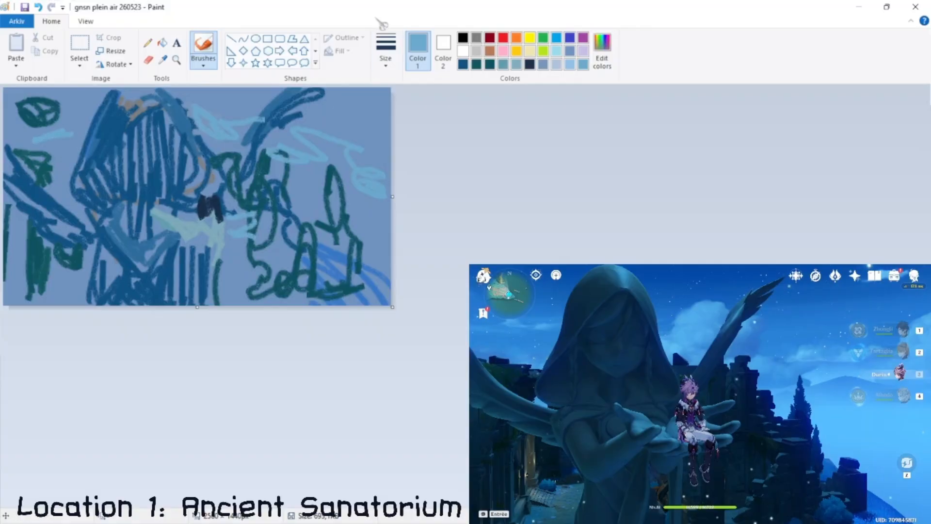
# Switch to the Marker brush and add sky-blue strokes over the clouds, the ruins, the ground patch beside the torso and the hands.
pyautogui.click(203, 58)
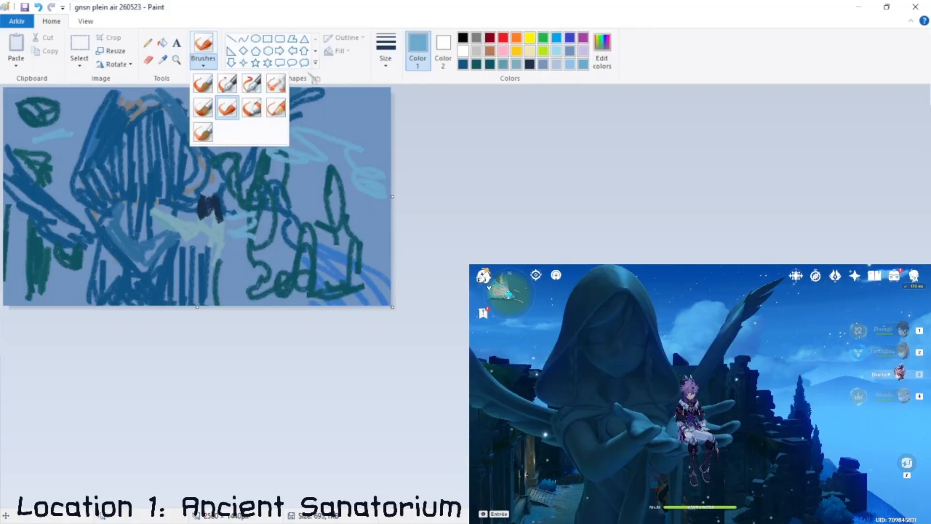
pyautogui.click(248, 102)
pyautogui.moveTo(355, 158)
pyautogui.mouseDown()
pyautogui.moveTo(373, 162)
pyautogui.moveTo(304, 165)
pyautogui.moveTo(293, 176)
pyautogui.moveTo(297, 195)
pyautogui.mouseUp()
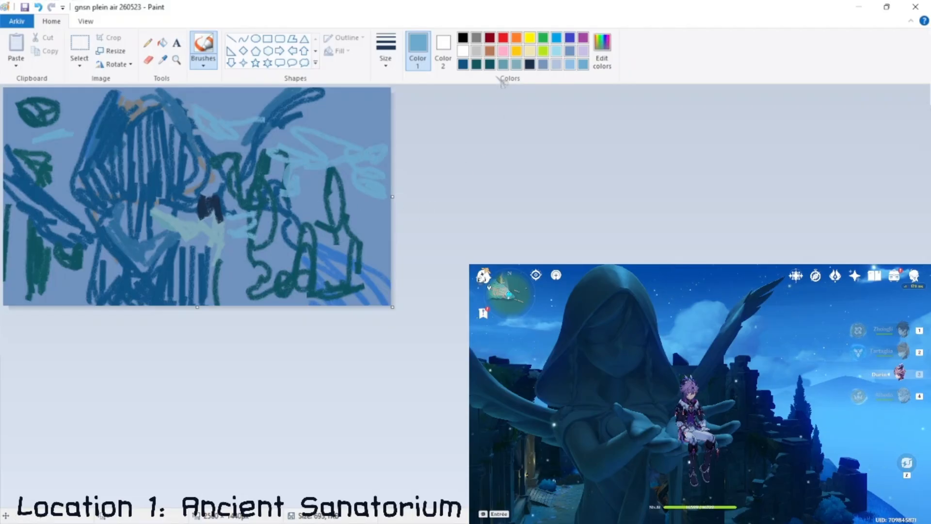
pyautogui.moveTo(286, 178)
pyautogui.mouseDown()
pyautogui.moveTo(307, 204)
pyautogui.moveTo(308, 249)
pyautogui.mouseUp()
pyautogui.moveTo(54, 303); pyautogui.dragTo(91, 292)
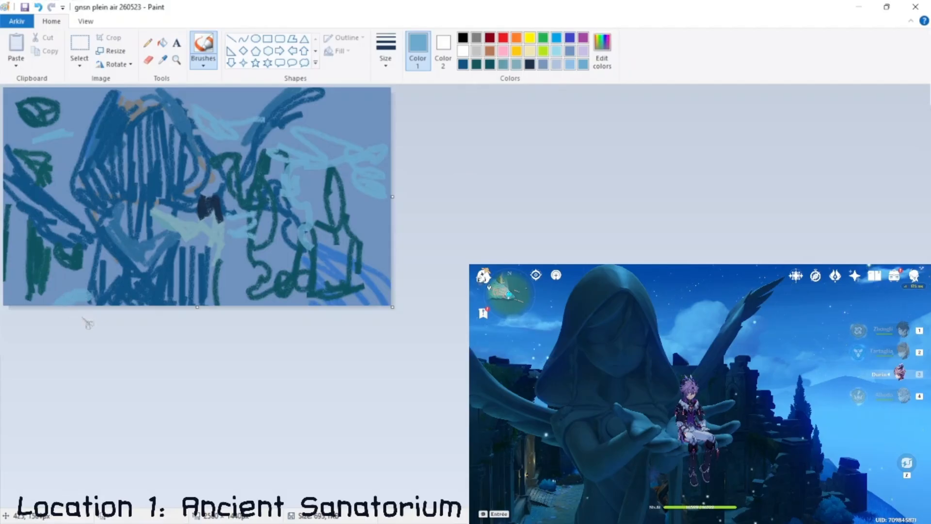
pyautogui.moveTo(206, 233)
pyautogui.mouseDown()
pyautogui.moveTo(179, 244)
pyautogui.moveTo(229, 237)
pyautogui.moveTo(262, 219)
pyautogui.mouseUp()
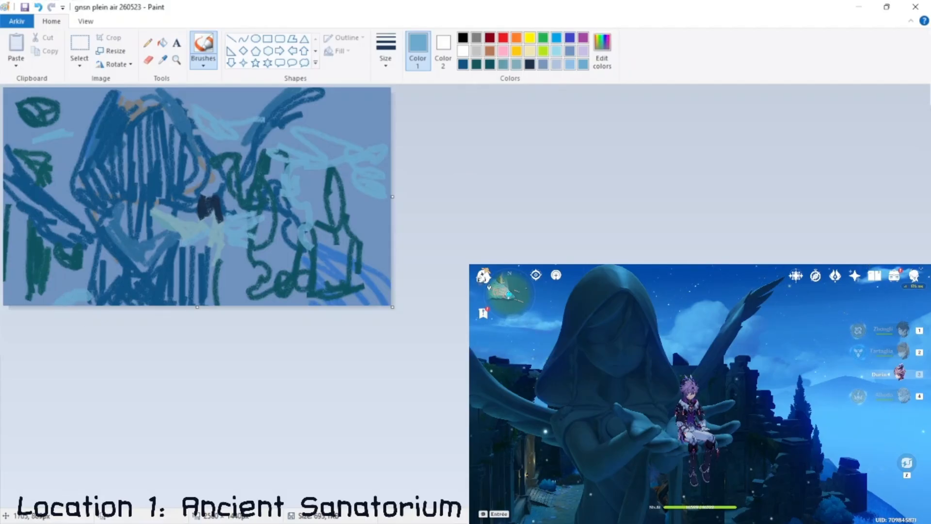
# Mix a dark slate-blue custom color and shade the hood's inner edge and the shadowed areas on both sides of the face.
pyautogui.click(602, 53)
pyautogui.moveTo(599, 228); pyautogui.dragTo(598, 258)
pyautogui.moveTo(537, 238); pyautogui.dragTo(532, 253)
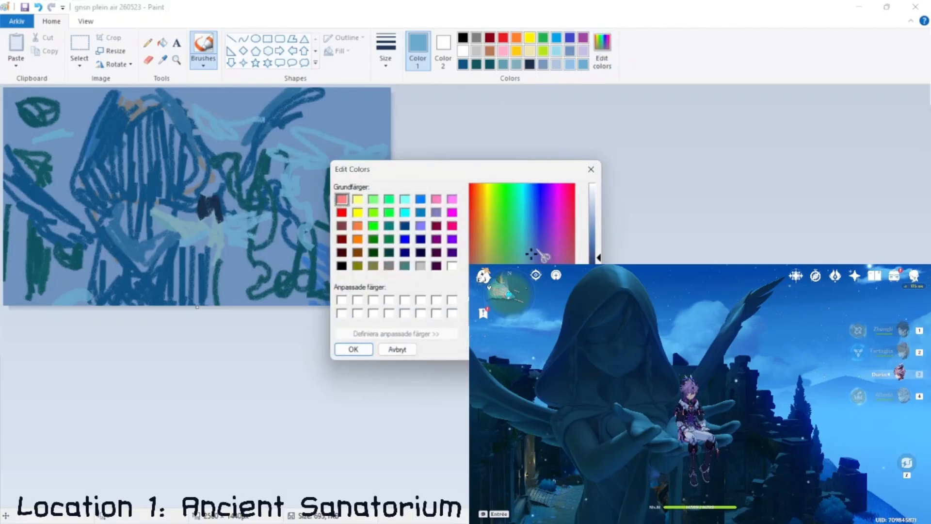
pyautogui.moveTo(599, 258); pyautogui.dragTo(598, 261)
pyautogui.click(358, 351)
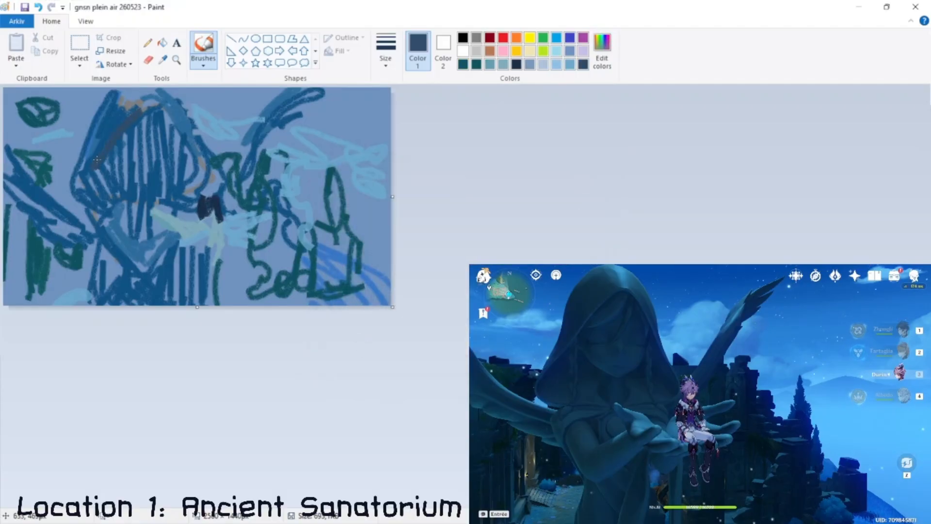
pyautogui.moveTo(115, 184)
pyautogui.mouseDown()
pyautogui.moveTo(134, 179)
pyautogui.moveTo(114, 200)
pyautogui.moveTo(100, 166)
pyautogui.moveTo(76, 177)
pyautogui.mouseUp()
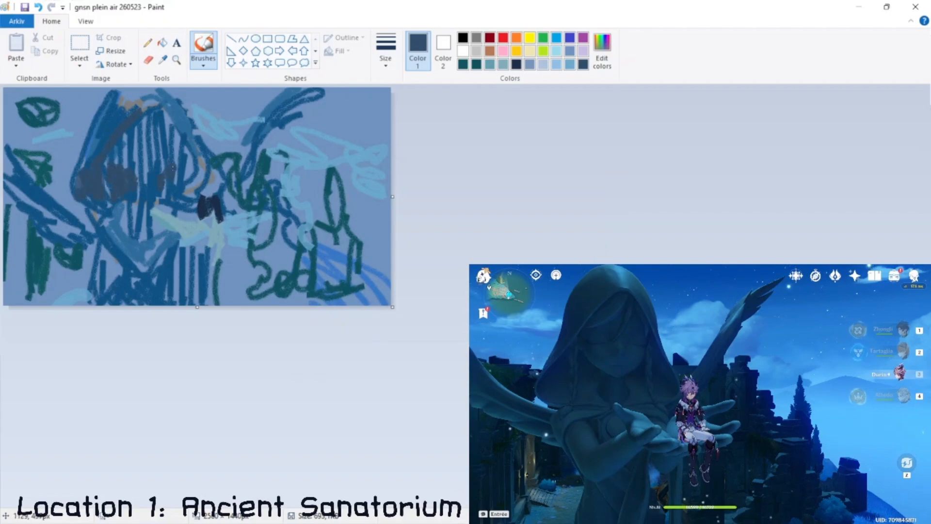
pyautogui.moveTo(175, 156)
pyautogui.mouseDown()
pyautogui.moveTo(166, 187)
pyautogui.moveTo(195, 160)
pyautogui.moveTo(201, 186)
pyautogui.mouseUp()
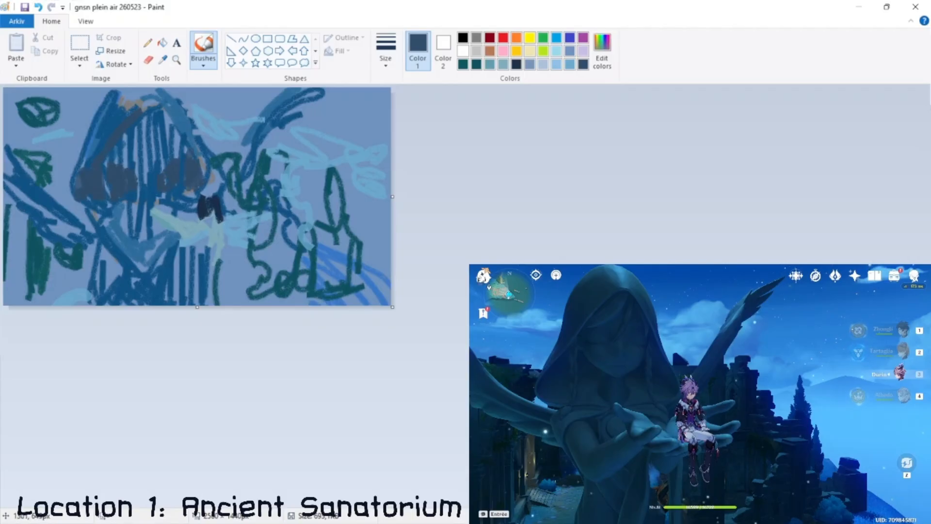
# Add dark slate-blue shadows to the forehead, neck, torso, lower wing and top of the hood.
pyautogui.moveTo(144, 147); pyautogui.dragTo(152, 126)
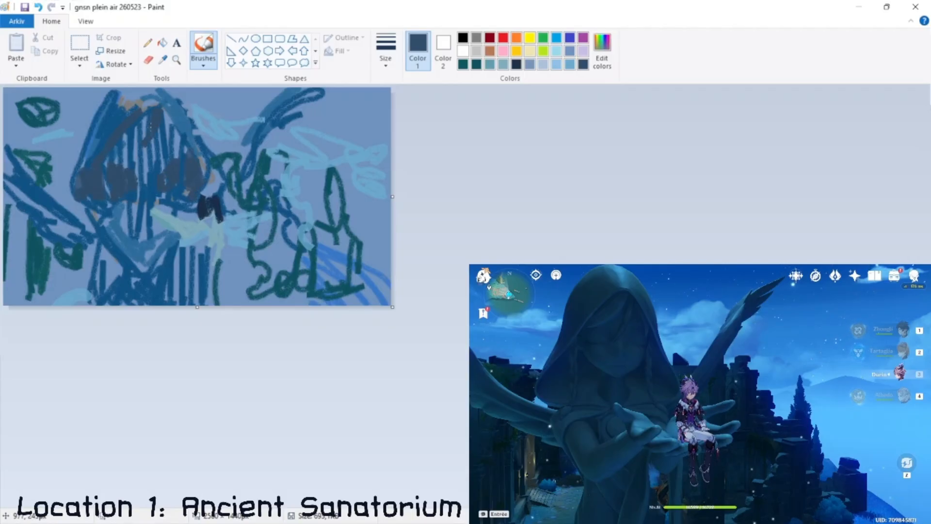
pyautogui.moveTo(136, 192)
pyautogui.mouseDown()
pyautogui.moveTo(134, 241)
pyautogui.moveTo(127, 225)
pyautogui.moveTo(123, 245)
pyautogui.moveTo(102, 247)
pyautogui.moveTo(109, 286)
pyautogui.mouseUp()
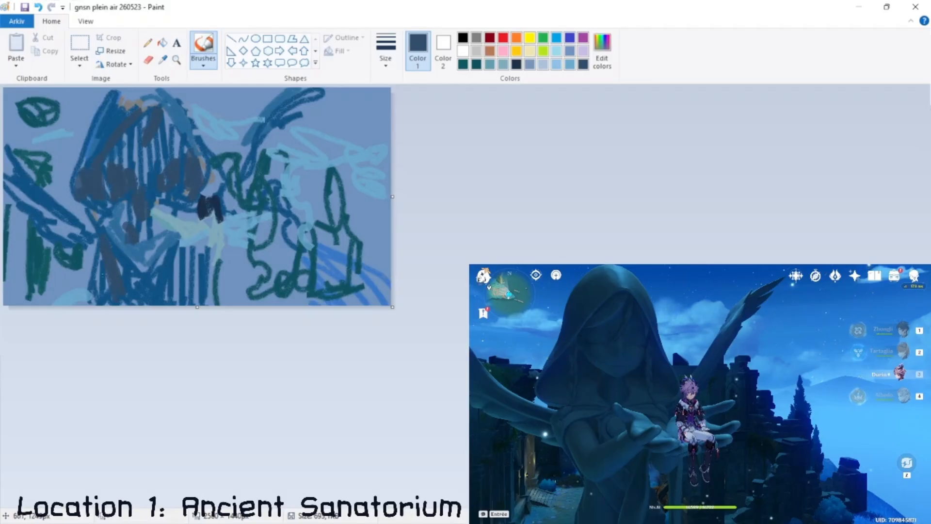
pyautogui.moveTo(62, 208)
pyautogui.mouseDown()
pyautogui.moveTo(75, 211)
pyautogui.moveTo(42, 200)
pyautogui.moveTo(1, 146)
pyautogui.mouseUp()
pyautogui.moveTo(134, 101)
pyautogui.mouseDown()
pyautogui.moveTo(128, 114)
pyautogui.moveTo(137, 101)
pyautogui.moveTo(119, 104)
pyautogui.moveTo(86, 157)
pyautogui.moveTo(121, 94)
pyautogui.mouseUp()
# Mix a darker, muted slate-blue custom color and paint a stroke along the hood's inner edge around the face.
pyautogui.click(503, 64)
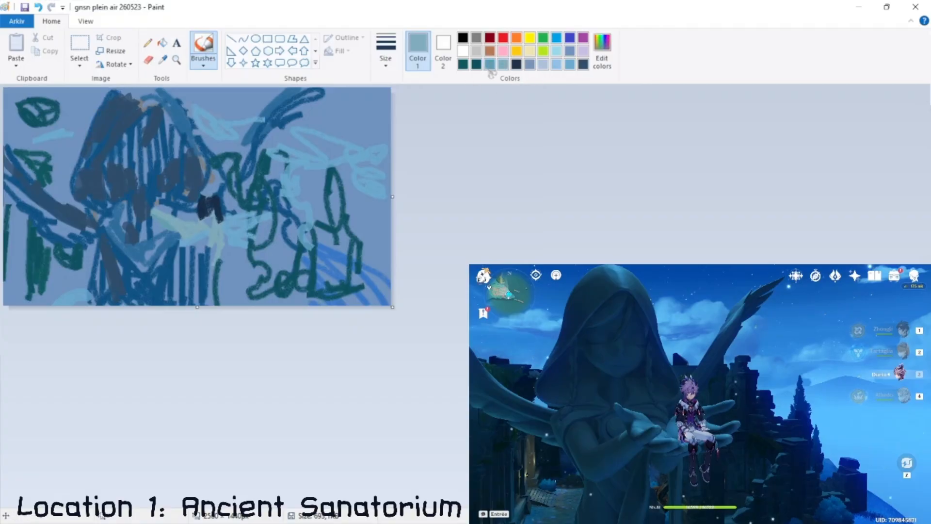
pyautogui.moveTo(144, 108); pyautogui.dragTo(89, 166)
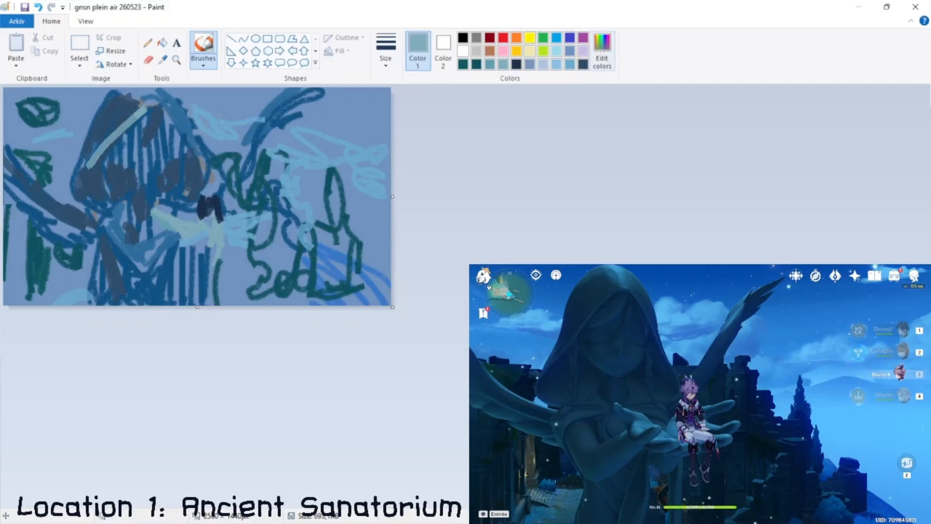
pyautogui.click(602, 49)
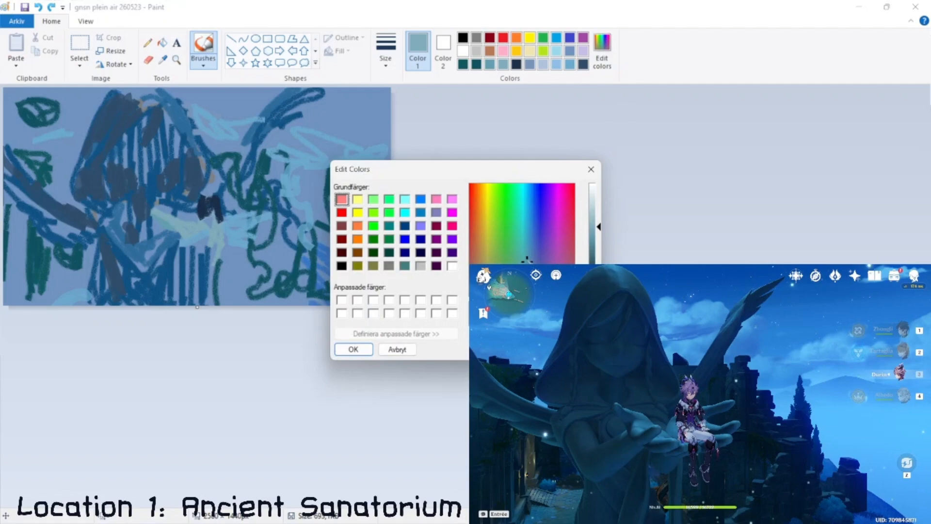
pyautogui.moveTo(526, 260); pyautogui.dragTo(538, 263)
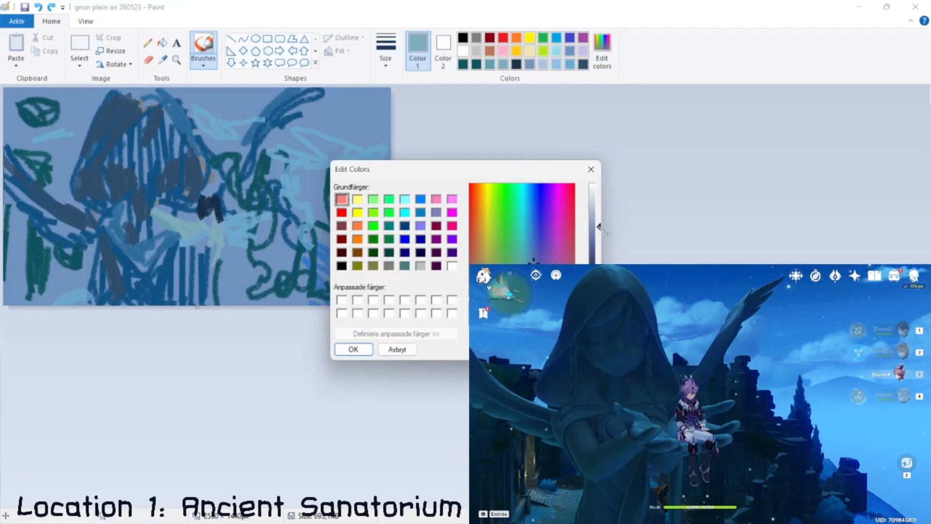
pyautogui.click(353, 349)
pyautogui.moveTo(80, 184)
pyautogui.mouseDown()
pyautogui.moveTo(139, 104)
pyautogui.moveTo(163, 98)
pyautogui.mouseUp()
pyautogui.hotkey('ctrl', 'z')
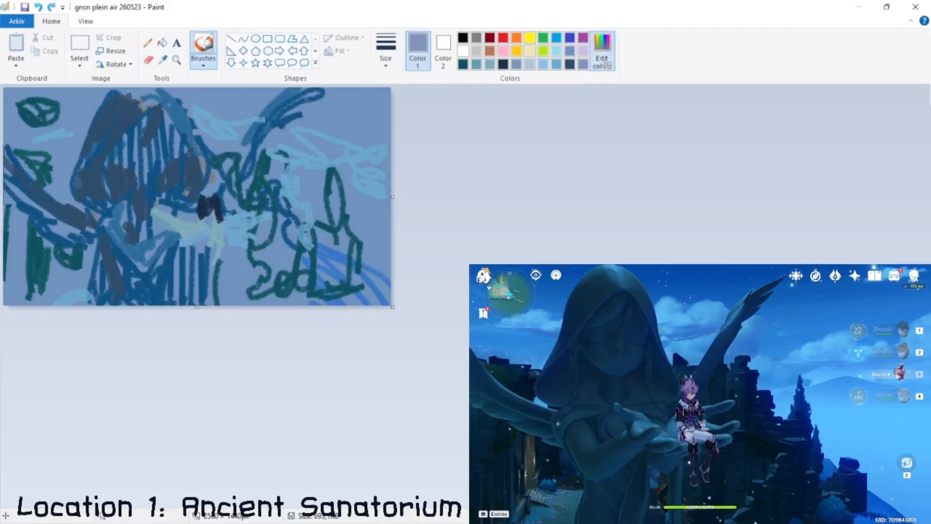
pyautogui.click(602, 53)
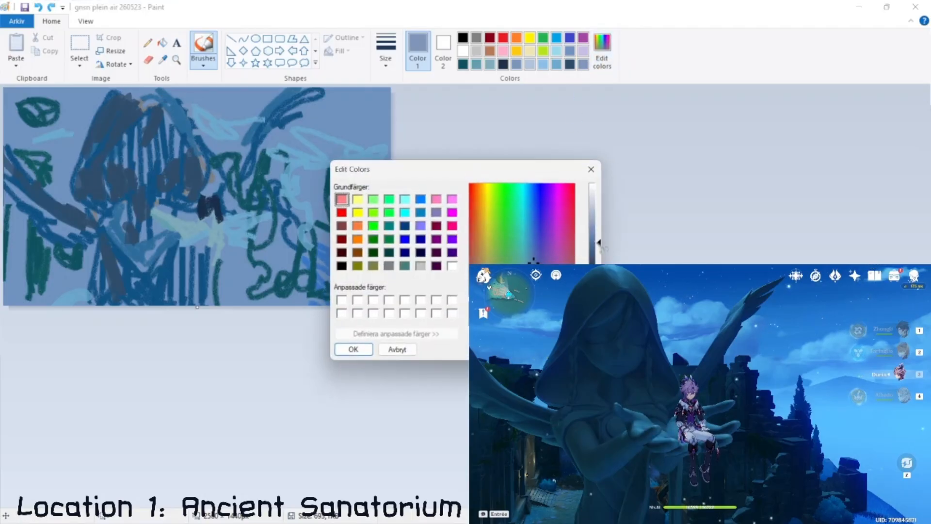
pyautogui.click(354, 349)
pyautogui.moveTo(83, 182)
pyautogui.mouseDown()
pyautogui.moveTo(146, 106)
pyautogui.moveTo(186, 127)
pyautogui.mouseUp()
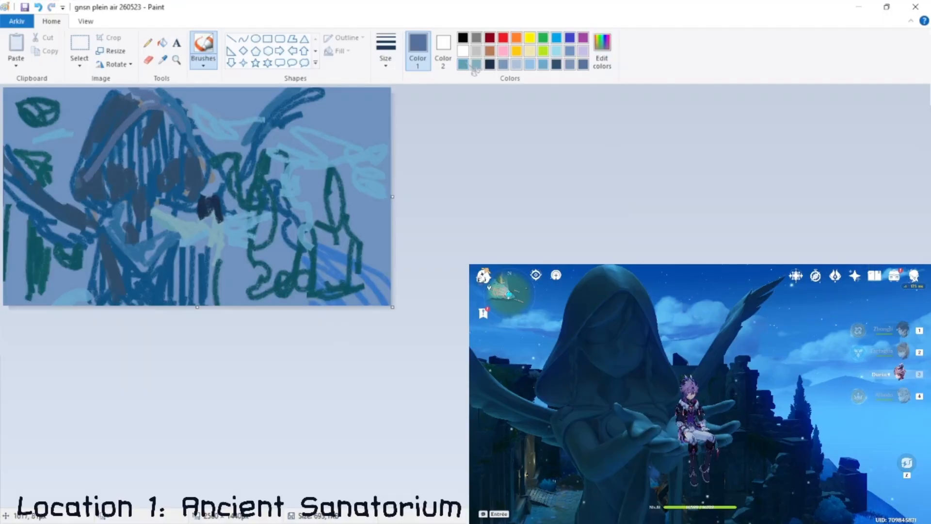
# Paint muted slate-blue strokes over the statue's forehead, chin and cheek.
pyautogui.click(504, 64)
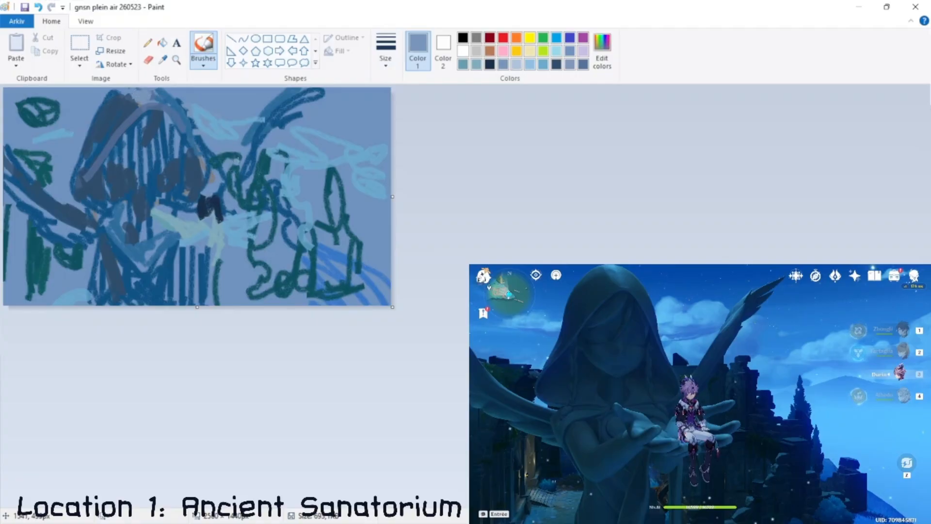
pyautogui.moveTo(147, 124)
pyautogui.mouseDown()
pyautogui.moveTo(119, 152)
pyautogui.moveTo(153, 121)
pyautogui.mouseUp()
pyautogui.hotkey('ctrl', 'z')
pyautogui.click(571, 66)
pyautogui.hotkey('ctrl', 'z')
pyautogui.click(585, 66)
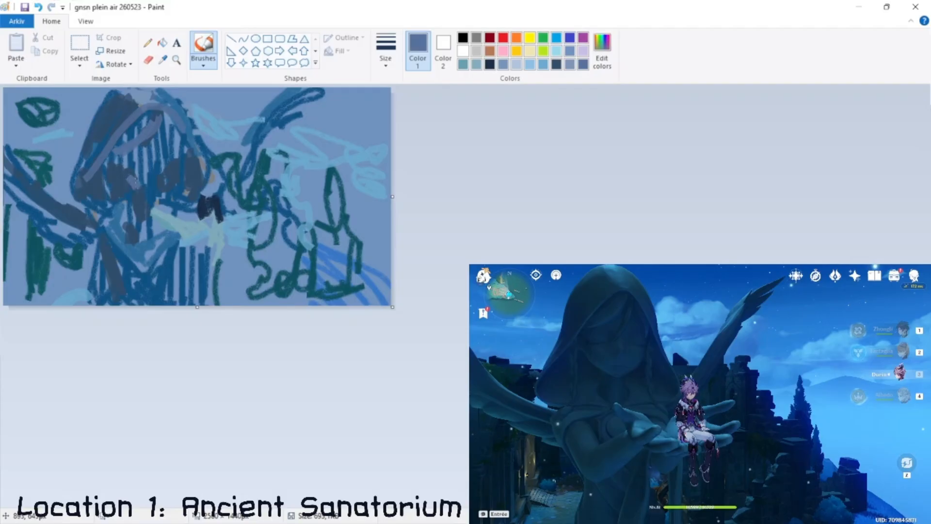
pyautogui.moveTo(138, 185); pyautogui.dragTo(156, 181)
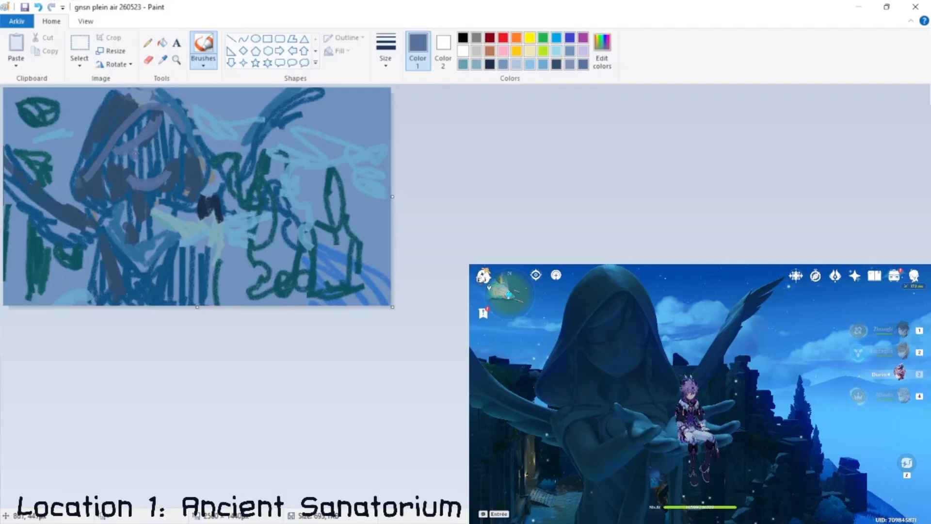
pyautogui.moveTo(142, 174); pyautogui.dragTo(169, 156)
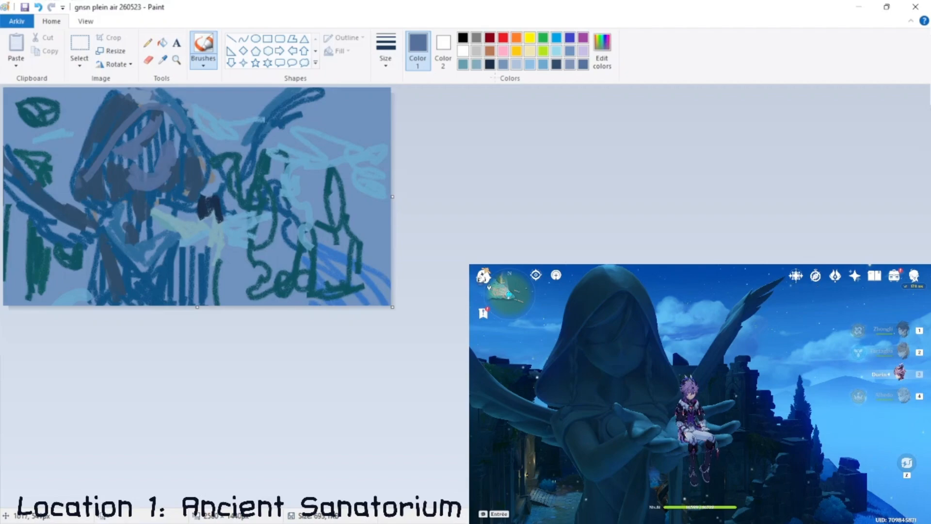
# Sample the deep blue from the painted face, shade the eye area with it, and accent the eye in dark slate blue.
pyautogui.click(556, 65)
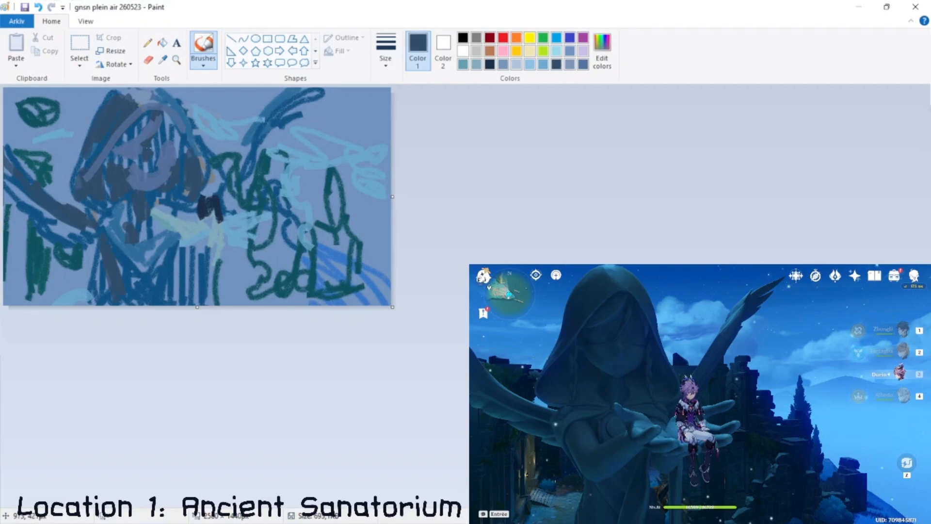
pyautogui.click(583, 64)
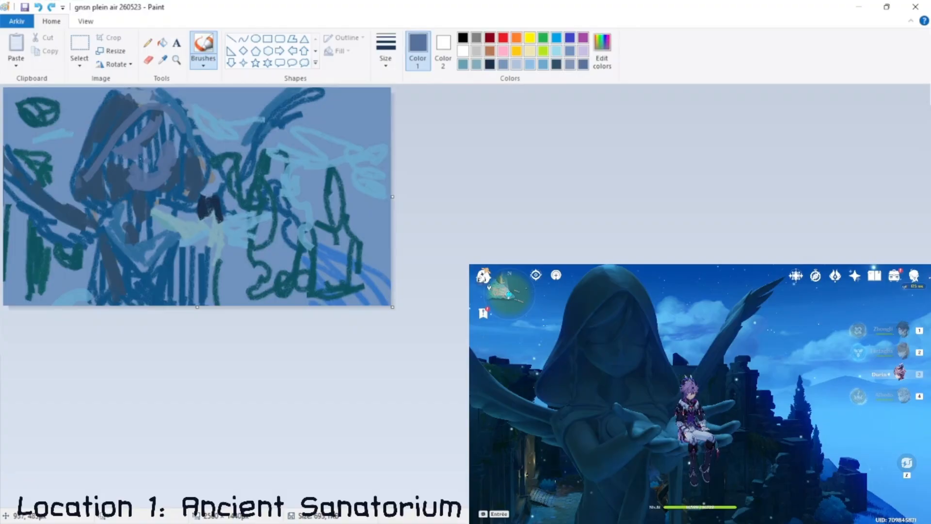
pyautogui.click(503, 64)
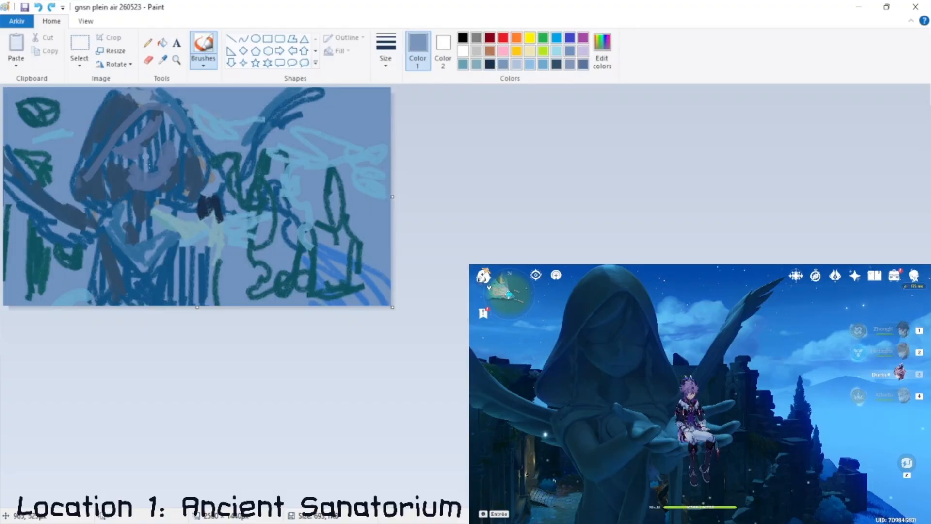
pyautogui.click(490, 64)
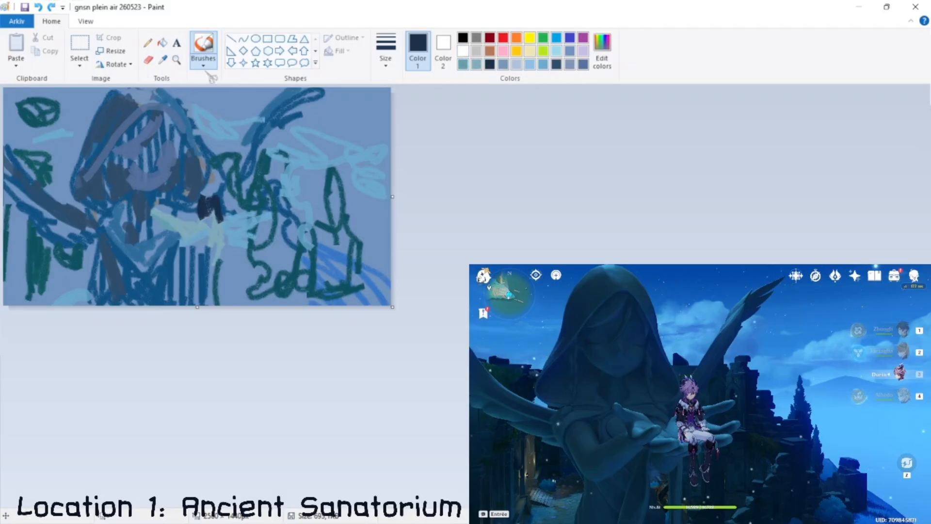
pyautogui.click(163, 59)
pyautogui.click(159, 138)
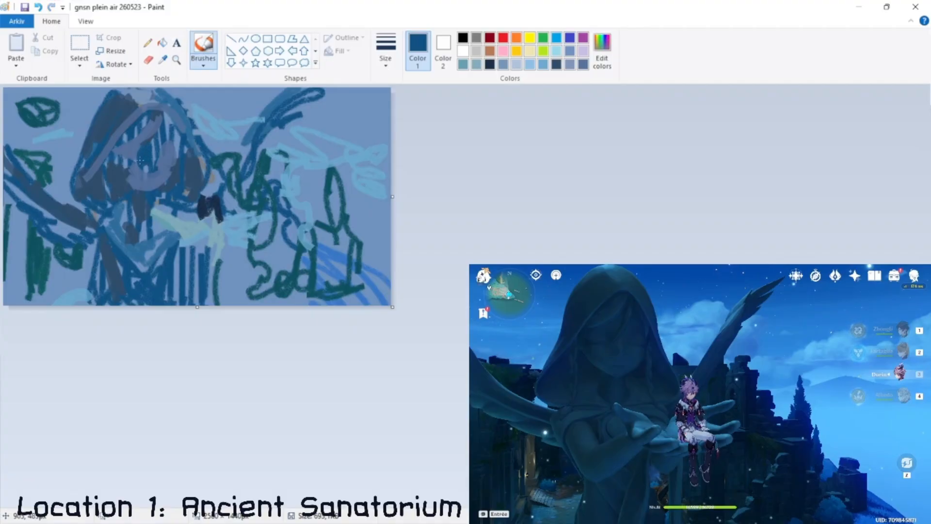
pyautogui.moveTo(140, 160); pyautogui.dragTo(115, 162)
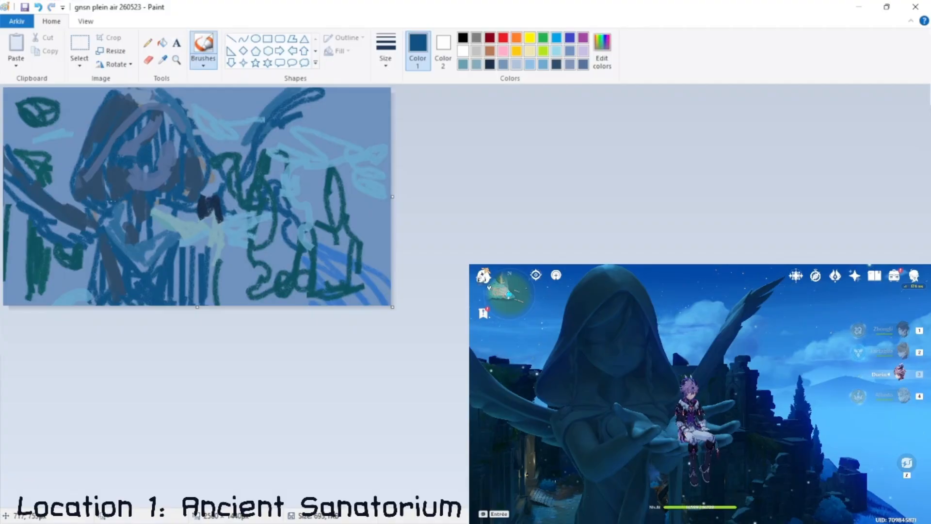
pyautogui.click(558, 65)
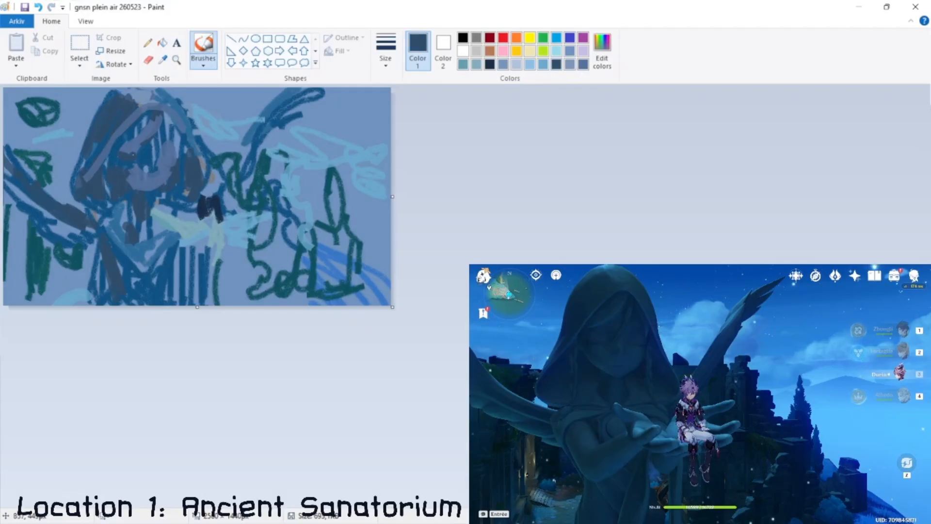
pyautogui.moveTo(181, 148); pyautogui.dragTo(176, 152)
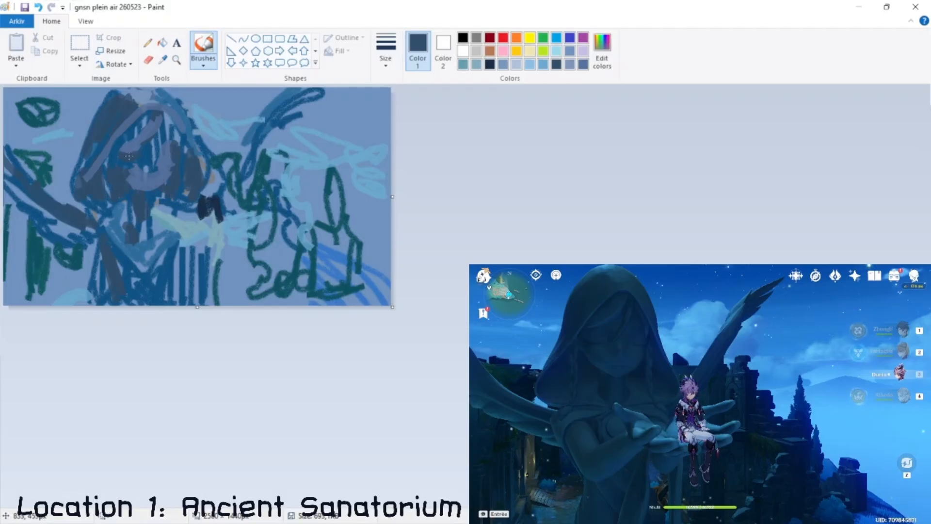
# Mix a muted teal custom color and add highlights to the nose, forearm, hands and robe folds.
pyautogui.click(603, 54)
pyautogui.click(534, 262)
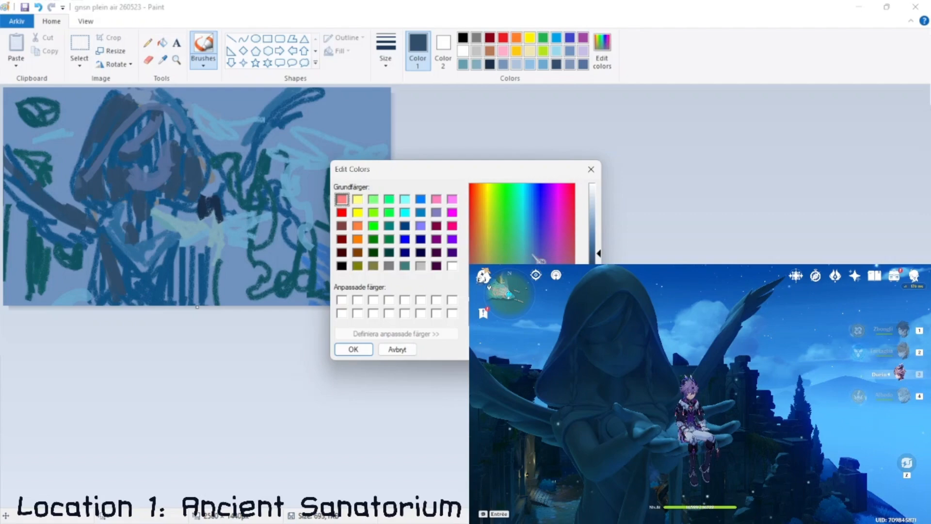
pyautogui.click(525, 258)
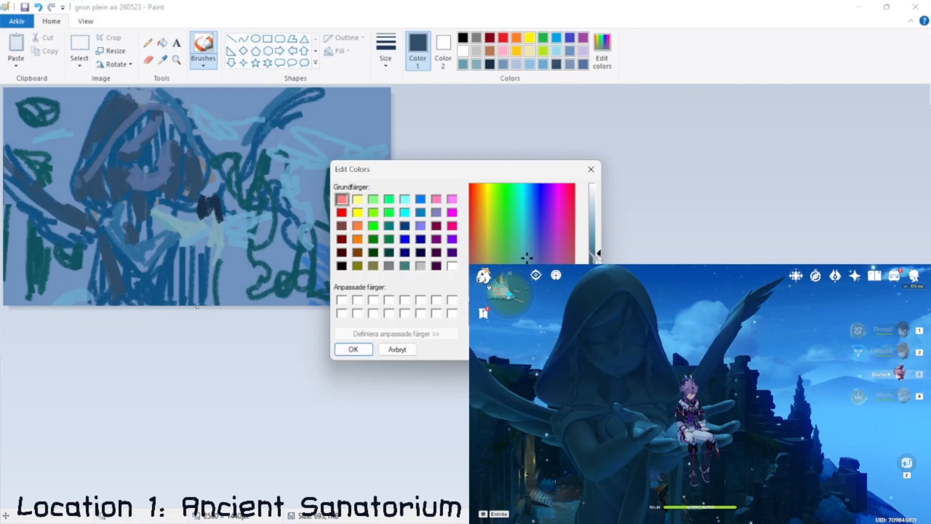
pyautogui.click(362, 349)
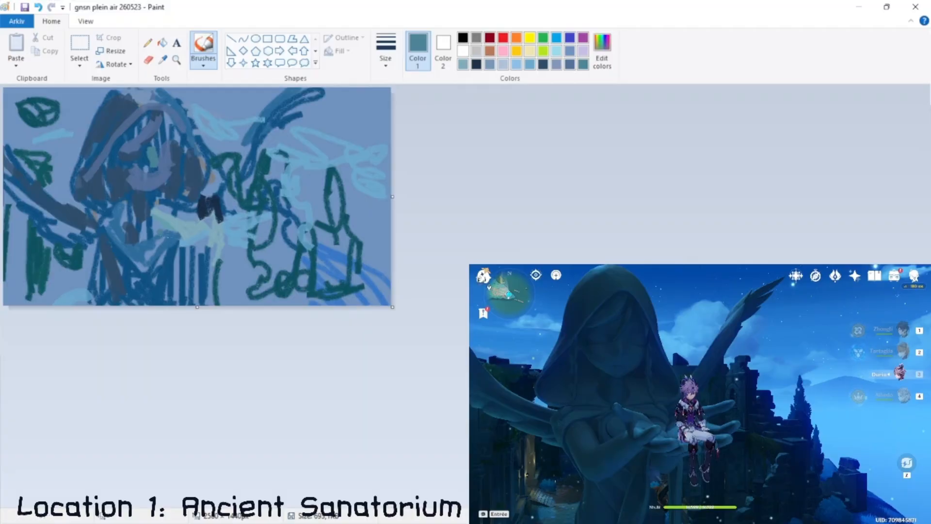
pyautogui.moveTo(159, 232)
pyautogui.mouseDown()
pyautogui.moveTo(189, 228)
pyautogui.moveTo(170, 233)
pyautogui.moveTo(187, 191)
pyautogui.moveTo(215, 232)
pyautogui.moveTo(196, 238)
pyautogui.moveTo(199, 250)
pyautogui.moveTo(256, 233)
pyautogui.moveTo(187, 253)
pyautogui.moveTo(178, 306)
pyautogui.mouseUp()
pyautogui.moveTo(183, 249); pyautogui.dragTo(184, 295)
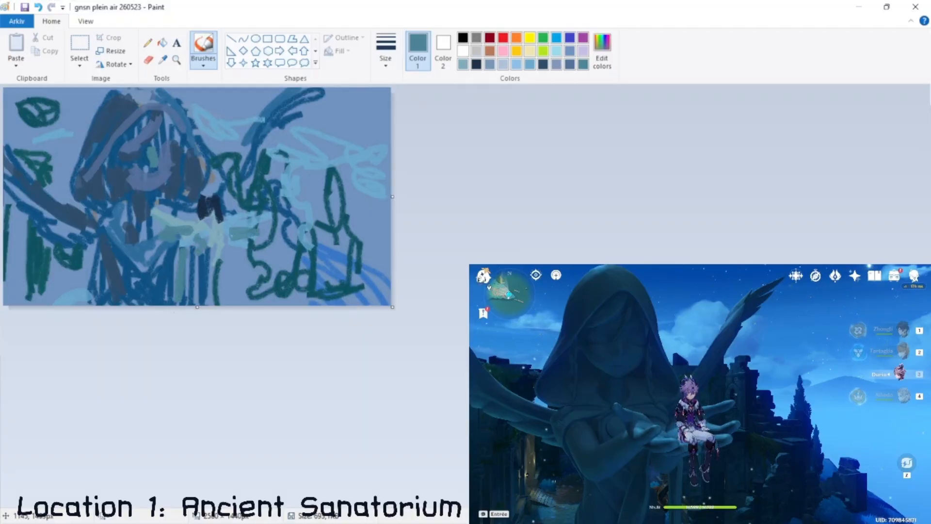
pyautogui.moveTo(217, 261); pyautogui.dragTo(213, 301)
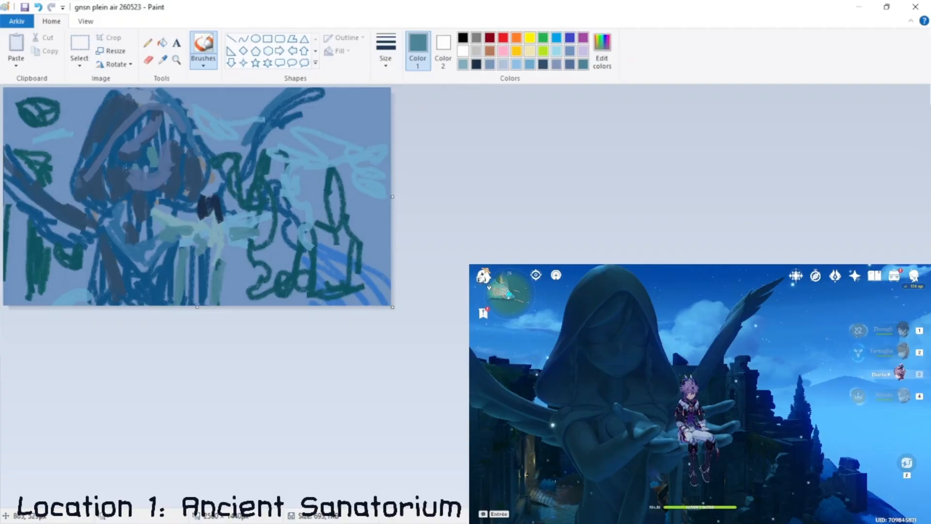
# Add muted teal strokes to the hood's outer edge, the lower wing and the raised wing.
pyautogui.moveTo(78, 171)
pyautogui.mouseDown()
pyautogui.moveTo(82, 213)
pyautogui.moveTo(59, 234)
pyautogui.moveTo(84, 245)
pyautogui.moveTo(70, 228)
pyautogui.moveTo(32, 229)
pyautogui.moveTo(13, 203)
pyautogui.mouseUp()
pyautogui.moveTo(258, 120); pyautogui.dragTo(300, 87)
pyautogui.moveTo(268, 117); pyautogui.dragTo(255, 131)
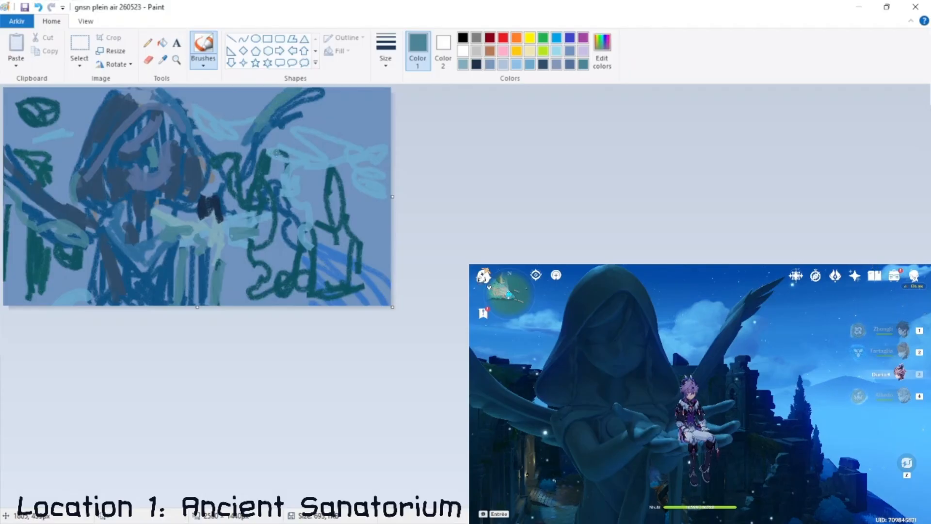
# Fill the ruins on both sides of the statue and the tall tree with vertical dark slate-blue strokes.
pyautogui.click(544, 64)
pyautogui.moveTo(52, 254)
pyautogui.mouseDown()
pyautogui.moveTo(54, 294)
pyautogui.moveTo(72, 272)
pyautogui.moveTo(85, 294)
pyautogui.mouseUp()
pyautogui.moveTo(93, 254)
pyautogui.mouseDown()
pyautogui.moveTo(24, 252)
pyautogui.moveTo(22, 291)
pyautogui.moveTo(10, 223)
pyautogui.moveTo(4, 298)
pyautogui.mouseUp()
pyautogui.moveTo(242, 265)
pyautogui.mouseDown()
pyautogui.moveTo(231, 254)
pyautogui.moveTo(250, 296)
pyautogui.moveTo(267, 248)
pyautogui.moveTo(294, 292)
pyautogui.moveTo(305, 228)
pyautogui.moveTo(321, 296)
pyautogui.moveTo(330, 252)
pyautogui.moveTo(368, 291)
pyautogui.moveTo(326, 180)
pyautogui.mouseUp()
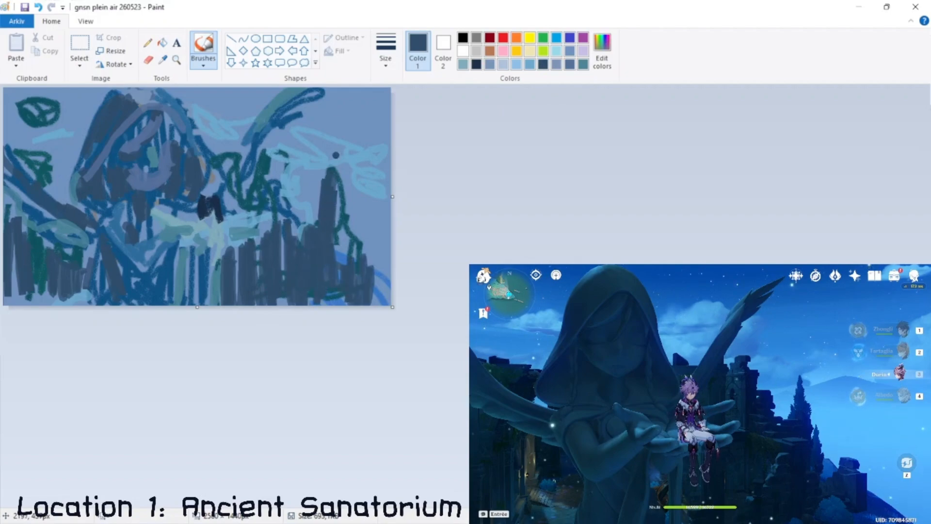
# Sample the light blue from the clouds and fill in the cloudy sky on both sides of the statue.
pyautogui.click(163, 60)
pyautogui.click(298, 136)
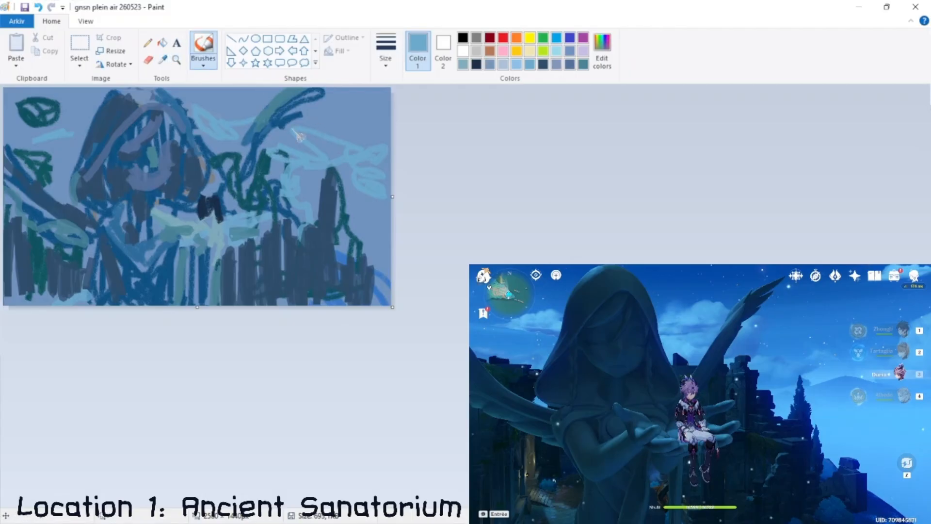
pyautogui.moveTo(299, 168)
pyautogui.mouseDown()
pyautogui.moveTo(318, 177)
pyautogui.moveTo(301, 202)
pyautogui.moveTo(320, 207)
pyautogui.mouseUp()
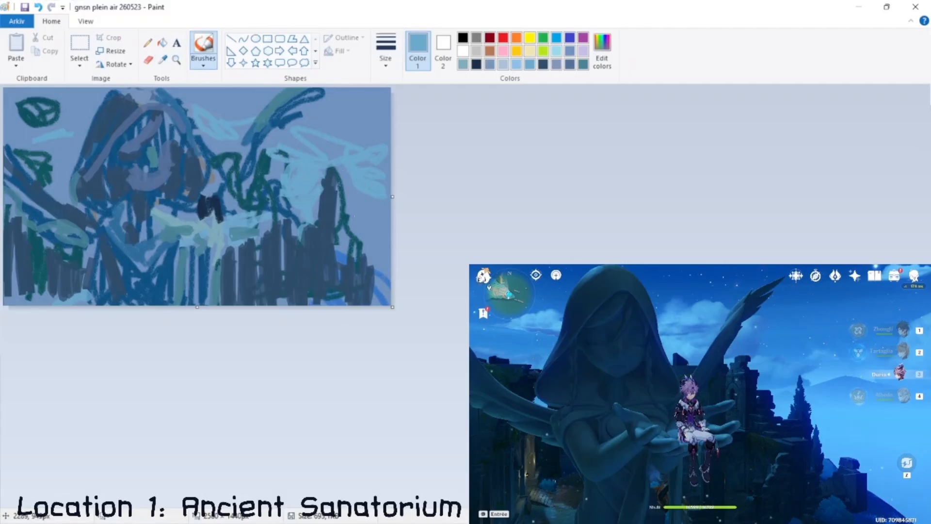
pyautogui.moveTo(339, 167); pyautogui.dragTo(383, 260)
pyautogui.moveTo(318, 150); pyautogui.dragTo(379, 137)
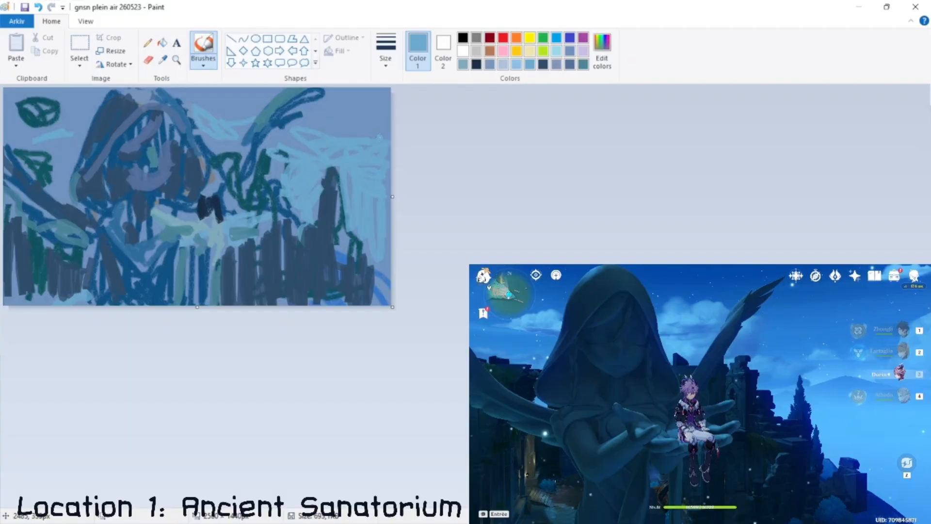
pyautogui.moveTo(57, 194); pyautogui.dragTo(62, 181)
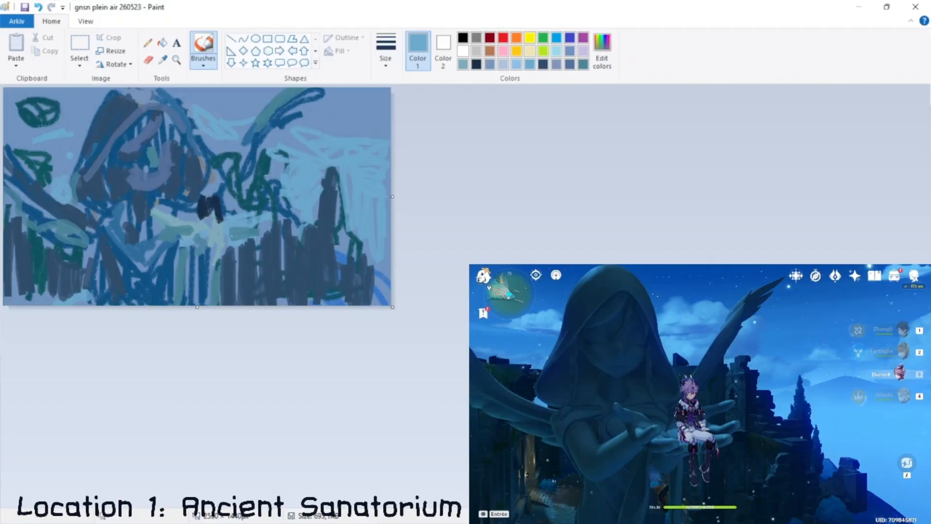
pyautogui.moveTo(19, 123); pyautogui.dragTo(68, 155)
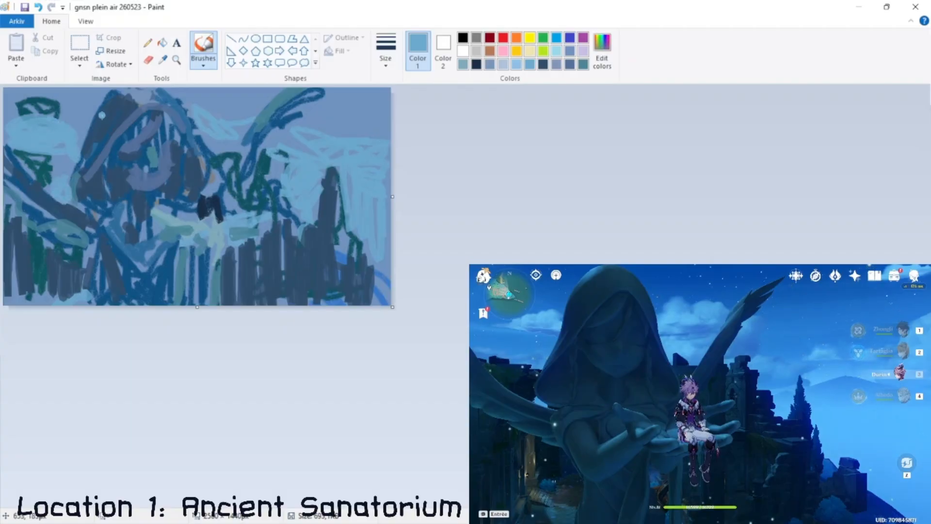
# Sample the dark green from the foliage and paint over the foliage and the ruins between the hood and the raised wing.
pyautogui.click(163, 60)
pyautogui.click(51, 163)
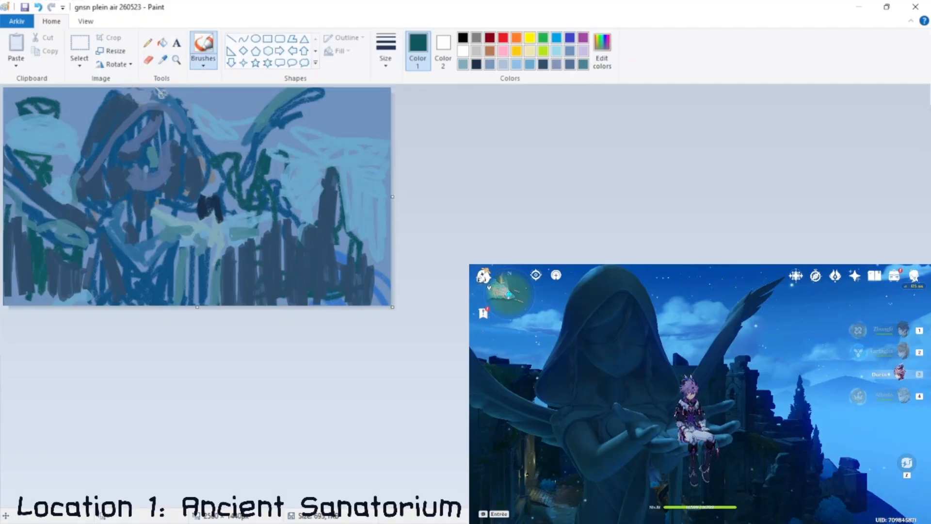
pyautogui.moveTo(217, 131)
pyautogui.mouseDown()
pyautogui.moveTo(213, 148)
pyautogui.moveTo(242, 140)
pyautogui.moveTo(237, 188)
pyautogui.moveTo(252, 156)
pyautogui.moveTo(282, 129)
pyautogui.mouseUp()
# Sample the dark slate blue from the hood and paint the raised wing with it from base to tip.
pyautogui.click(475, 64)
pyautogui.click(163, 60)
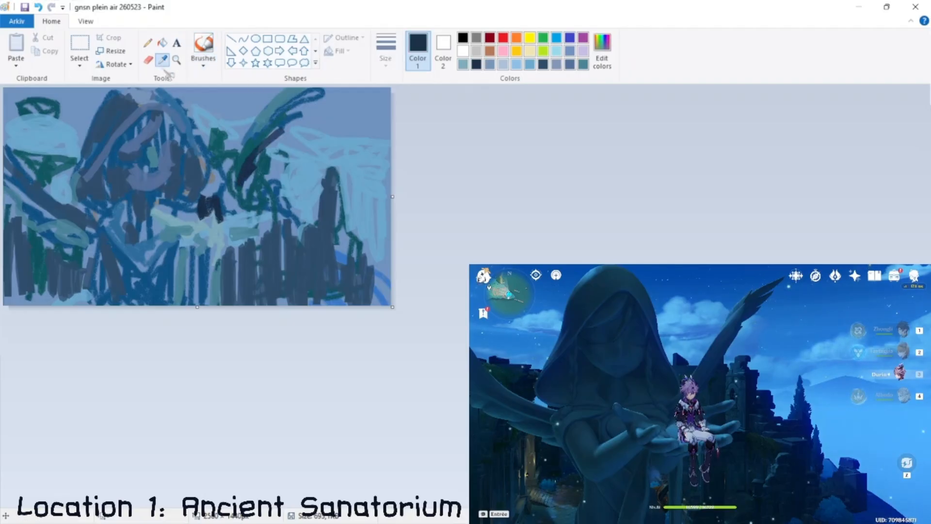
pyautogui.click(128, 109)
pyautogui.hotkey('ctrl', 'z')
pyautogui.moveTo(251, 173); pyautogui.dragTo(243, 183)
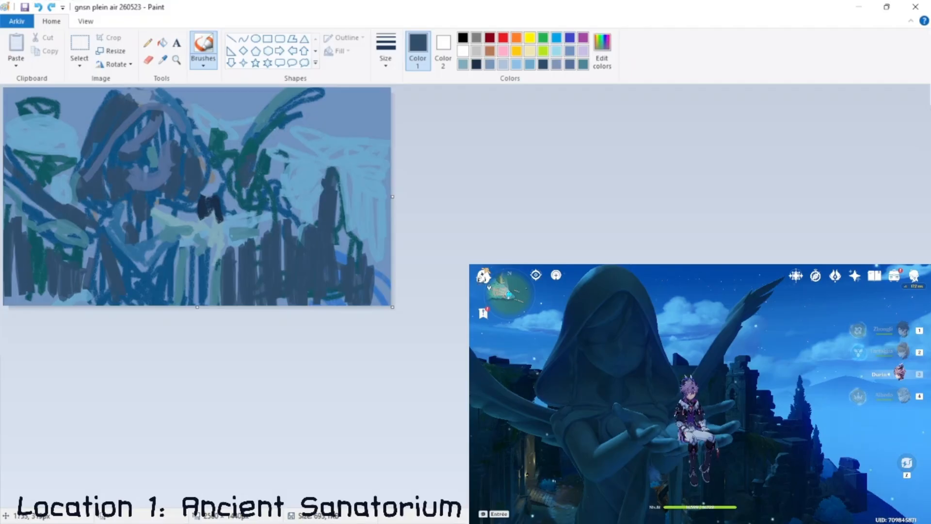
pyautogui.moveTo(260, 150)
pyautogui.mouseDown()
pyautogui.moveTo(284, 118)
pyautogui.moveTo(260, 137)
pyautogui.moveTo(316, 107)
pyautogui.moveTo(292, 100)
pyautogui.moveTo(350, 88)
pyautogui.mouseUp()
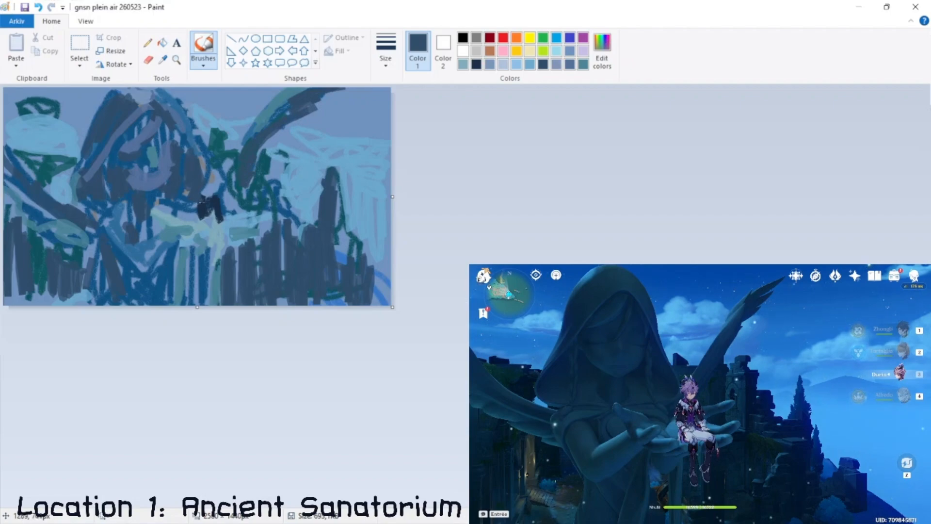
# Sample the medium blue beside the statue's face and paint the braid and the chest and arm beneath it.
pyautogui.click(163, 59)
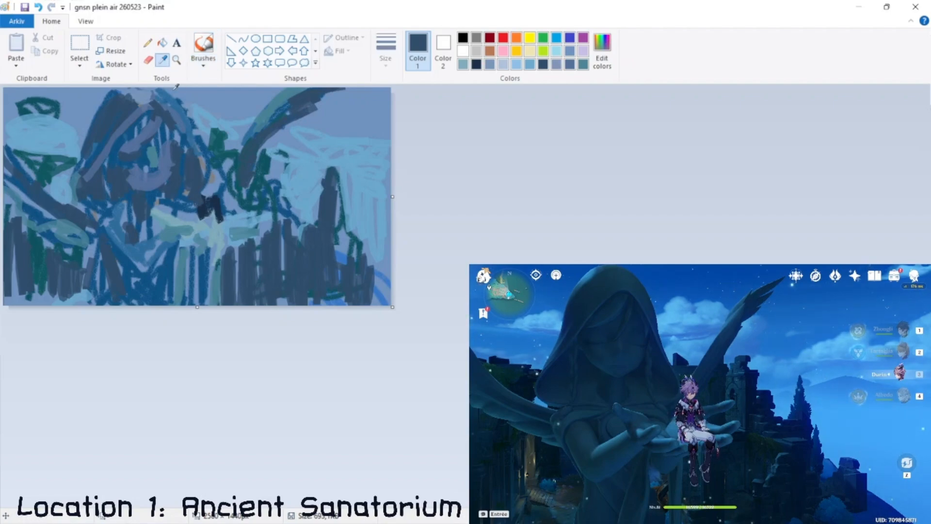
pyautogui.click(175, 173)
pyautogui.moveTo(175, 169); pyautogui.dragTo(185, 228)
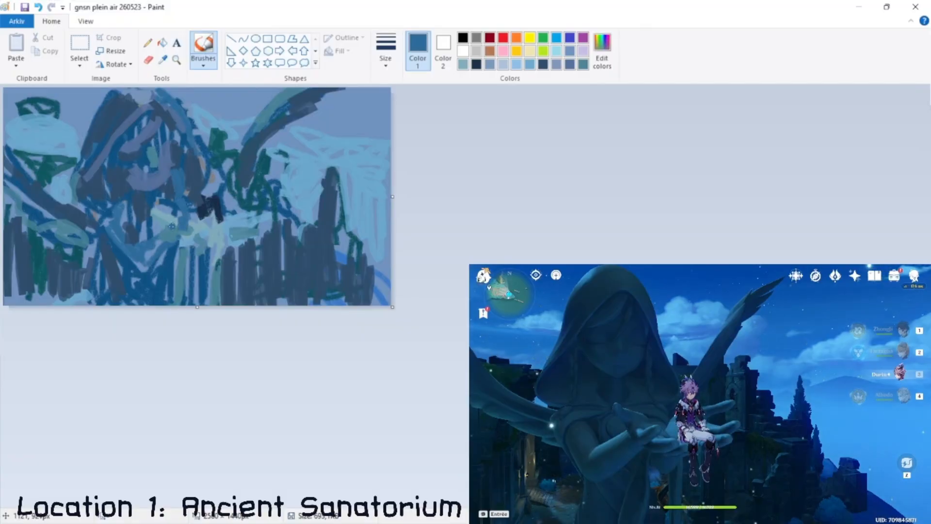
pyautogui.moveTo(183, 220); pyautogui.dragTo(158, 212)
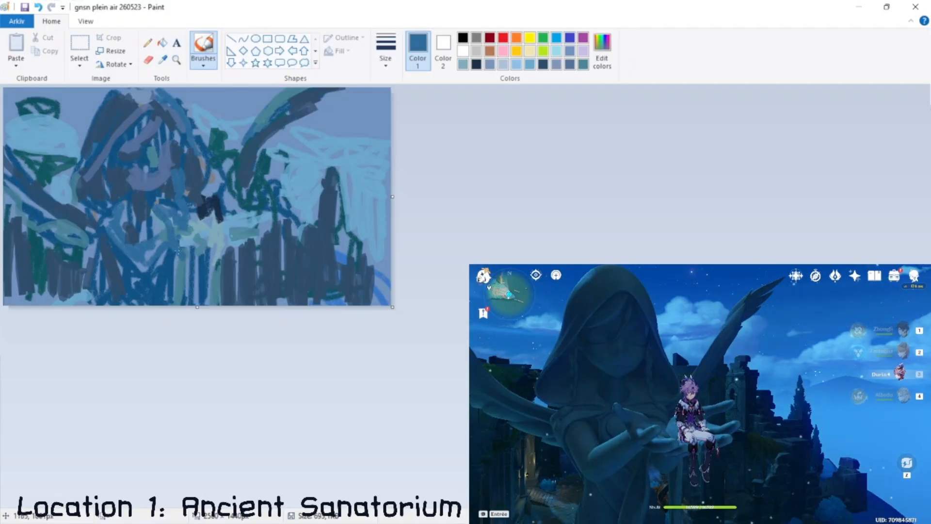
# Sample the dark slate blue from the hood and shade the statue's forearm, robe and the area below the hand.
pyautogui.click(163, 59)
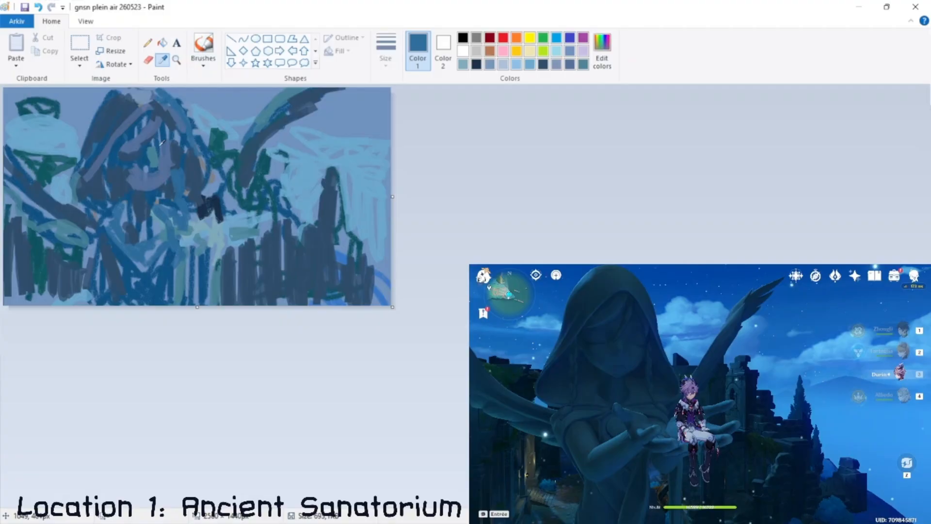
pyautogui.click(162, 108)
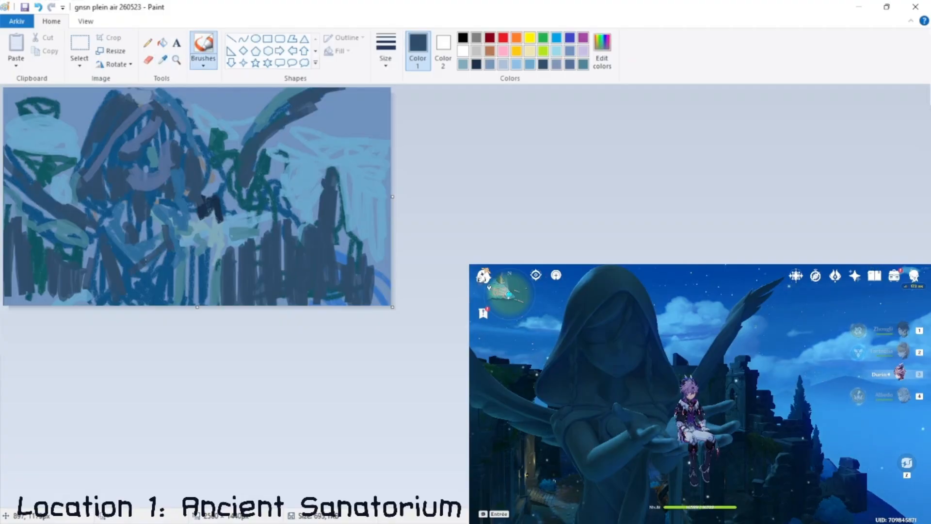
pyautogui.moveTo(140, 257)
pyautogui.mouseDown()
pyautogui.moveTo(159, 250)
pyautogui.moveTo(119, 283)
pyautogui.moveTo(124, 221)
pyautogui.moveTo(117, 211)
pyautogui.moveTo(90, 229)
pyautogui.moveTo(119, 283)
pyautogui.mouseUp()
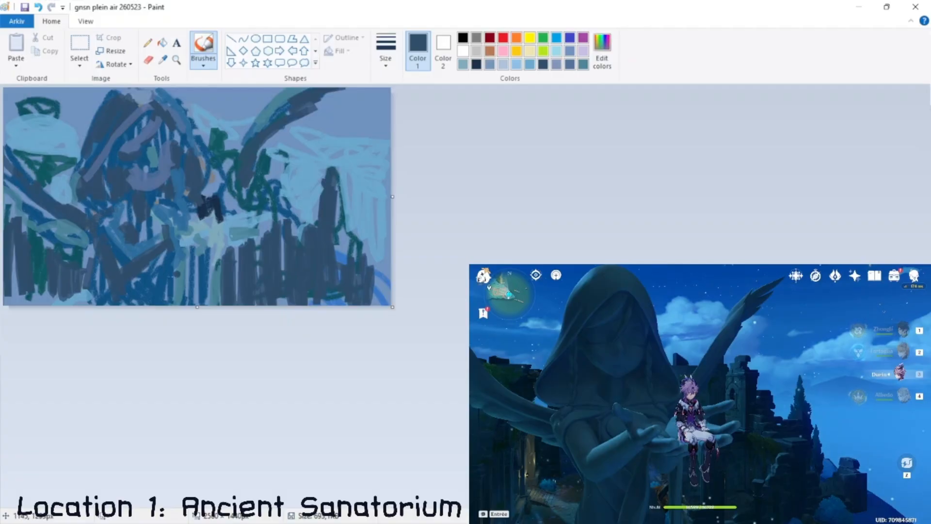
pyautogui.moveTo(177, 274)
pyautogui.mouseDown()
pyautogui.moveTo(176, 291)
pyautogui.moveTo(167, 280)
pyautogui.mouseUp()
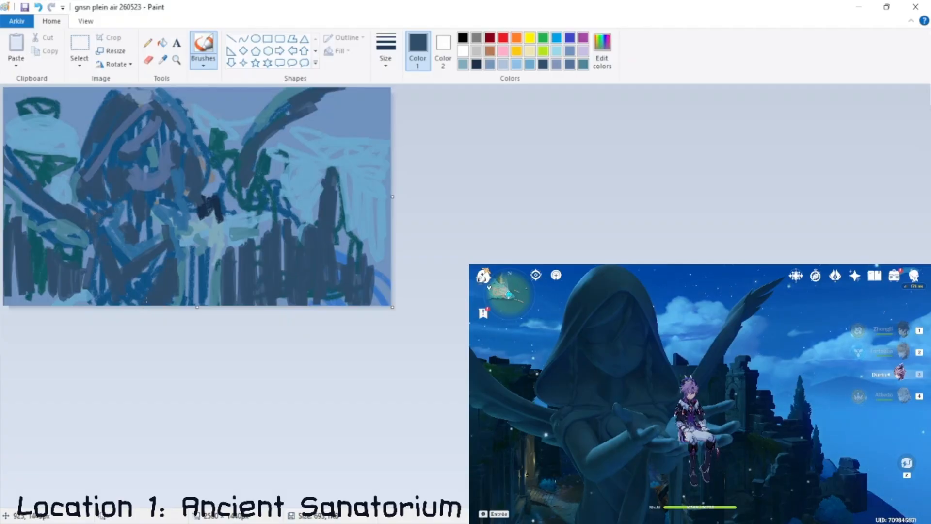
pyautogui.moveTo(200, 248); pyautogui.dragTo(200, 306)
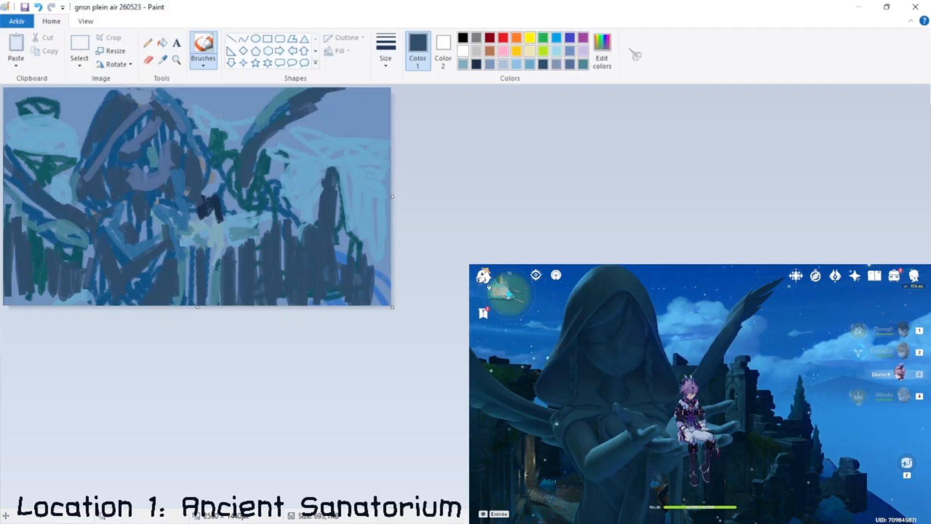
# Mix a darker navy as a custom color and paint the seated character's jacket and boots.
pyautogui.click(602, 51)
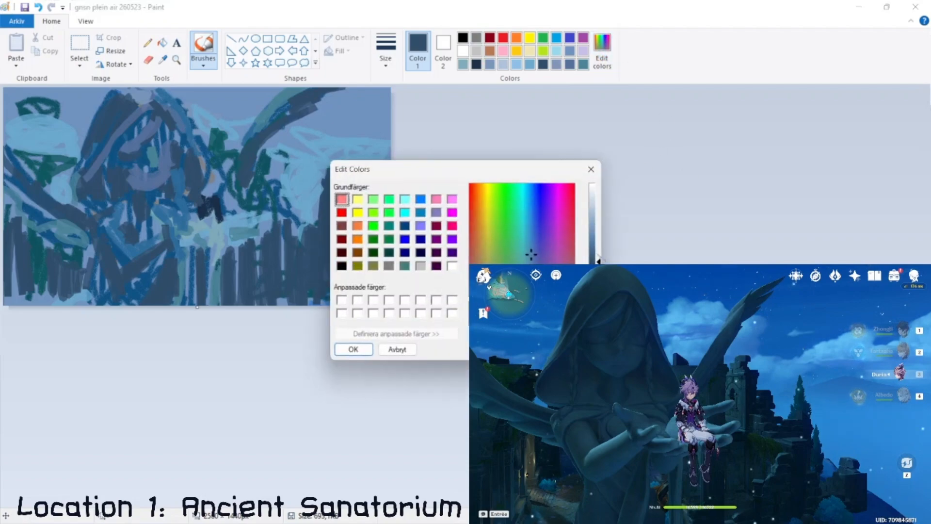
pyautogui.click(353, 349)
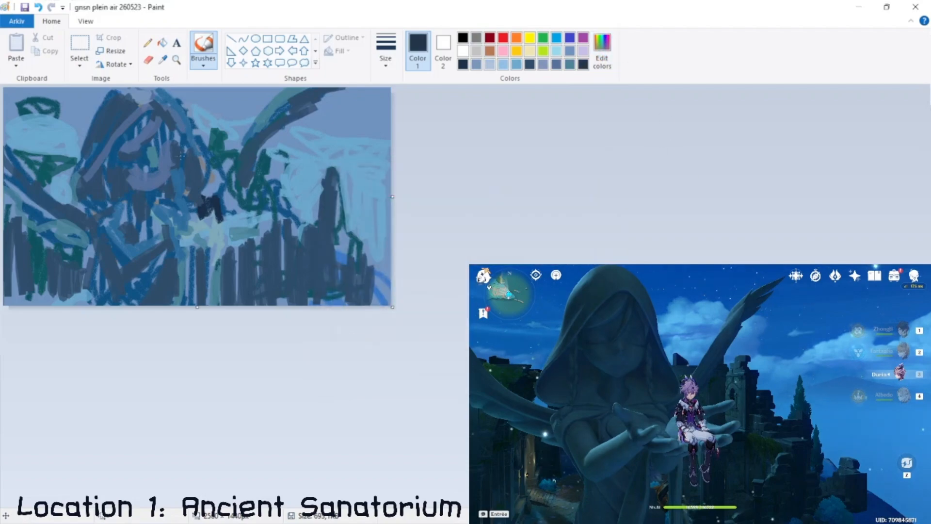
pyautogui.moveTo(204, 215)
pyautogui.mouseDown()
pyautogui.moveTo(204, 225)
pyautogui.moveTo(215, 219)
pyautogui.moveTo(221, 267)
pyautogui.mouseUp()
# Paint the seated character's hair and torso in a custom dark indigo and the trousers in light gray.
pyautogui.click(602, 56)
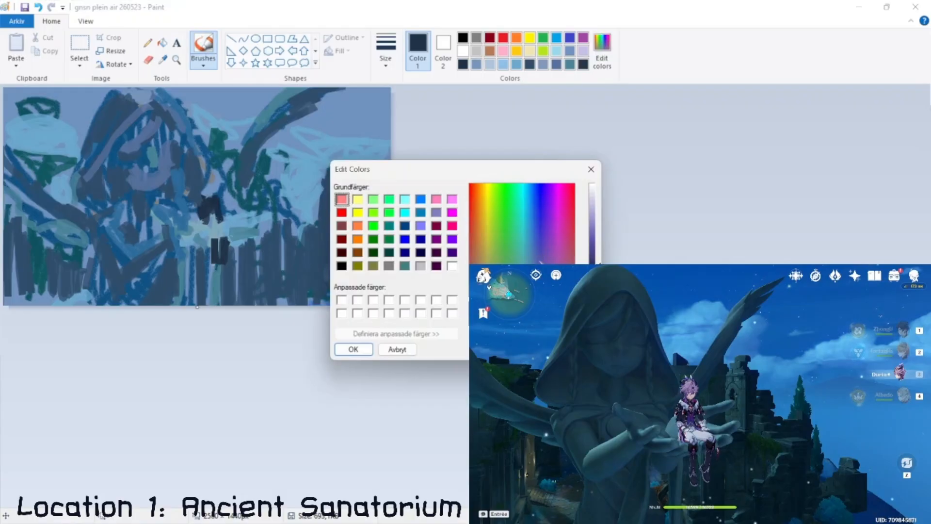
pyautogui.click(542, 260)
pyautogui.moveTo(540, 260)
pyautogui.mouseDown()
pyautogui.moveTo(535, 269)
pyautogui.moveTo(537, 260)
pyautogui.mouseUp()
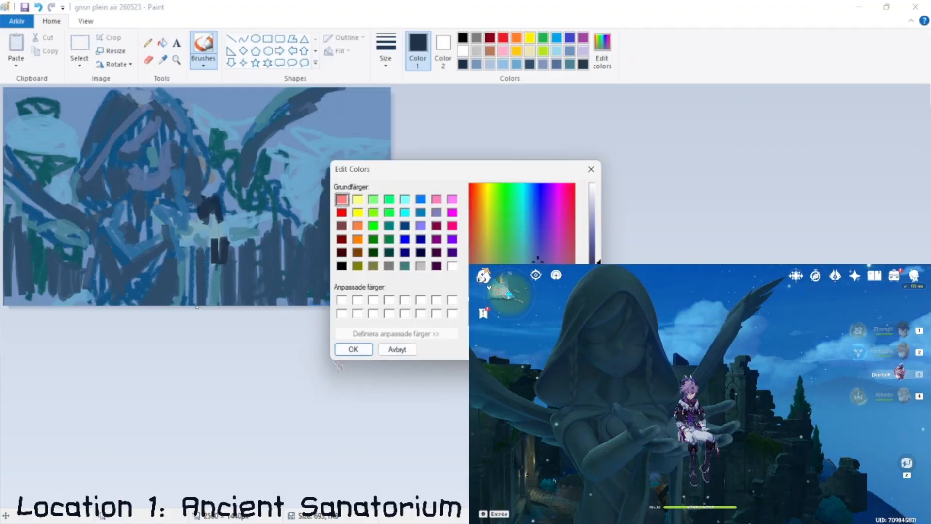
pyautogui.click(353, 349)
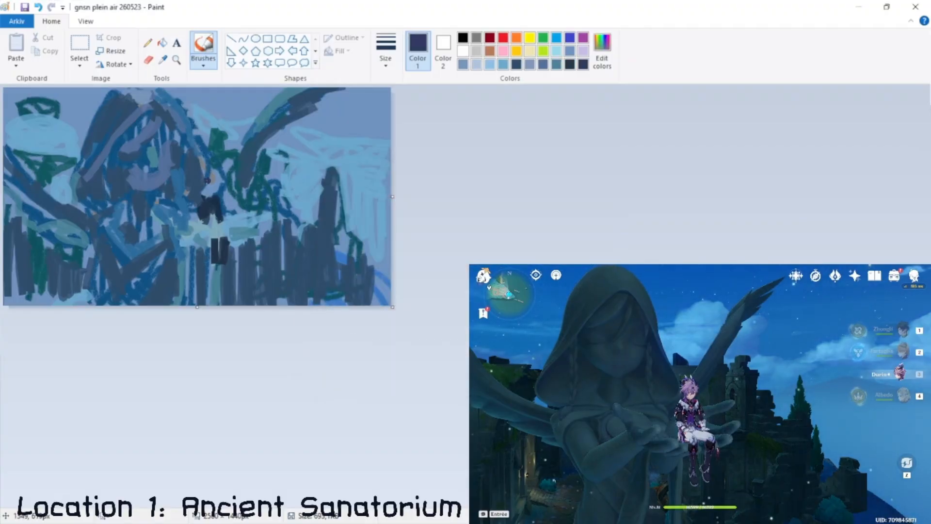
pyautogui.moveTo(206, 184); pyautogui.dragTo(207, 172)
pyautogui.moveTo(214, 207); pyautogui.dragTo(216, 187)
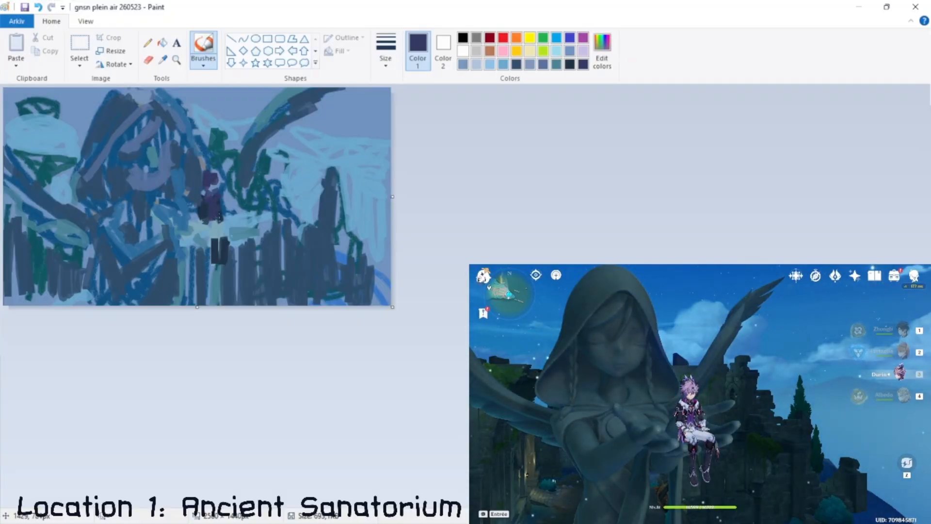
pyautogui.click(476, 51)
pyautogui.moveTo(214, 236)
pyautogui.mouseDown()
pyautogui.moveTo(210, 228)
pyautogui.moveTo(229, 238)
pyautogui.mouseUp()
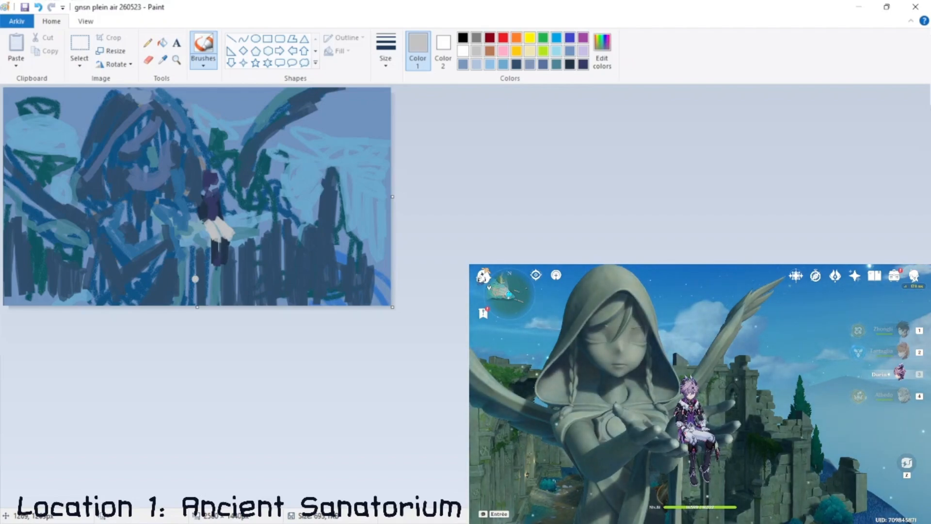
# Dab white interface icons along the canvas's upper edge and lower corners, and paint the health bar in lime green.
pyautogui.click(464, 51)
pyautogui.moveTo(376, 97); pyautogui.dragTo(377, 98)
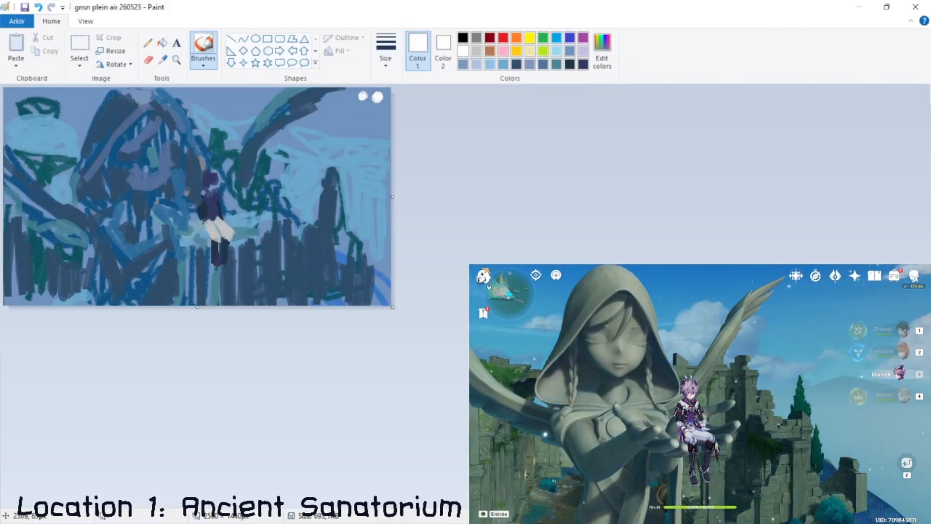
pyautogui.moveTo(359, 95); pyautogui.dragTo(261, 97)
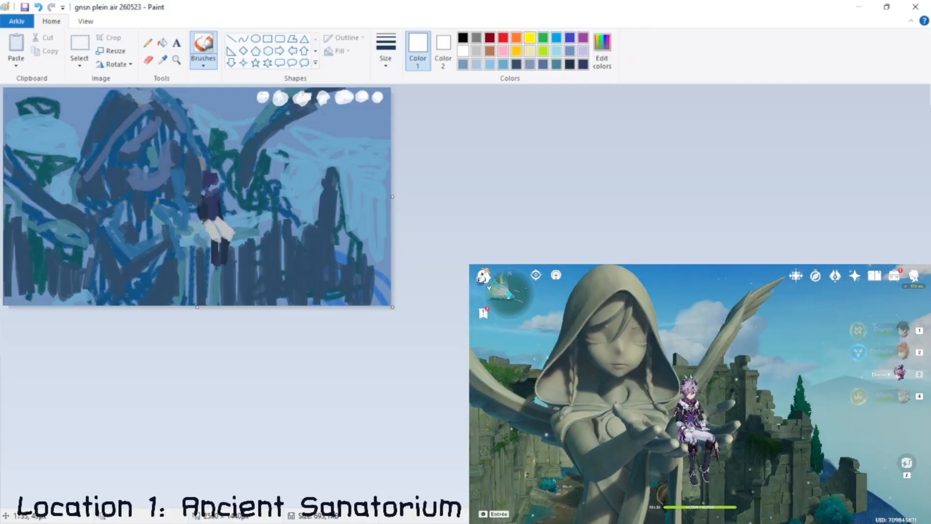
pyautogui.moveTo(378, 295)
pyautogui.mouseDown()
pyautogui.moveTo(356, 297)
pyautogui.moveTo(367, 297)
pyautogui.mouseUp()
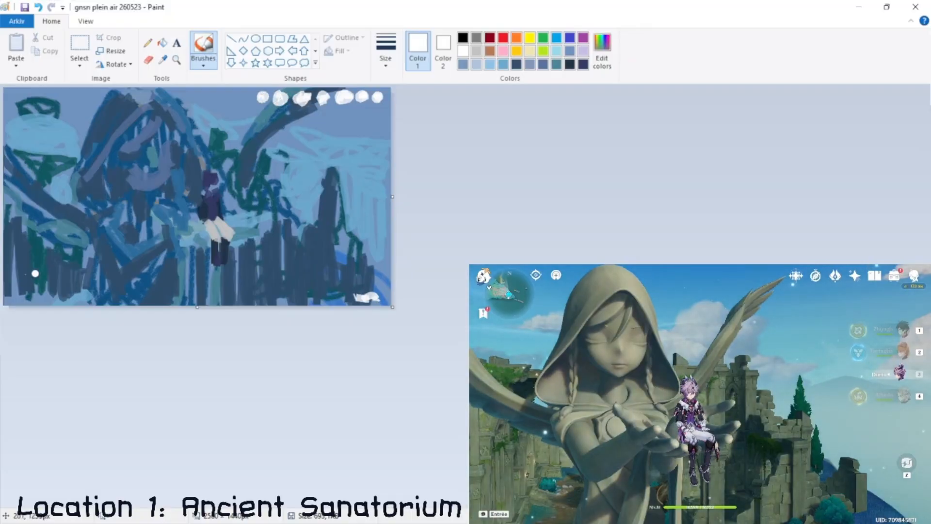
pyautogui.moveTo(17, 293); pyautogui.dragTo(23, 295)
pyautogui.moveTo(36, 296); pyautogui.dragTo(54, 295)
pyautogui.click(543, 51)
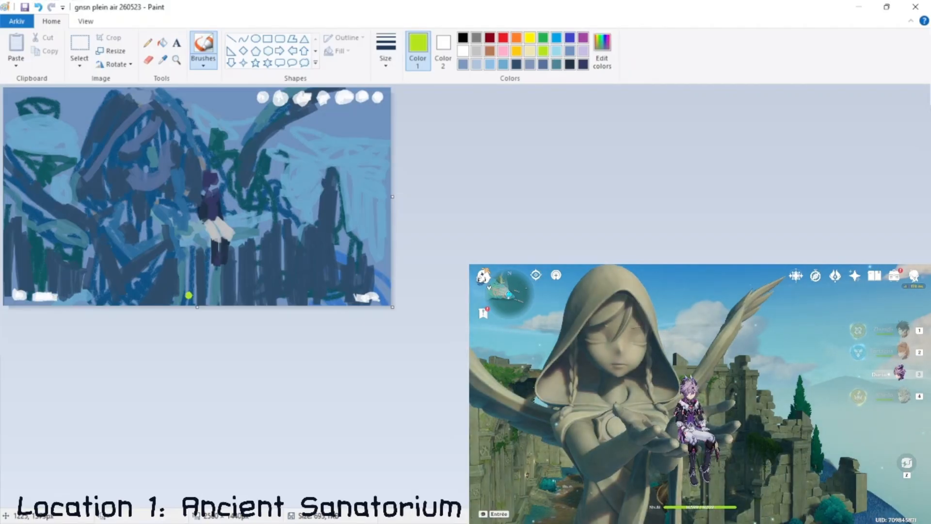
pyautogui.moveTo(189, 294)
pyautogui.mouseDown()
pyautogui.moveTo(174, 294)
pyautogui.moveTo(224, 294)
pyautogui.moveTo(154, 294)
pyautogui.mouseUp()
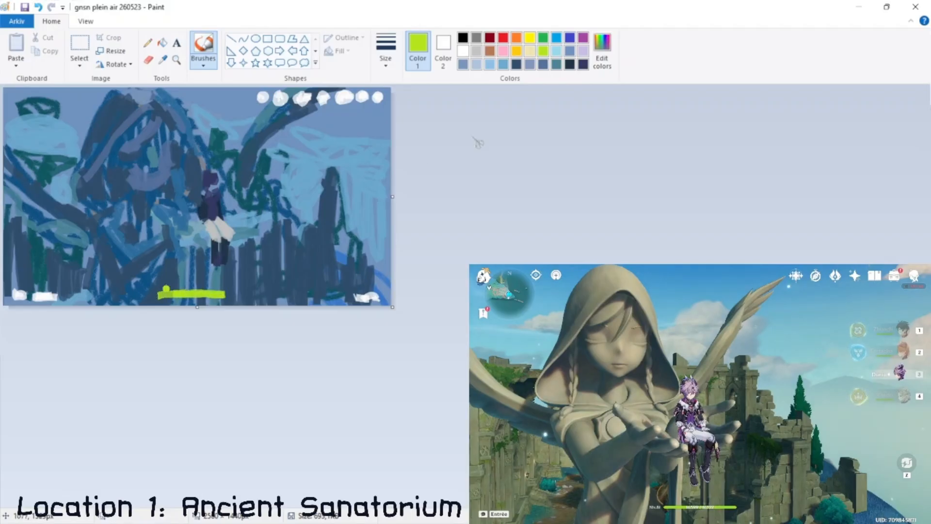
# Paint the party list at the canvas's right edge with light gray name strips and white number marks.
pyautogui.click(477, 51)
pyautogui.moveTo(383, 128)
pyautogui.mouseDown()
pyautogui.moveTo(359, 124)
pyautogui.moveTo(391, 122)
pyautogui.moveTo(394, 138)
pyautogui.moveTo(351, 167)
pyautogui.moveTo(392, 168)
pyautogui.mouseUp()
pyautogui.click(463, 50)
pyautogui.click(385, 168)
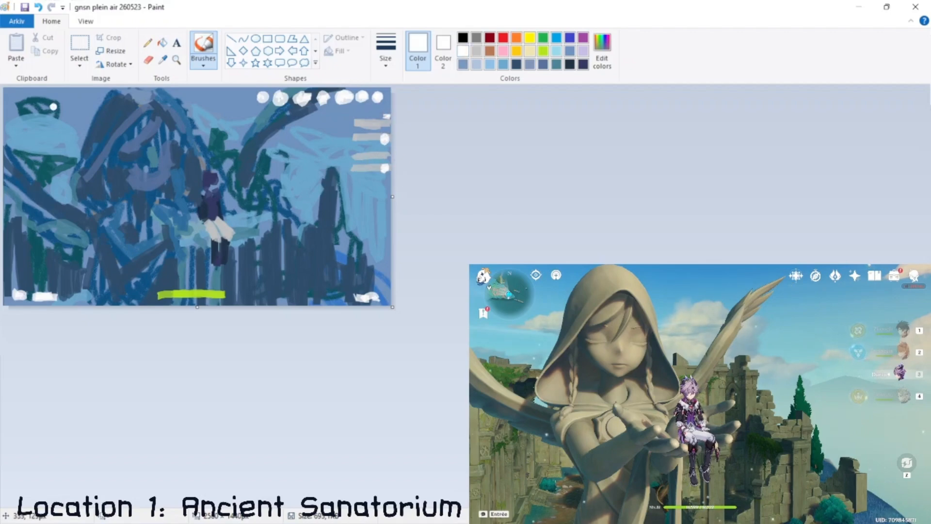
# Dab the white interface icons in the upper-left area of the canvas, around the minimap.
pyautogui.moveTo(8, 94)
pyautogui.mouseDown()
pyautogui.moveTo(17, 96)
pyautogui.moveTo(18, 132)
pyautogui.mouseUp()
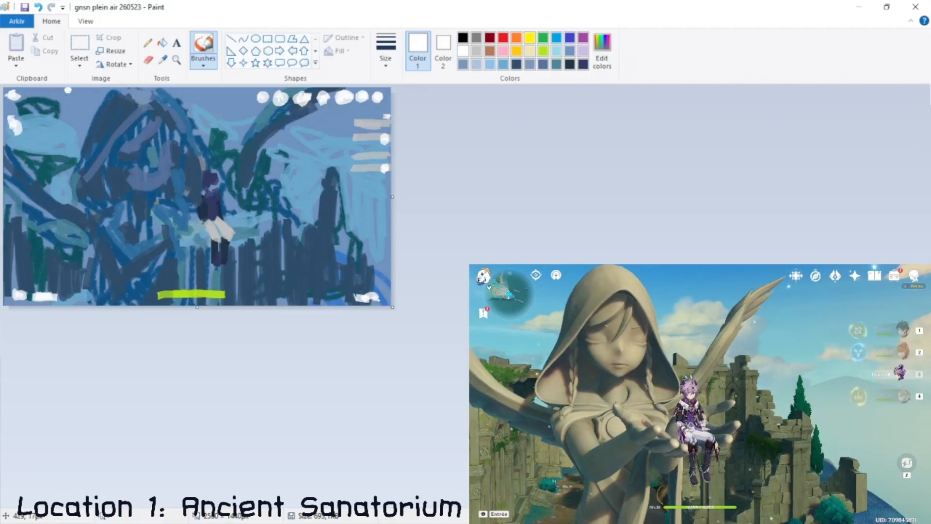
pyautogui.click(66, 92)
pyautogui.moveTo(81, 96); pyautogui.dragTo(97, 88)
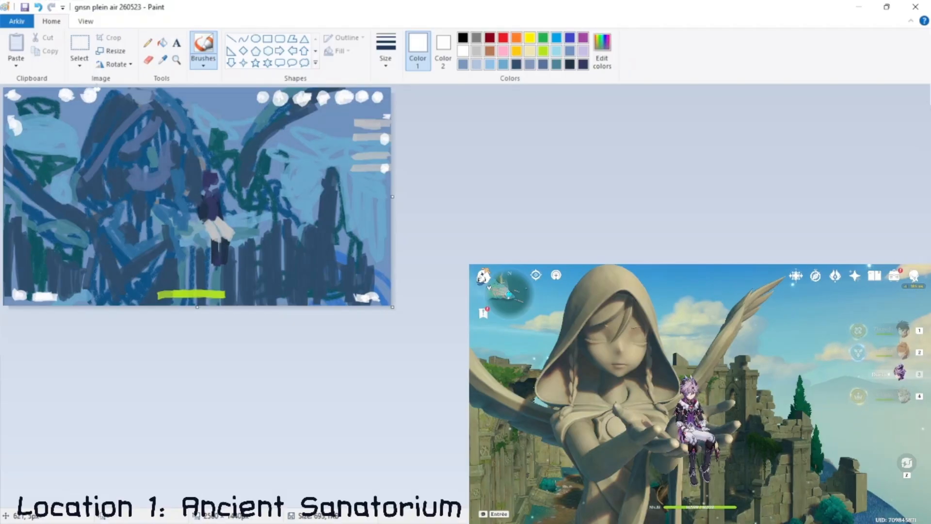
# Try lavender on the character's hair, mix a custom muted purple and undo the lavender stroke.
pyautogui.click(583, 50)
pyautogui.moveTo(208, 175); pyautogui.dragTo(221, 186)
pyautogui.click(608, 65)
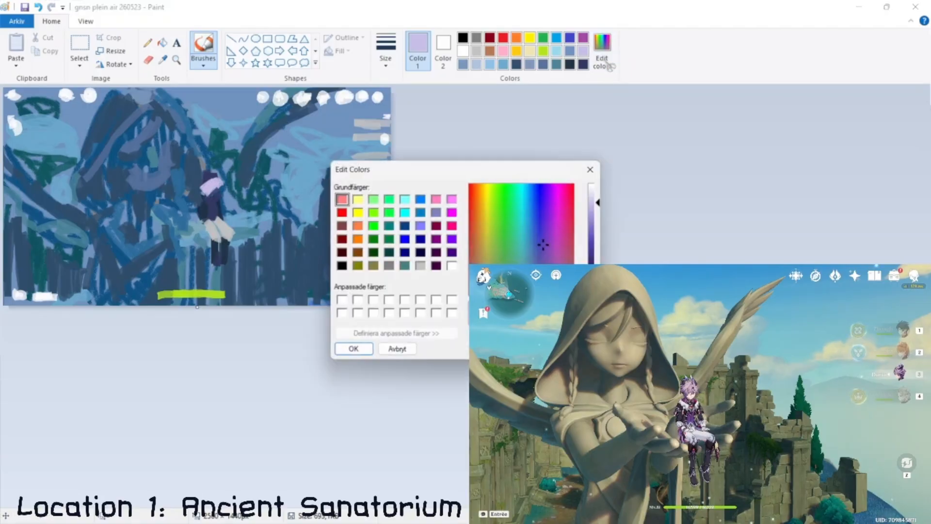
pyautogui.moveTo(599, 203); pyautogui.dragTo(600, 232)
pyautogui.moveTo(563, 259); pyautogui.dragTo(549, 257)
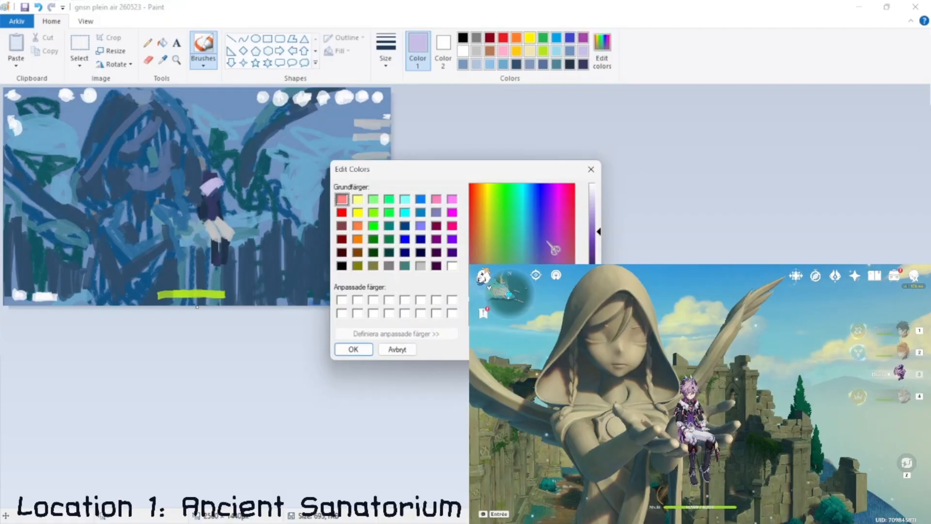
pyautogui.click(553, 240)
pyautogui.moveTo(599, 231); pyautogui.dragTo(551, 262)
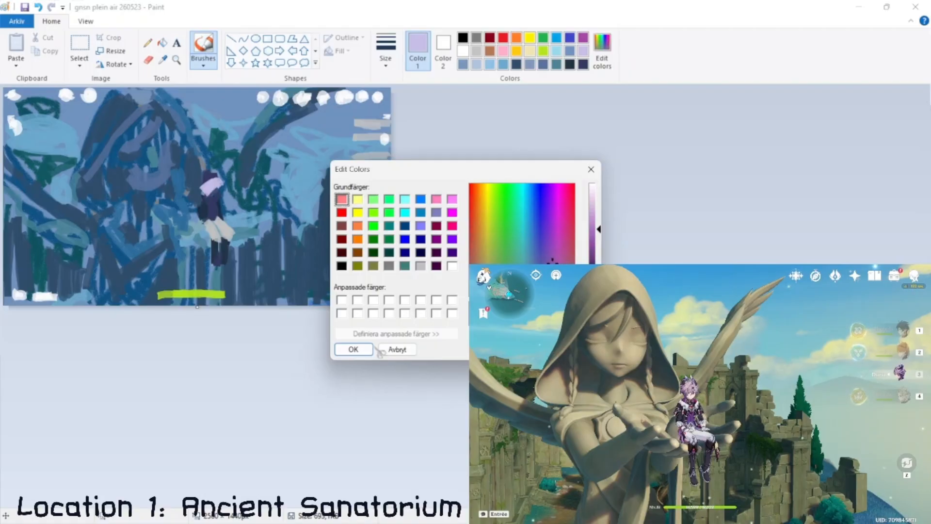
pyautogui.click(367, 349)
pyautogui.hotkey('ctrl', 'z')
# Try the muted purple and a much lighter pinkish mauve on the character's hair.
pyautogui.moveTo(214, 181); pyautogui.dragTo(204, 190)
pyautogui.hotkey('ctrl', 'z')
pyautogui.hotkey('ctrl', 'z')
pyautogui.click(603, 51)
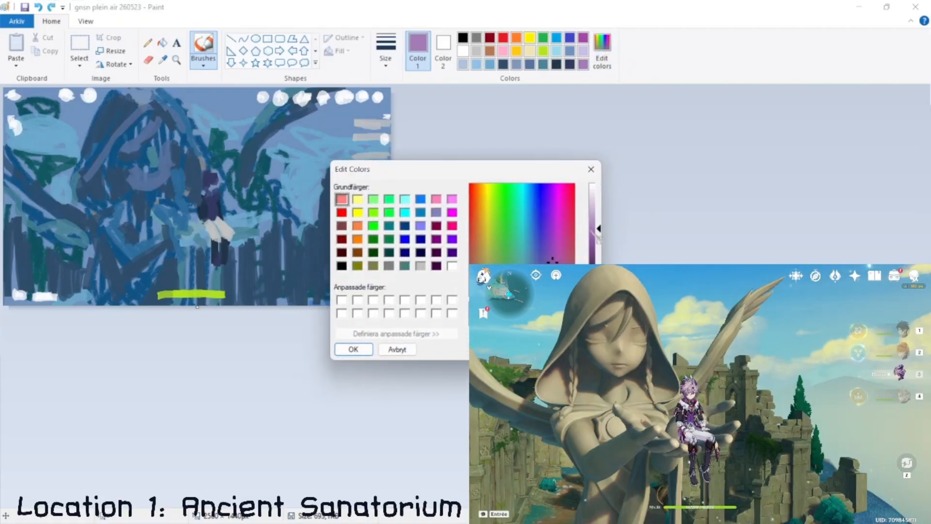
pyautogui.moveTo(600, 237); pyautogui.dragTo(601, 214)
pyautogui.click(358, 348)
pyautogui.moveTo(214, 182); pyautogui.dragTo(210, 192)
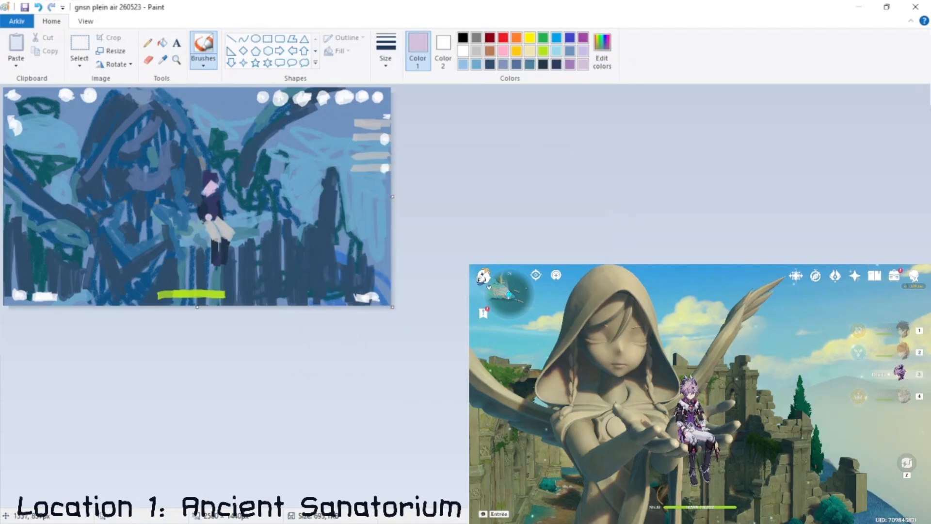
# Darken the custom mauve slightly, undo the previous hair stroke and repaint the character's hair with the new color.
pyautogui.click(603, 51)
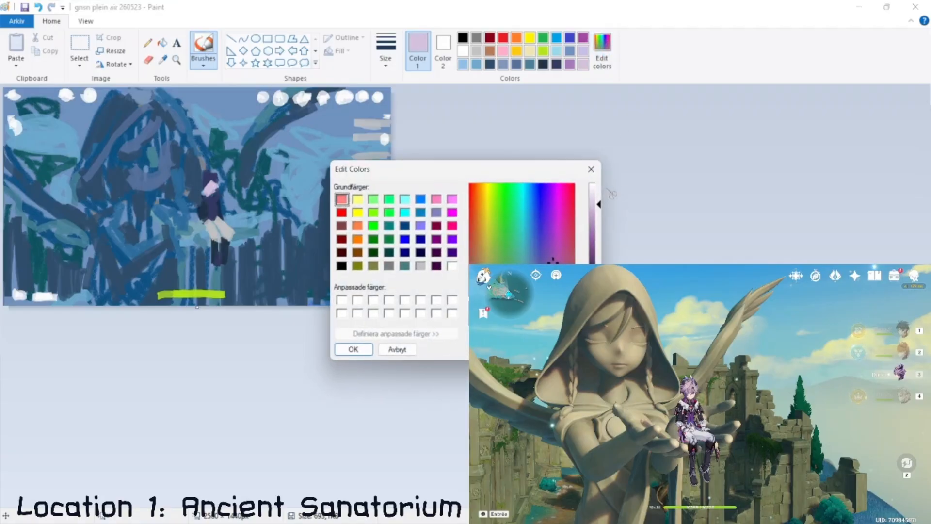
pyautogui.moveTo(600, 205); pyautogui.dragTo(600, 218)
pyautogui.click(354, 350)
pyautogui.hotkey('ctrl', 'z')
pyautogui.moveTo(215, 184); pyautogui.dragTo(203, 197)
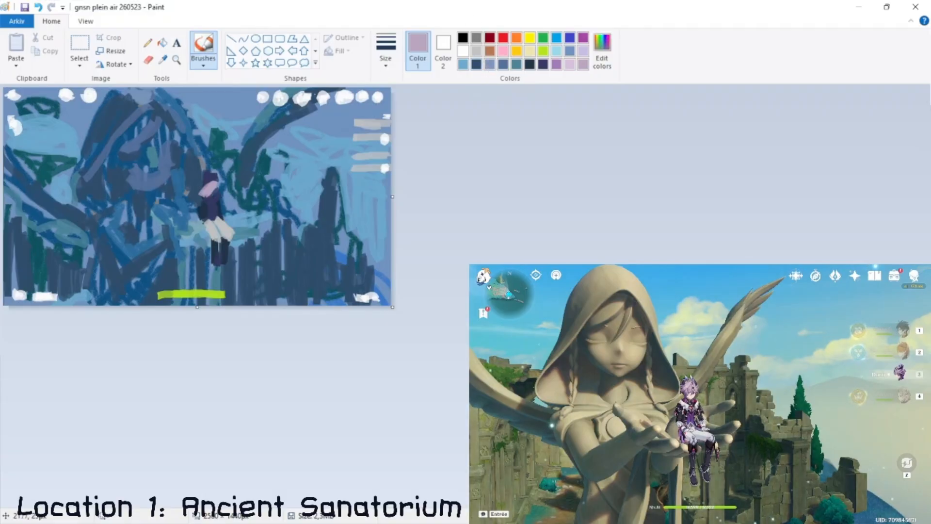
pyautogui.click(243, 99)
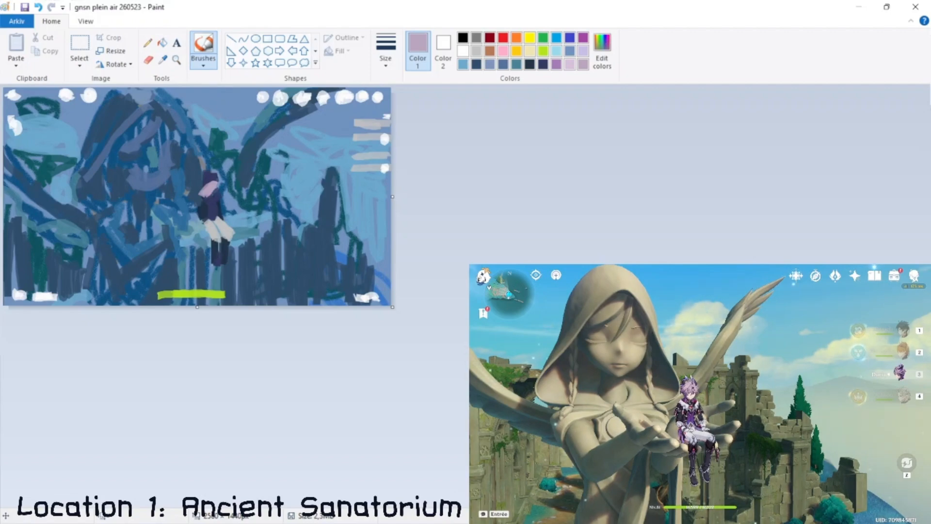
pyautogui.hotkey('alt', 'Tab')
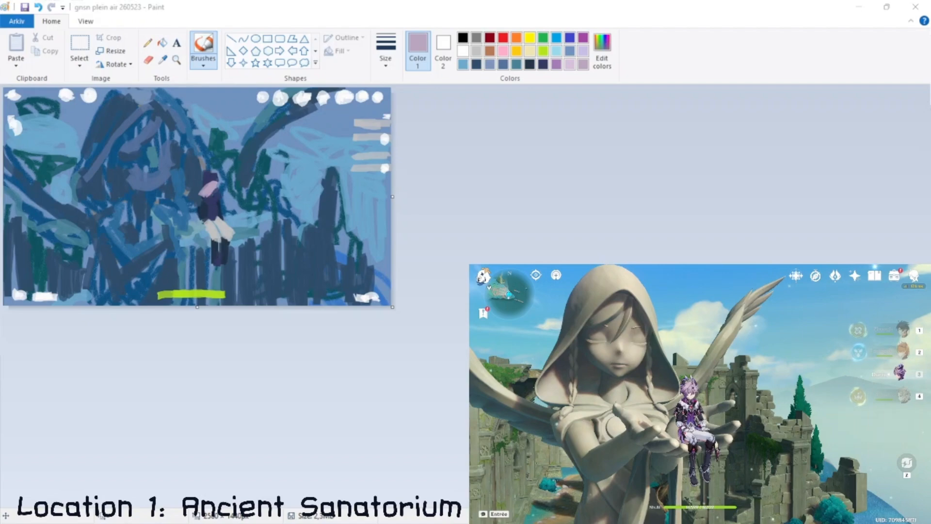
pyautogui.hotkey('alt', 'Tab')
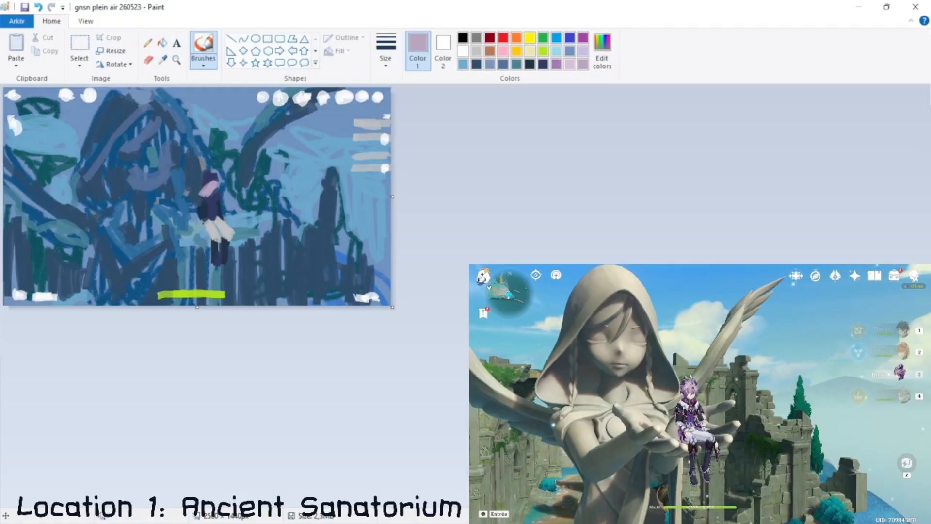
pyautogui.hotkey('alt', 'Tab')
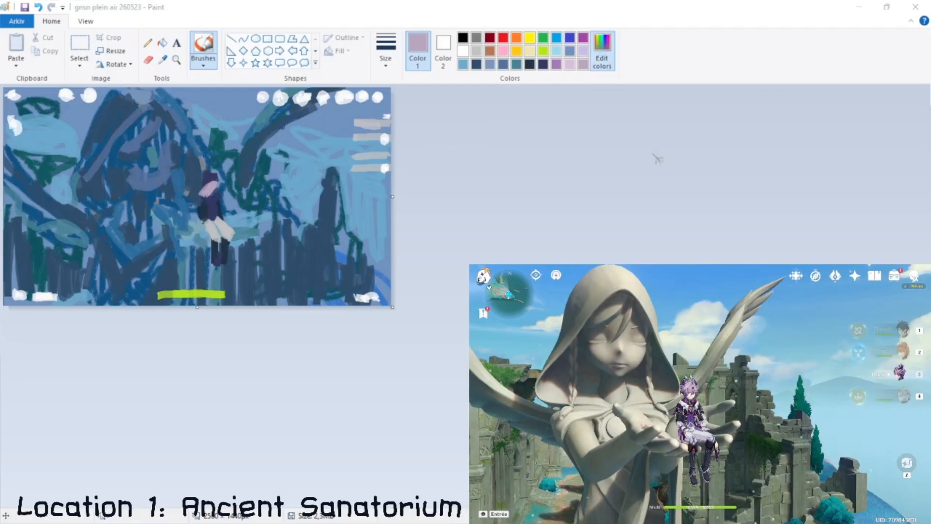
# Mix a pale grayish-blue custom color and paint light strokes on the statue's hands around the seated character.
pyautogui.click(602, 49)
pyautogui.click(541, 282)
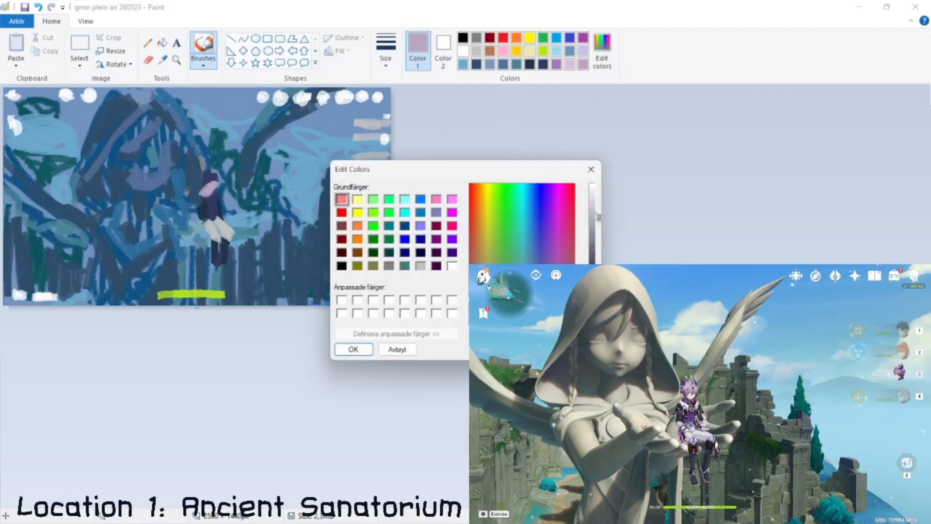
pyautogui.moveTo(598, 218); pyautogui.dragTo(598, 210)
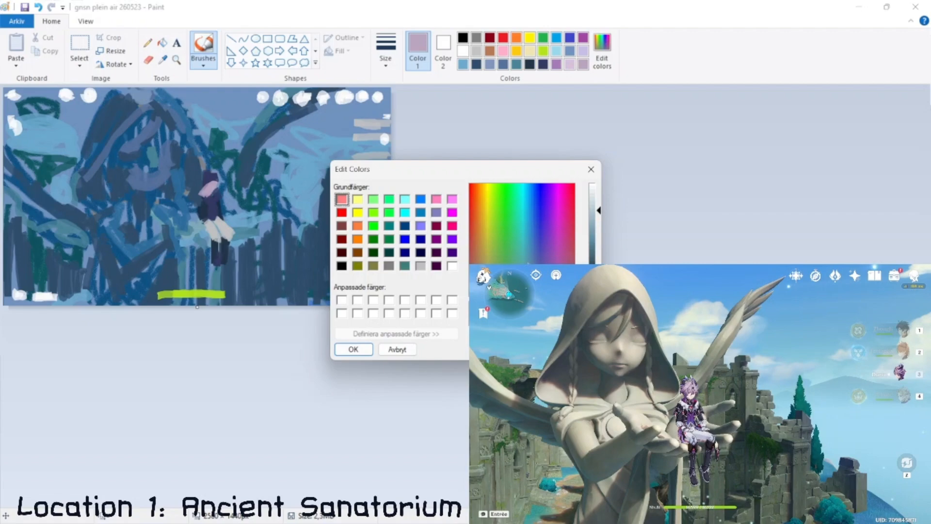
pyautogui.click(353, 349)
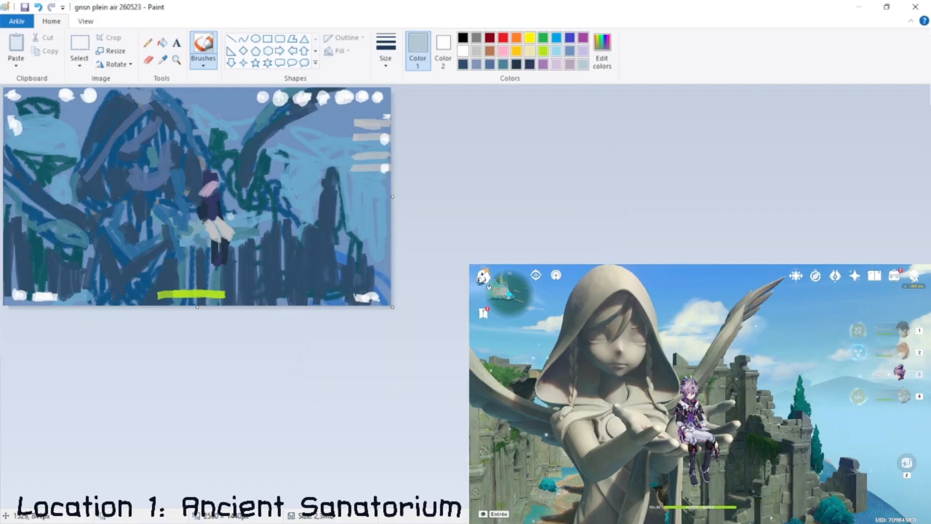
pyautogui.moveTo(257, 206)
pyautogui.mouseDown()
pyautogui.moveTo(224, 225)
pyautogui.moveTo(260, 228)
pyautogui.moveTo(251, 239)
pyautogui.moveTo(207, 245)
pyautogui.moveTo(174, 235)
pyautogui.moveTo(187, 225)
pyautogui.mouseUp()
pyautogui.click(189, 233)
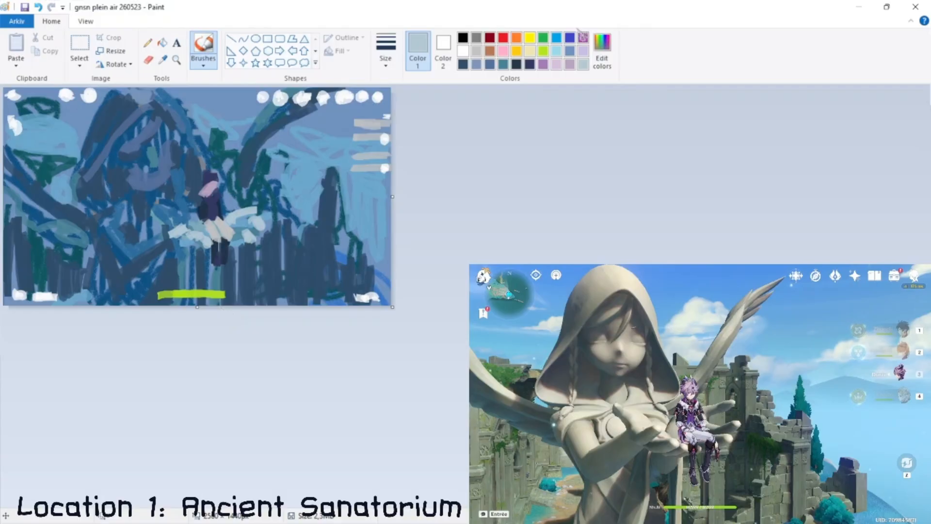
# Try a dark navy closed eye on the statue's face with a calligraphy brush, undo it and repaint it with the regular brush.
pyautogui.click(516, 64)
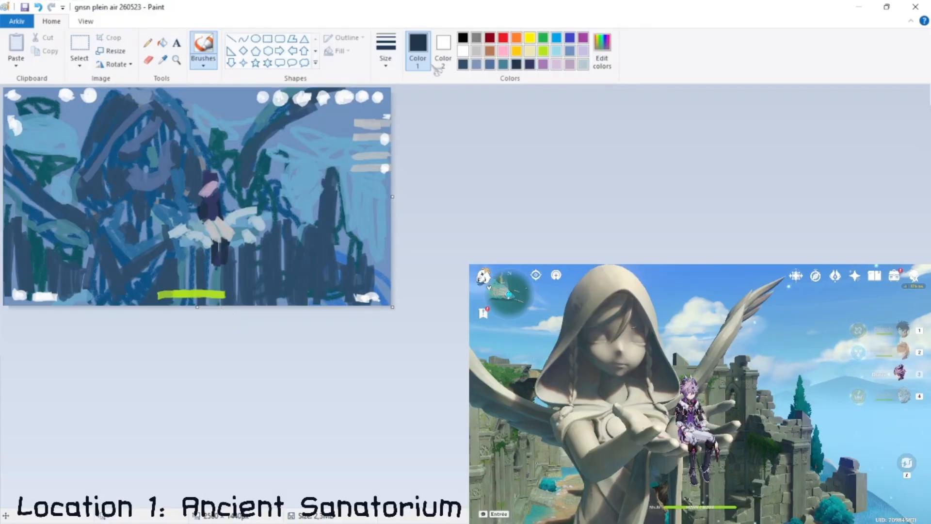
pyautogui.click(203, 65)
pyautogui.click(228, 86)
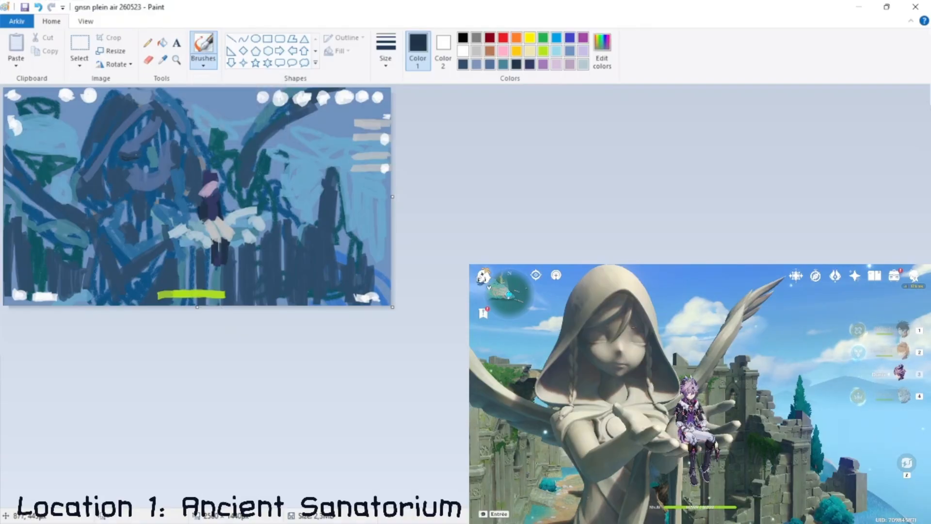
pyautogui.click(203, 64)
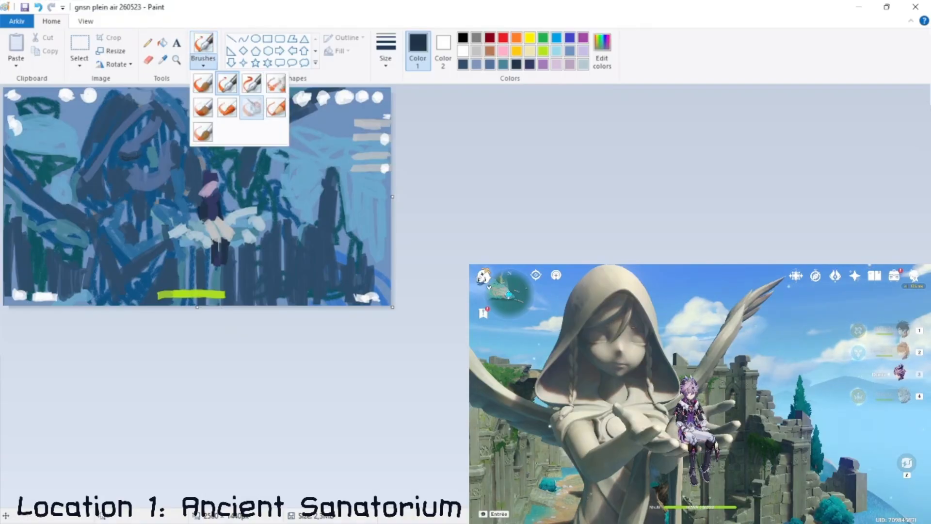
pyautogui.click(227, 88)
pyautogui.hotkey('ctrl', 'z')
pyautogui.moveTo(124, 156); pyautogui.dragTo(143, 154)
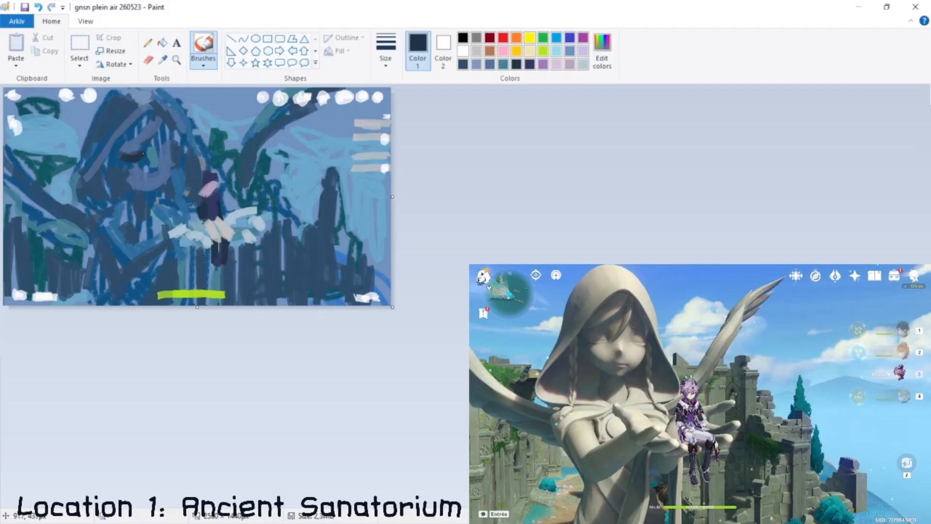
# Sample blues from the statue's face and paint over the dark eye stroke to soften it.
pyautogui.click(163, 59)
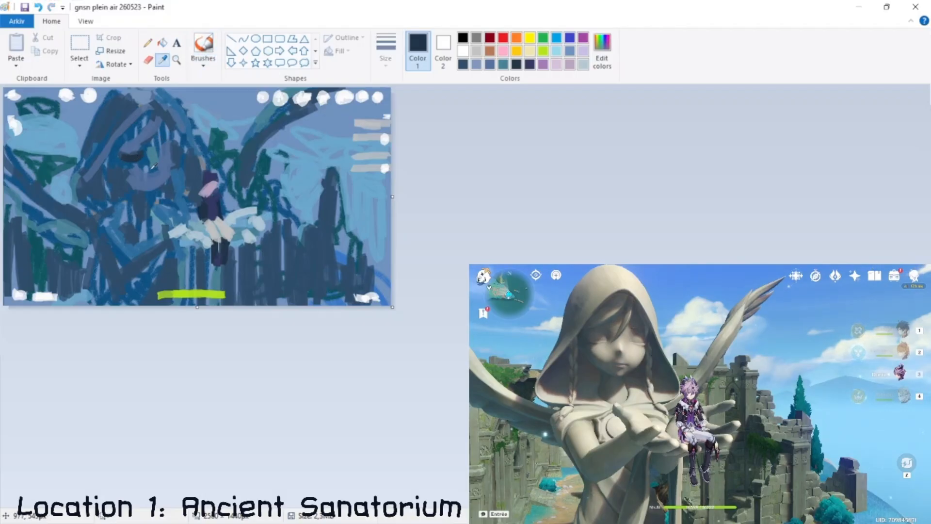
pyautogui.click(146, 161)
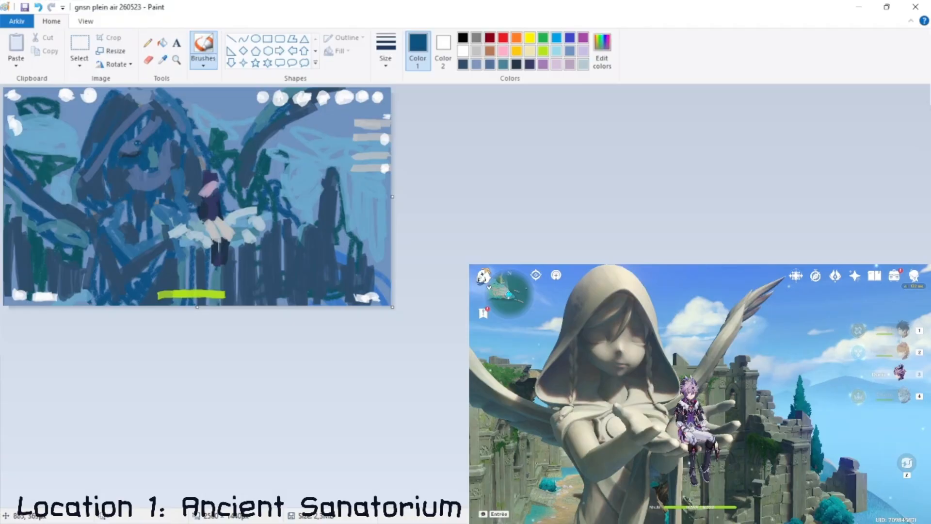
pyautogui.click(163, 60)
pyautogui.click(129, 152)
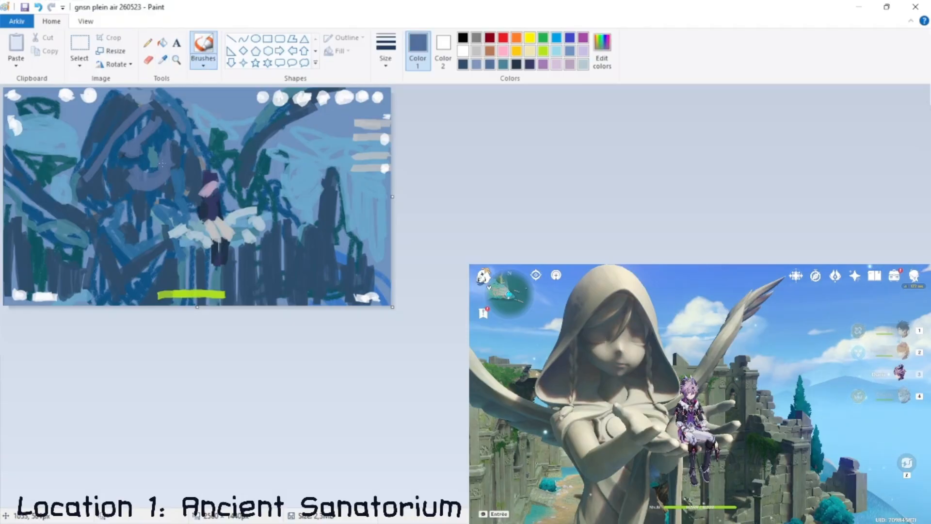
# Try sampled slate blues around the statue's mouth and chin, and undo the last strokes.
pyautogui.click(163, 59)
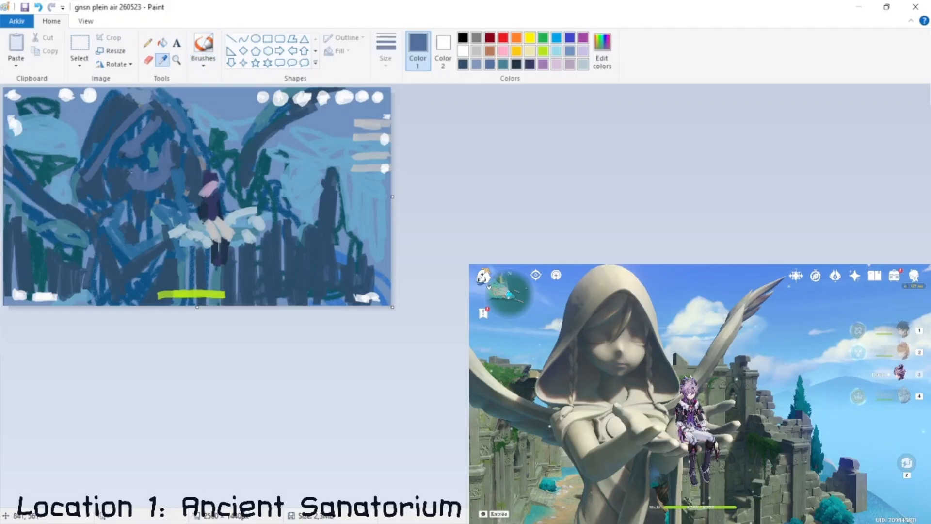
pyautogui.click(146, 182)
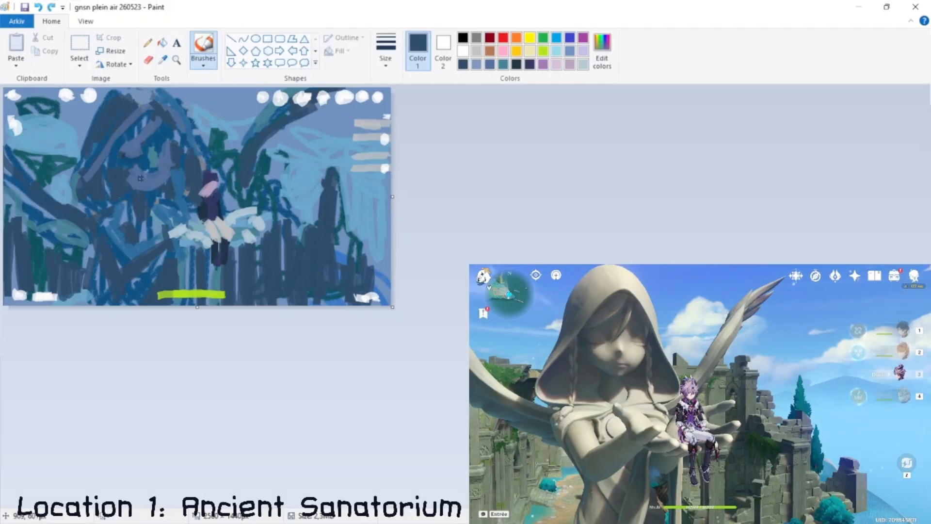
pyautogui.click(163, 59)
pyautogui.click(151, 179)
pyautogui.moveTo(153, 170); pyautogui.dragTo(152, 179)
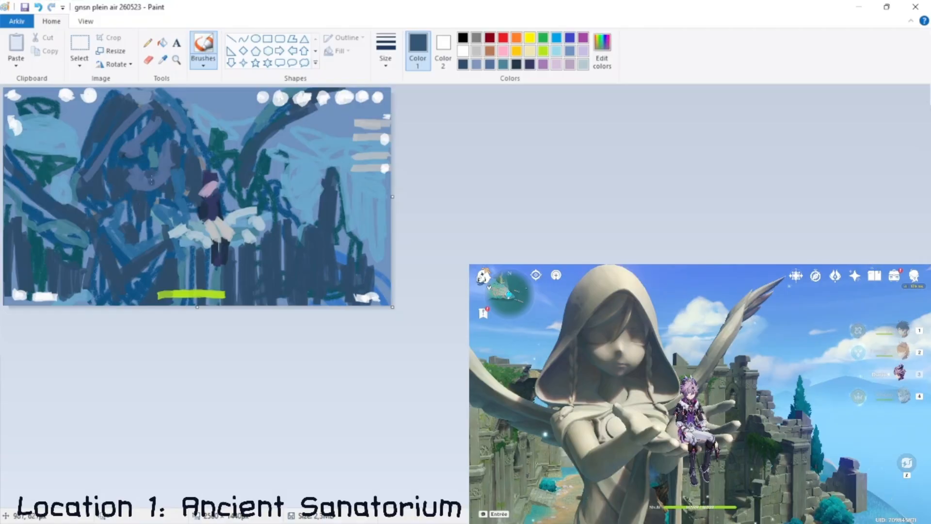
pyautogui.hotkey('ctrl', 'z')
pyautogui.hotkey('ctrl', 'z')
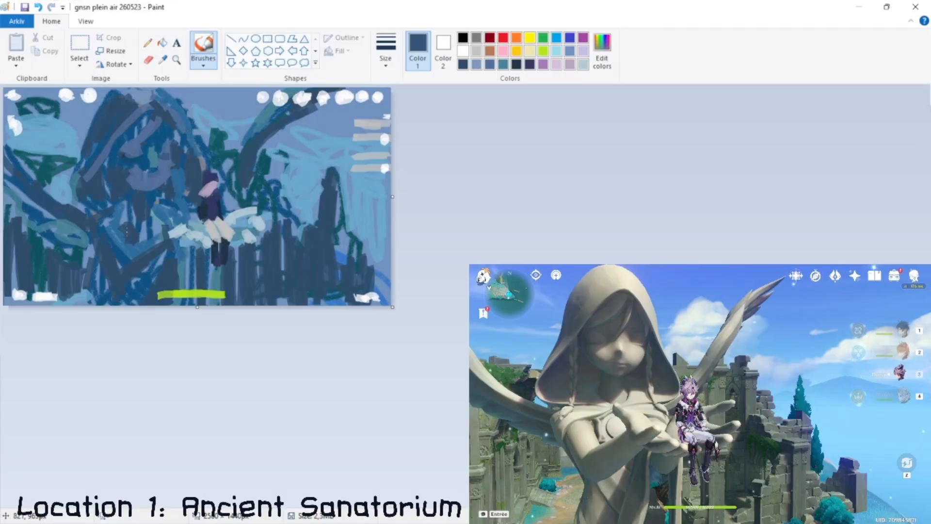
# Sample teal and medium blue from the statue's lower body and brush them into the folds of its robe.
pyautogui.click(162, 59)
pyautogui.click(148, 268)
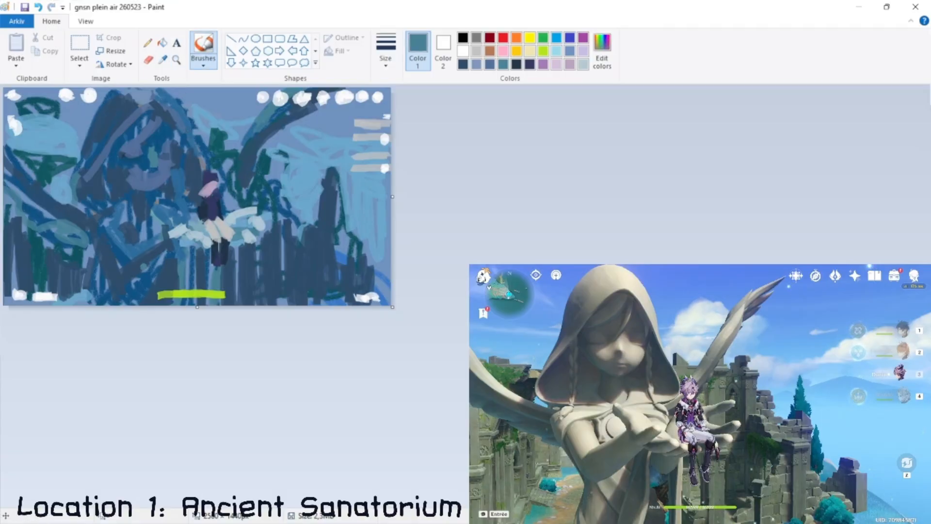
pyautogui.click(163, 60)
pyautogui.click(132, 248)
pyautogui.moveTo(139, 280); pyautogui.dragTo(168, 254)
# Sample the dark slate blue of the statue's robe and mix a more saturated navy custom color from it.
pyautogui.click(162, 59)
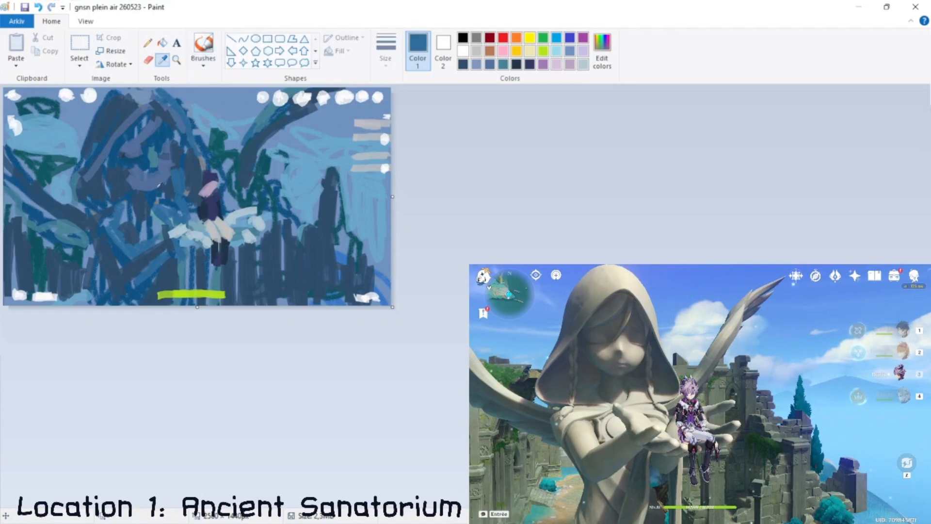
pyautogui.click(155, 247)
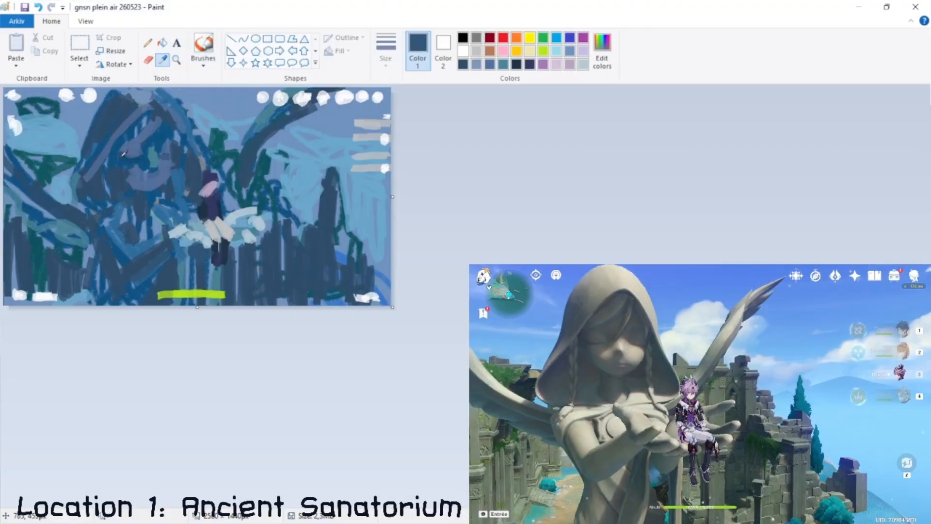
pyautogui.click(605, 43)
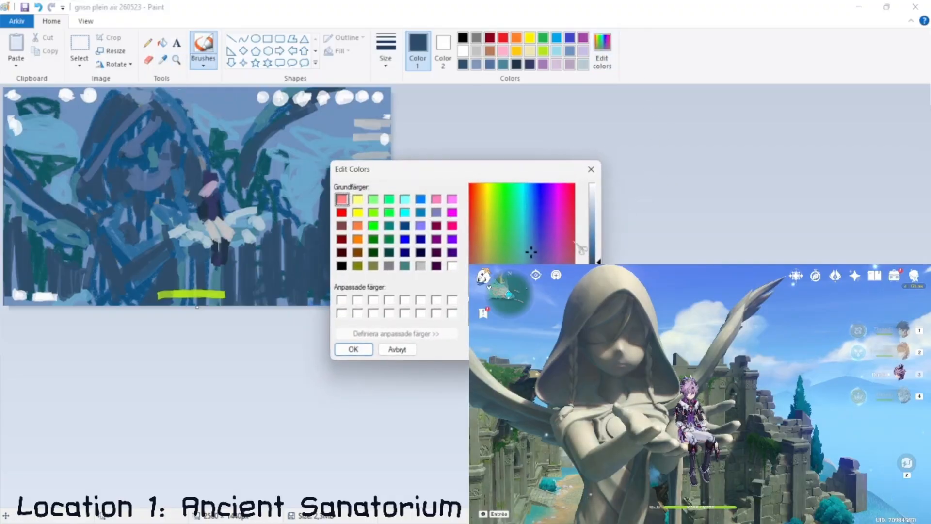
pyautogui.moveTo(534, 248); pyautogui.dragTo(532, 236)
pyautogui.click(353, 349)
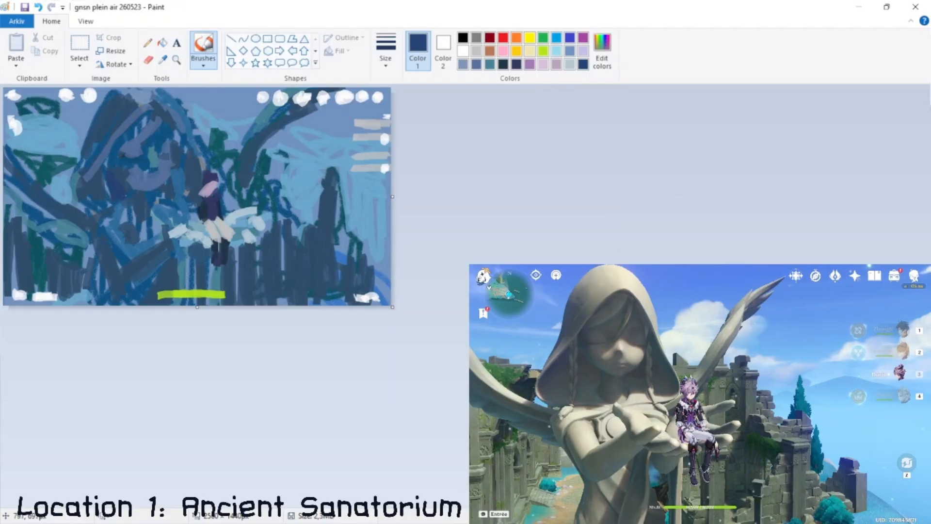
# Mix a very dark teal custom color and paint the shadows inside the statue's hood beside its neck and shoulder.
pyautogui.click(602, 48)
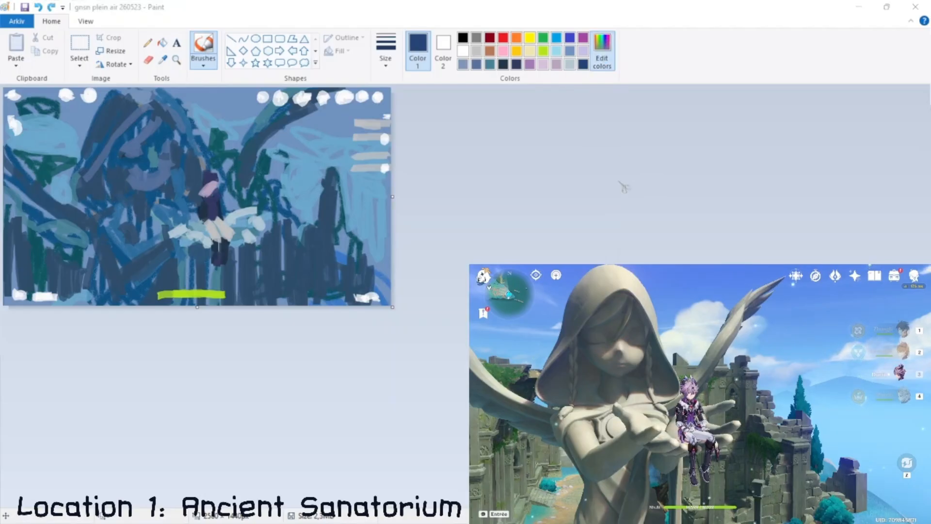
pyautogui.click(532, 246)
pyautogui.moveTo(532, 246); pyautogui.dragTo(525, 232)
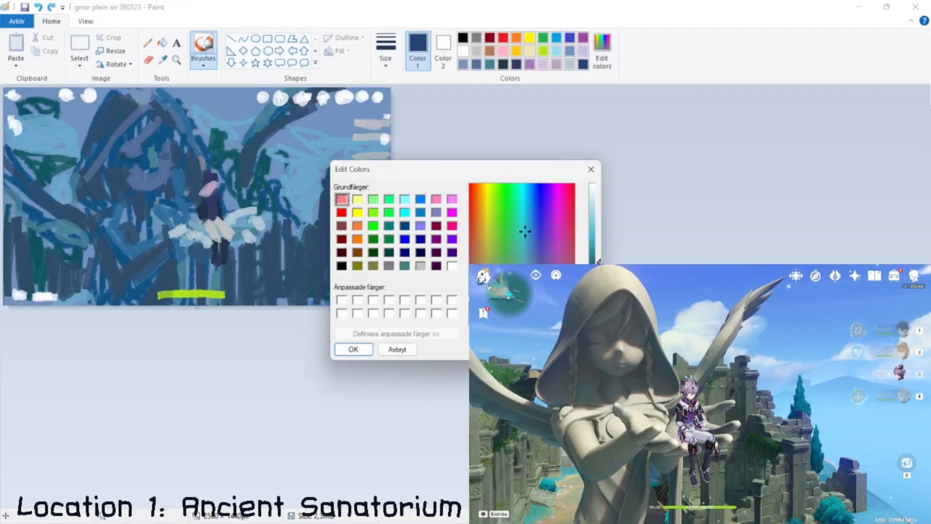
pyautogui.click(357, 350)
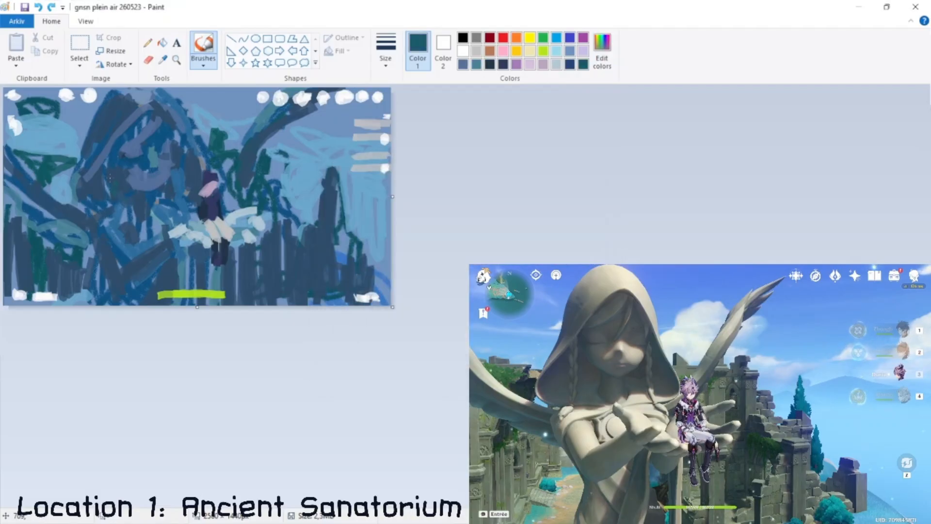
pyautogui.click(602, 48)
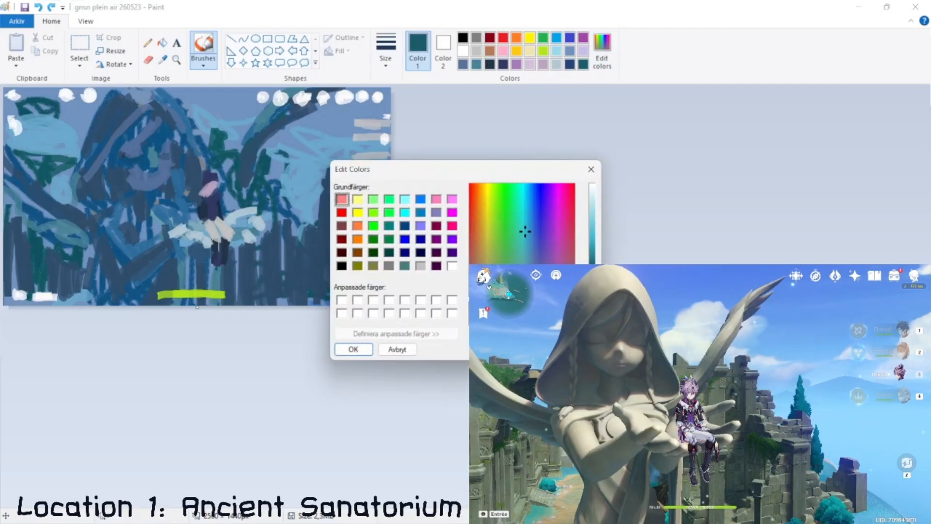
pyautogui.click(373, 350)
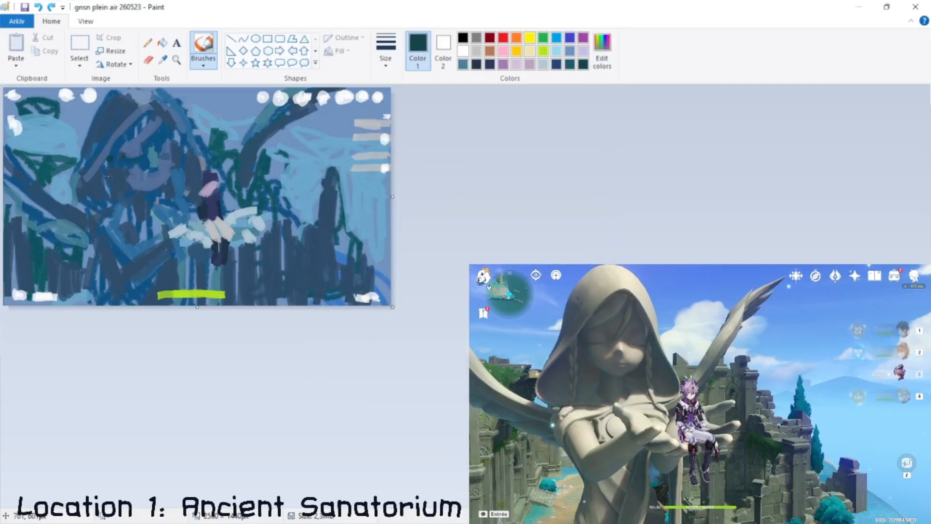
pyautogui.moveTo(111, 175); pyautogui.dragTo(115, 188)
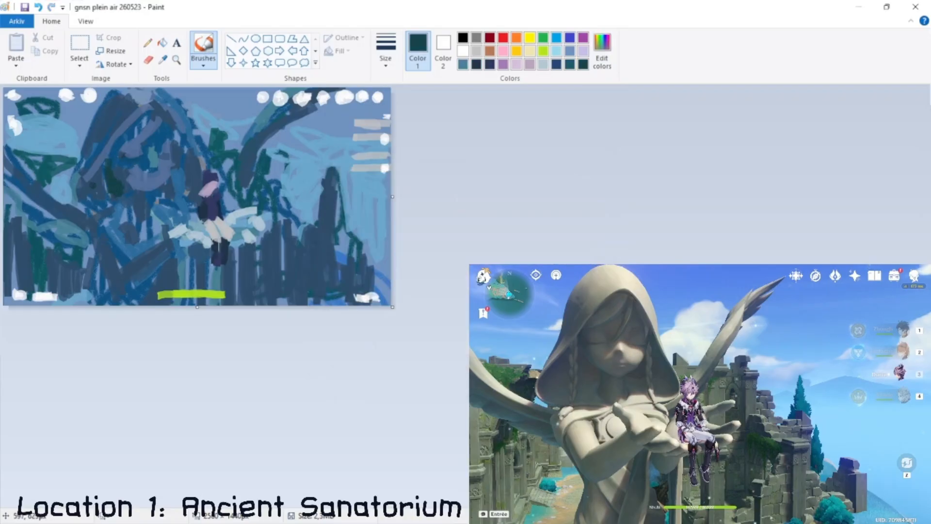
pyautogui.moveTo(86, 195)
pyautogui.mouseDown()
pyautogui.moveTo(99, 204)
pyautogui.moveTo(92, 175)
pyautogui.mouseUp()
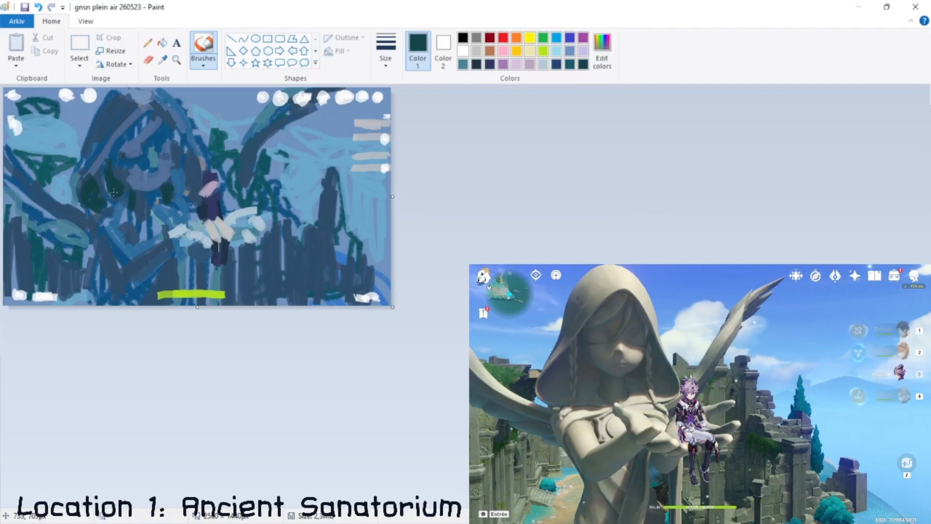
# Sample slate blue below the statue's neck and repaint the shoulder edge under the dark teal shadows.
pyautogui.click(163, 58)
pyautogui.click(114, 207)
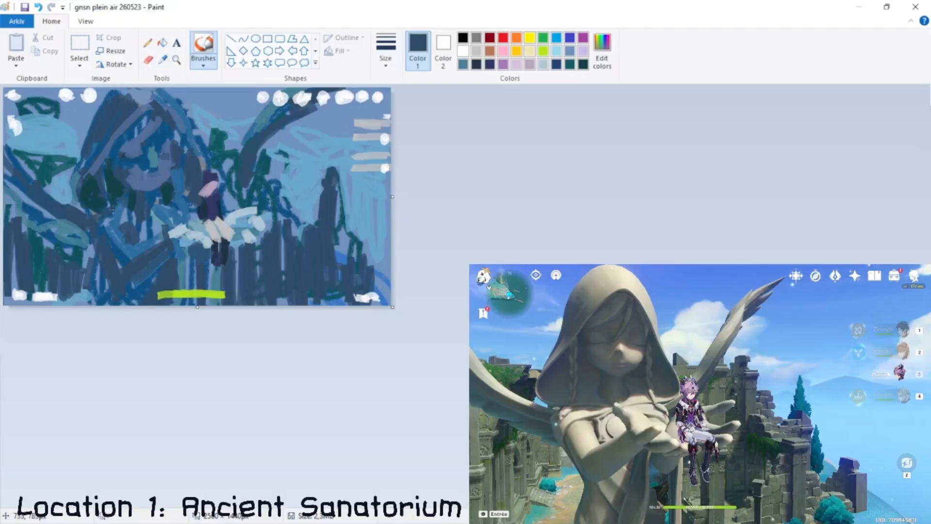
pyautogui.moveTo(120, 203)
pyautogui.mouseDown()
pyautogui.moveTo(125, 213)
pyautogui.moveTo(82, 209)
pyautogui.mouseUp()
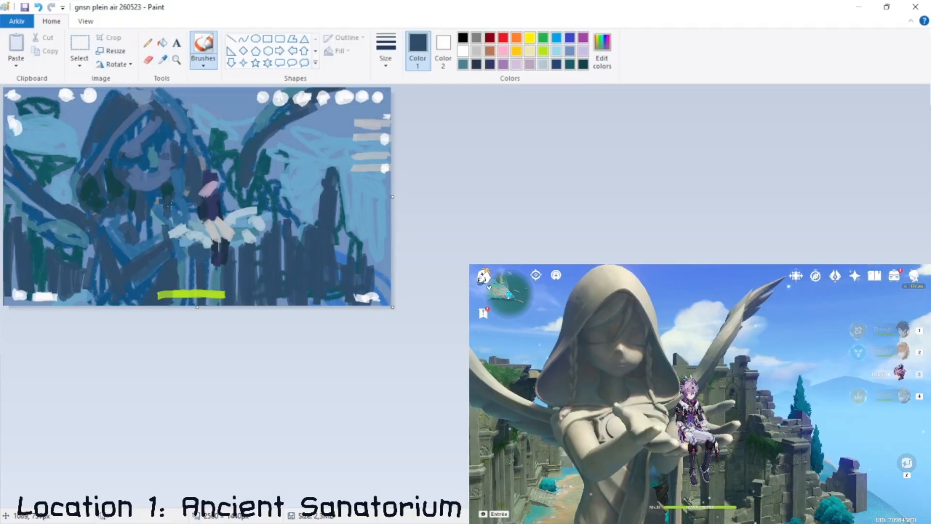
# Sample the dark teal shadow and paint it along the inner edge of the hood and the underside of the raised wing.
pyautogui.click(163, 58)
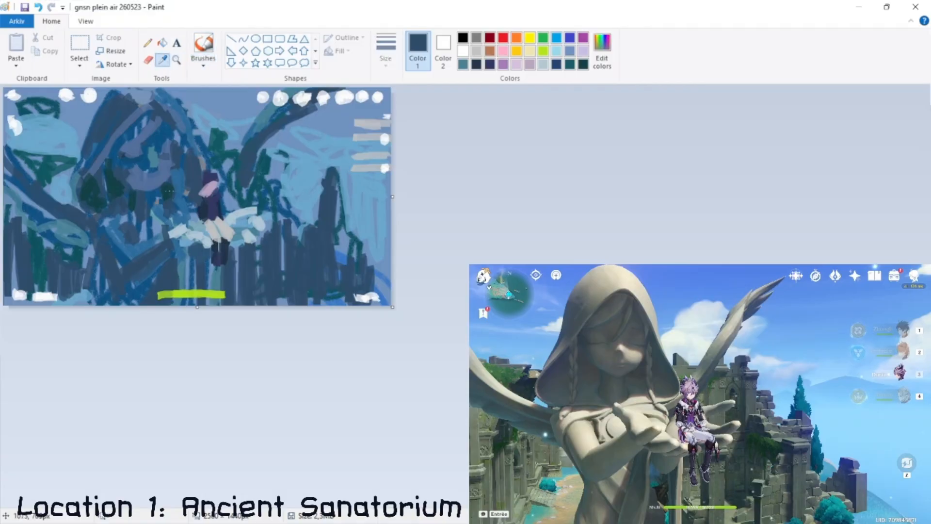
pyautogui.click(167, 190)
pyautogui.moveTo(190, 173); pyautogui.dragTo(192, 184)
pyautogui.moveTo(187, 150); pyautogui.dragTo(195, 171)
pyautogui.moveTo(181, 135); pyautogui.dragTo(185, 135)
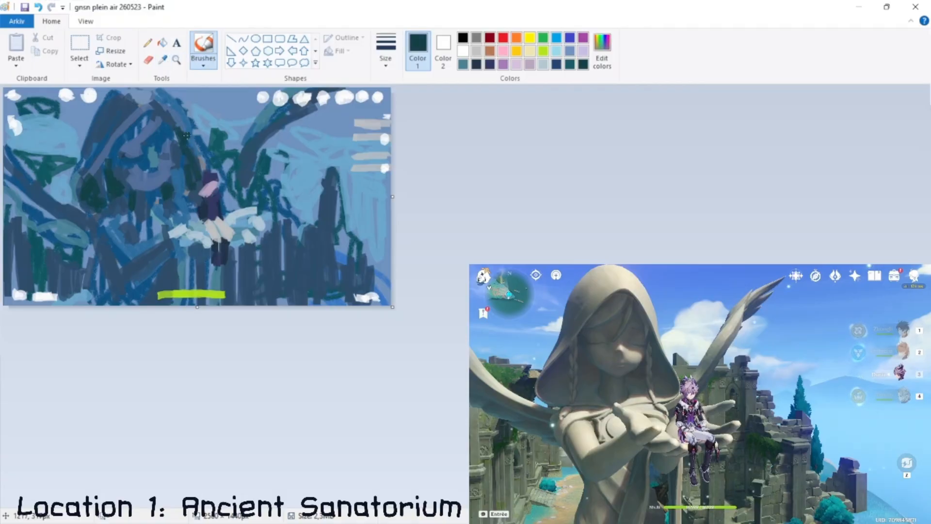
pyautogui.moveTo(283, 120); pyautogui.dragTo(325, 103)
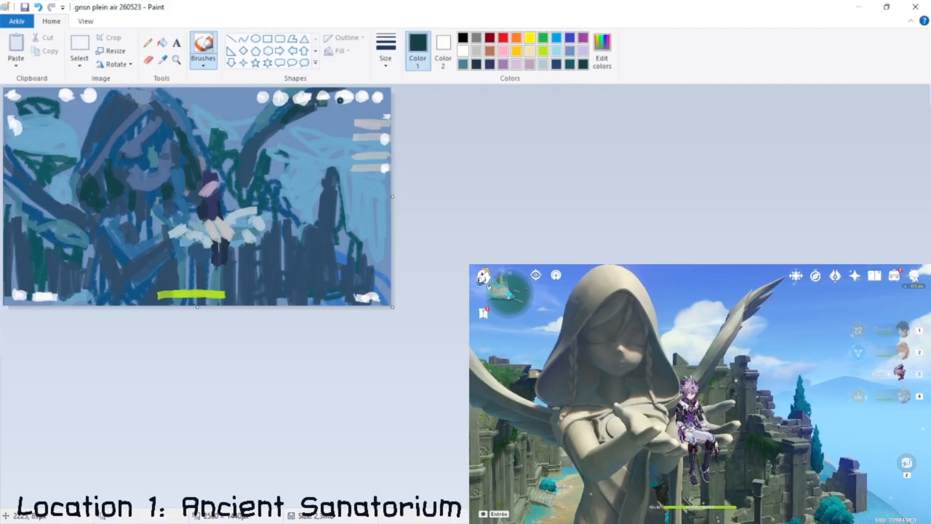
# Dab a red notification mark on the upper-right interface icons and paint a pale grayish-blue ring around the minimap.
pyautogui.click(504, 39)
pyautogui.click(364, 91)
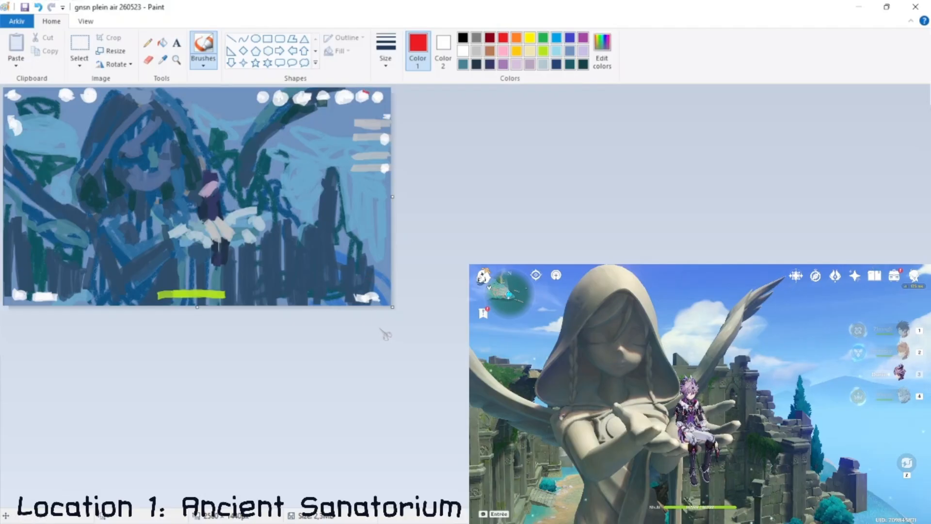
pyautogui.click(544, 64)
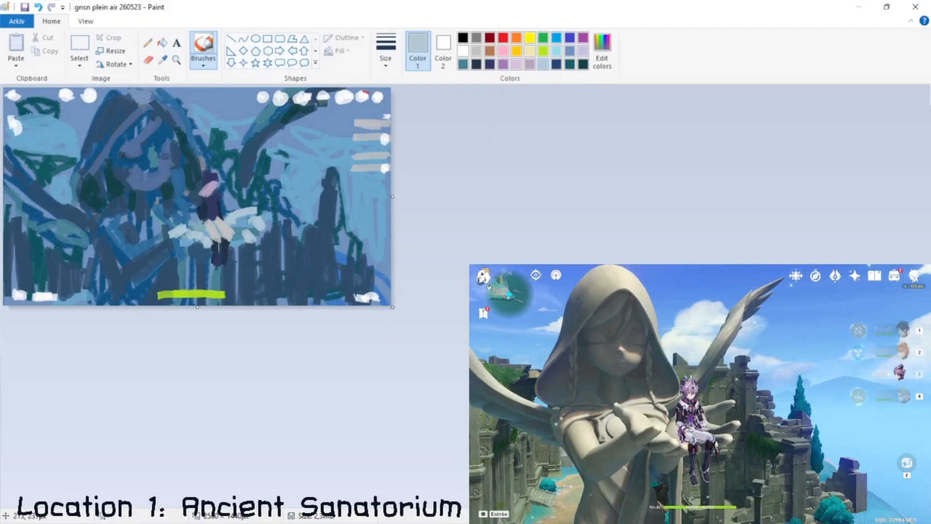
pyautogui.moveTo(29, 95)
pyautogui.mouseDown()
pyautogui.moveTo(24, 131)
pyautogui.moveTo(54, 103)
pyautogui.moveTo(56, 120)
pyautogui.moveTo(35, 125)
pyautogui.moveTo(66, 96)
pyautogui.moveTo(36, 133)
pyautogui.mouseUp()
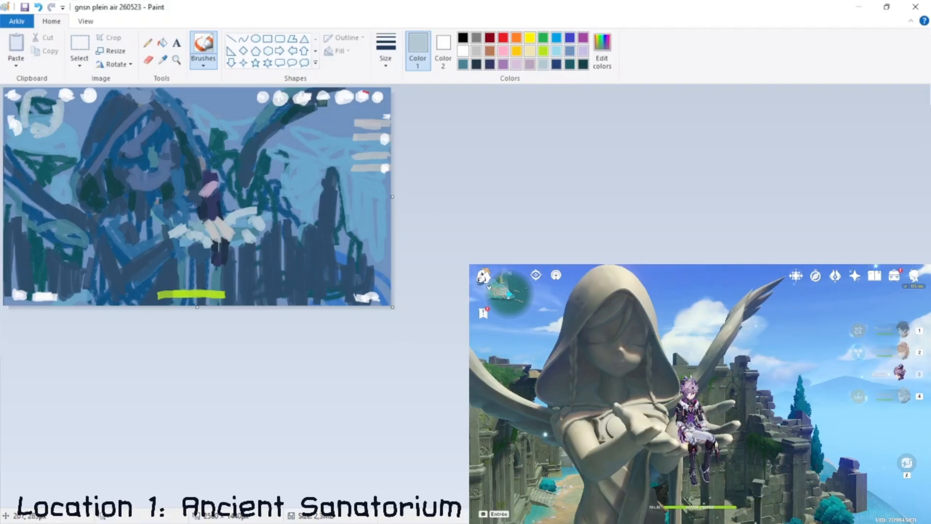
# Paint the inside of the upper-left minimap circle with muted teal.
pyautogui.click(570, 51)
pyautogui.click(464, 64)
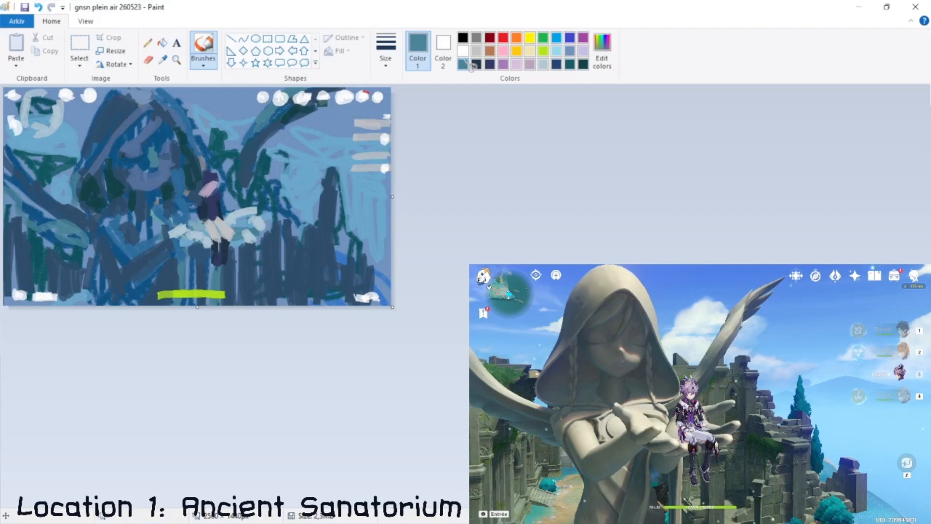
pyautogui.moveTo(32, 100); pyautogui.dragTo(49, 113)
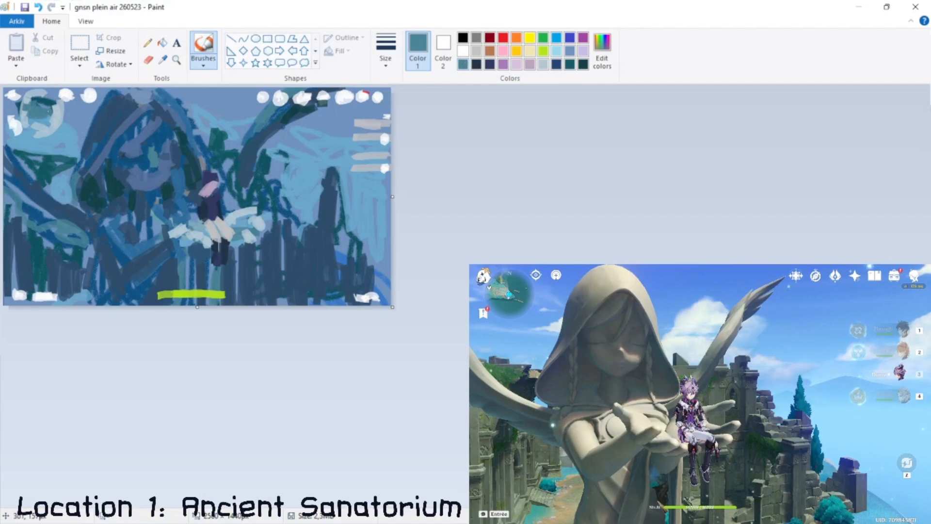
# Mix a bright turquoise custom color and dab it in the center of the minimap circle.
pyautogui.click(602, 49)
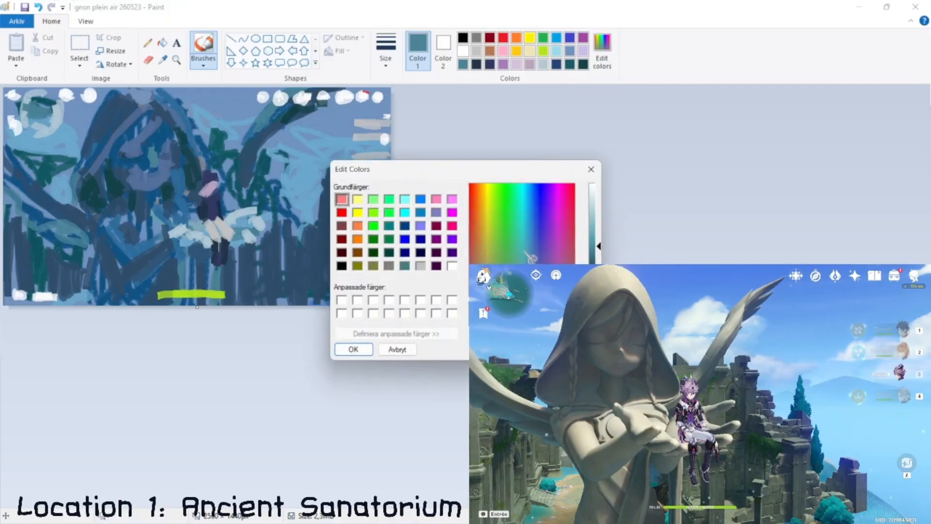
pyautogui.moveTo(532, 257); pyautogui.dragTo(523, 233)
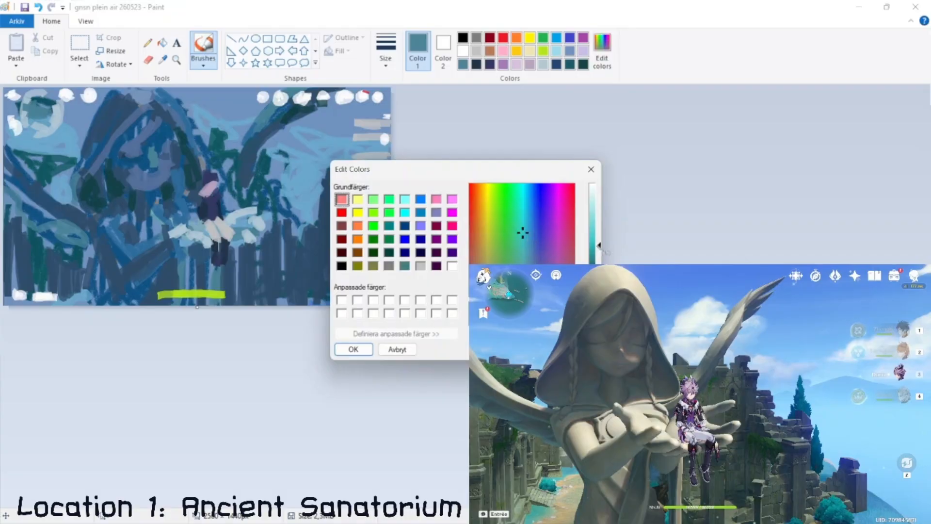
pyautogui.click(353, 350)
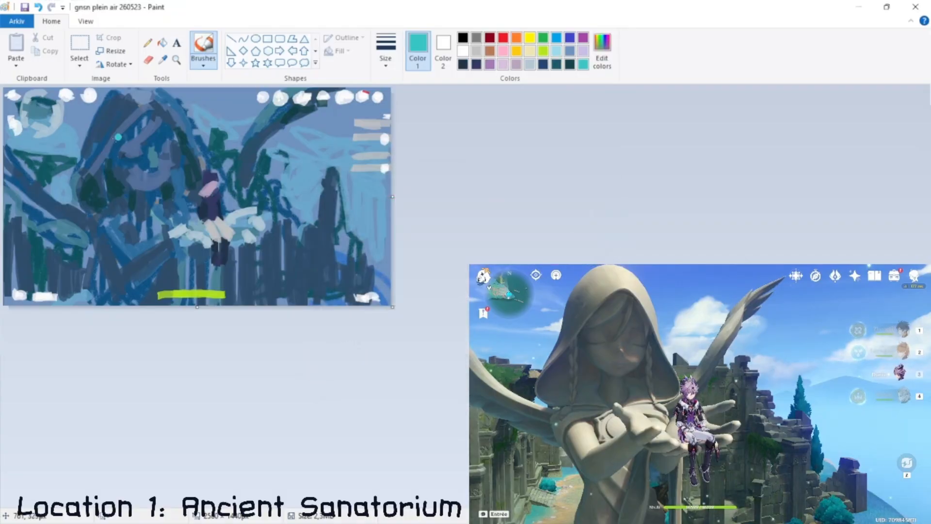
pyautogui.click(43, 114)
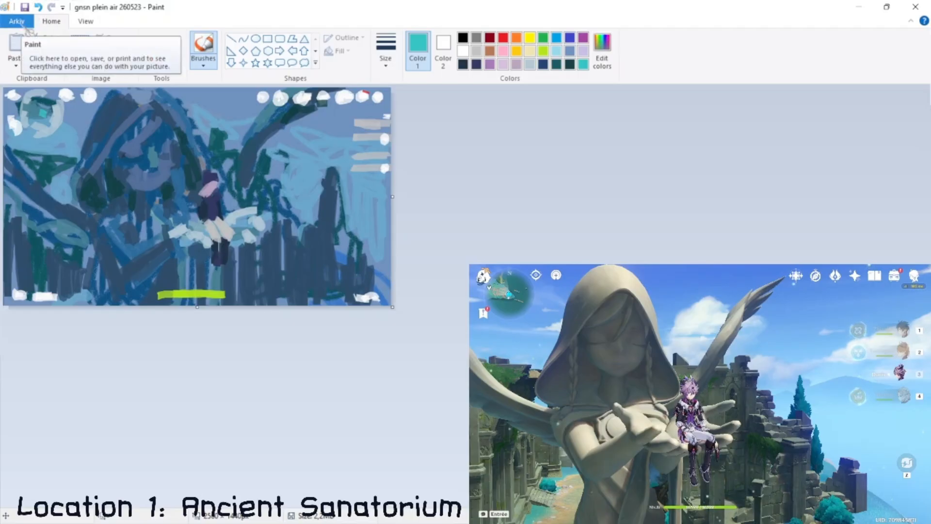
# Start a new blank picture for the second location, named gnsn plein air 260523 ii, with the whole canvas in view.
pyautogui.click(25, 26)
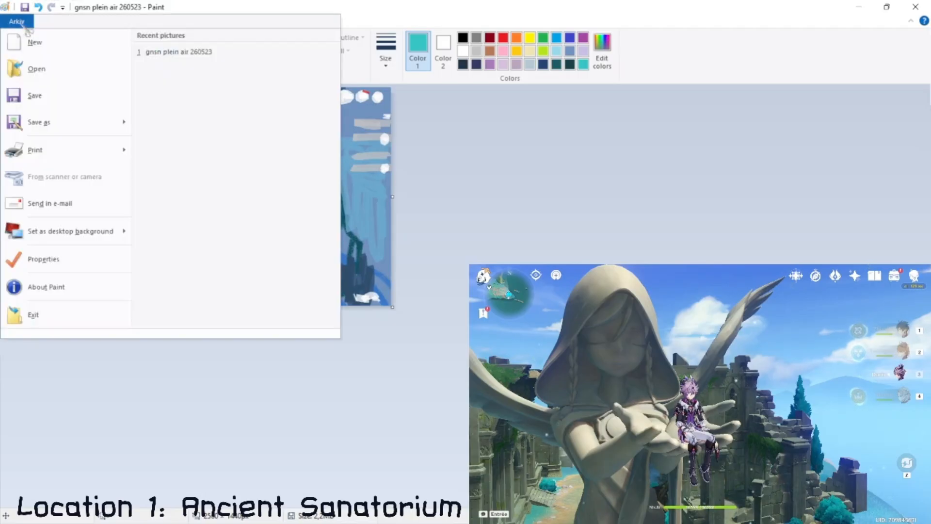
pyautogui.click(34, 44)
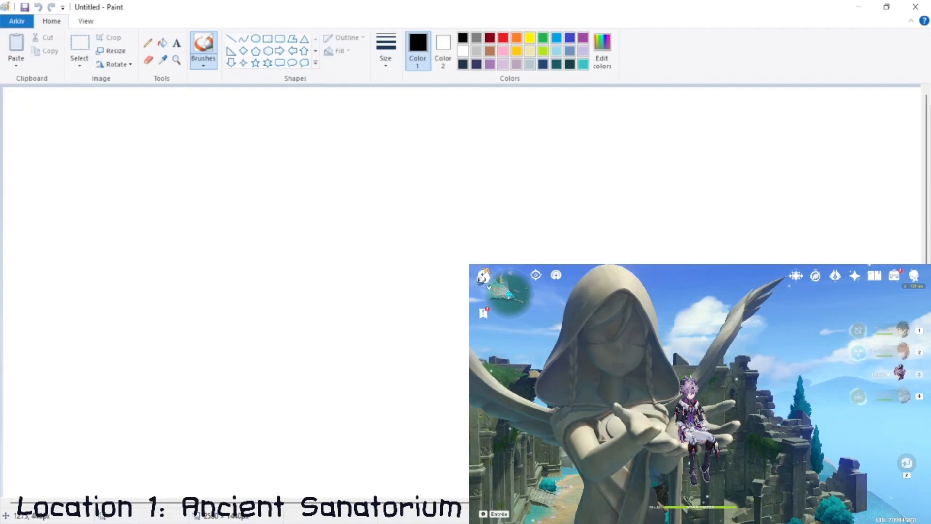
pyautogui.hotkey('ctrl', 'w')
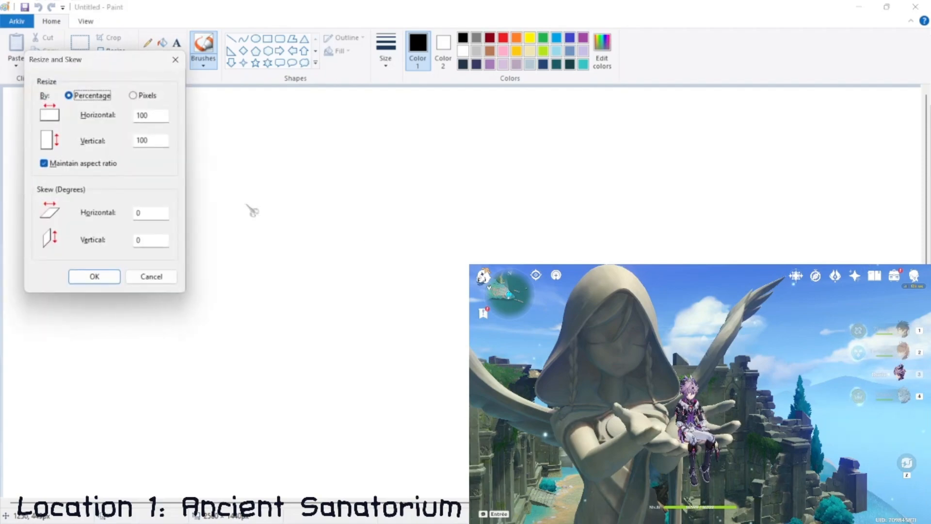
pyautogui.click(151, 276)
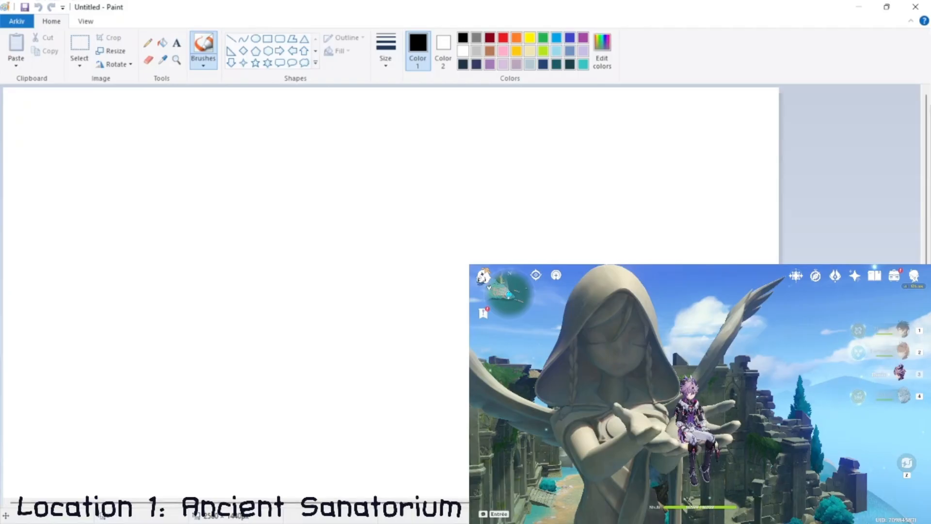
pyautogui.hotkey('ctrl', 'pagedown')
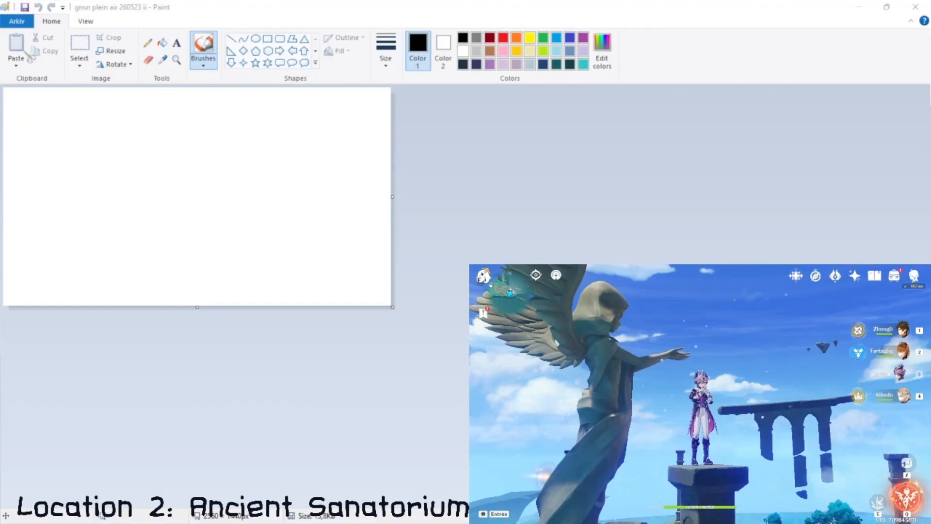
pyautogui.click(145, 7)
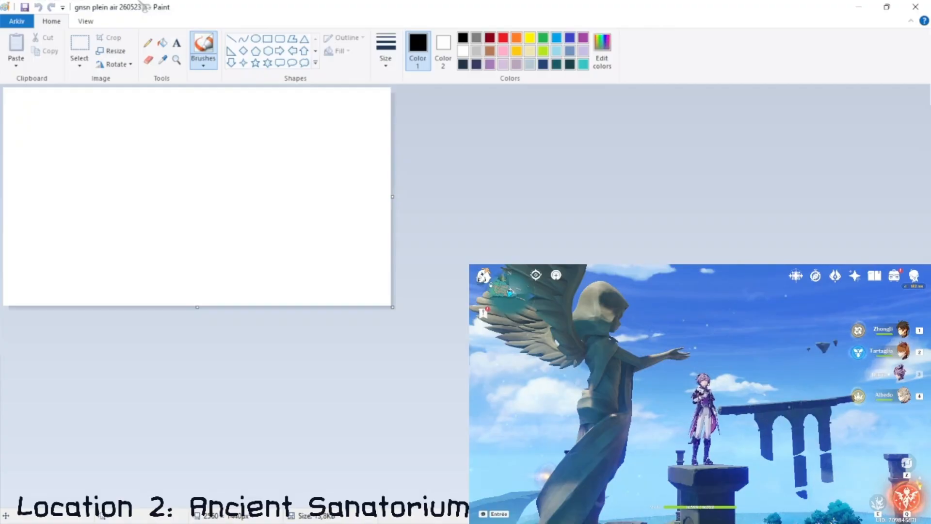
# Fill the entire blank canvas with the custom bright turquoise.
pyautogui.click(583, 65)
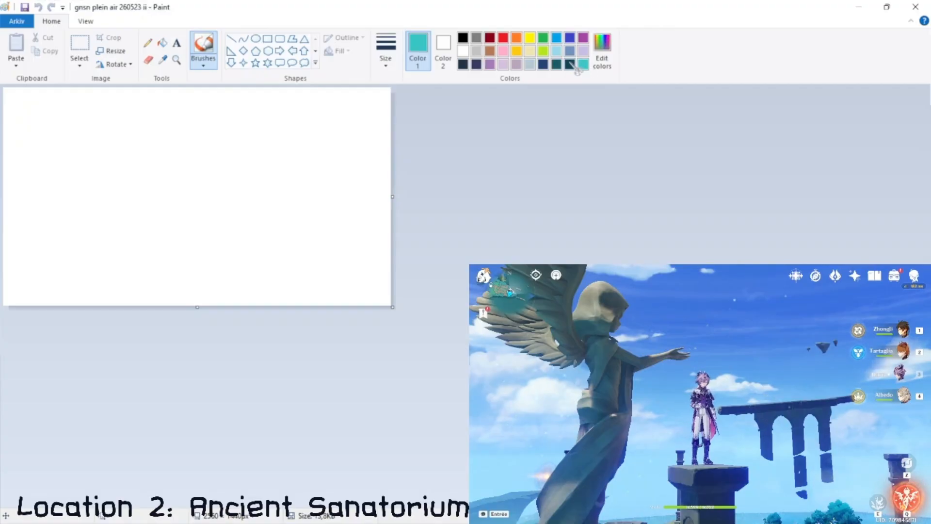
pyautogui.click(163, 43)
pyautogui.click(172, 166)
# Brush light gray shapes for the statue's lit hood and the lit side of its lower torso.
pyautogui.click(148, 42)
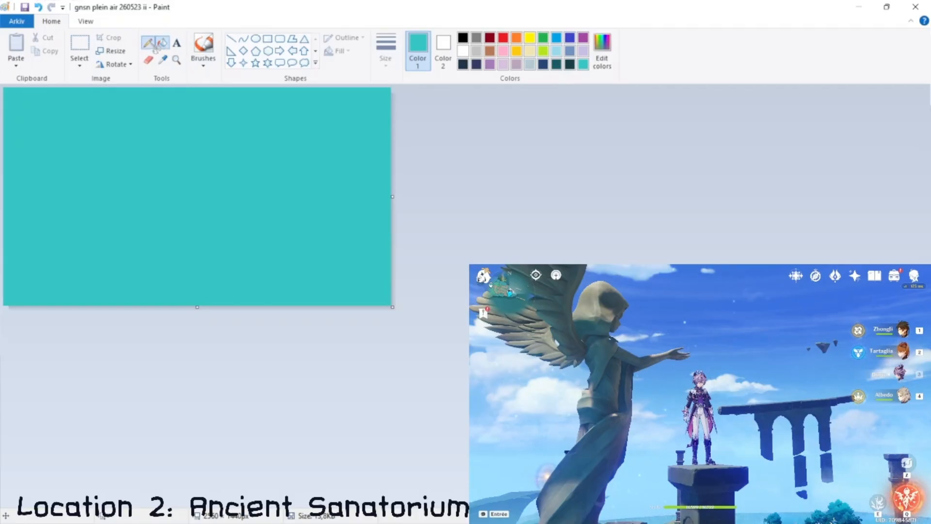
pyautogui.click(477, 51)
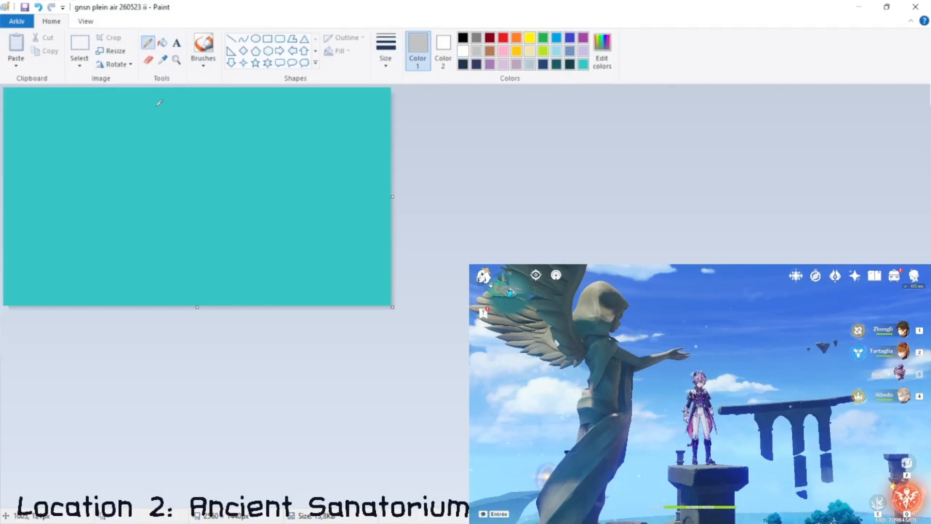
pyautogui.click(203, 45)
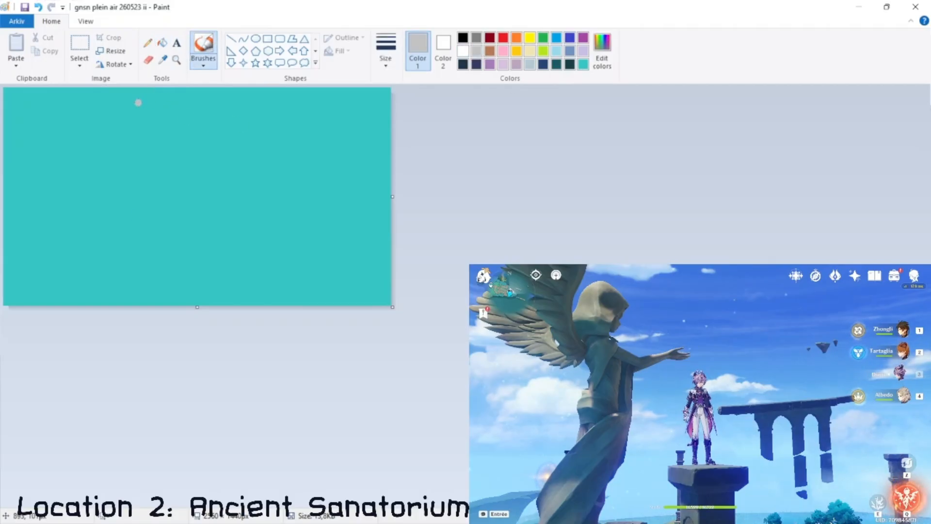
pyautogui.moveTo(135, 108)
pyautogui.mouseDown()
pyautogui.moveTo(127, 132)
pyautogui.moveTo(139, 107)
pyautogui.moveTo(159, 107)
pyautogui.moveTo(155, 141)
pyautogui.moveTo(106, 138)
pyautogui.moveTo(126, 124)
pyautogui.mouseUp()
pyautogui.moveTo(122, 192)
pyautogui.mouseDown()
pyautogui.moveTo(116, 248)
pyautogui.moveTo(110, 226)
pyautogui.mouseUp()
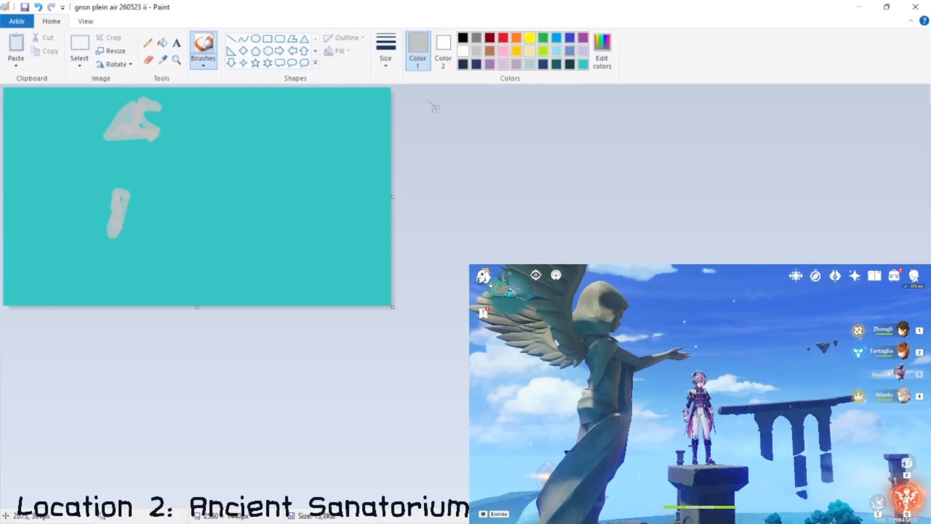
# Mix a muted grayish-purple custom color and paint the front edge and flowing skirt of the statue's robe.
pyautogui.click(505, 64)
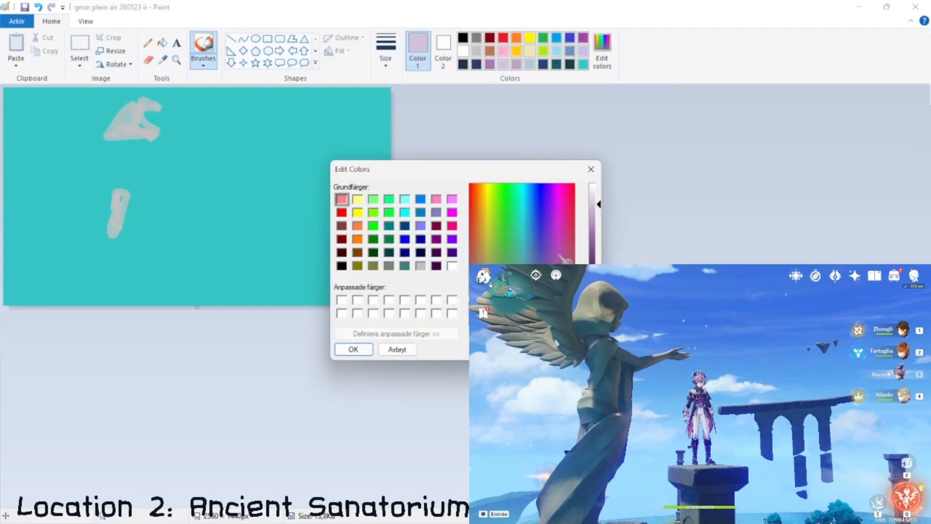
pyautogui.click(593, 226)
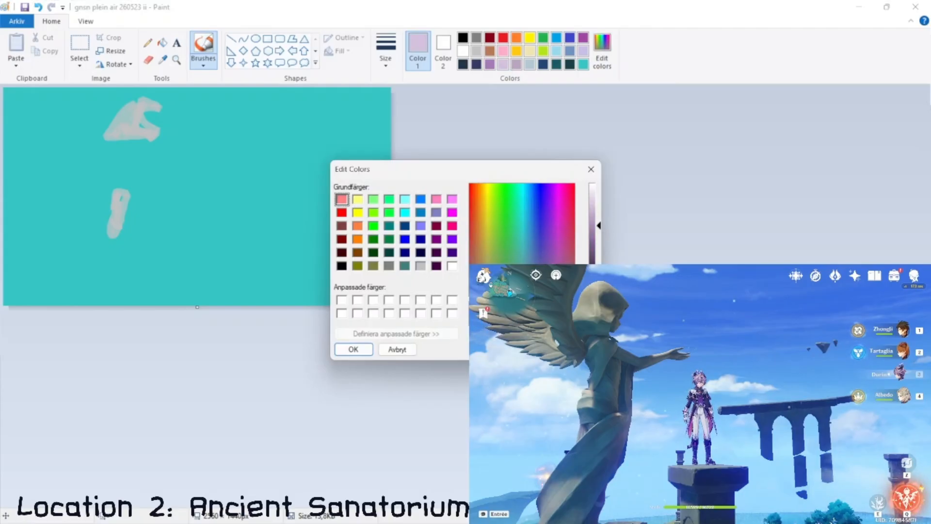
pyautogui.click(366, 353)
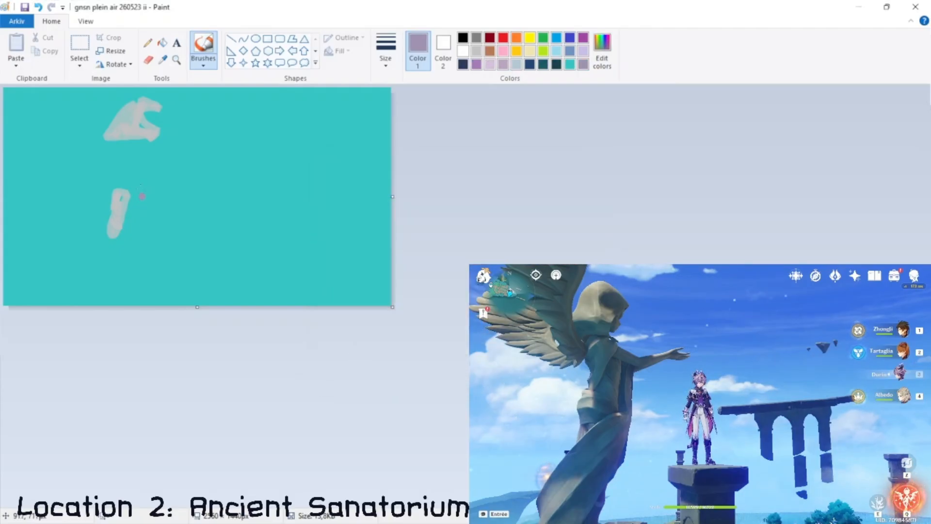
pyautogui.moveTo(156, 161)
pyautogui.mouseDown()
pyautogui.moveTo(154, 227)
pyautogui.moveTo(124, 271)
pyautogui.moveTo(135, 292)
pyautogui.moveTo(138, 258)
pyautogui.moveTo(99, 317)
pyautogui.mouseUp()
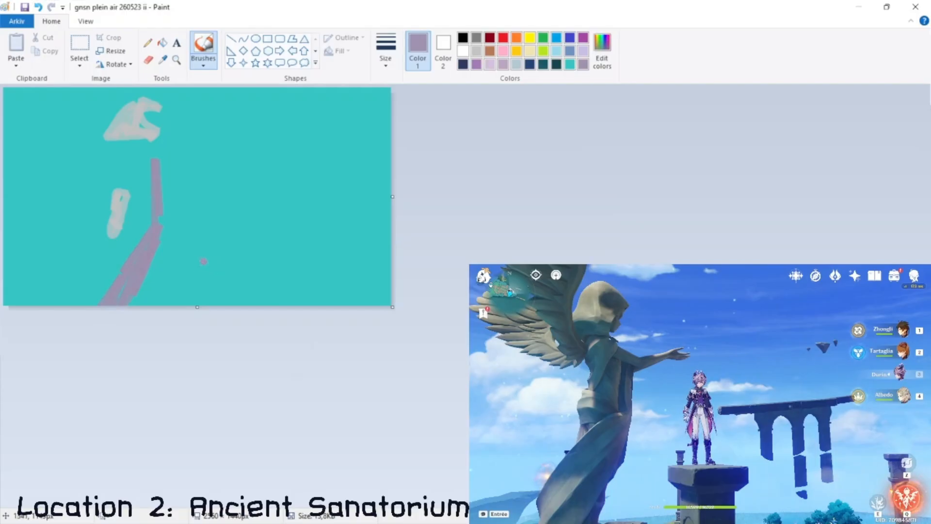
# Block in the pedestal top, the standing character and a second robe fold in muted purple.
pyautogui.moveTo(176, 264)
pyautogui.mouseDown()
pyautogui.moveTo(244, 266)
pyautogui.moveTo(203, 235)
pyautogui.mouseUp()
pyautogui.moveTo(221, 247); pyautogui.dragTo(211, 175)
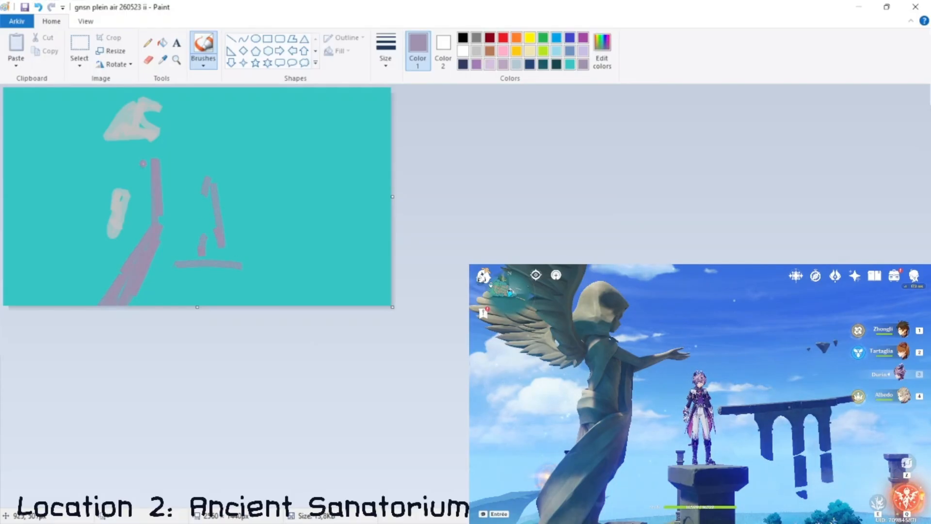
pyautogui.moveTo(143, 163); pyautogui.dragTo(145, 235)
# Select the full-height area around the statue and move it slightly toward the canvas's left edge.
pyautogui.click(80, 48)
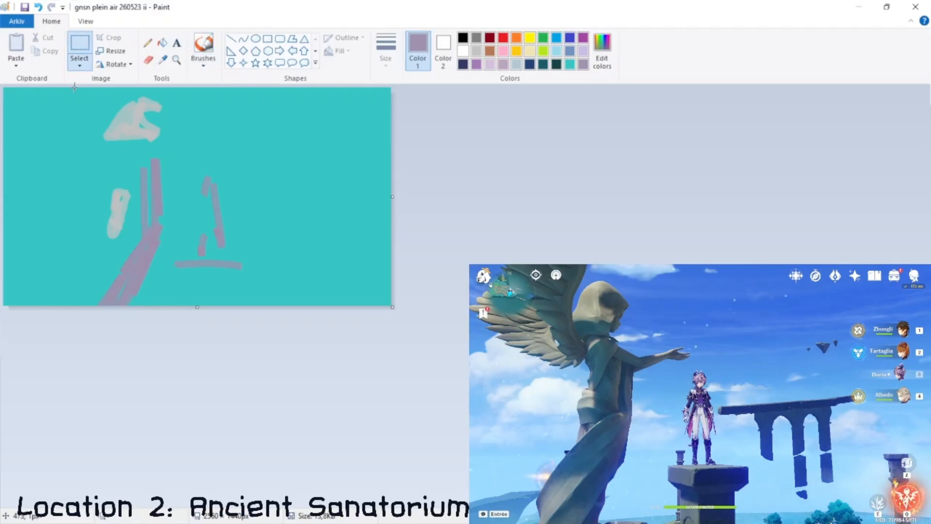
pyautogui.moveTo(75, 87); pyautogui.dragTo(181, 305)
pyautogui.moveTo(146, 239); pyautogui.dragTo(138, 238)
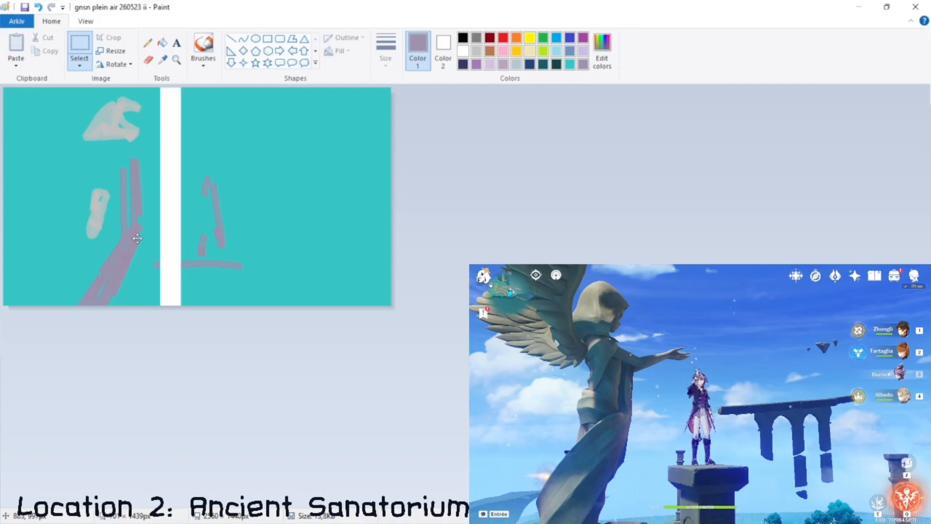
# Paint the floating ruin's hanging column and long upper beam with muted purple brush strokes.
pyautogui.click(203, 46)
pyautogui.click(242, 115)
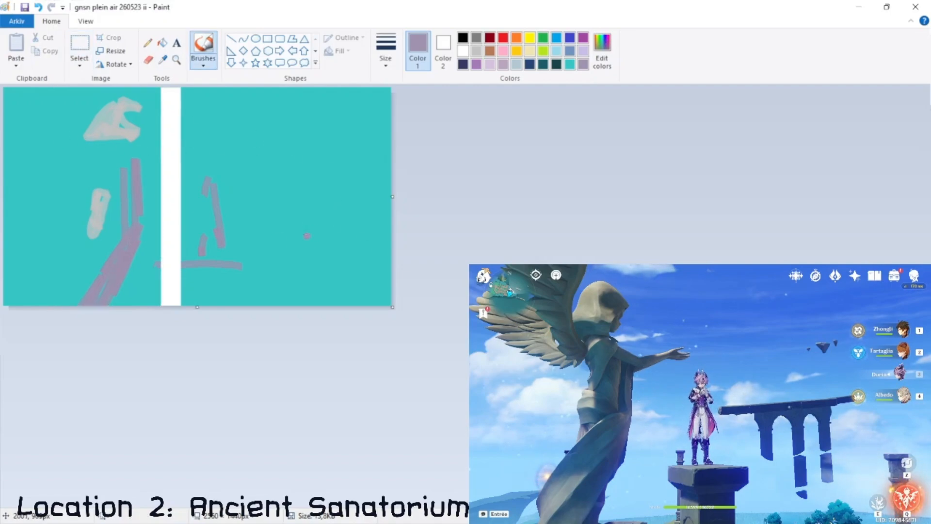
pyautogui.moveTo(311, 222); pyautogui.dragTo(315, 257)
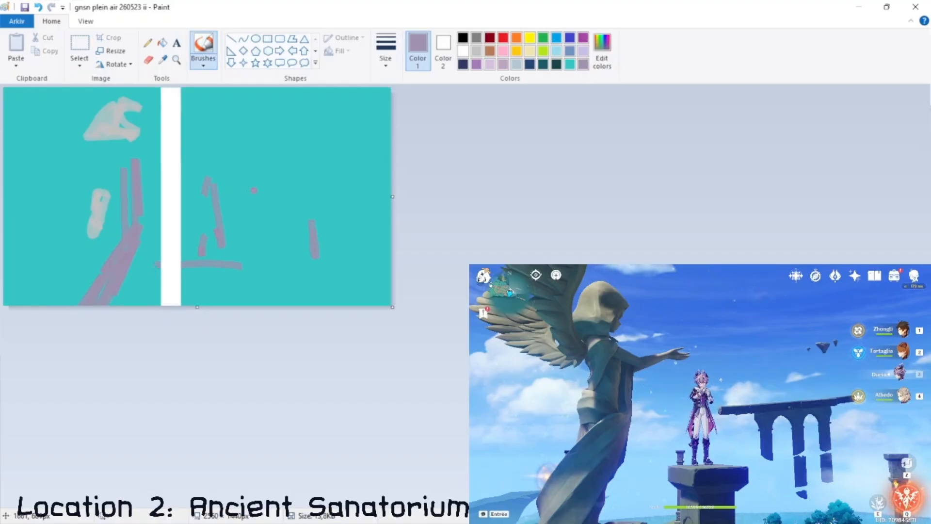
pyautogui.moveTo(241, 195); pyautogui.dragTo(349, 181)
# Try filling the turquoise background with slate blue.
pyautogui.click(571, 51)
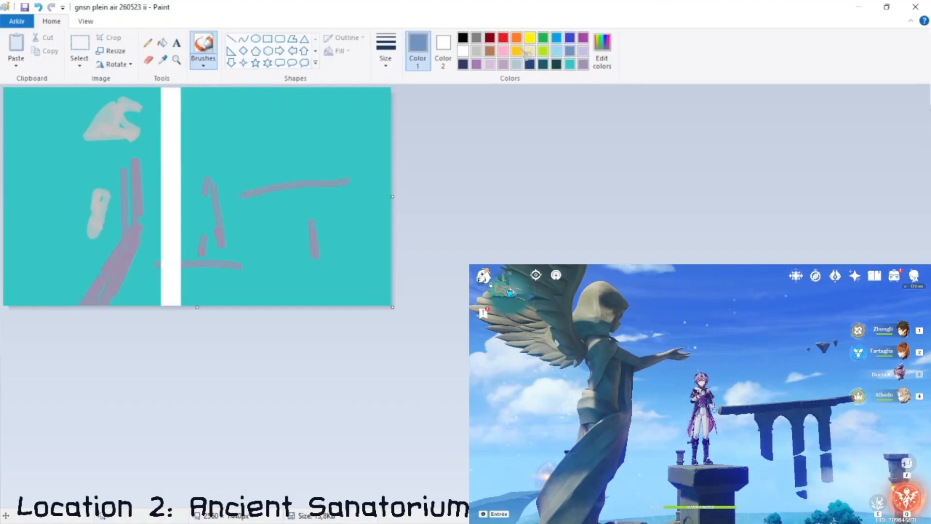
pyautogui.click(162, 42)
pyautogui.click(260, 150)
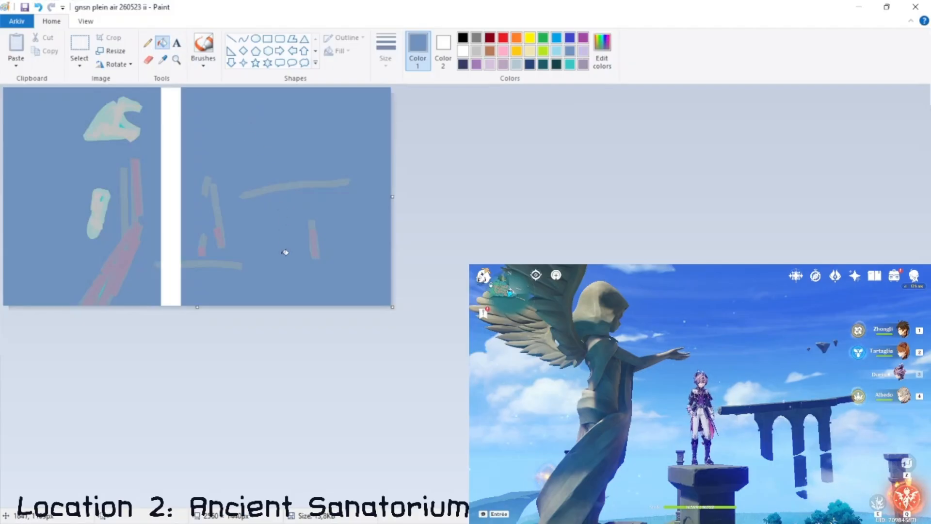
pyautogui.click(570, 64)
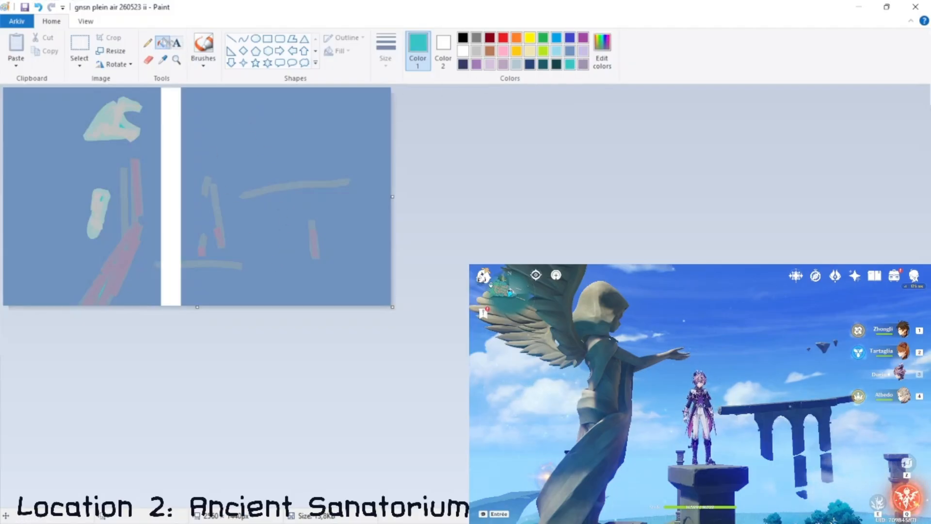
pyautogui.click(150, 44)
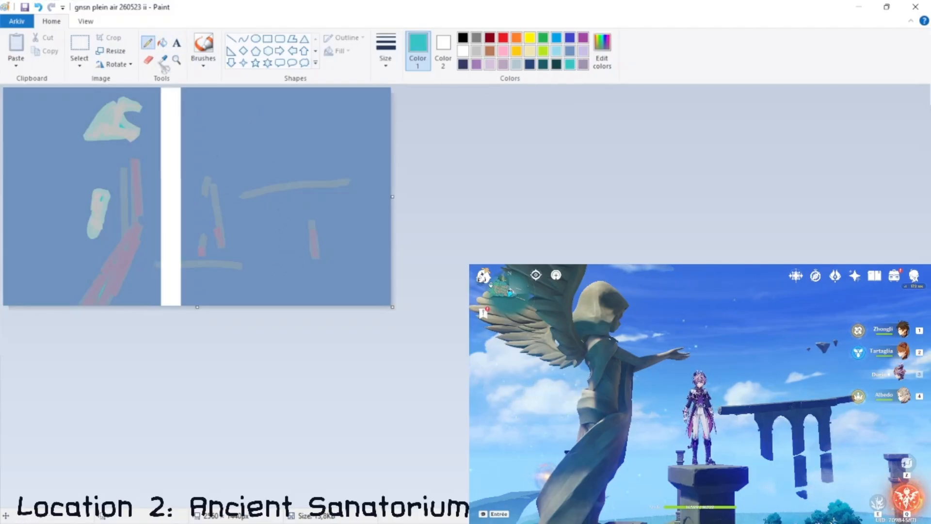
pyautogui.click(204, 44)
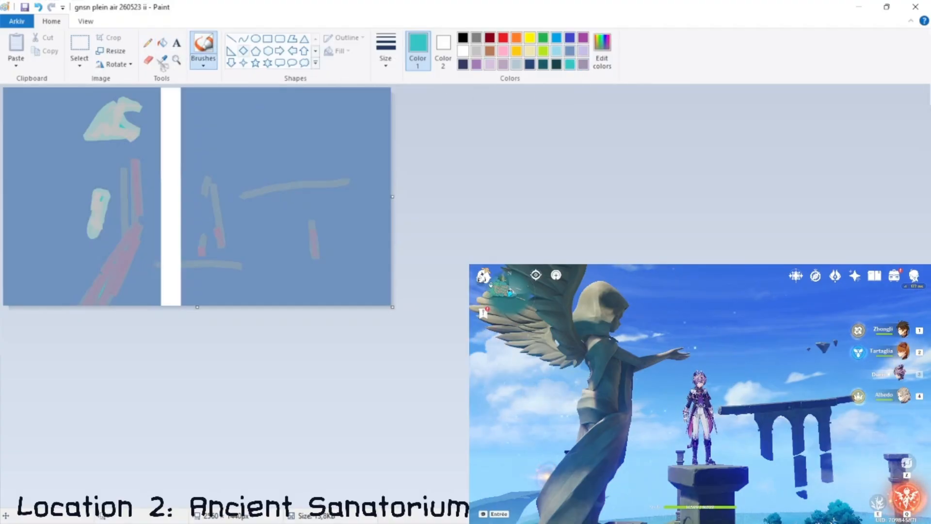
# Sample the slate blue as the brush color and undo the background fill.
pyautogui.click(163, 60)
pyautogui.click(208, 134)
pyautogui.hotkey('ctrl', 'z')
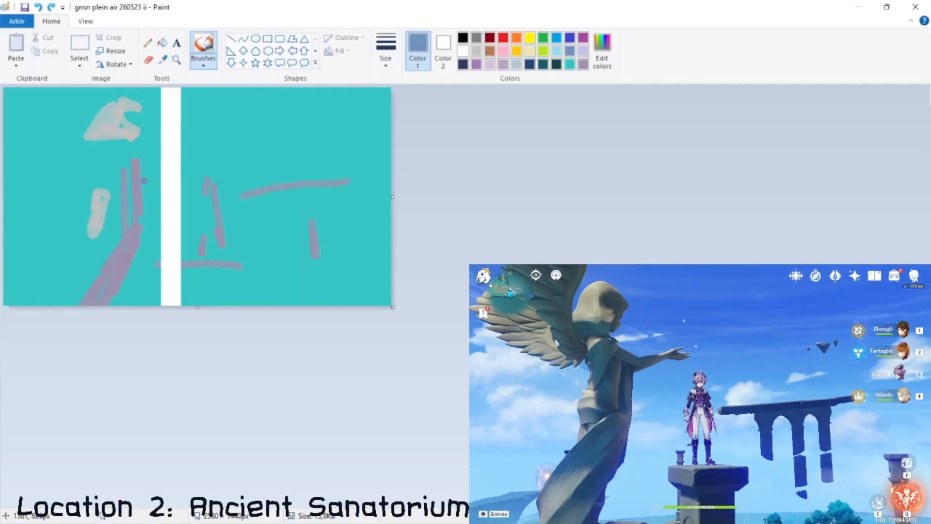
# Sketch slate blue contour lines for the ruin's beam, the wing's lower edge, and the statue, character and pedestal.
pyautogui.moveTo(144, 181)
pyautogui.mouseDown()
pyautogui.moveTo(267, 182)
pyautogui.moveTo(383, 172)
pyautogui.mouseUp()
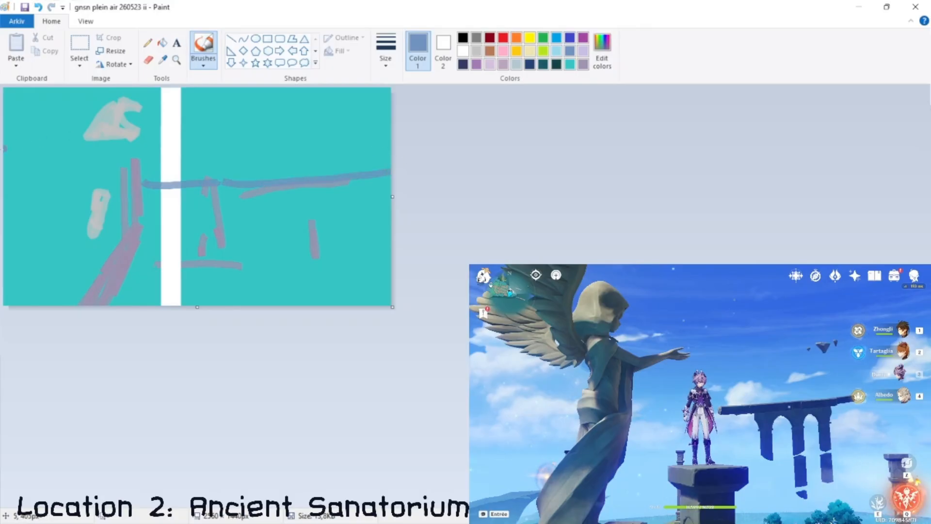
pyautogui.moveTo(4, 148); pyautogui.dragTo(112, 197)
pyautogui.moveTo(94, 112); pyautogui.dragTo(99, 94)
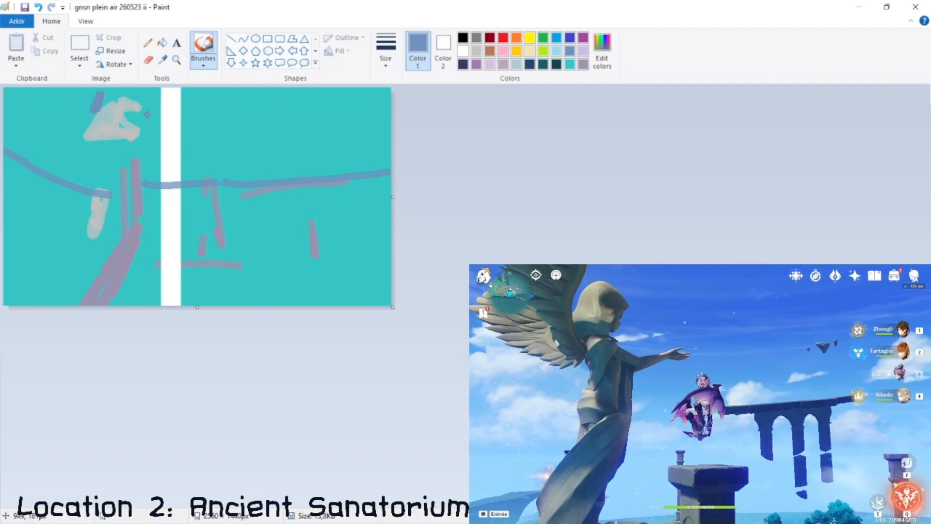
pyautogui.moveTo(147, 110)
pyautogui.mouseDown()
pyautogui.moveTo(136, 170)
pyautogui.moveTo(154, 184)
pyautogui.moveTo(189, 170)
pyautogui.moveTo(209, 184)
pyautogui.moveTo(166, 211)
pyautogui.moveTo(169, 256)
pyautogui.moveTo(253, 271)
pyautogui.moveTo(258, 296)
pyautogui.moveTo(411, 287)
pyautogui.mouseUp()
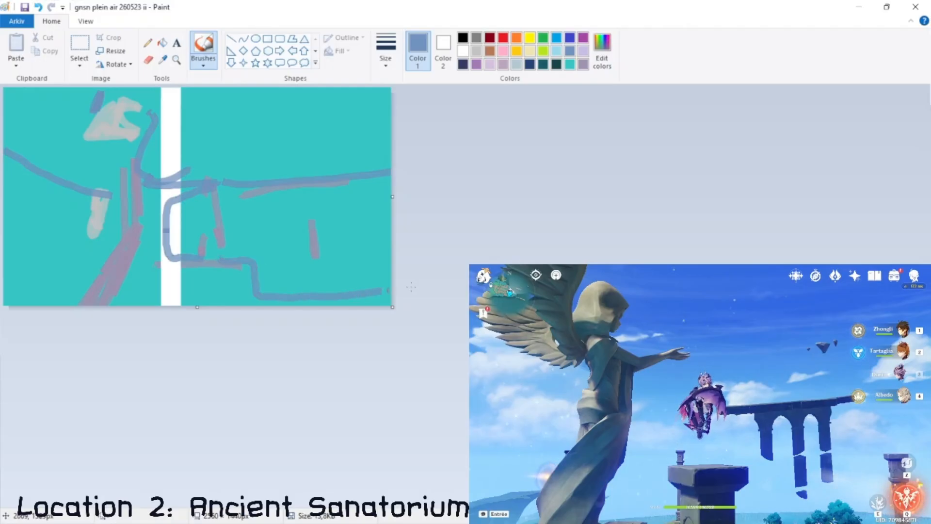
# Try filling the open background around the contour lines with slate blue, and undo the fill.
pyautogui.click(163, 42)
pyautogui.click(269, 137)
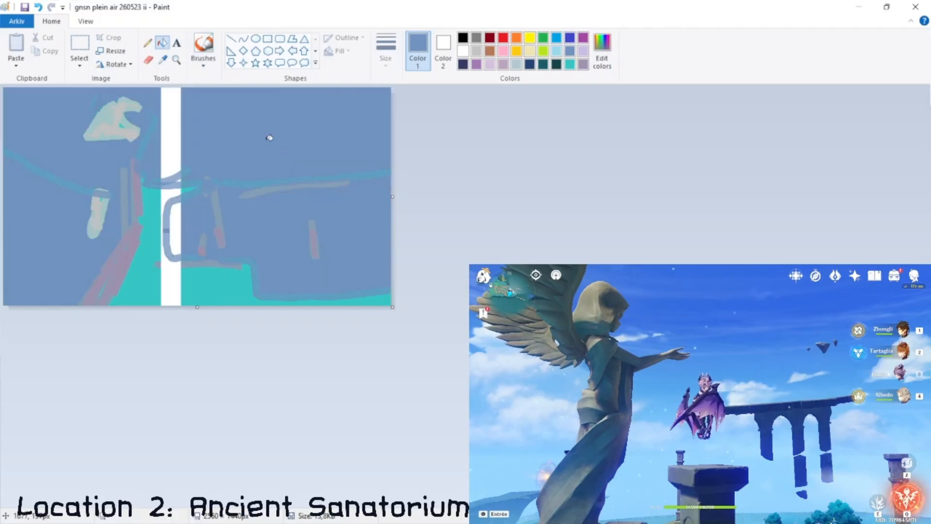
pyautogui.hotkey('ctrl', 'z')
pyautogui.click(148, 43)
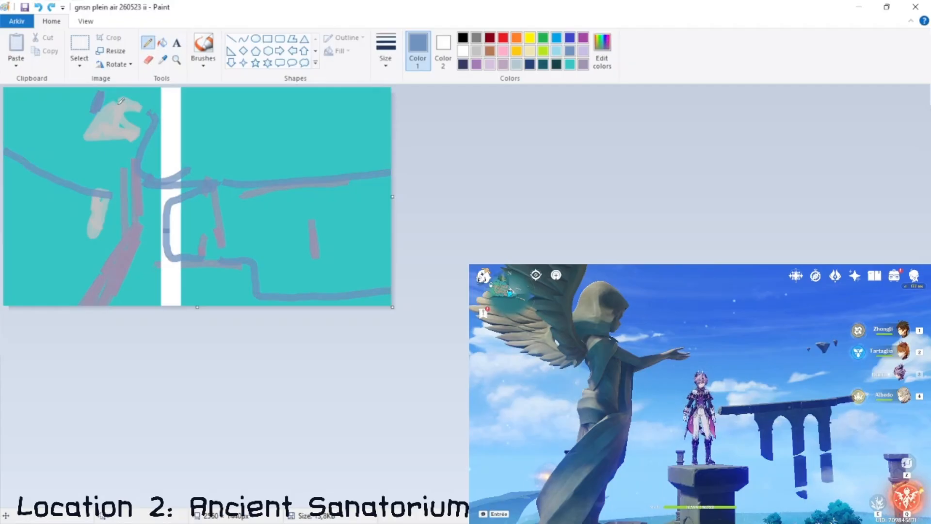
# Close the contour gaps around the statue's head and below the wing, and fill the enclosed sky with slate blue.
pyautogui.click(203, 47)
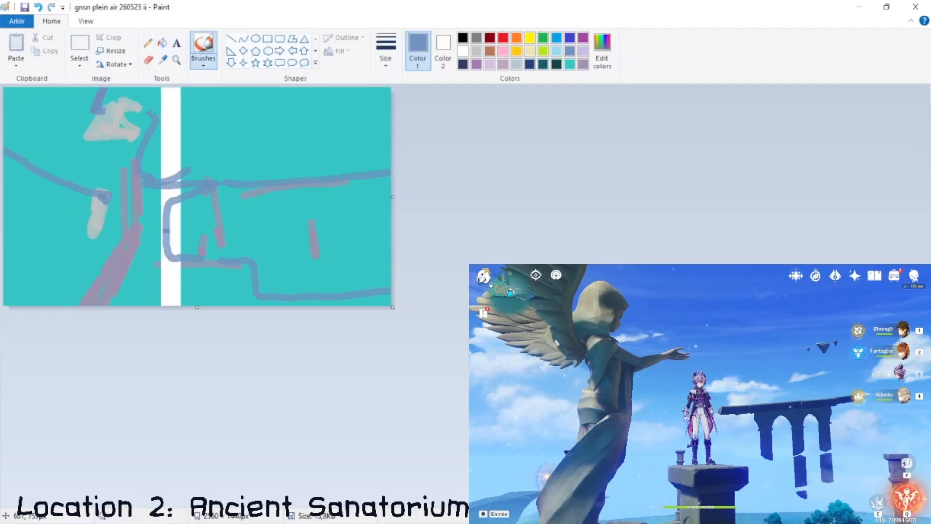
pyautogui.moveTo(104, 199); pyautogui.dragTo(96, 274)
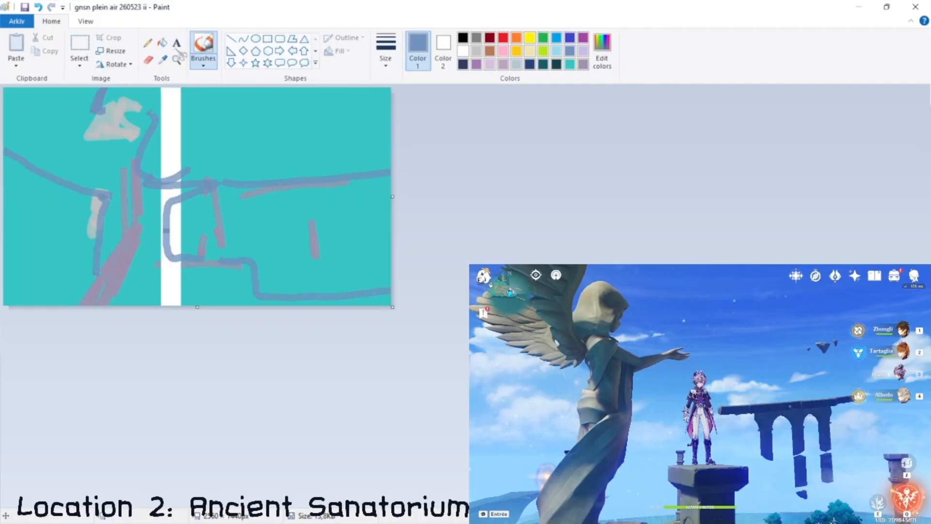
pyautogui.click(162, 42)
pyautogui.click(227, 116)
pyautogui.hotkey('ctrl', 'z')
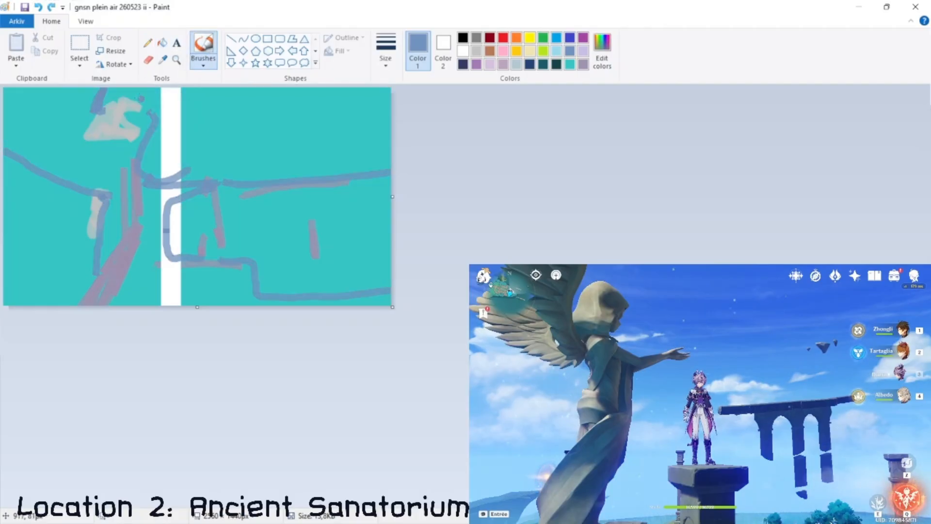
pyautogui.click(178, 102)
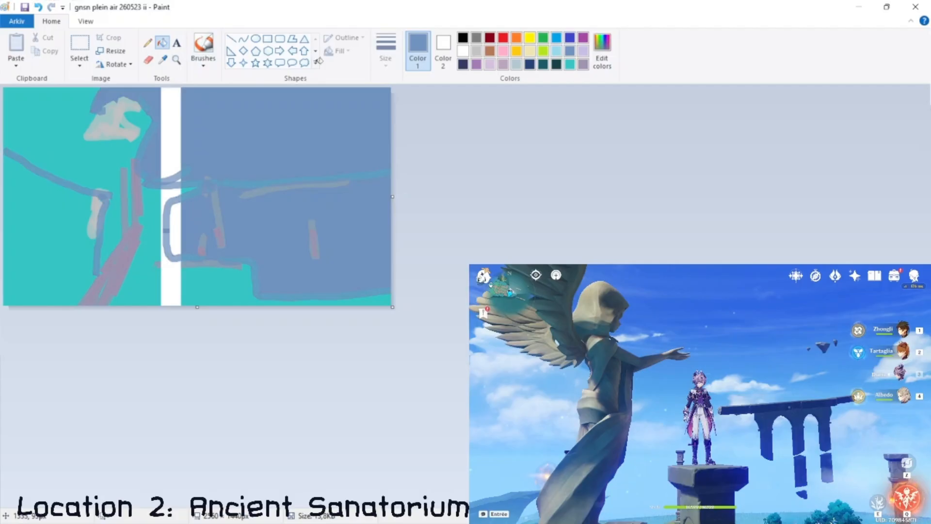
# Mix a grayish blue brush color and paint the lower wing's feathers and the statue's outstretched arm.
pyautogui.click(212, 45)
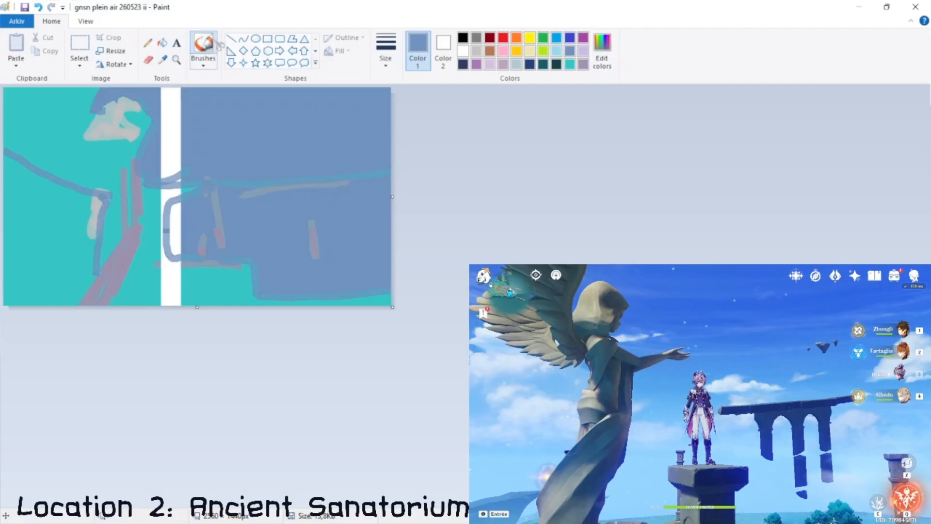
pyautogui.click(602, 53)
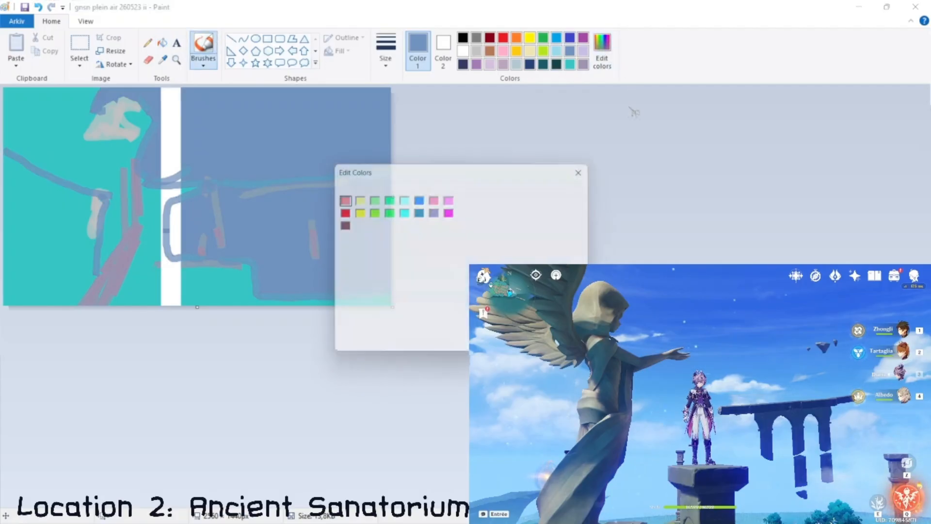
pyautogui.moveTo(599, 234); pyautogui.dragTo(599, 226)
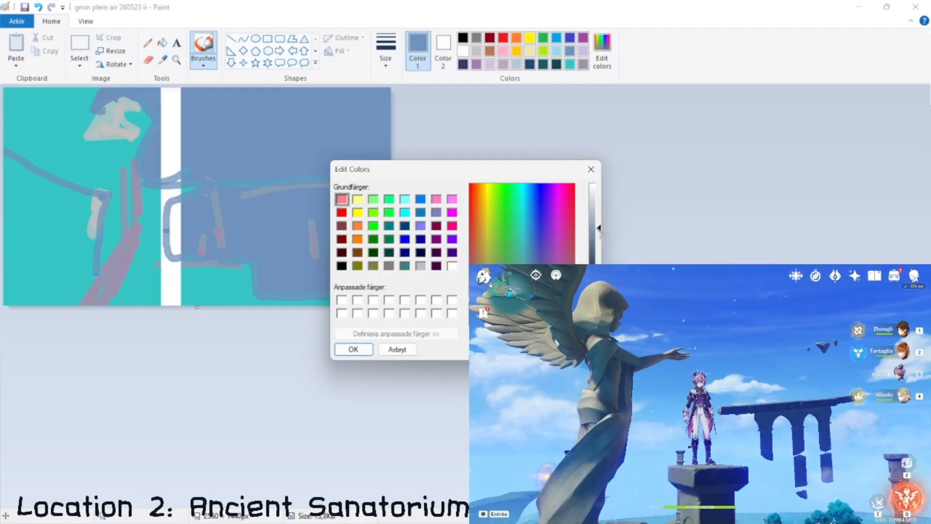
pyautogui.click(353, 350)
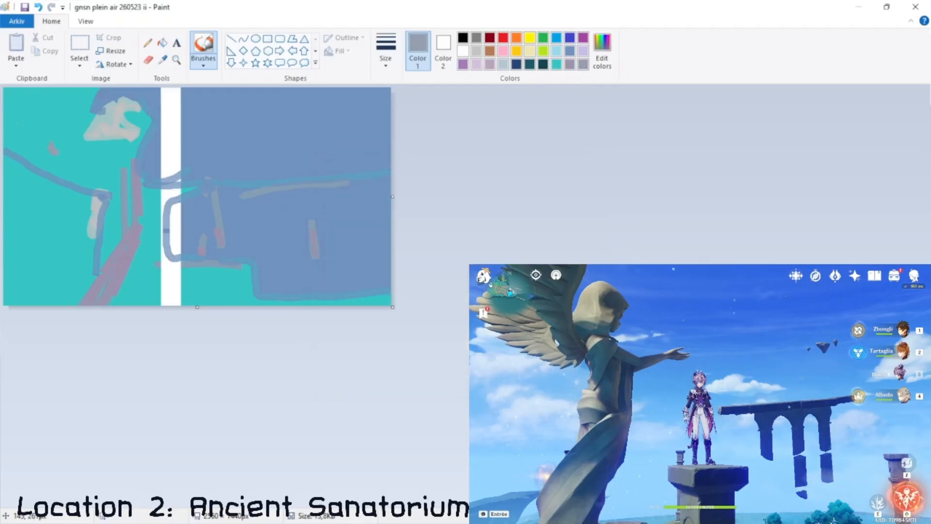
pyautogui.moveTo(16, 117)
pyautogui.mouseDown()
pyautogui.moveTo(53, 149)
pyautogui.moveTo(10, 139)
pyautogui.moveTo(32, 148)
pyautogui.mouseUp()
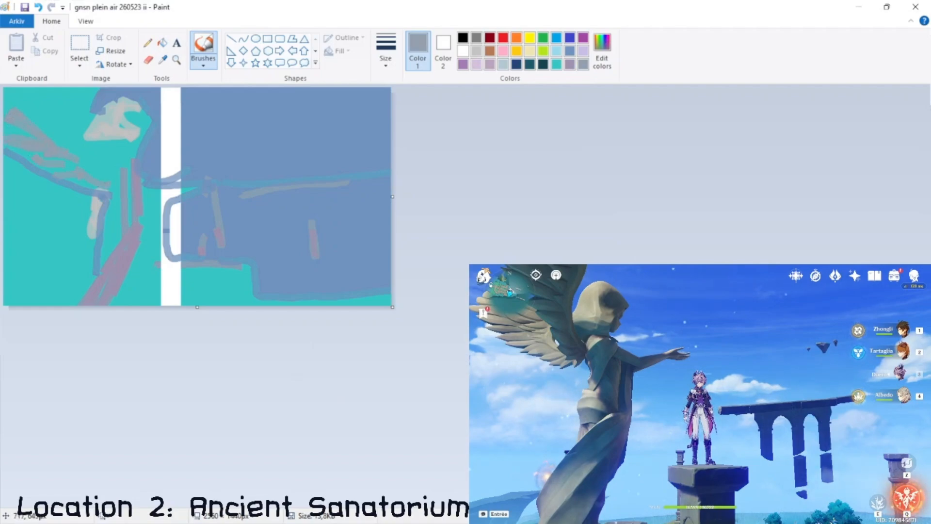
pyautogui.moveTo(111, 185); pyautogui.dragTo(113, 186)
pyautogui.moveTo(186, 184)
pyautogui.mouseDown()
pyautogui.moveTo(141, 161)
pyautogui.moveTo(190, 184)
pyautogui.moveTo(211, 174)
pyautogui.mouseUp()
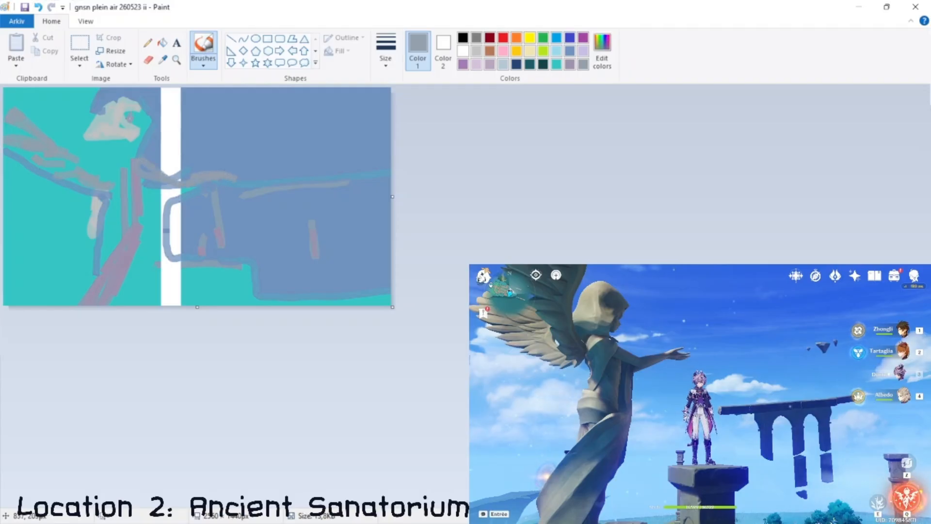
# Try shading the hood's face opening with a dark gray-green, and undo the shading.
pyautogui.click(602, 51)
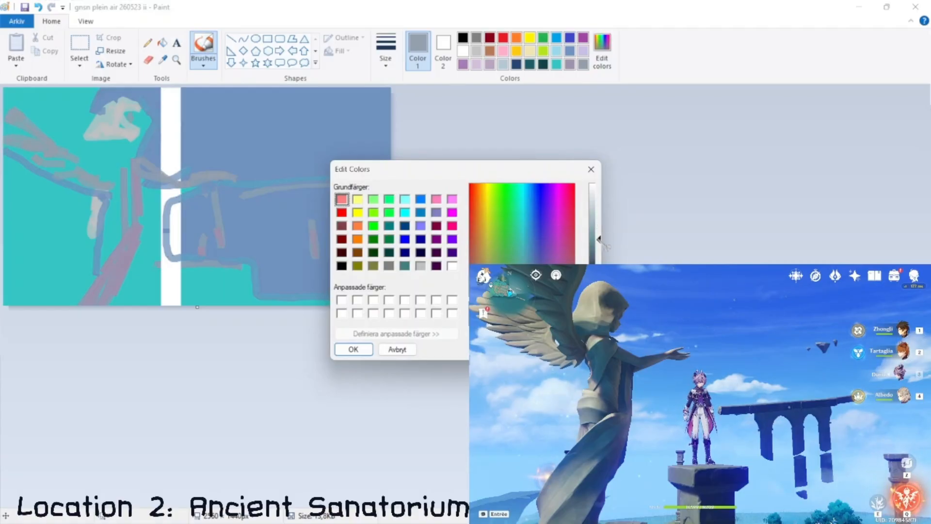
pyautogui.moveTo(600, 239); pyautogui.dragTo(600, 248)
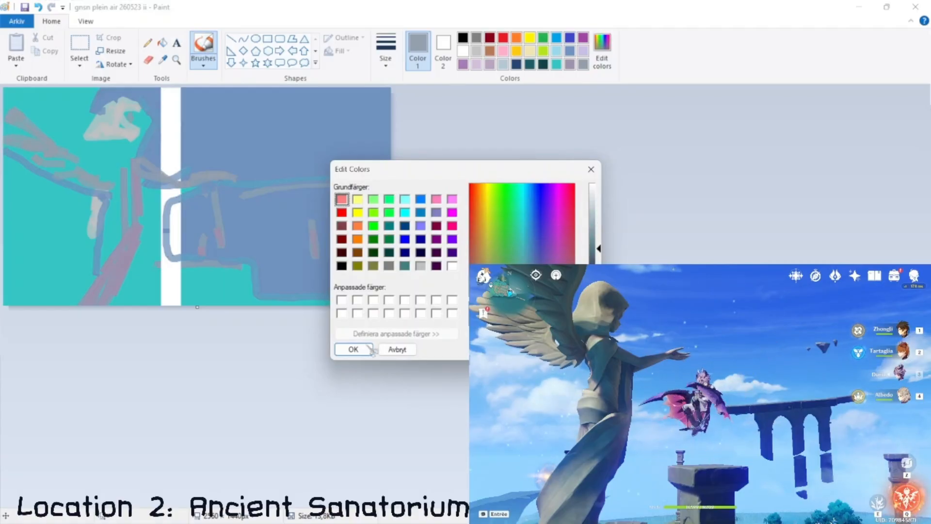
pyautogui.click(353, 350)
pyautogui.moveTo(146, 119)
pyautogui.mouseDown()
pyautogui.moveTo(131, 115)
pyautogui.moveTo(138, 148)
pyautogui.mouseUp()
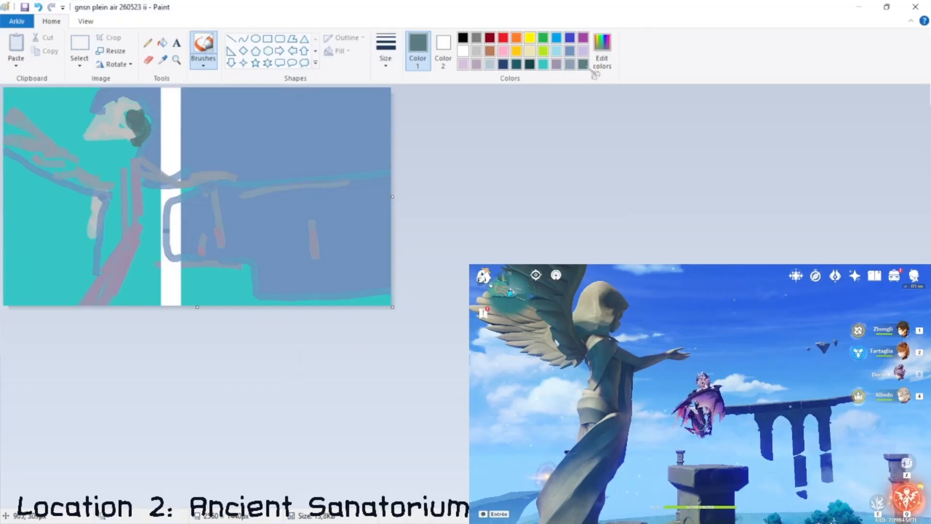
pyautogui.hotkey('ctrl', 'z')
# Mix a dark grayish blue and paint the shadow inside the hood and along its lower edge.
pyautogui.click(601, 54)
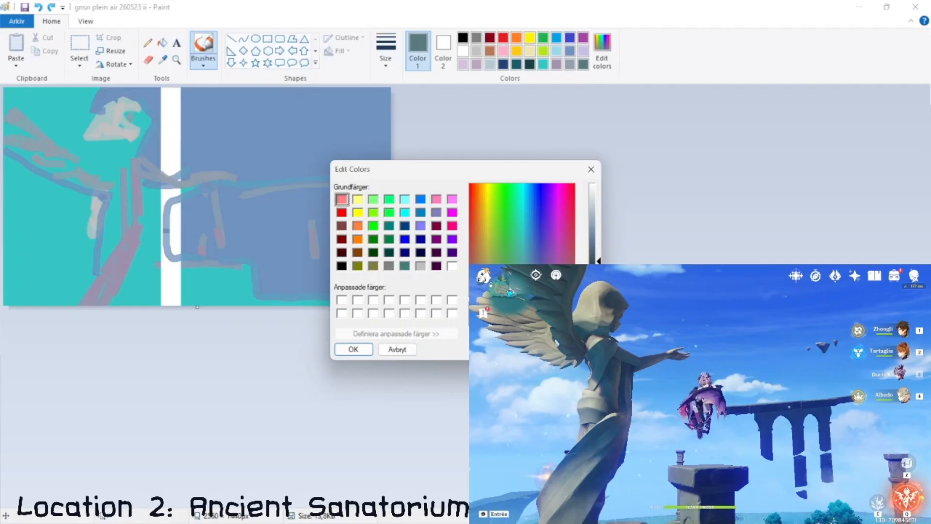
pyautogui.moveTo(540, 267); pyautogui.dragTo(530, 258)
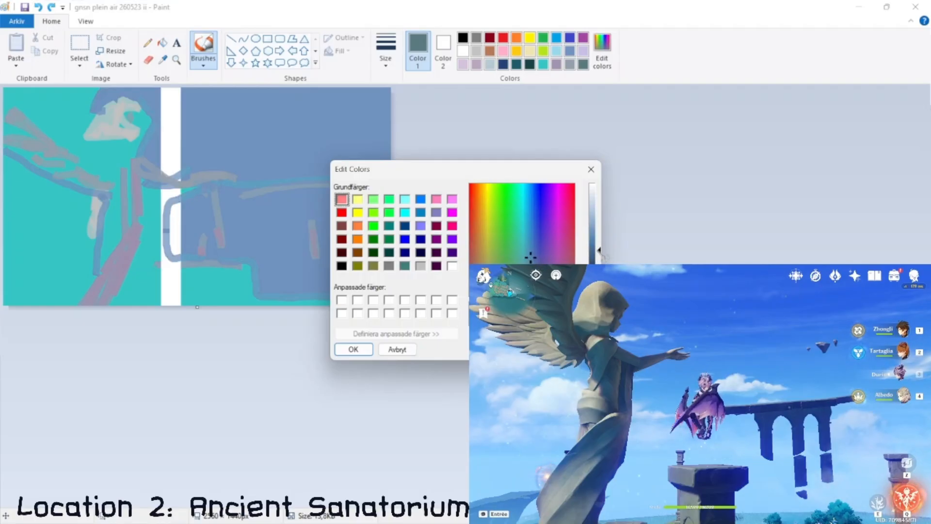
pyautogui.click(367, 349)
pyautogui.moveTo(137, 112)
pyautogui.mouseDown()
pyautogui.moveTo(132, 142)
pyautogui.moveTo(93, 154)
pyautogui.mouseUp()
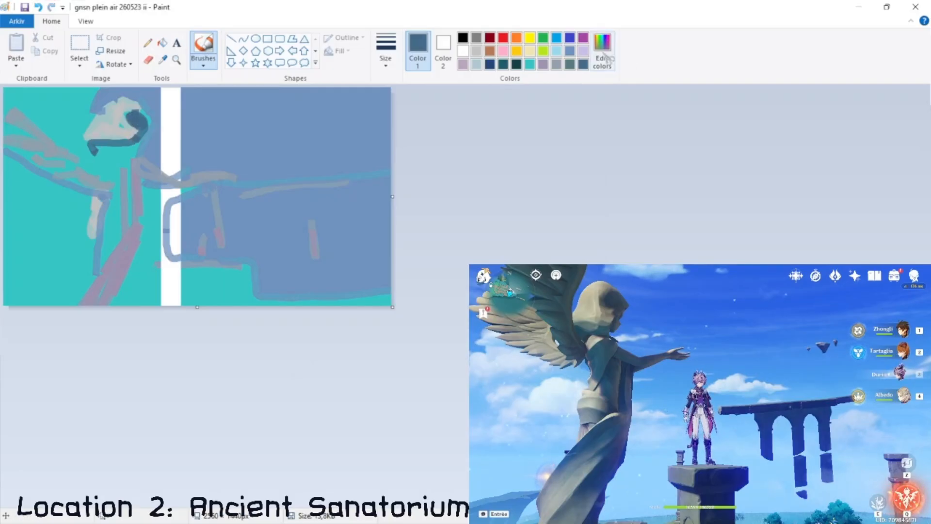
# Paint the statue's shoulder and upper arm dark green, and shade the torso and lower robe with navy strokes.
pyautogui.click(602, 51)
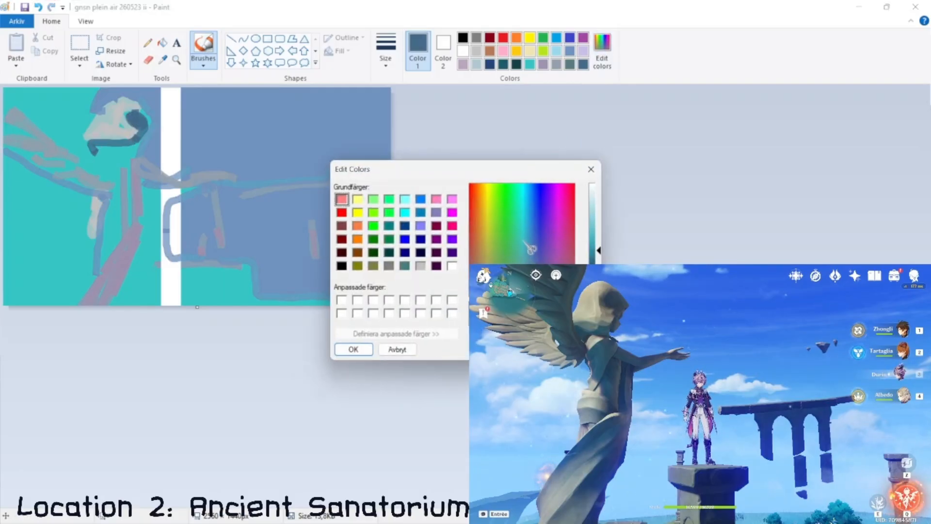
pyautogui.press('Escape')
pyautogui.moveTo(94, 160)
pyautogui.mouseDown()
pyautogui.moveTo(130, 150)
pyautogui.moveTo(145, 169)
pyautogui.moveTo(104, 183)
pyautogui.moveTo(136, 239)
pyautogui.moveTo(113, 270)
pyautogui.moveTo(116, 286)
pyautogui.moveTo(104, 301)
pyautogui.moveTo(95, 292)
pyautogui.moveTo(118, 283)
pyautogui.moveTo(119, 268)
pyautogui.moveTo(87, 301)
pyautogui.moveTo(124, 260)
pyautogui.moveTo(136, 262)
pyautogui.moveTo(100, 294)
pyautogui.mouseUp()
pyautogui.click(477, 64)
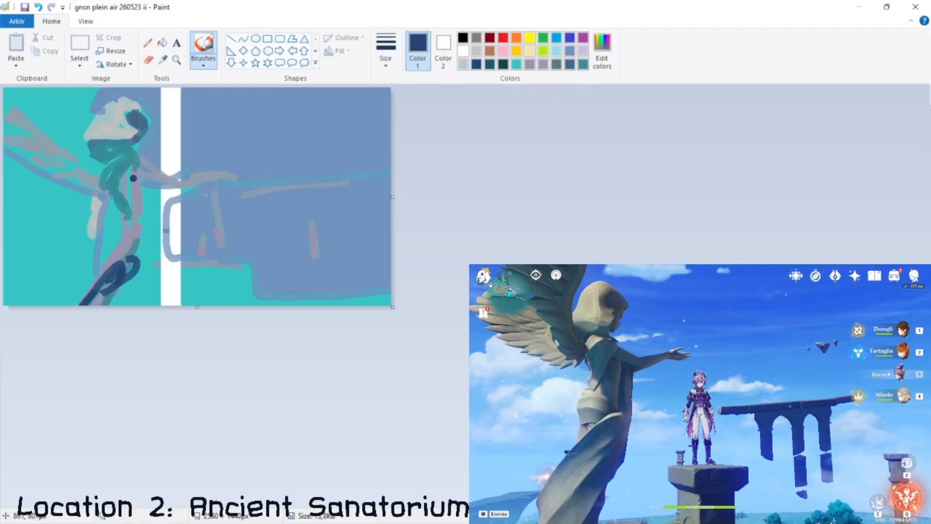
pyautogui.moveTo(134, 179); pyautogui.dragTo(130, 214)
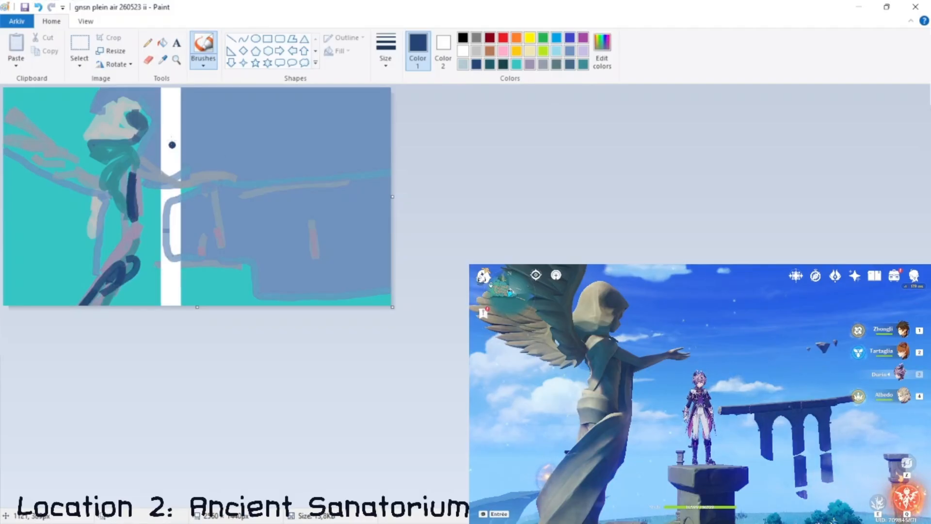
# Sample teal tones from the painting and brush them along the statue's outstretched arm and torso.
pyautogui.click(163, 60)
pyautogui.click(137, 155)
pyautogui.moveTo(134, 157)
pyautogui.mouseDown()
pyautogui.moveTo(157, 185)
pyautogui.moveTo(207, 176)
pyautogui.moveTo(184, 178)
pyautogui.moveTo(138, 212)
pyautogui.mouseUp()
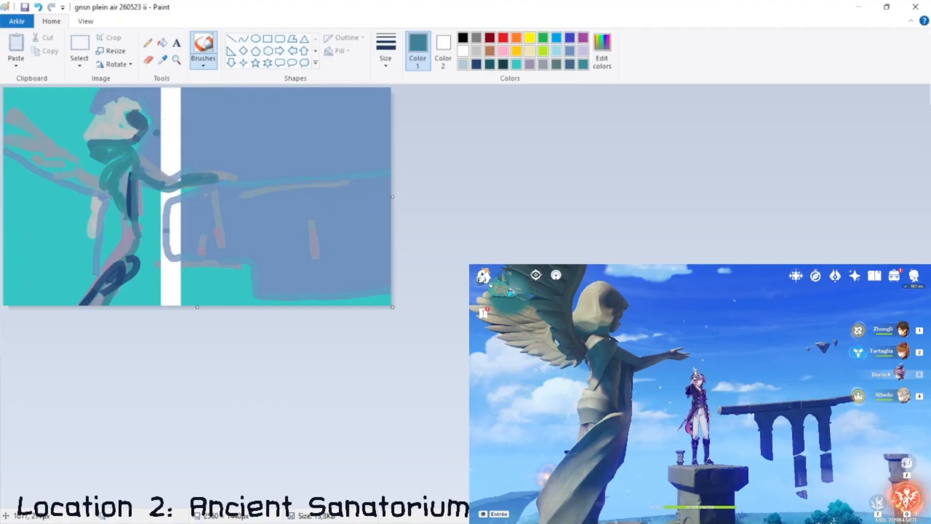
pyautogui.click(163, 61)
pyautogui.click(137, 182)
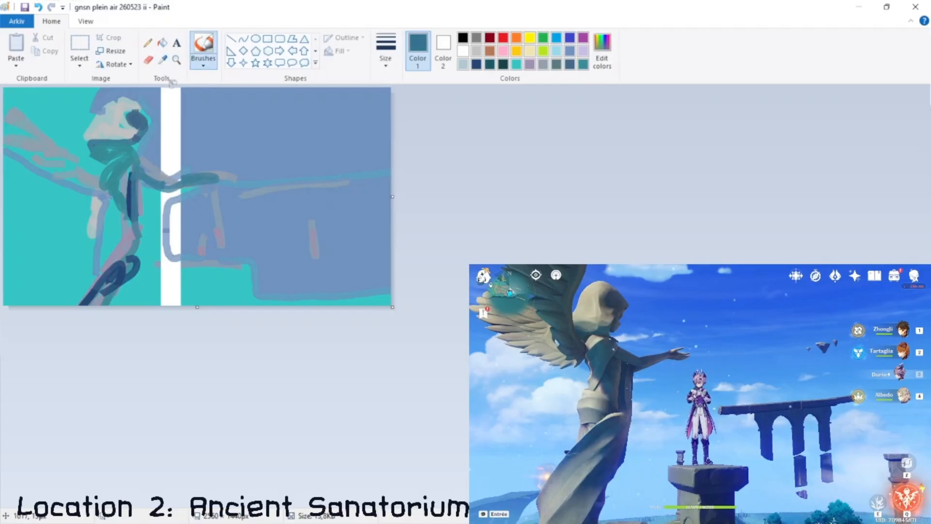
pyautogui.moveTo(132, 219); pyautogui.dragTo(130, 179)
pyautogui.hotkey('ctrl', 'z')
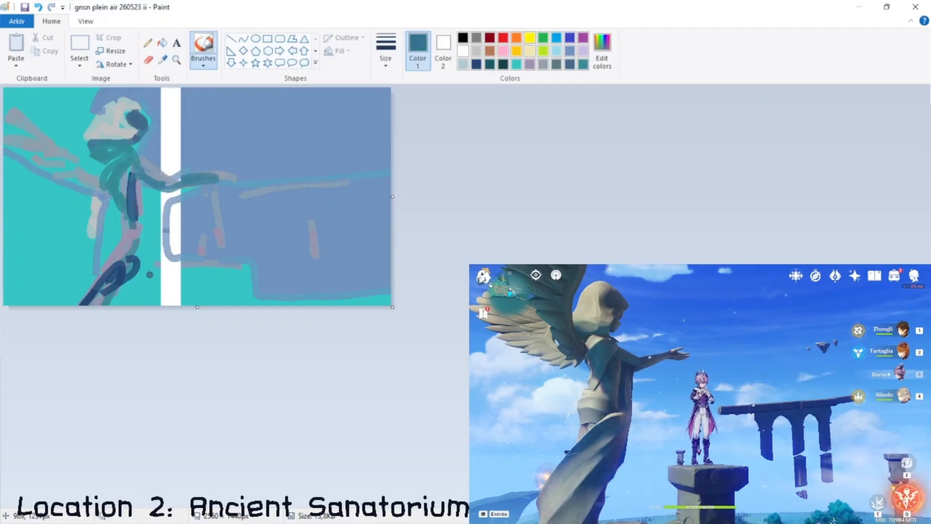
# Sample dark blue from the statue's torso and paint the robe's right edge and lower folds.
pyautogui.click(163, 60)
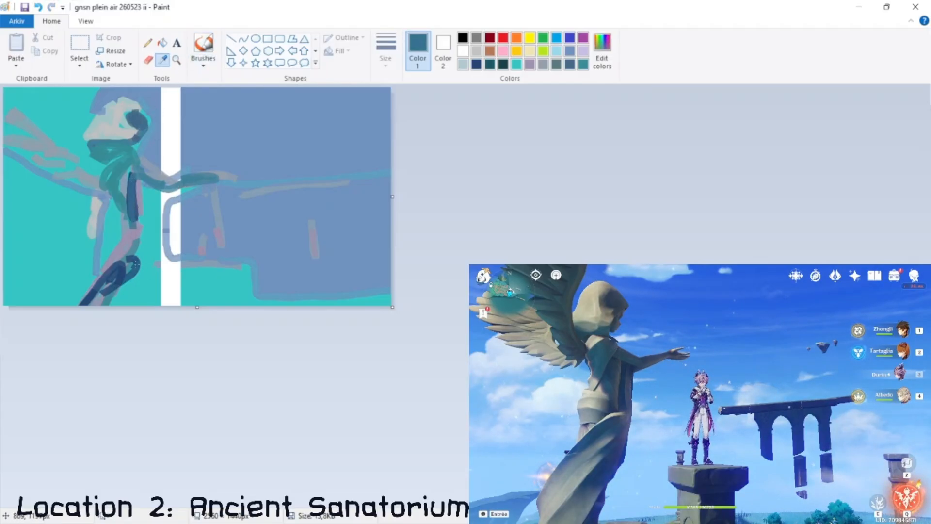
pyautogui.click(132, 203)
pyautogui.moveTo(142, 220)
pyautogui.mouseDown()
pyautogui.moveTo(140, 281)
pyautogui.moveTo(117, 312)
pyautogui.moveTo(127, 289)
pyautogui.mouseUp()
pyautogui.click(163, 60)
pyautogui.click(130, 265)
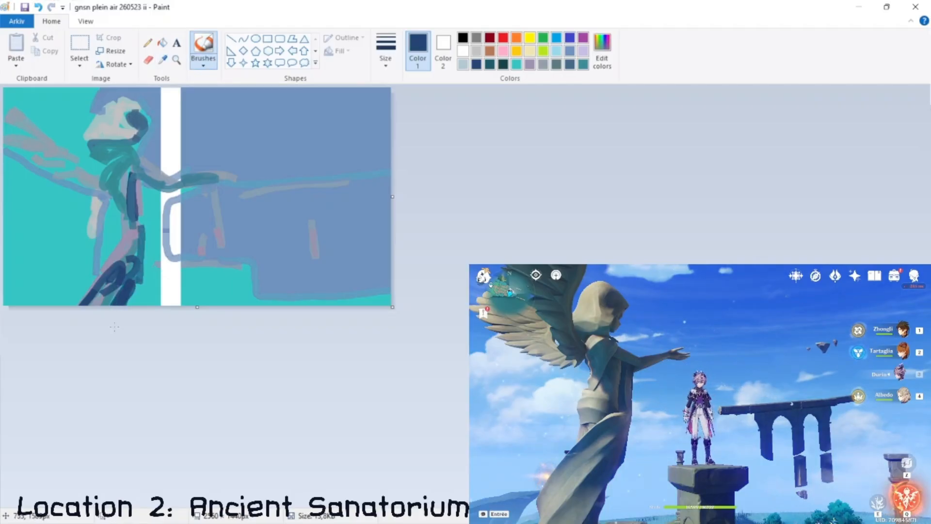
# Sample grayish blue from the arm and scribble strokes across the pale patch beside the statue's waist.
pyautogui.click(162, 59)
pyautogui.click(161, 166)
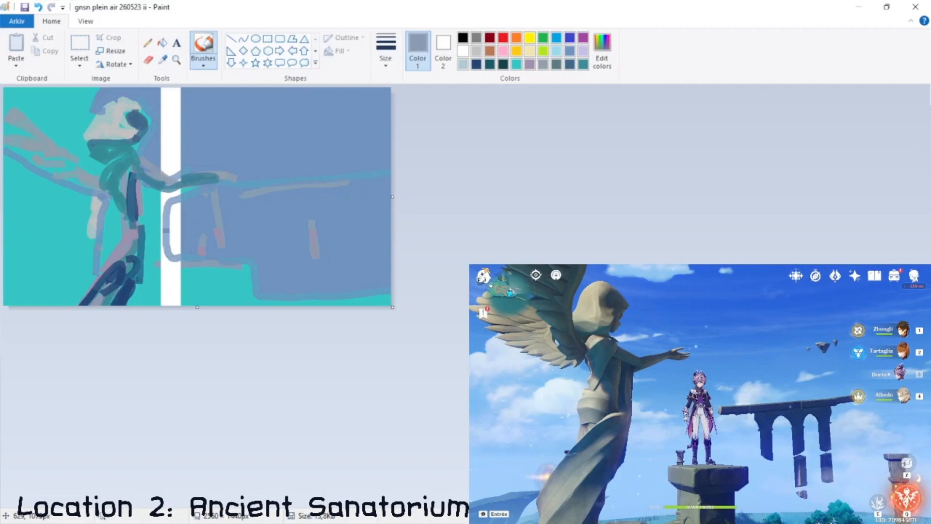
pyautogui.moveTo(119, 223); pyautogui.dragTo(86, 244)
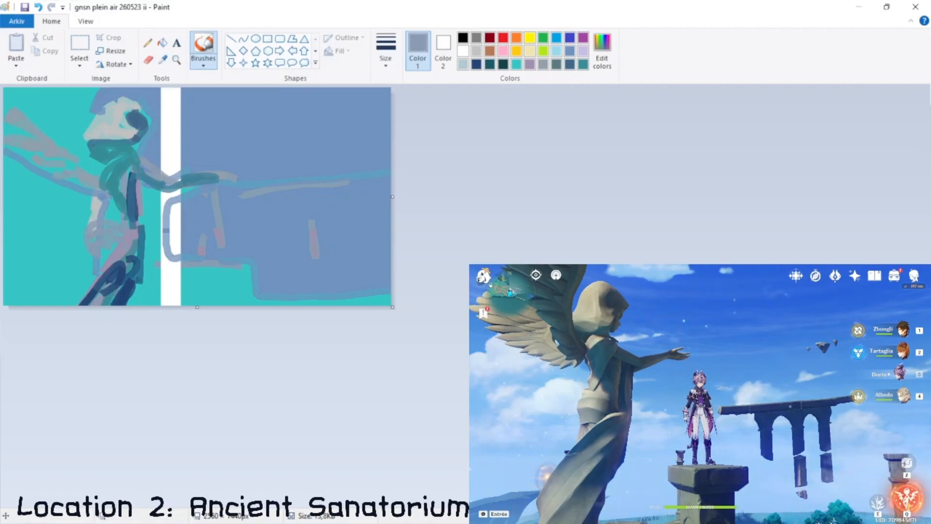
# Paint the upper wing's dark feathers with sampled dark blue, and pick up teal from the wing for the brush.
pyautogui.click(163, 59)
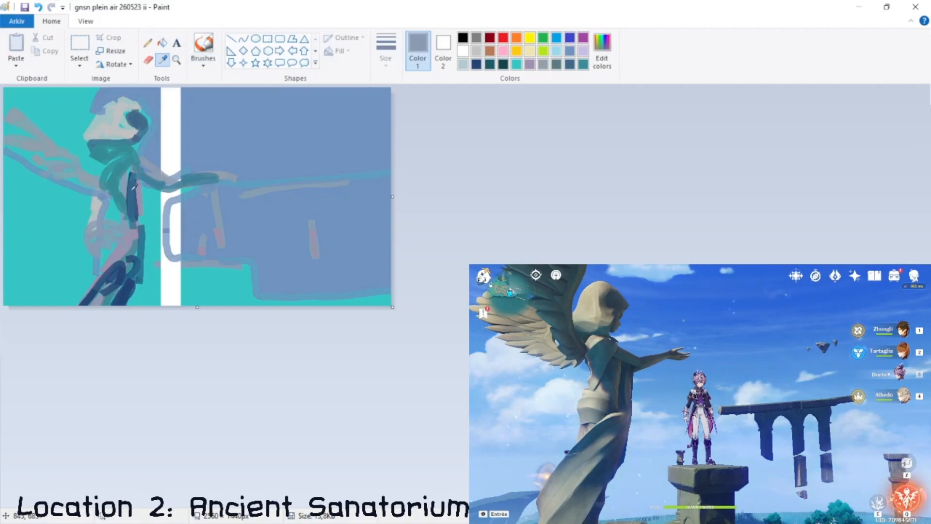
pyautogui.click(134, 187)
pyautogui.moveTo(28, 94)
pyautogui.mouseDown()
pyautogui.moveTo(45, 104)
pyautogui.moveTo(88, 93)
pyautogui.moveTo(93, 162)
pyautogui.moveTo(57, 103)
pyautogui.moveTo(42, 116)
pyautogui.moveTo(83, 148)
pyautogui.moveTo(54, 165)
pyautogui.moveTo(102, 182)
pyautogui.mouseUp()
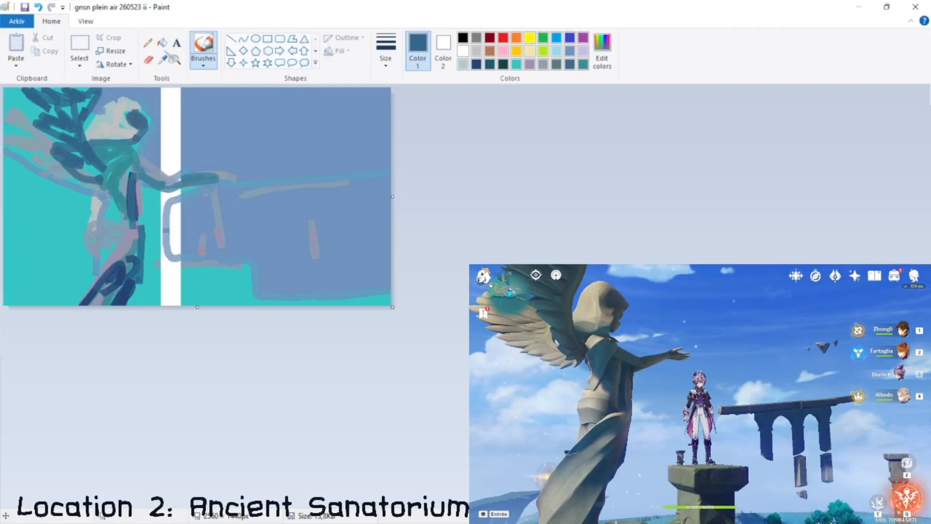
pyautogui.click(162, 43)
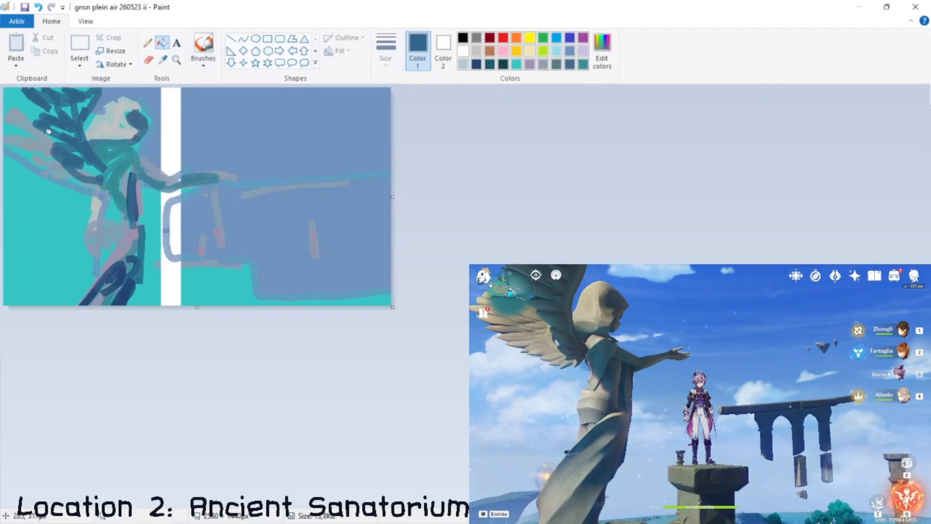
pyautogui.click(163, 59)
pyautogui.click(69, 114)
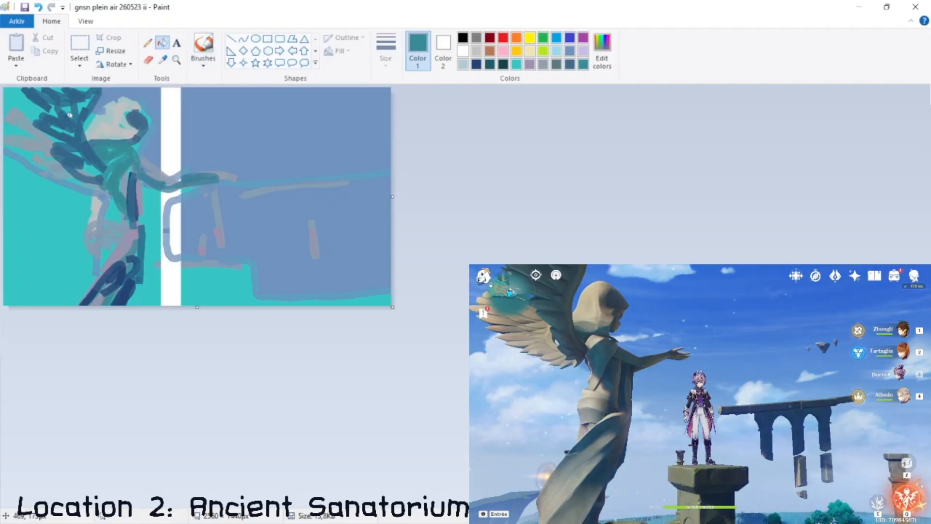
pyautogui.click(203, 46)
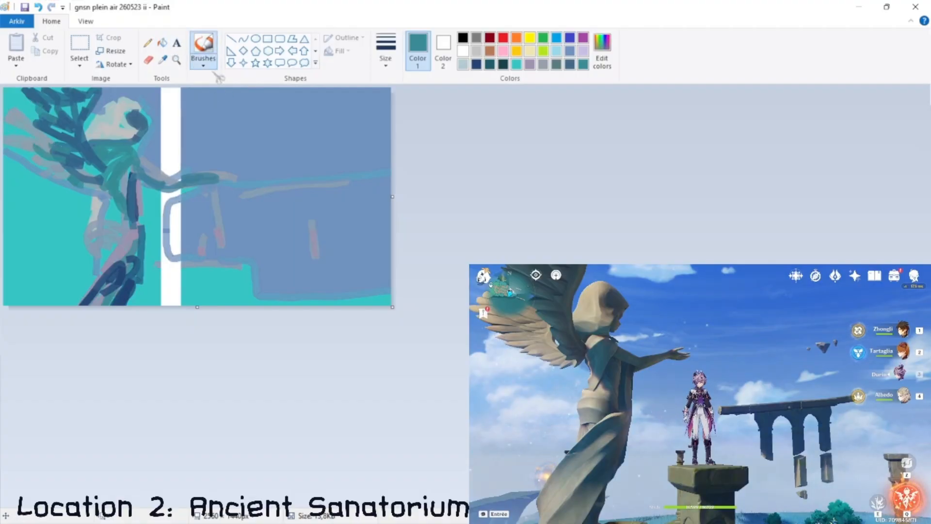
# Sample the grayish tone on the character's figure, mix progressively darker mauve grays from it, and stroke the darkest along the upper wing's edge.
pyautogui.click(163, 59)
pyautogui.click(217, 203)
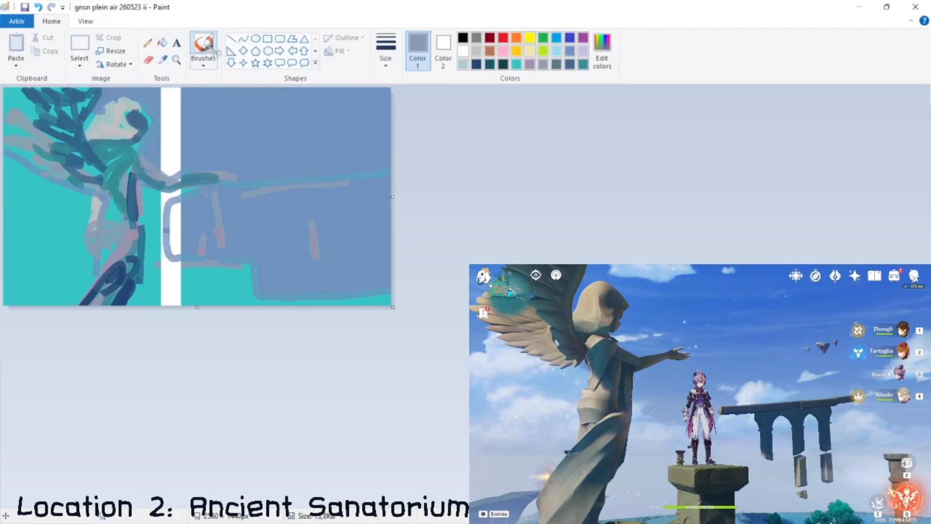
pyautogui.click(613, 60)
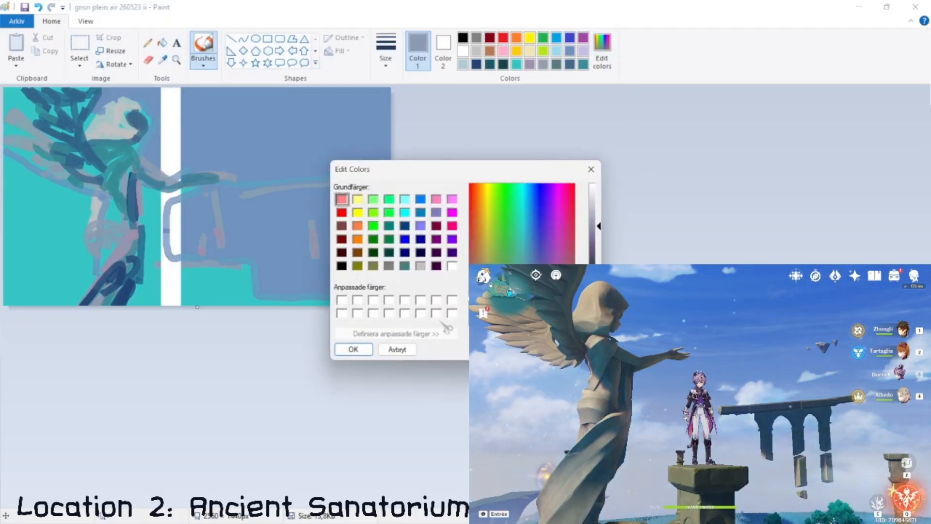
pyautogui.click(353, 349)
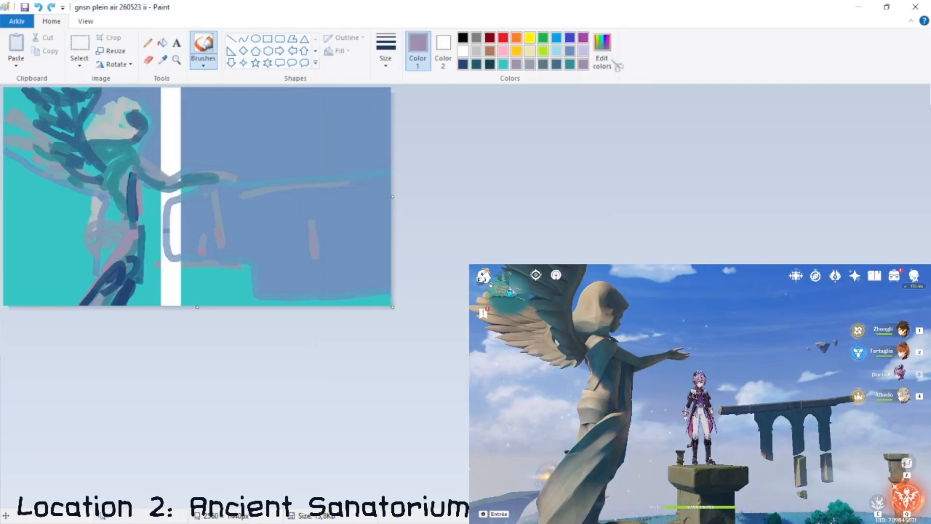
pyautogui.click(615, 64)
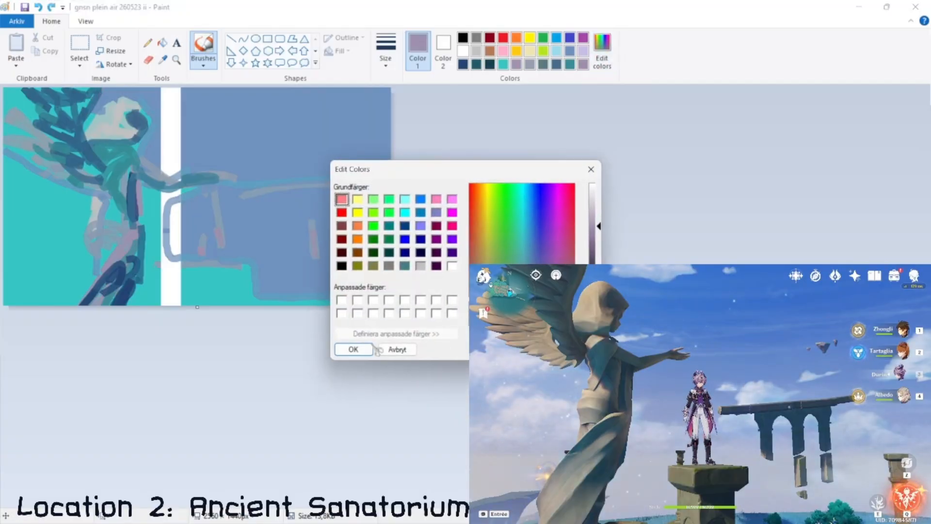
pyautogui.click(599, 237)
pyautogui.click(353, 349)
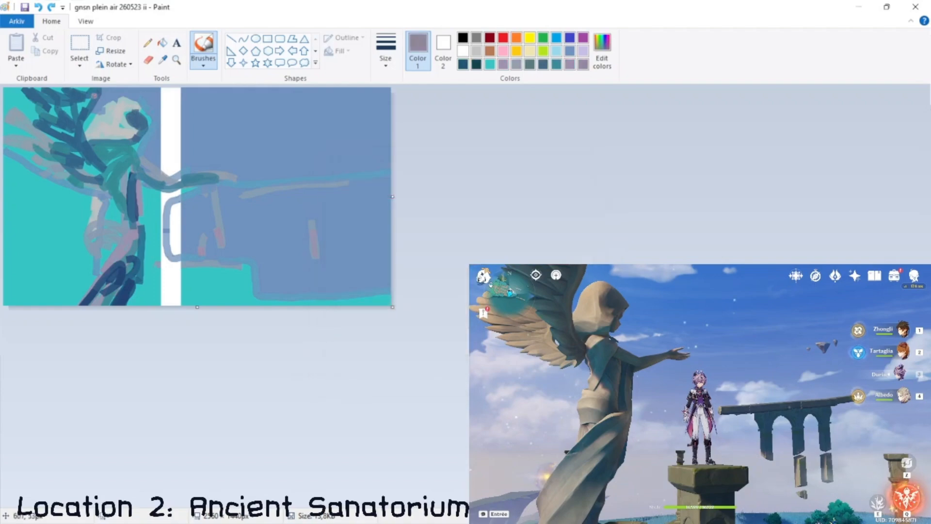
pyautogui.click(606, 63)
pyautogui.click(606, 249)
pyautogui.click(354, 349)
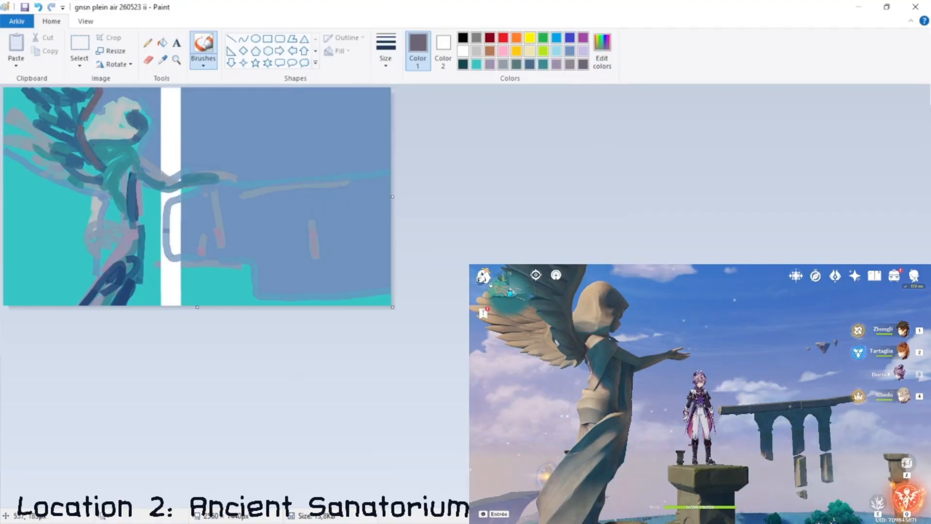
# Block in the stone pedestal below the character with dark mauve gray, and its shaded side with the lighter mauve gray.
pyautogui.moveTo(199, 269)
pyautogui.mouseDown()
pyautogui.moveTo(264, 271)
pyautogui.moveTo(212, 271)
pyautogui.moveTo(212, 292)
pyautogui.moveTo(264, 279)
pyautogui.moveTo(245, 304)
pyautogui.mouseUp()
pyautogui.moveTo(229, 291)
pyautogui.mouseDown()
pyautogui.moveTo(229, 304)
pyautogui.moveTo(215, 305)
pyautogui.mouseUp()
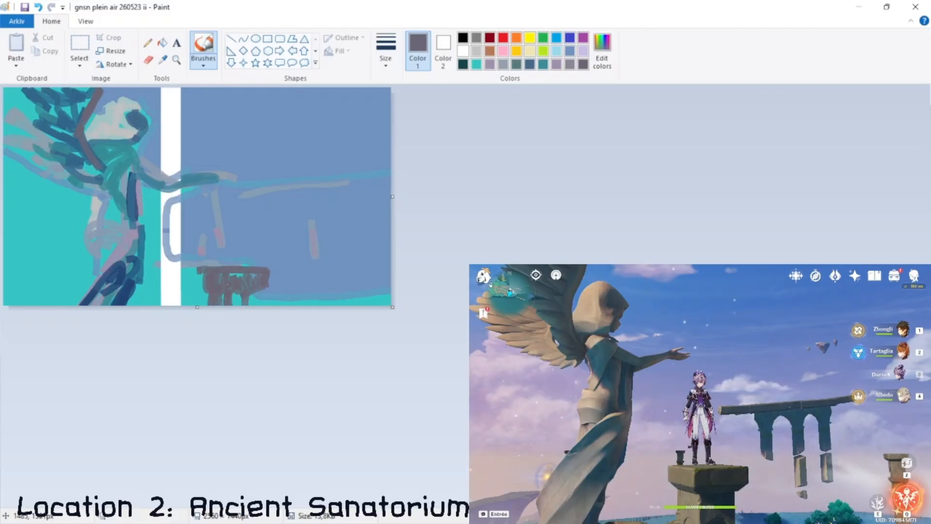
pyautogui.click(570, 65)
pyautogui.moveTo(202, 271)
pyautogui.mouseDown()
pyautogui.moveTo(175, 273)
pyautogui.moveTo(173, 285)
pyautogui.moveTo(189, 301)
pyautogui.moveTo(174, 287)
pyautogui.moveTo(181, 300)
pyautogui.moveTo(205, 304)
pyautogui.mouseUp()
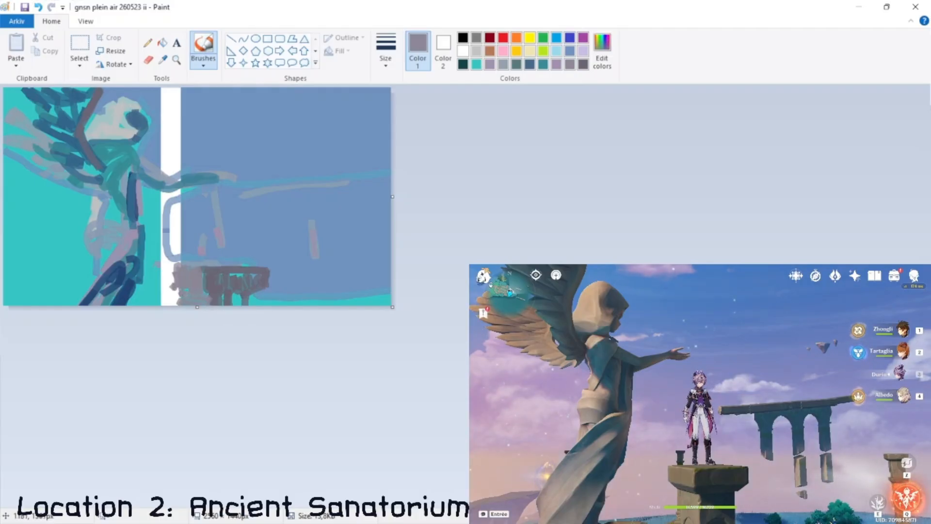
# Sample a grayish teal from the pedestal area and brush it along the pedestal's upper surface.
pyautogui.click(163, 59)
pyautogui.click(177, 269)
pyautogui.moveTo(174, 271)
pyautogui.mouseDown()
pyautogui.moveTo(190, 282)
pyautogui.moveTo(204, 268)
pyautogui.mouseUp()
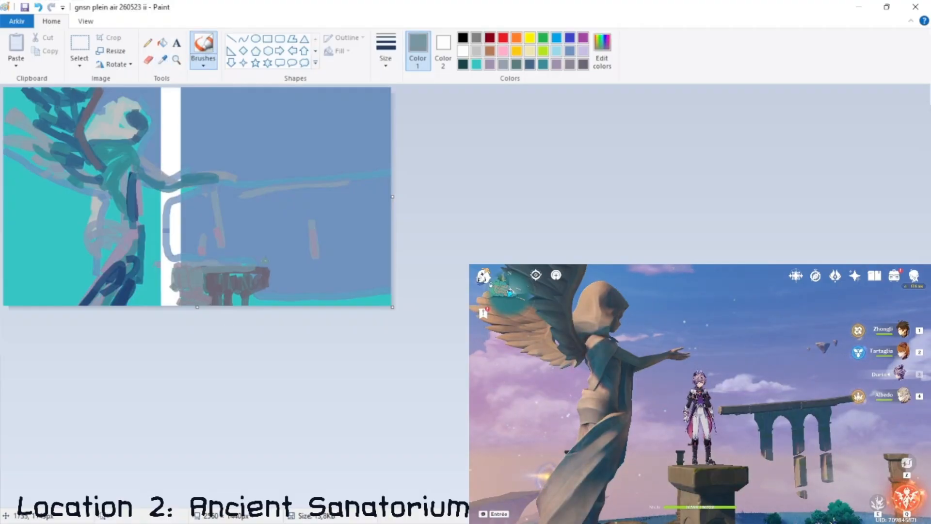
# Paint the character's boots above the pedestal in dark mauve gray, undoing stray marks and adjusting the brush color.
pyautogui.click(584, 64)
pyautogui.moveTo(230, 247)
pyautogui.mouseDown()
pyautogui.moveTo(230, 265)
pyautogui.moveTo(215, 258)
pyautogui.mouseUp()
pyautogui.hotkey('ctrl', 'z')
pyautogui.hotkey('ctrl', 'z')
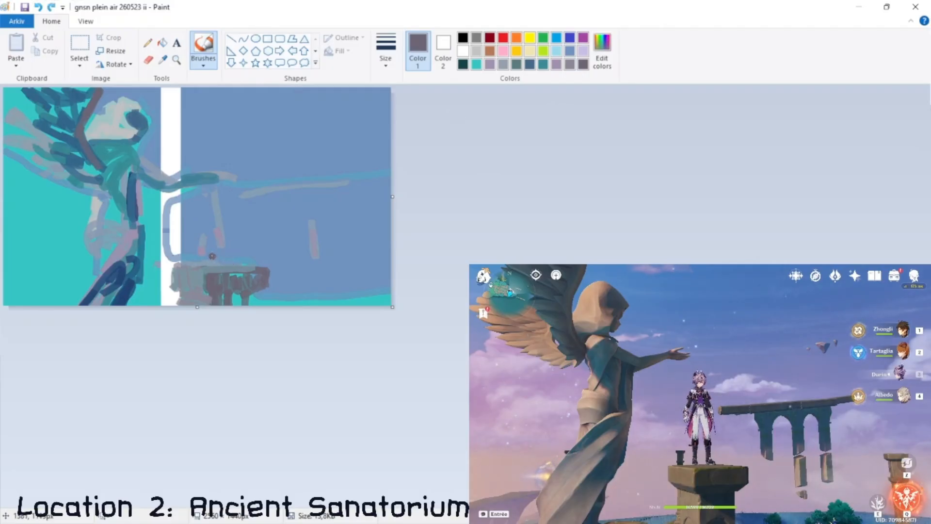
pyautogui.click(602, 53)
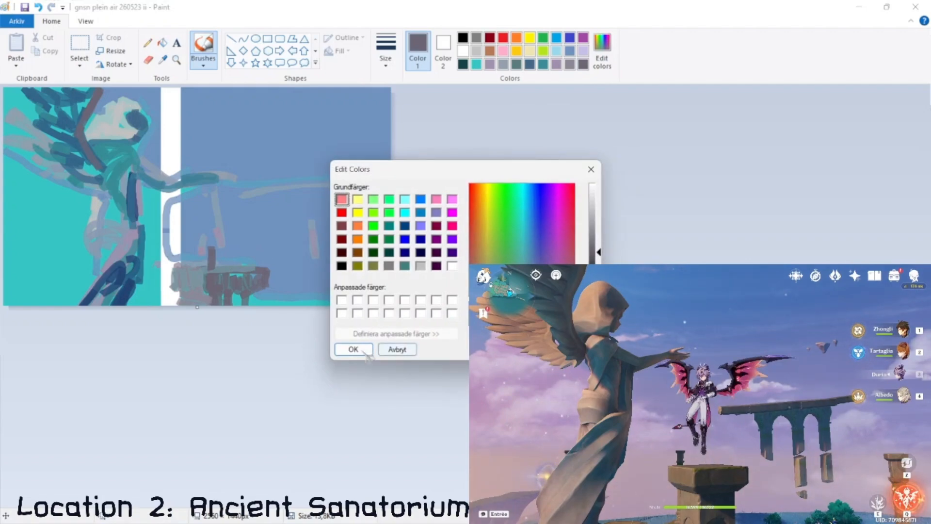
pyautogui.press('Return')
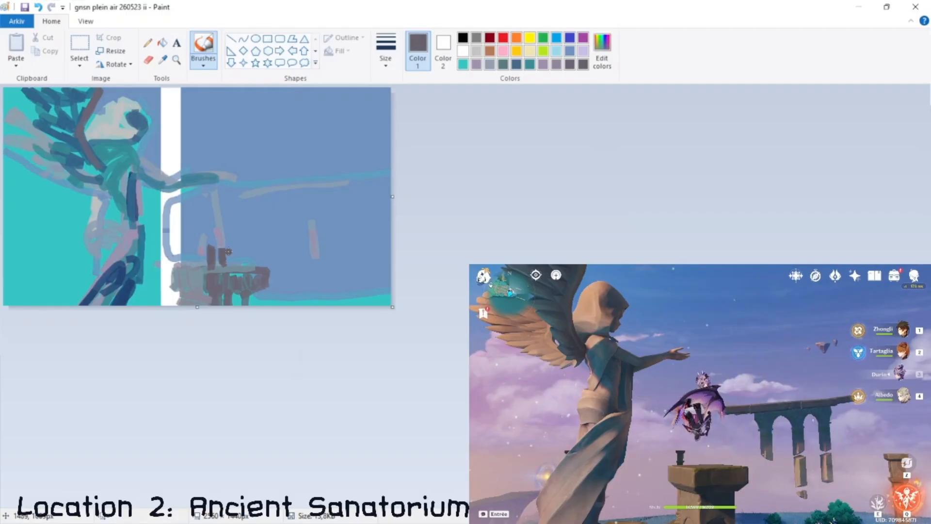
# Mix a darker purple and paint the character's boots, jacket and head with it, plus a dab at the statue's shoulder.
pyautogui.click(602, 51)
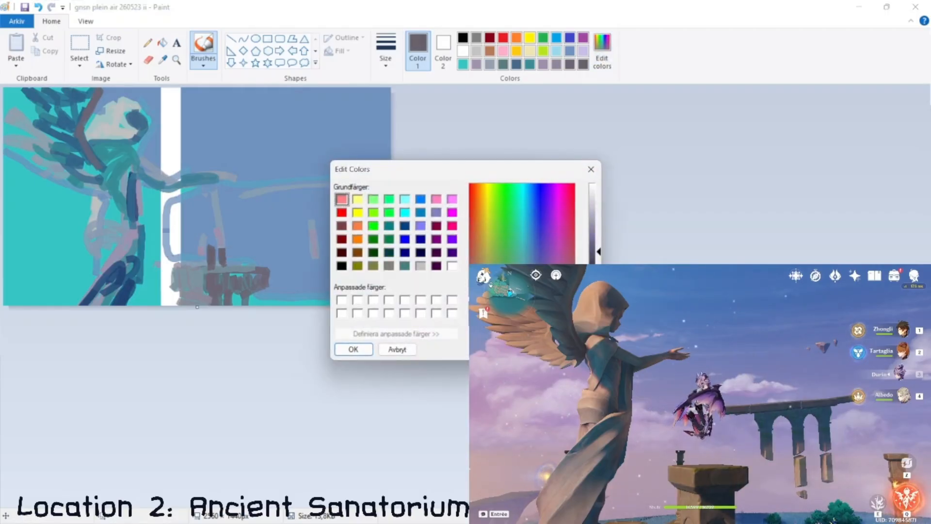
pyautogui.moveTo(600, 254); pyautogui.dragTo(600, 256)
pyautogui.click(351, 350)
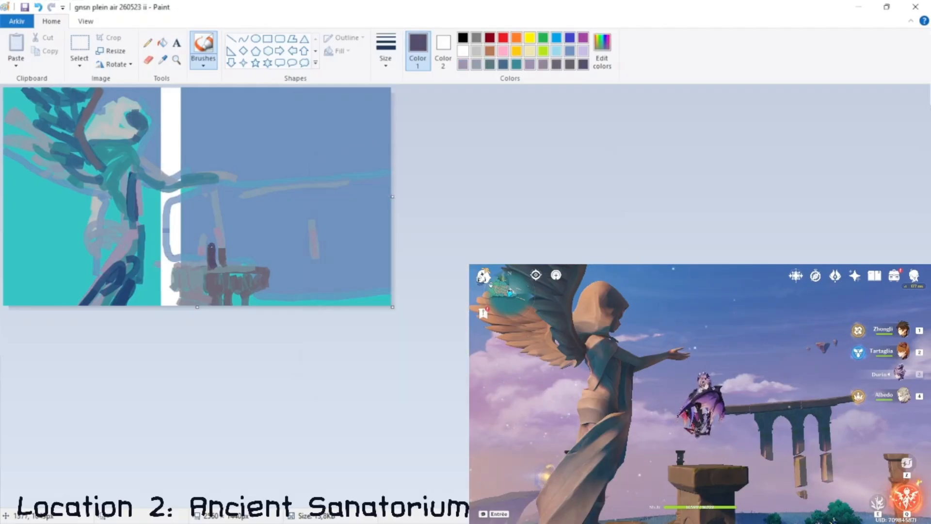
pyautogui.moveTo(214, 247); pyautogui.dragTo(227, 267)
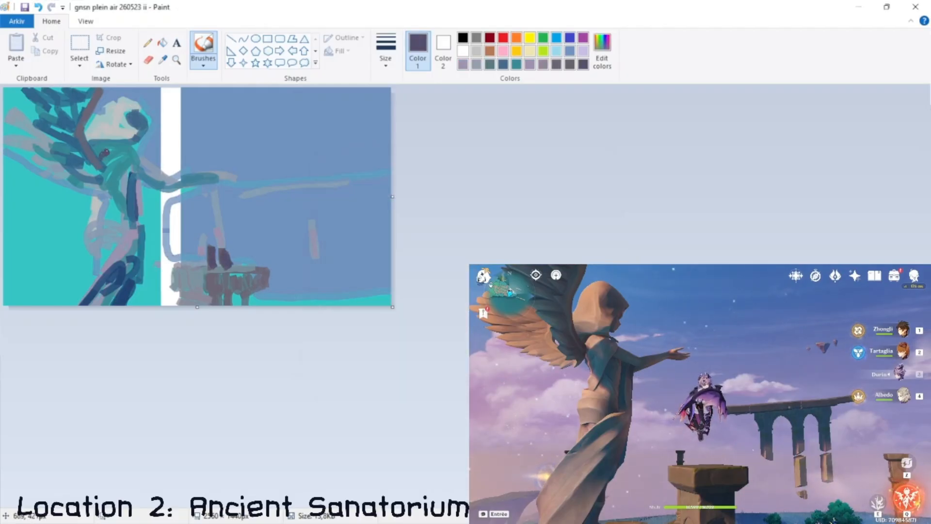
pyautogui.moveTo(104, 159); pyautogui.dragTo(113, 151)
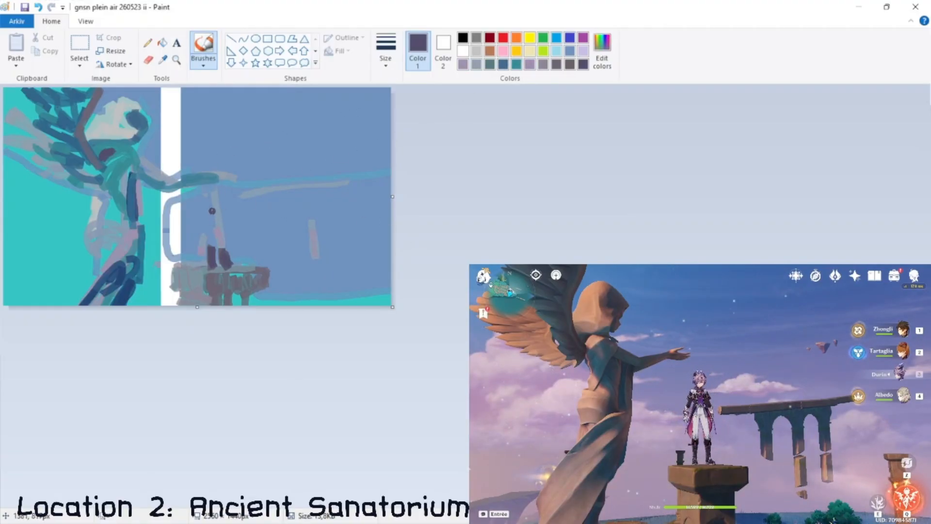
pyautogui.moveTo(211, 205)
pyautogui.mouseDown()
pyautogui.moveTo(208, 225)
pyautogui.moveTo(221, 232)
pyautogui.mouseUp()
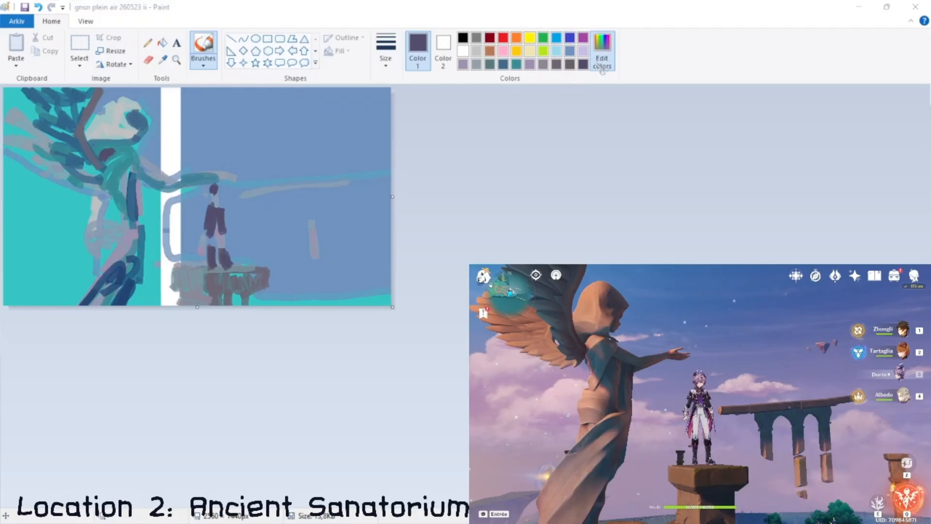
# Mix a reddish purple and paint the ruin's long horizontal beam and the small floating rock above it.
pyautogui.click(602, 51)
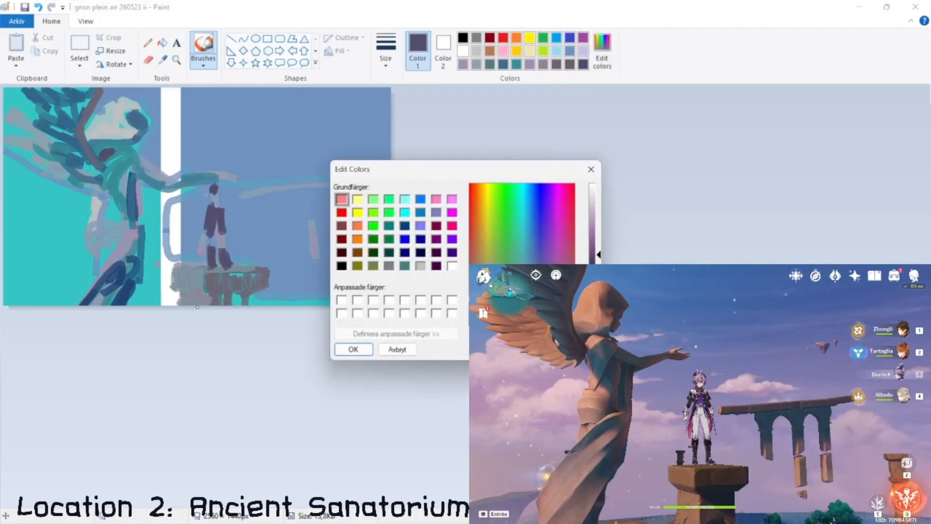
pyautogui.click(363, 350)
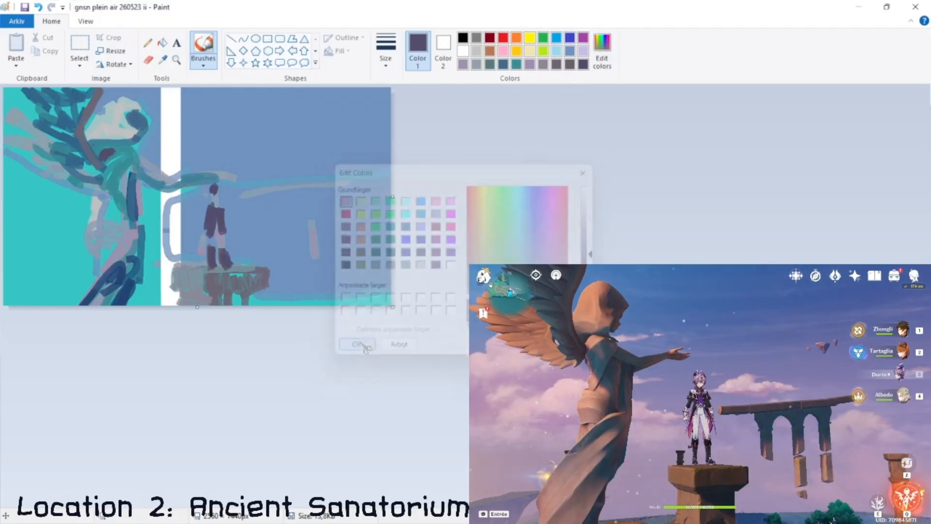
pyautogui.moveTo(243, 218); pyautogui.dragTo(236, 217)
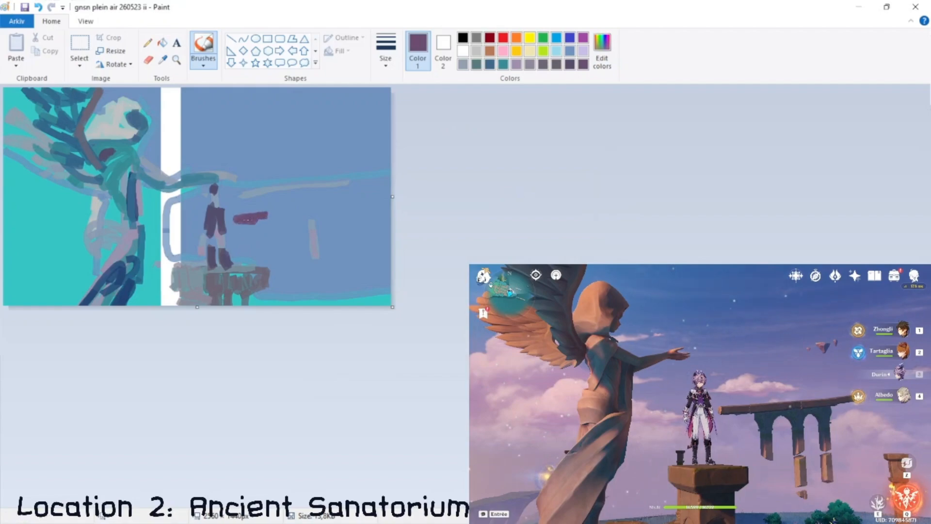
pyautogui.moveTo(366, 212)
pyautogui.mouseDown()
pyautogui.moveTo(281, 217)
pyautogui.moveTo(357, 212)
pyautogui.moveTo(383, 207)
pyautogui.mouseUp()
pyautogui.moveTo(338, 164); pyautogui.dragTo(342, 161)
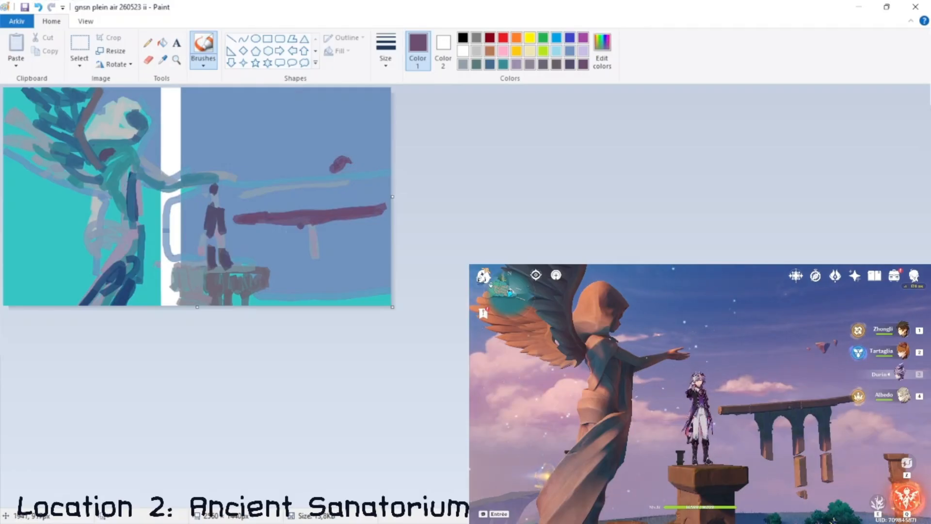
# Dab light yellow onto the character's trousers and mix a darker shade of that yellow.
pyautogui.click(532, 50)
pyautogui.moveTo(210, 234); pyautogui.dragTo(212, 245)
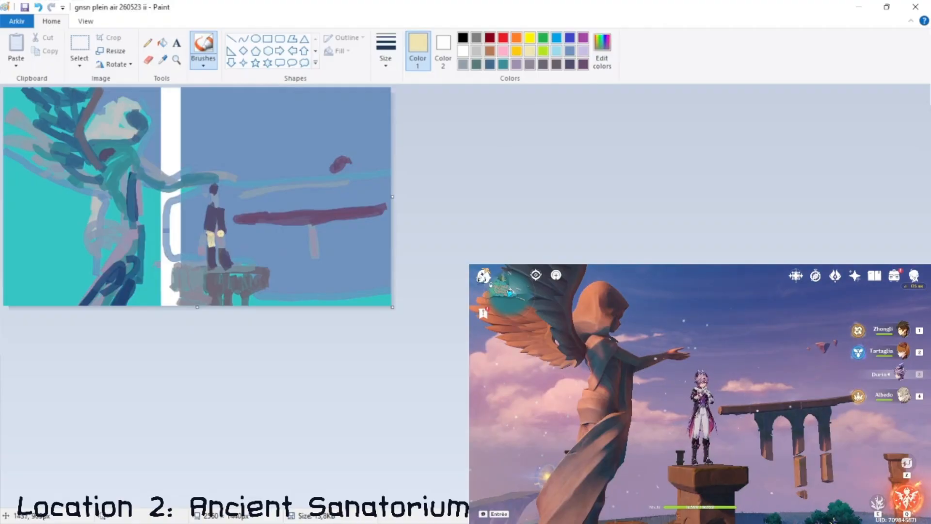
pyautogui.click(602, 51)
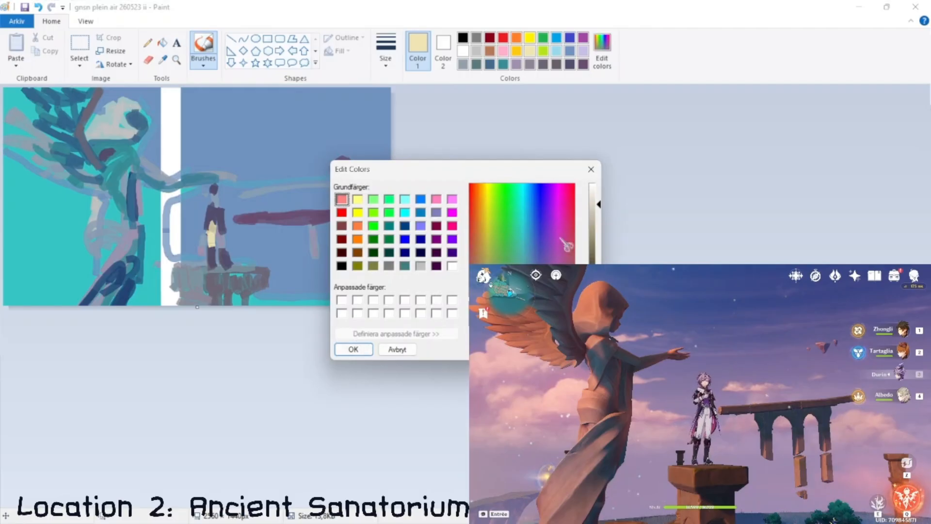
pyautogui.click(593, 229)
pyautogui.click(353, 349)
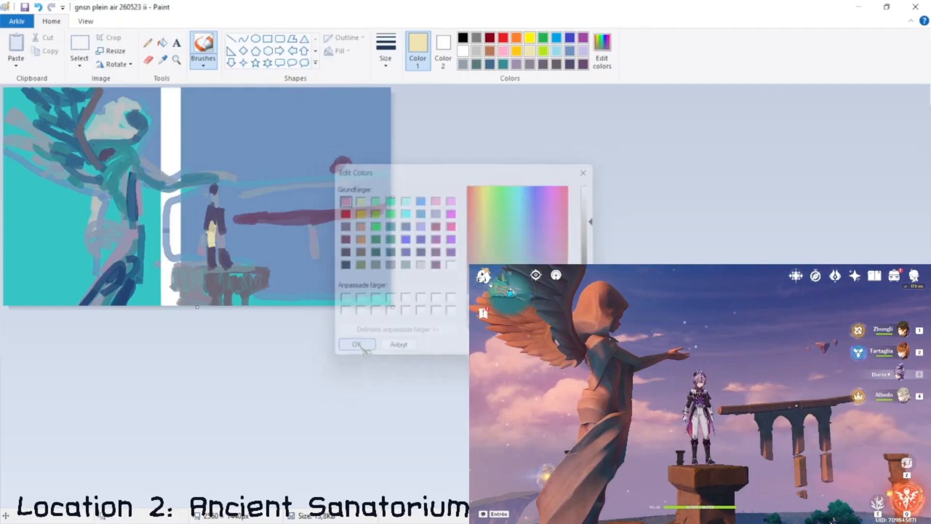
# Paint beige patches on the small standing figure's clothing, then mix a pink and paint the figure's coat tails with it.
pyautogui.moveTo(211, 233)
pyautogui.mouseDown()
pyautogui.moveTo(214, 184)
pyautogui.moveTo(222, 192)
pyautogui.moveTo(210, 199)
pyautogui.moveTo(203, 235)
pyautogui.moveTo(231, 235)
pyautogui.mouseUp()
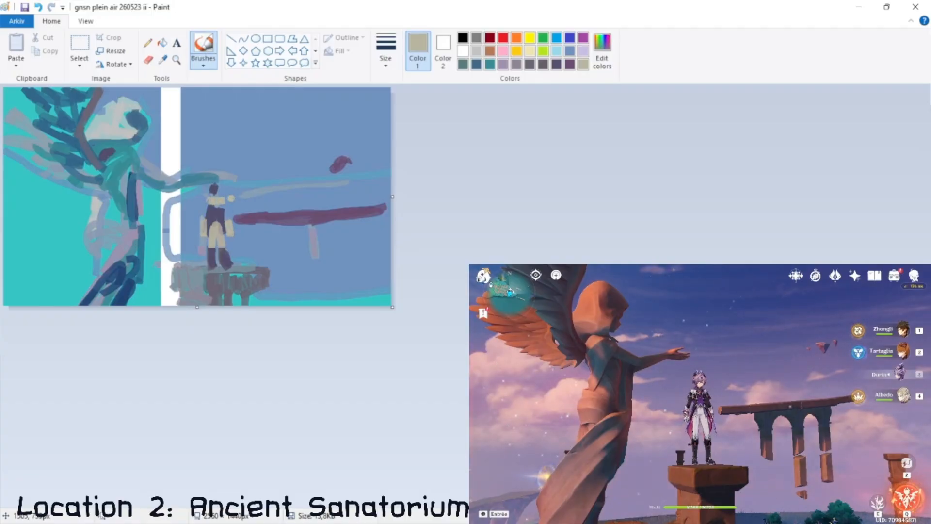
pyautogui.click(606, 50)
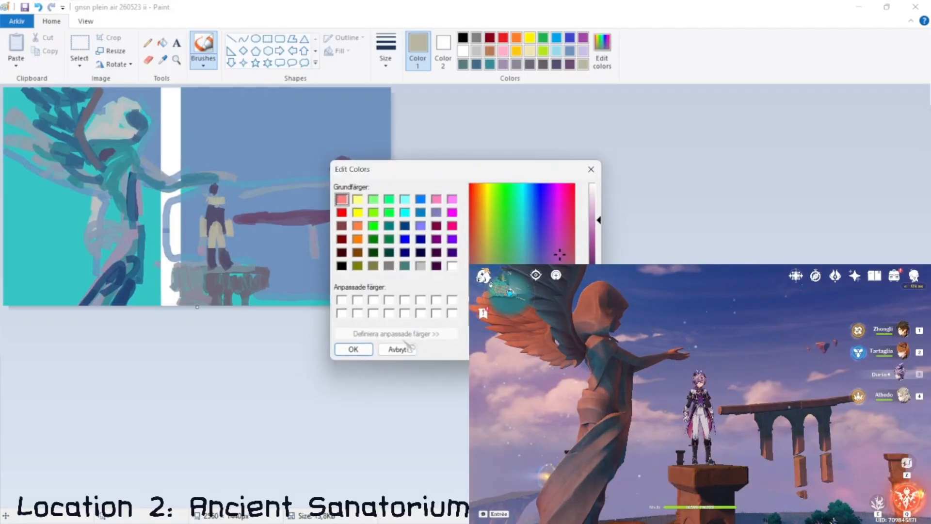
pyautogui.click(353, 349)
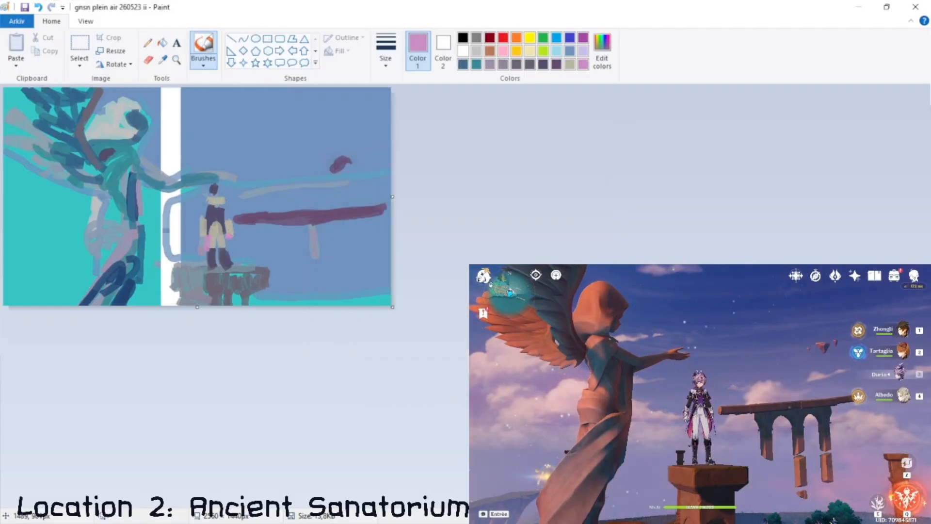
pyautogui.moveTo(229, 234)
pyautogui.mouseDown()
pyautogui.moveTo(233, 249)
pyautogui.moveTo(226, 225)
pyautogui.moveTo(194, 228)
pyautogui.mouseUp()
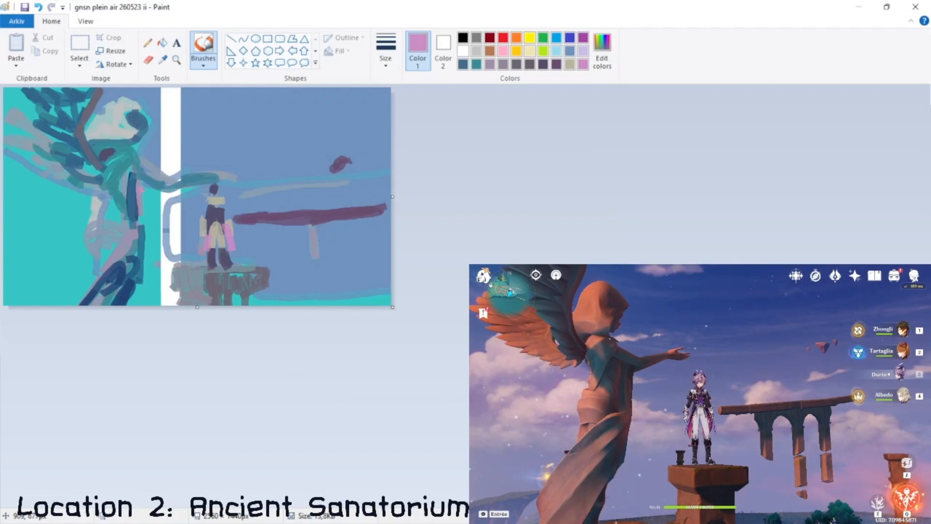
# Mix a deep crimson brush colour.
pyautogui.click(602, 51)
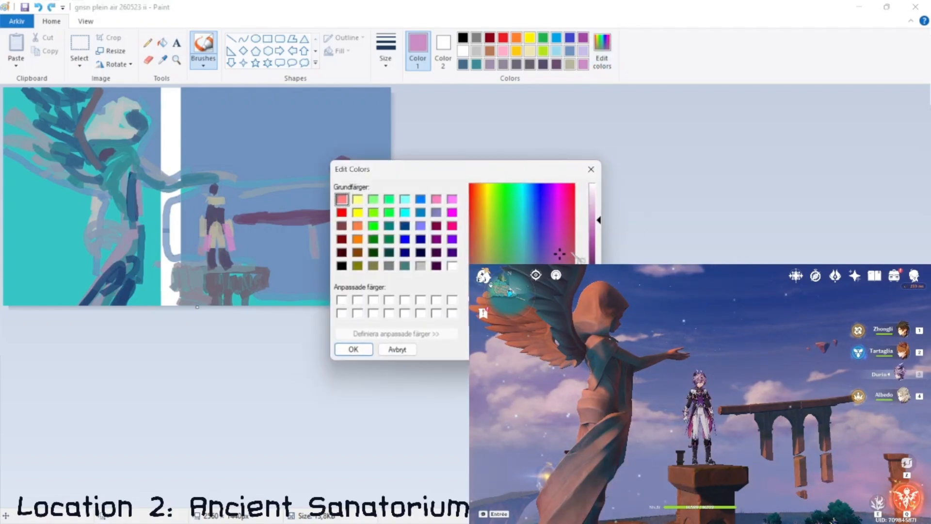
pyautogui.click(570, 251)
pyautogui.click(569, 231)
pyautogui.moveTo(598, 219); pyautogui.dragTo(592, 256)
pyautogui.click(569, 234)
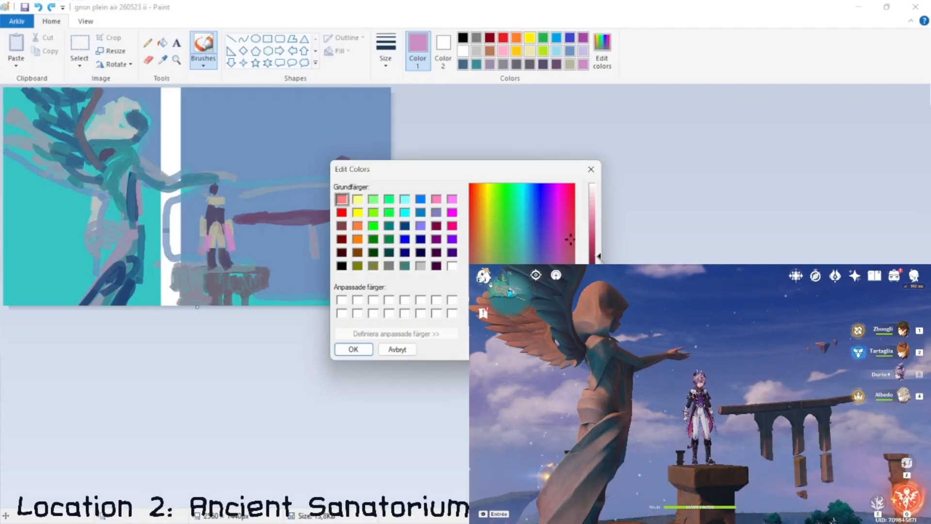
pyautogui.click(568, 236)
pyautogui.click(569, 227)
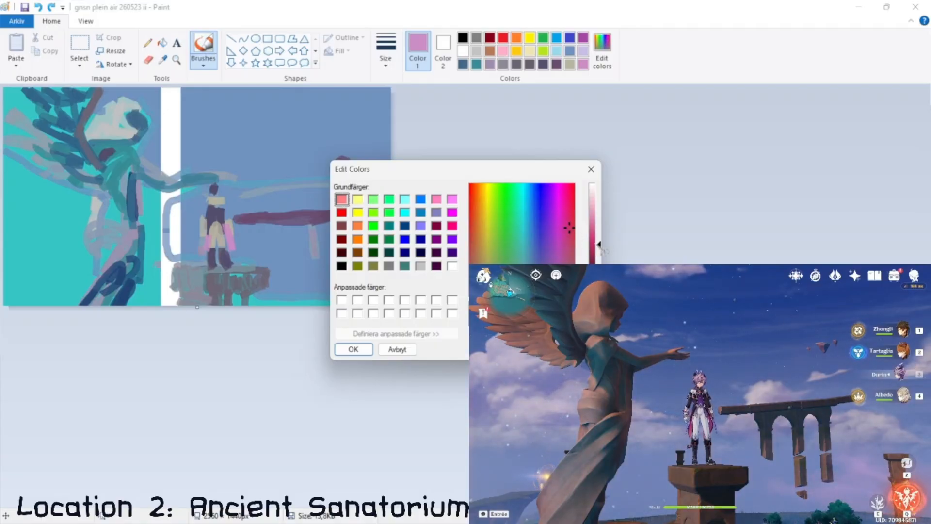
pyautogui.click(359, 349)
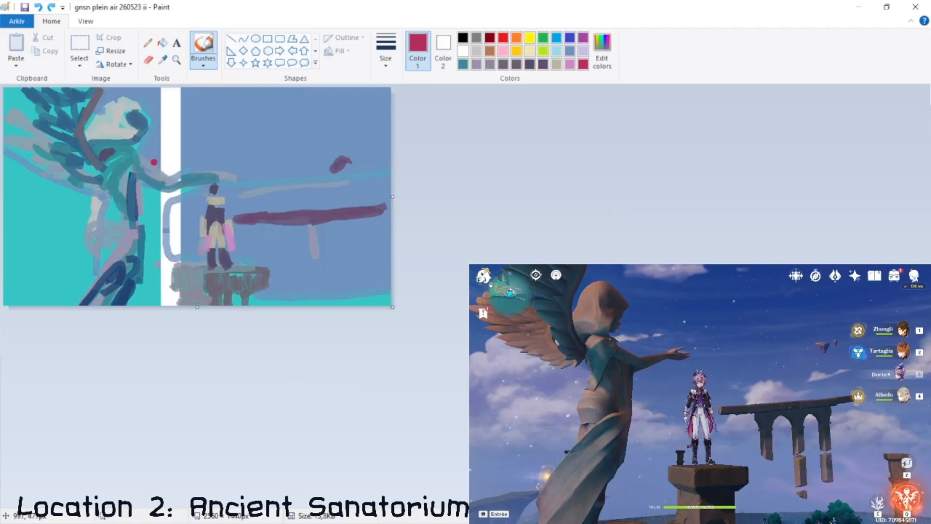
# Paint crimson accent strokes on the front of the statue's hood and along its outstretched arm.
pyautogui.moveTo(126, 101); pyautogui.dragTo(151, 115)
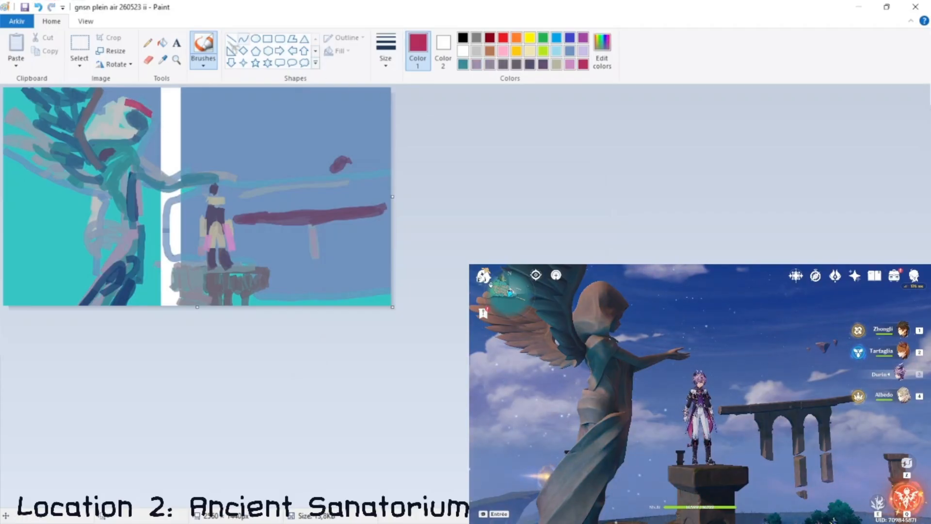
pyautogui.hotkey('ctrl', 'z')
pyautogui.moveTo(137, 105); pyautogui.dragTo(150, 116)
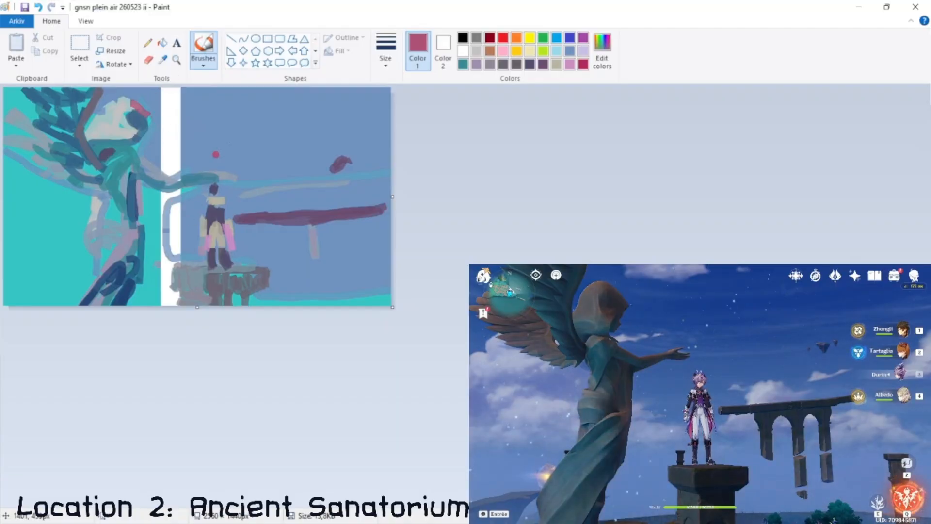
pyautogui.moveTo(174, 178)
pyautogui.mouseDown()
pyautogui.moveTo(204, 174)
pyautogui.moveTo(168, 179)
pyautogui.mouseUp()
pyautogui.hotkey('ctrl', 'z')
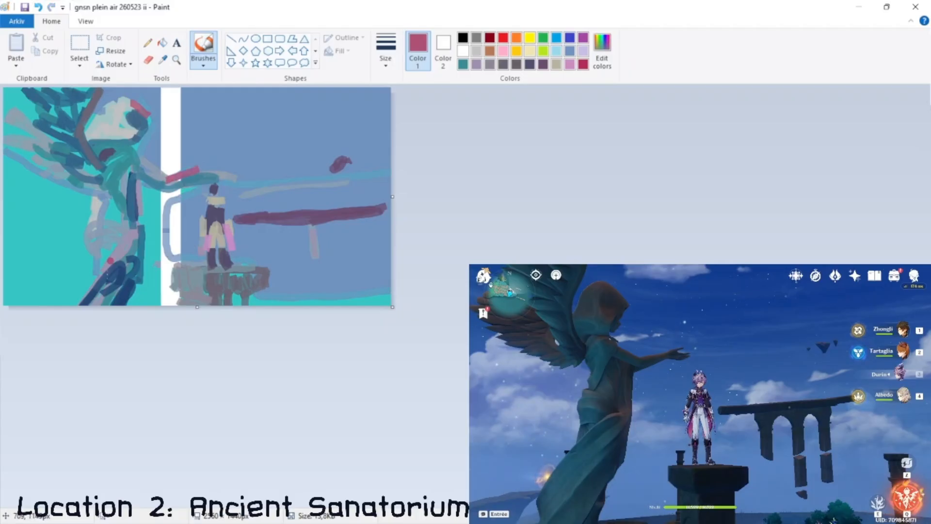
# Mix a darker version of the grey-blue swatch and paint loose strokes between the statue and the figure.
pyautogui.click(571, 51)
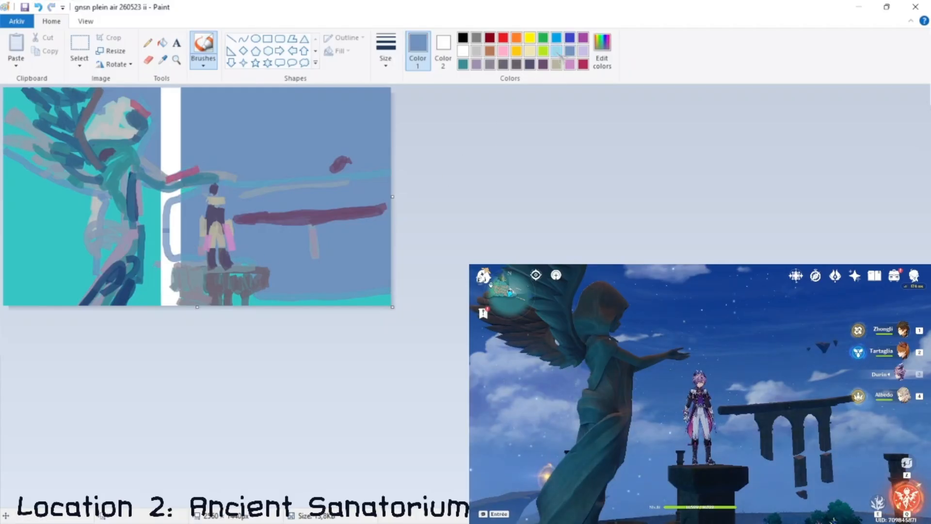
pyautogui.click(612, 50)
pyautogui.click(602, 240)
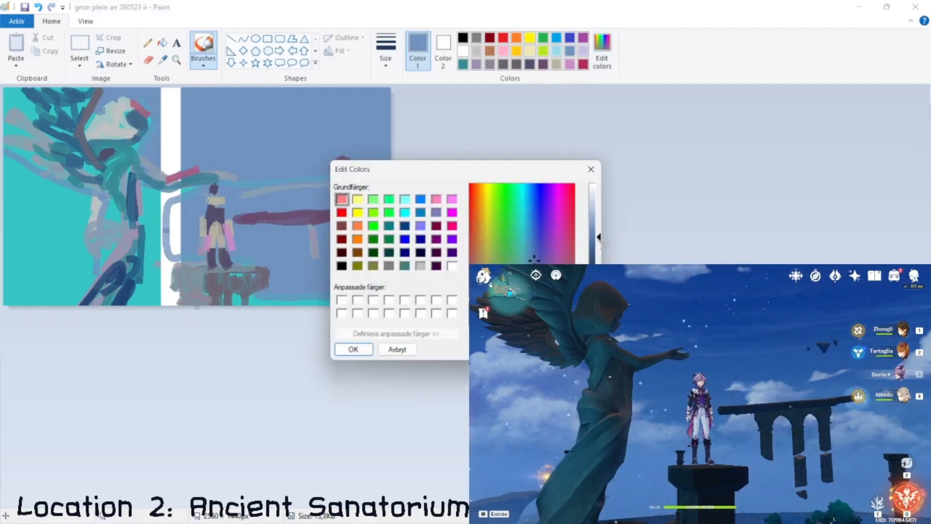
pyautogui.click(353, 349)
pyautogui.moveTo(150, 190)
pyautogui.mouseDown()
pyautogui.moveTo(151, 241)
pyautogui.moveTo(197, 191)
pyautogui.moveTo(180, 218)
pyautogui.moveTo(192, 239)
pyautogui.mouseUp()
# Paint dark blue shading and hanging pillars along the ruined bridge.
pyautogui.moveTo(271, 227)
pyautogui.mouseDown()
pyautogui.moveTo(313, 230)
pyautogui.moveTo(310, 264)
pyautogui.moveTo(303, 228)
pyautogui.moveTo(298, 255)
pyautogui.mouseUp()
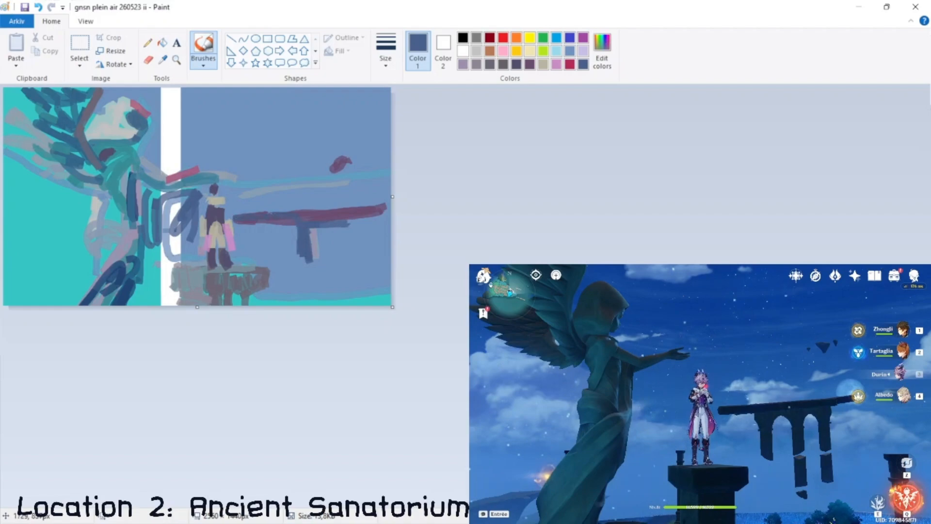
pyautogui.moveTo(270, 213)
pyautogui.mouseDown()
pyautogui.moveTo(377, 205)
pyautogui.moveTo(347, 206)
pyautogui.mouseUp()
pyautogui.moveTo(347, 221)
pyautogui.mouseDown()
pyautogui.moveTo(349, 241)
pyautogui.moveTo(329, 240)
pyautogui.moveTo(332, 286)
pyautogui.mouseUp()
# Add dark blue strokes beside the pedestal and in the lower right corner of the painting.
pyautogui.click(333, 257)
pyautogui.moveTo(258, 266)
pyautogui.mouseDown()
pyautogui.moveTo(263, 283)
pyautogui.moveTo(253, 301)
pyautogui.moveTo(263, 295)
pyautogui.mouseUp()
pyautogui.moveTo(277, 287); pyautogui.dragTo(304, 285)
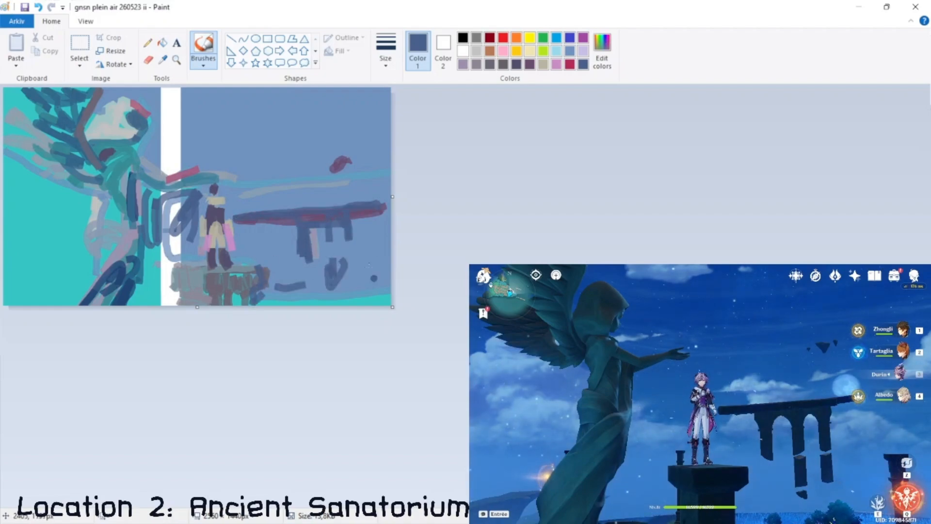
pyautogui.moveTo(368, 264)
pyautogui.mouseDown()
pyautogui.moveTo(383, 261)
pyautogui.moveTo(377, 299)
pyautogui.mouseUp()
# Paint a row of white dots for the game icons along the painting's upper right edge.
pyautogui.click(463, 51)
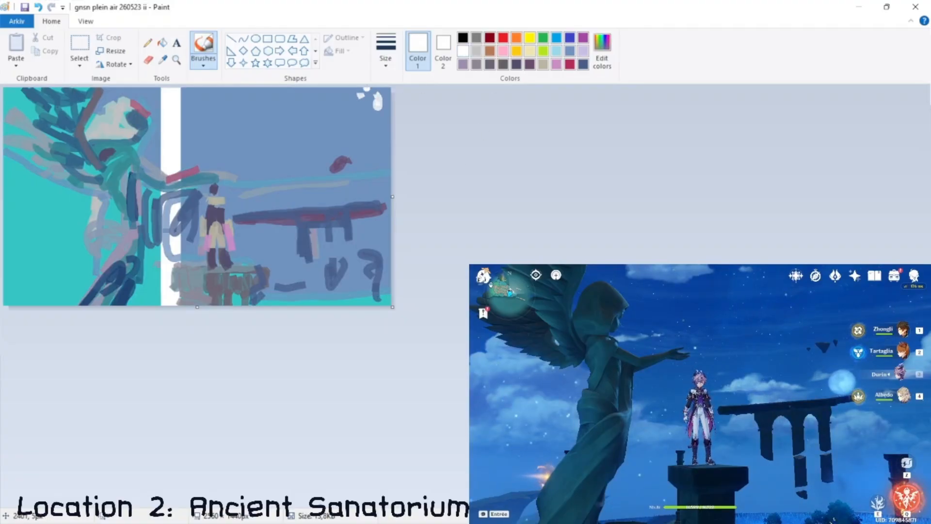
pyautogui.hotkey('ctrl', 'z')
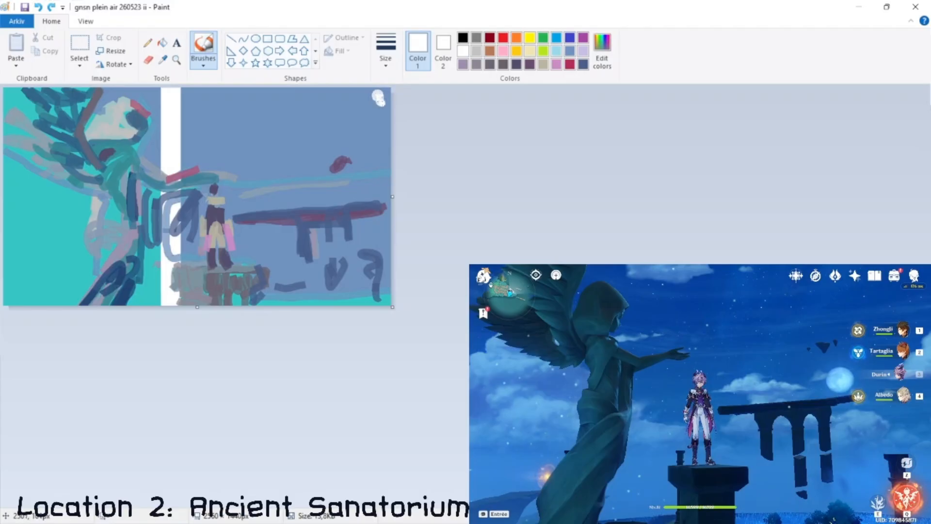
pyautogui.moveTo(382, 103); pyautogui.dragTo(381, 101)
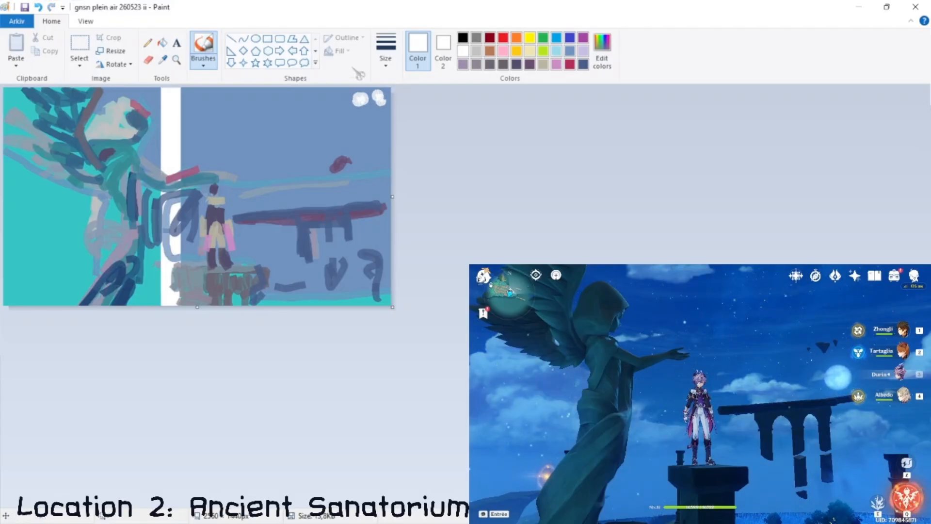
pyautogui.moveTo(342, 97); pyautogui.dragTo(283, 93)
pyautogui.moveTo(272, 96)
pyautogui.mouseDown()
pyautogui.moveTo(263, 94)
pyautogui.moveTo(269, 106)
pyautogui.mouseUp()
# Paint white interface marks over the wing, in both lower corners and down the right edge of the painting.
pyautogui.moveTo(77, 99)
pyautogui.mouseDown()
pyautogui.moveTo(11, 96)
pyautogui.moveTo(13, 130)
pyautogui.mouseUp()
pyautogui.moveTo(16, 294)
pyautogui.mouseDown()
pyautogui.moveTo(8, 296)
pyautogui.moveTo(41, 296)
pyautogui.mouseUp()
pyautogui.click(368, 297)
pyautogui.moveTo(368, 299); pyautogui.dragTo(346, 301)
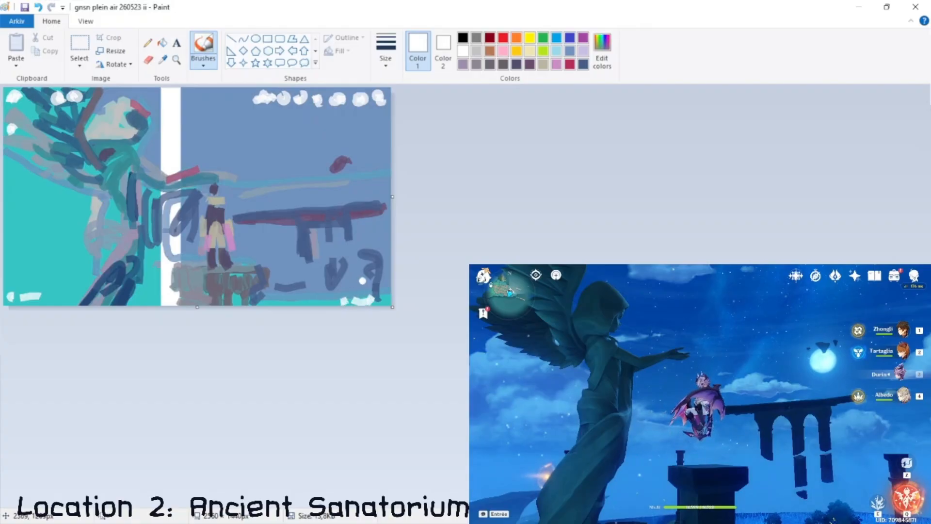
pyautogui.click(374, 260)
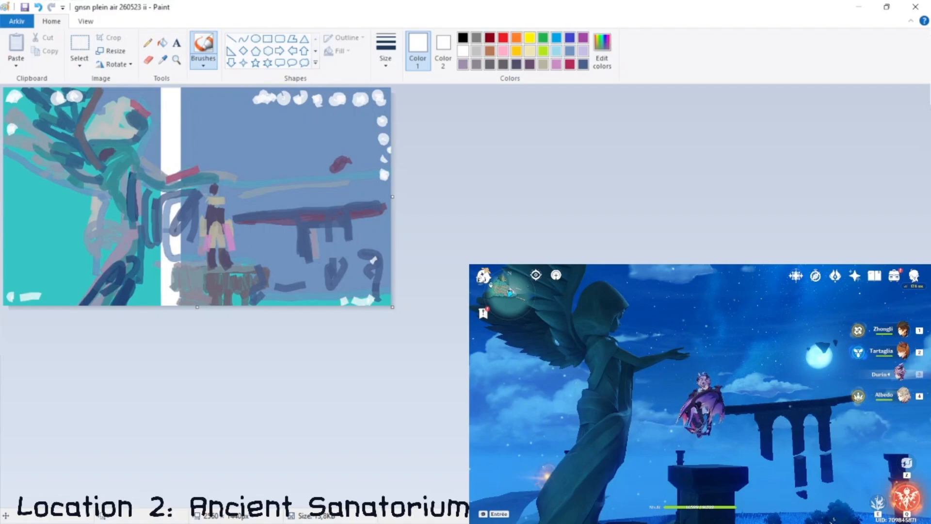
# Add light grey strokes beside the floating rock and give the standing figure lavender hair.
pyautogui.click(477, 51)
pyautogui.moveTo(366, 155)
pyautogui.mouseDown()
pyautogui.moveTo(390, 158)
pyautogui.moveTo(334, 163)
pyautogui.mouseUp()
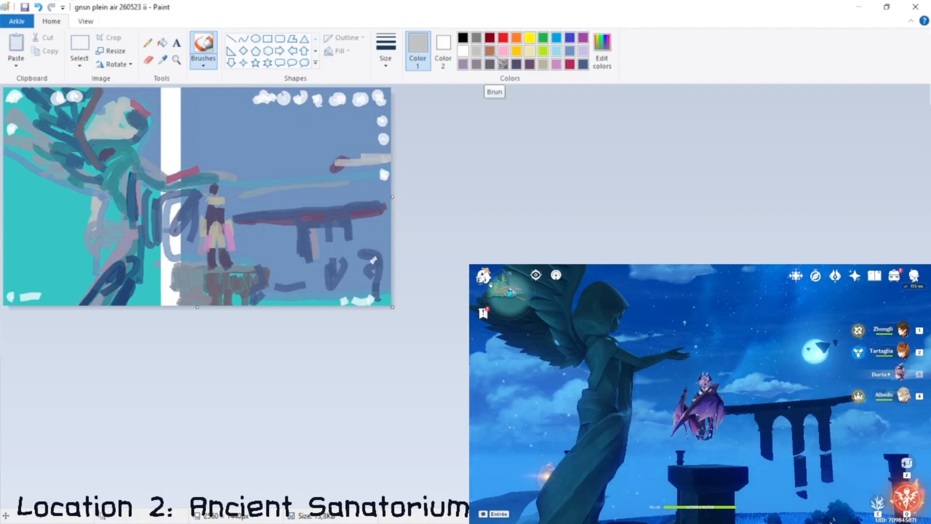
pyautogui.click(583, 52)
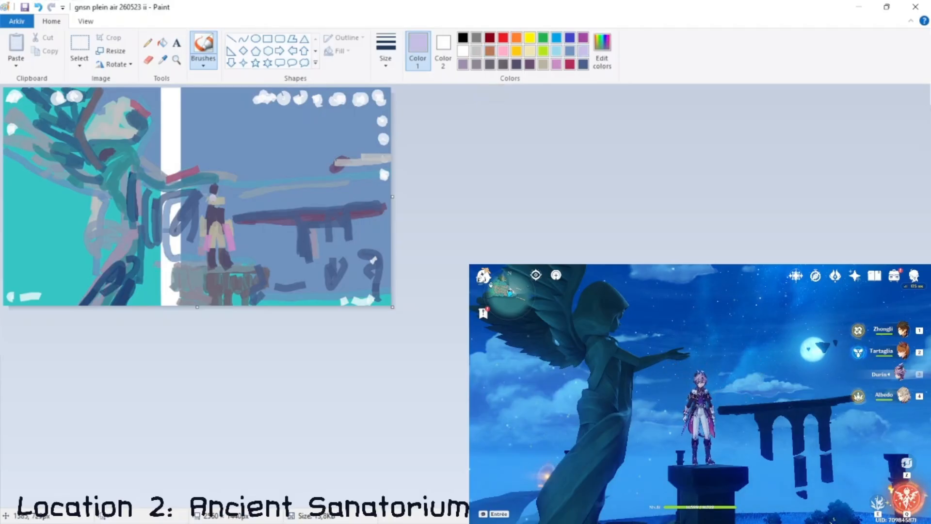
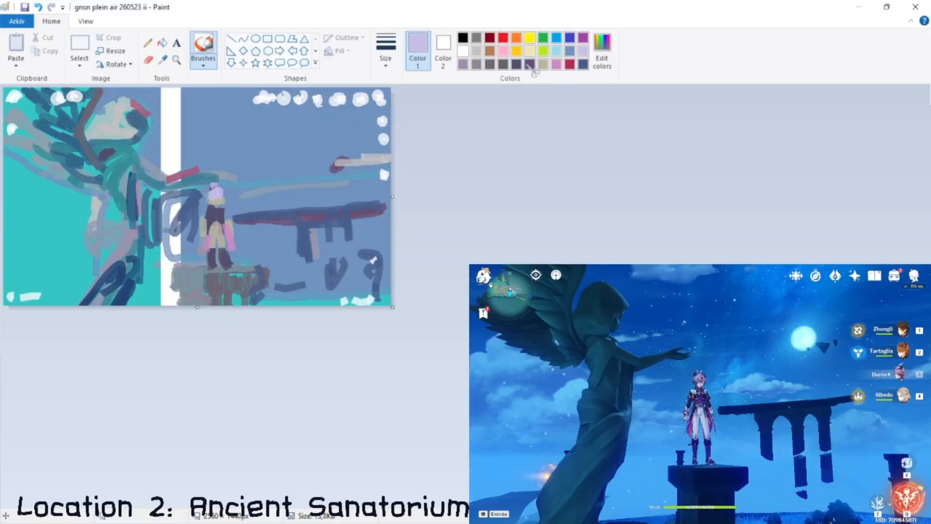
# Paint the figure's face shadow, torso and sleeves in dark purple tones, mixing a darker shade for the coat.
pyautogui.click(531, 65)
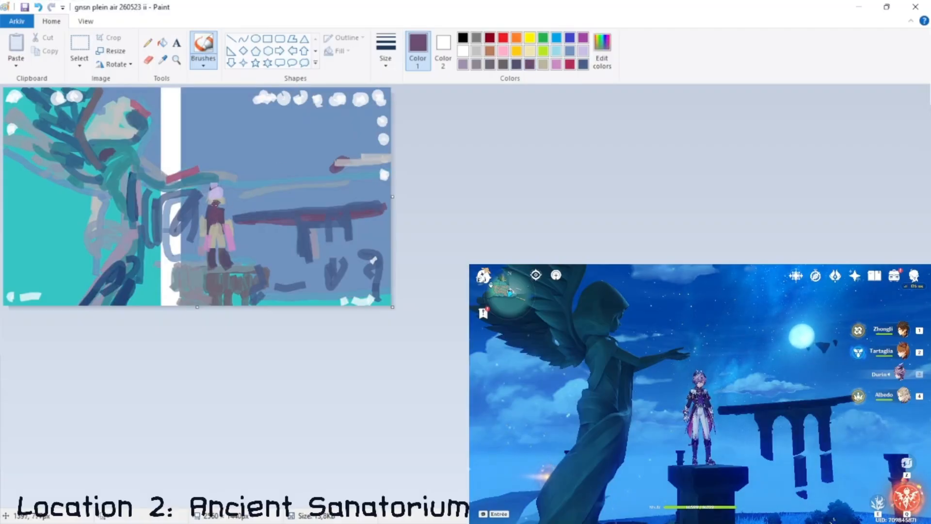
pyautogui.click(602, 51)
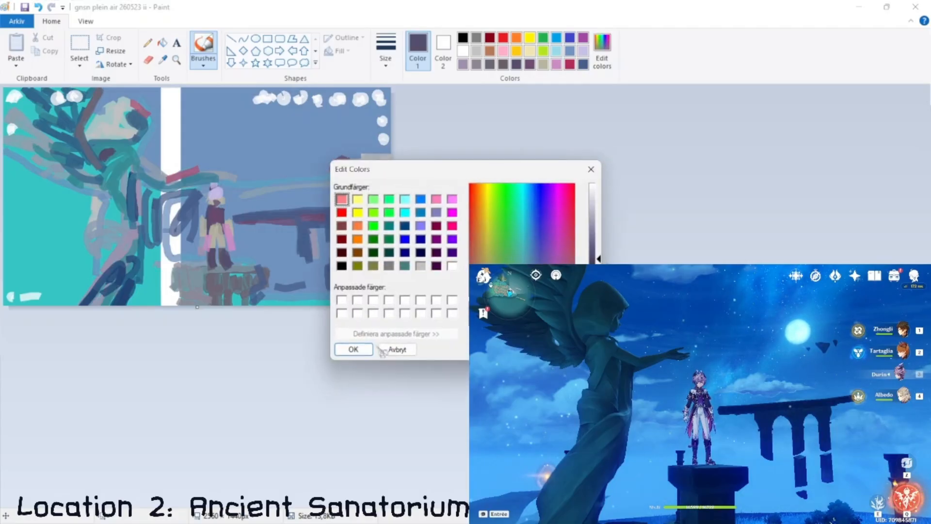
pyautogui.click(353, 349)
pyautogui.moveTo(206, 208)
pyautogui.mouseDown()
pyautogui.moveTo(204, 227)
pyautogui.moveTo(230, 220)
pyautogui.moveTo(214, 213)
pyautogui.moveTo(226, 207)
pyautogui.moveTo(220, 215)
pyautogui.mouseUp()
# Try light grey and grey-blue strokes on the figure's shoulders, undoing each attempt.
pyautogui.click(476, 51)
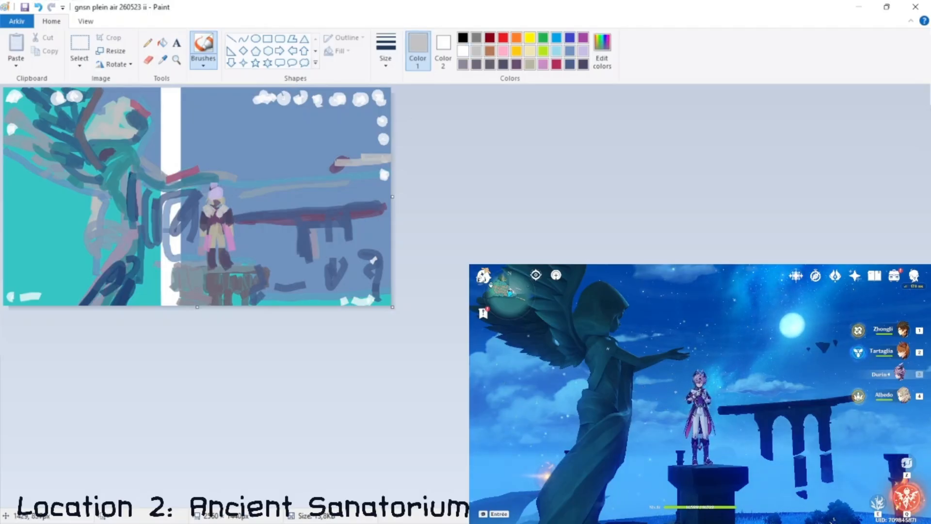
pyautogui.click(602, 51)
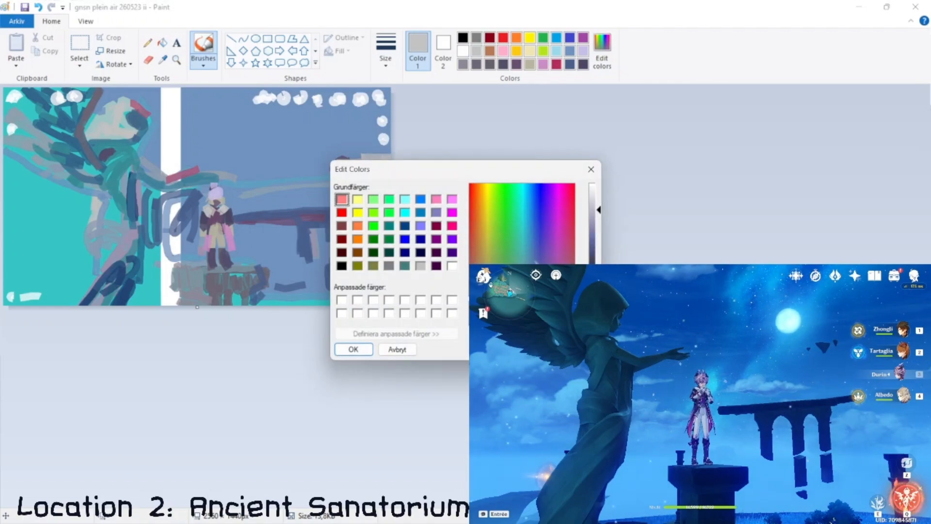
pyautogui.click(367, 351)
pyautogui.hotkey('ctrl', 'z')
pyautogui.hotkey('ctrl', 'z')
pyautogui.moveTo(208, 209); pyautogui.dragTo(218, 215)
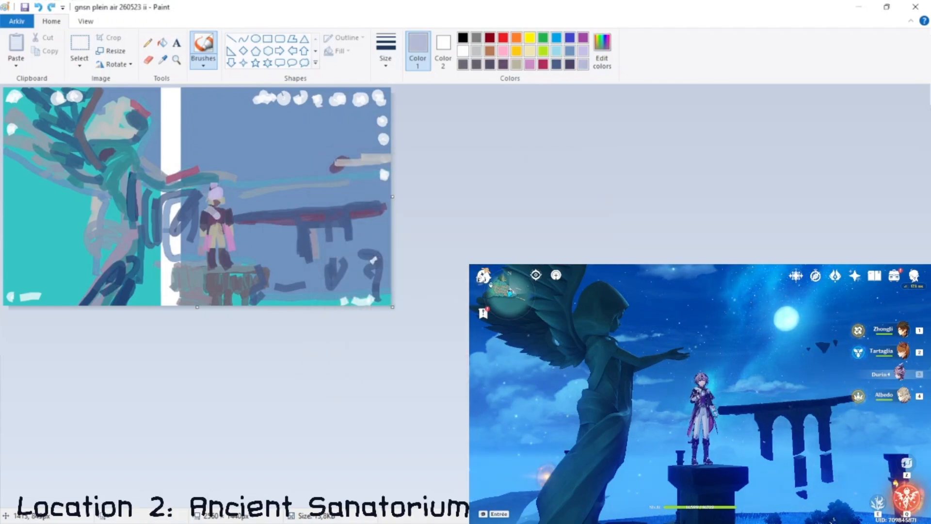
pyautogui.click(602, 51)
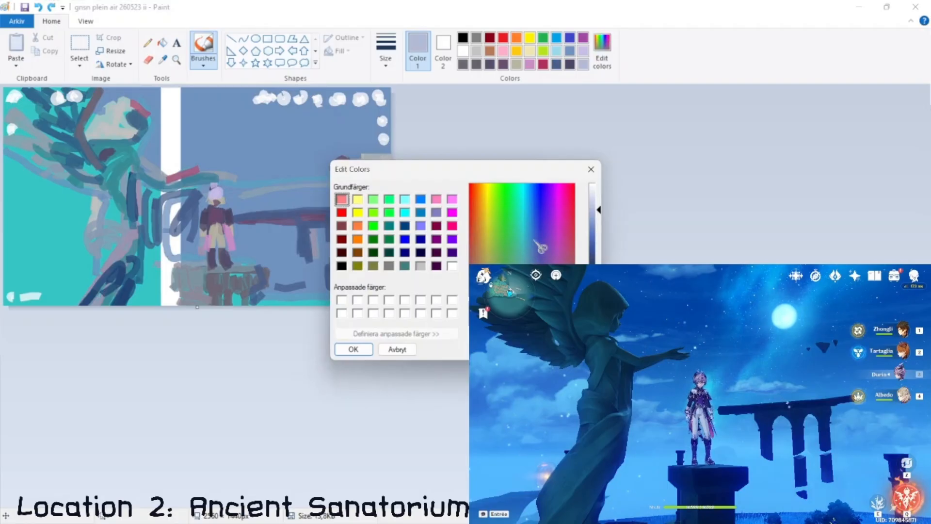
pyautogui.click(353, 349)
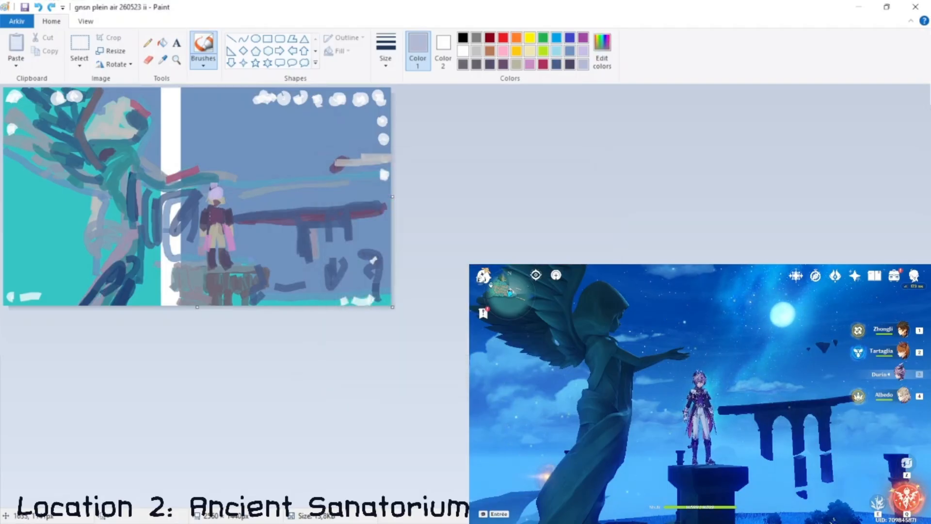
pyautogui.moveTo(206, 212); pyautogui.dragTo(221, 213)
pyautogui.hotkey('ctrl', 'z')
pyautogui.hotkey('ctrl', 'z')
# Mix a pale grey-blue and paint the figure's shoulder patches and trousers with it.
pyautogui.click(602, 51)
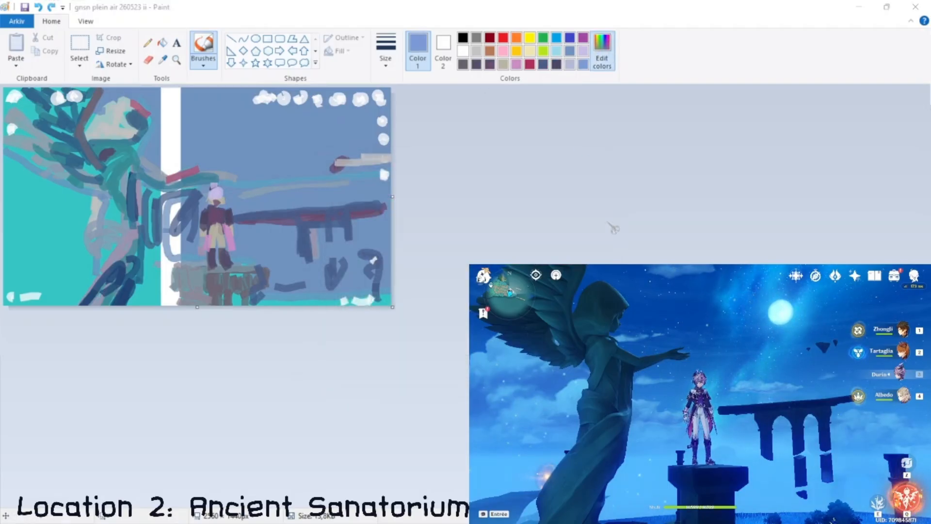
pyautogui.click(529, 243)
pyautogui.click(355, 350)
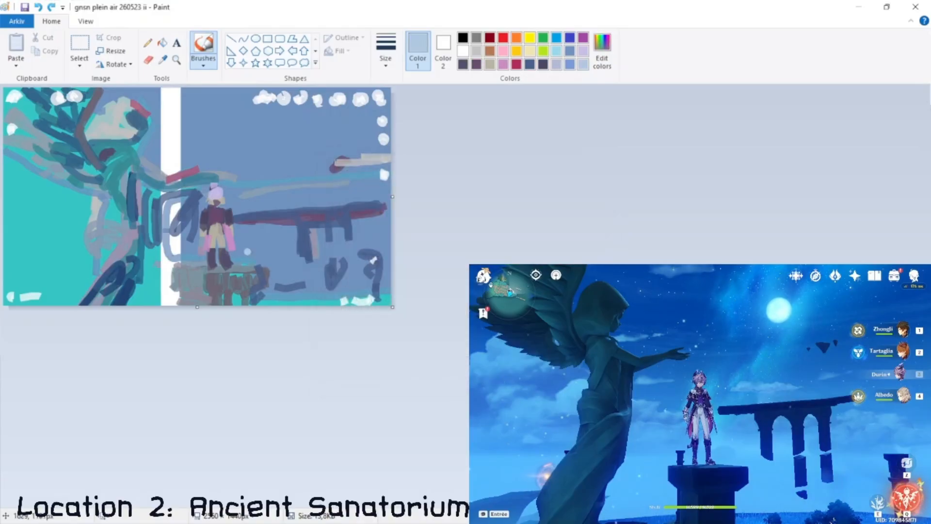
pyautogui.moveTo(204, 212); pyautogui.dragTo(213, 206)
pyautogui.moveTo(224, 207)
pyautogui.mouseDown()
pyautogui.moveTo(231, 211)
pyautogui.moveTo(210, 215)
pyautogui.moveTo(232, 207)
pyautogui.mouseUp()
pyautogui.hotkey('ctrl', 'z')
pyautogui.hotkey('ctrl', 'z')
pyautogui.hotkey('ctrl', 'z')
pyautogui.moveTo(216, 238)
pyautogui.mouseDown()
pyautogui.moveTo(213, 248)
pyautogui.moveTo(224, 245)
pyautogui.moveTo(221, 217)
pyautogui.mouseUp()
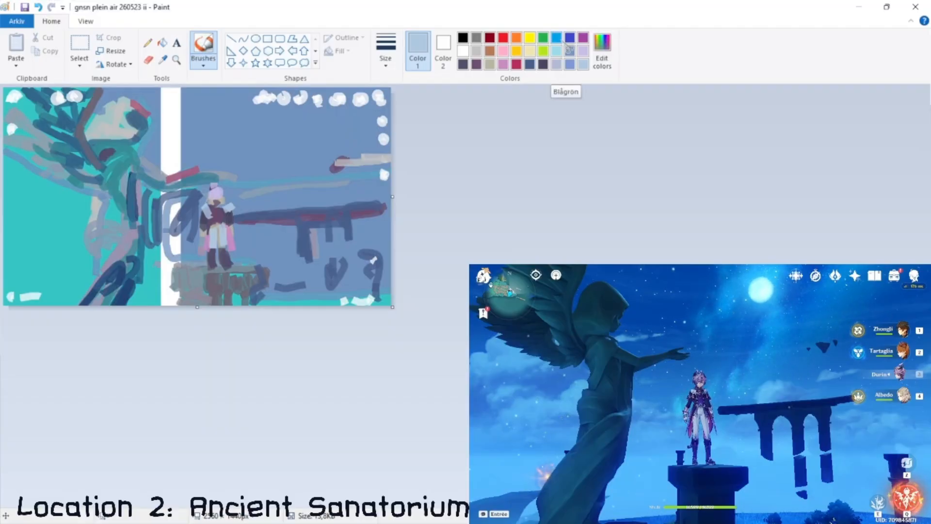
# Sample a teal from the statue's wing and paint a filled round minimap in the upper left corner of the painting.
pyautogui.click(163, 59)
pyautogui.click(32, 118)
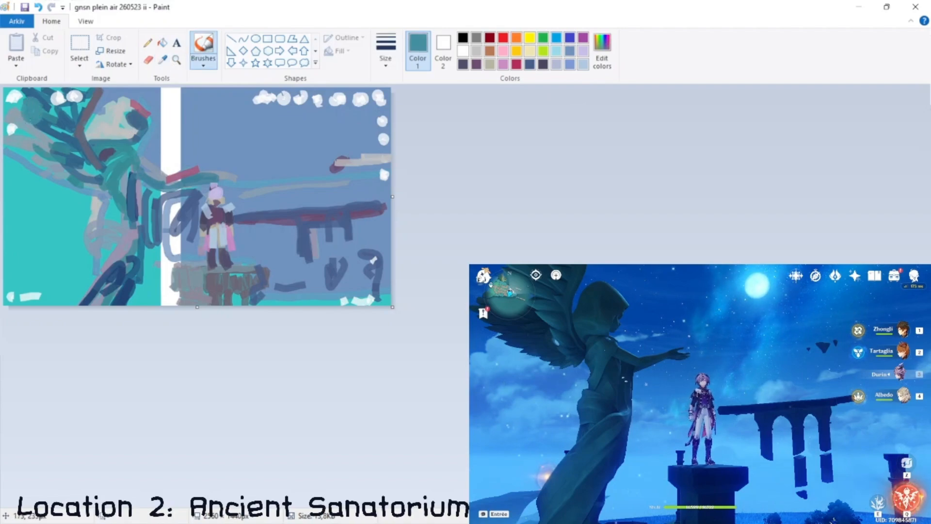
pyautogui.moveTo(38, 104)
pyautogui.mouseDown()
pyautogui.moveTo(24, 122)
pyautogui.moveTo(39, 102)
pyautogui.moveTo(45, 122)
pyautogui.moveTo(14, 125)
pyautogui.mouseUp()
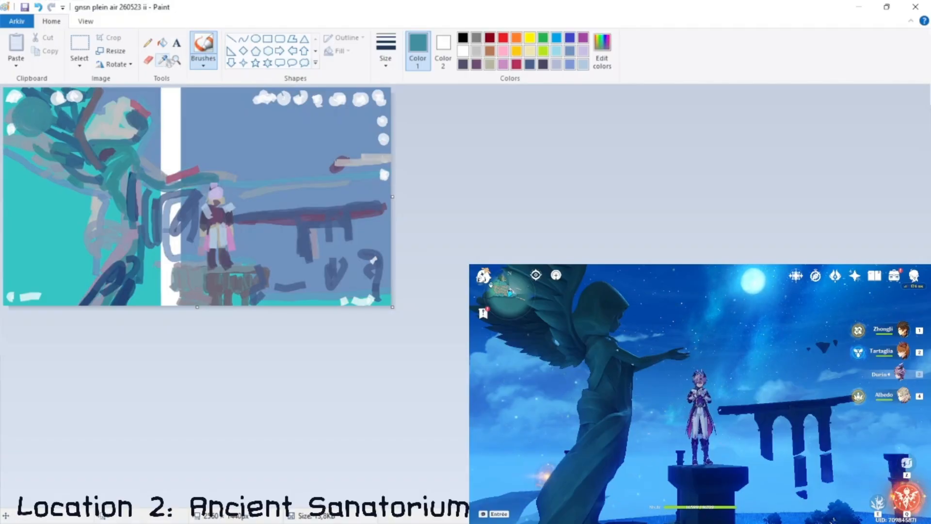
# Sample the sky's muted blue and fill the remaining white vertical strip in the painting with it.
pyautogui.click(162, 42)
pyautogui.click(162, 59)
pyautogui.click(193, 98)
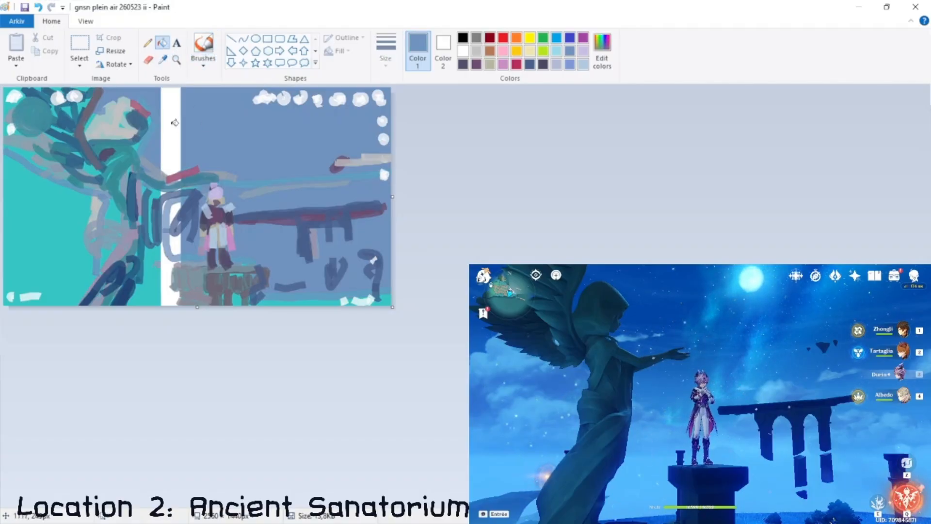
pyautogui.click(171, 131)
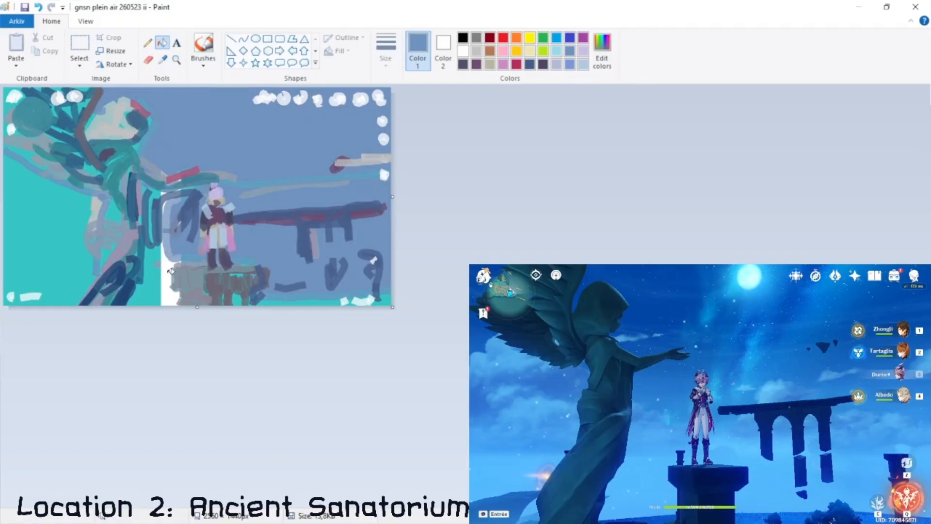
pyautogui.click(172, 224)
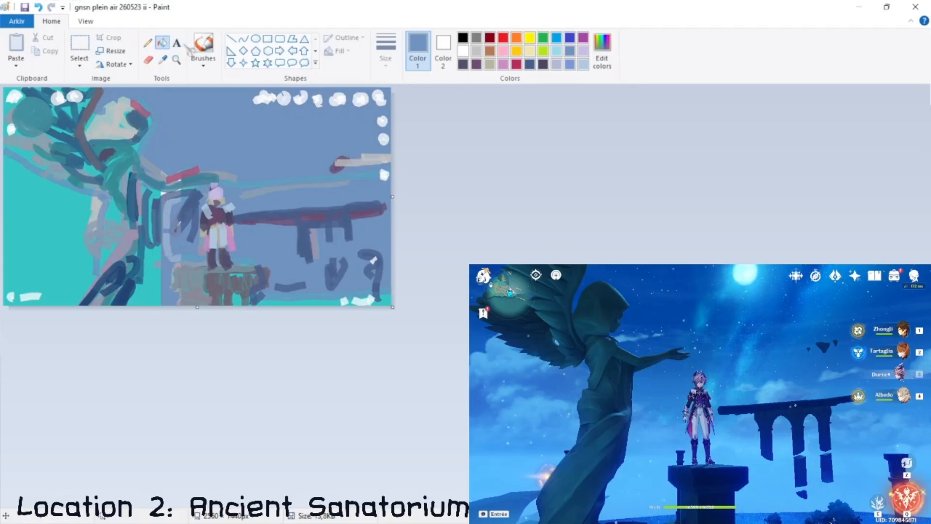
# Try a dark slate-blue fill, sampled near the bridge, on the sky area around the bridge, and undo it.
pyautogui.click(162, 59)
pyautogui.click(292, 205)
pyautogui.click(267, 189)
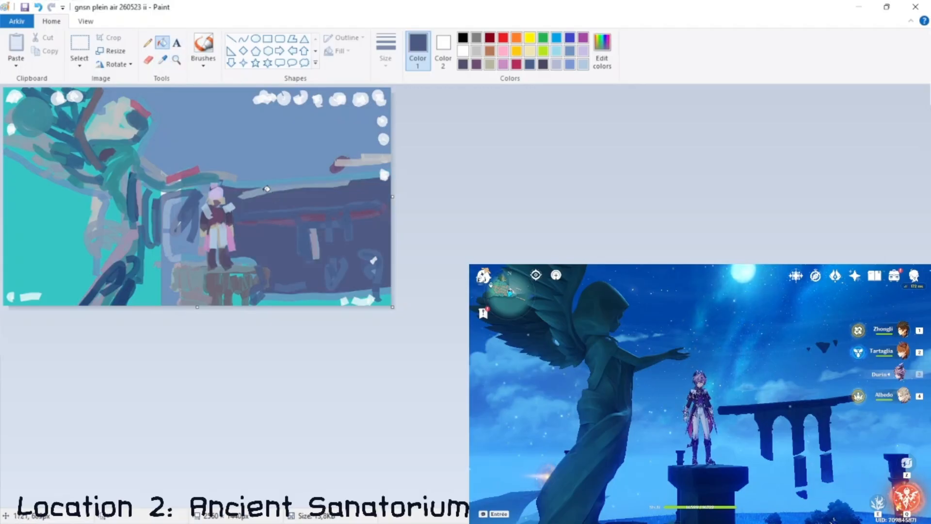
pyautogui.hotkey('ctrl', 'z')
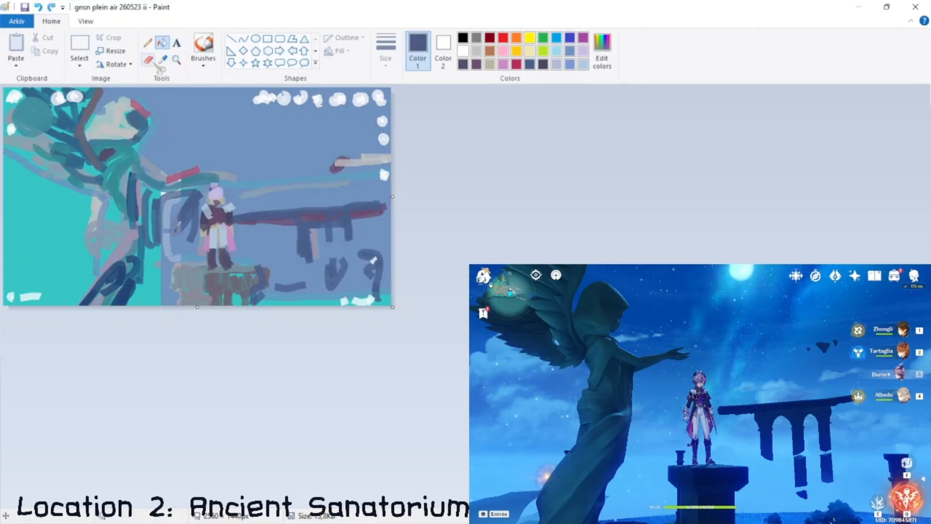
# Sample the sky blue and paint over the bridge's end beside the figure to open a gap between them.
pyautogui.click(163, 60)
pyautogui.click(205, 114)
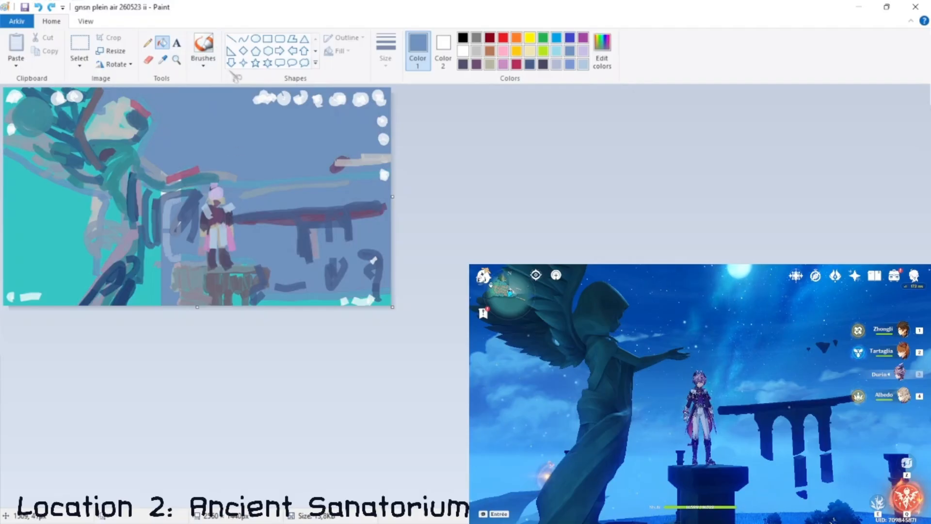
pyautogui.click(203, 47)
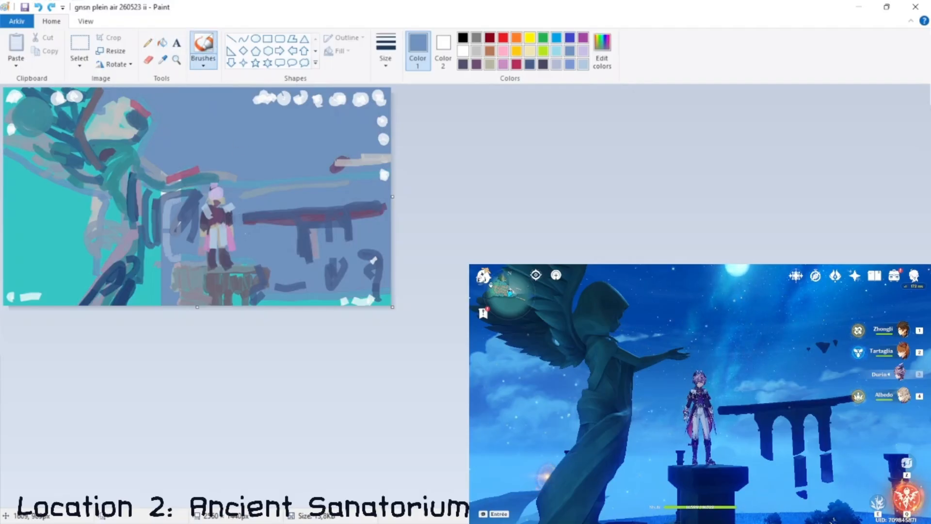
# Sample the bridge's dark slate blue and brush in its beam, pillars and the ruins at the far lower corner.
pyautogui.click(163, 59)
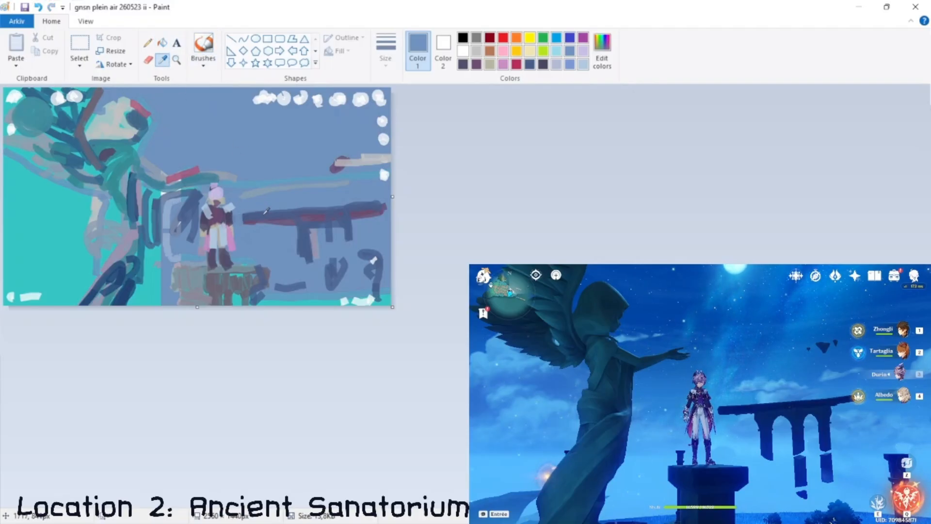
pyautogui.click(265, 212)
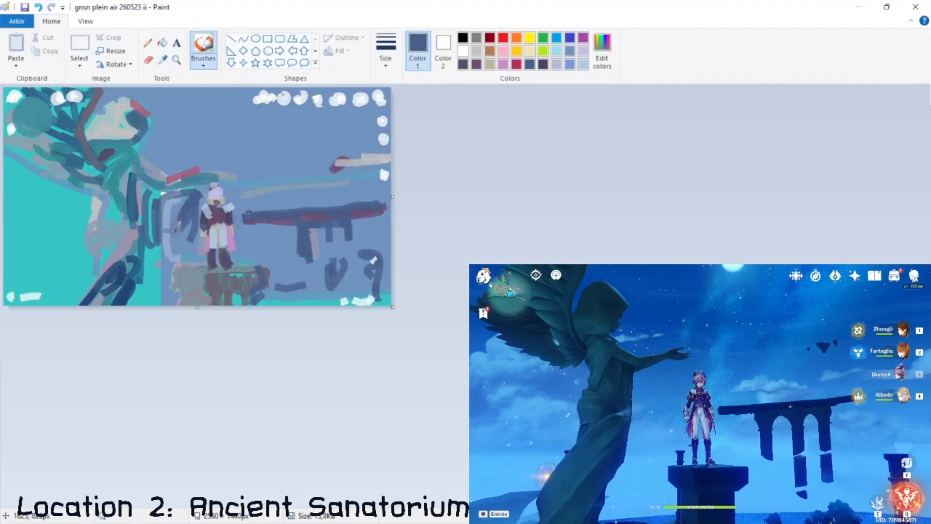
pyautogui.moveTo(310, 213)
pyautogui.mouseDown()
pyautogui.moveTo(391, 198)
pyautogui.moveTo(355, 250)
pyautogui.moveTo(352, 280)
pyautogui.mouseUp()
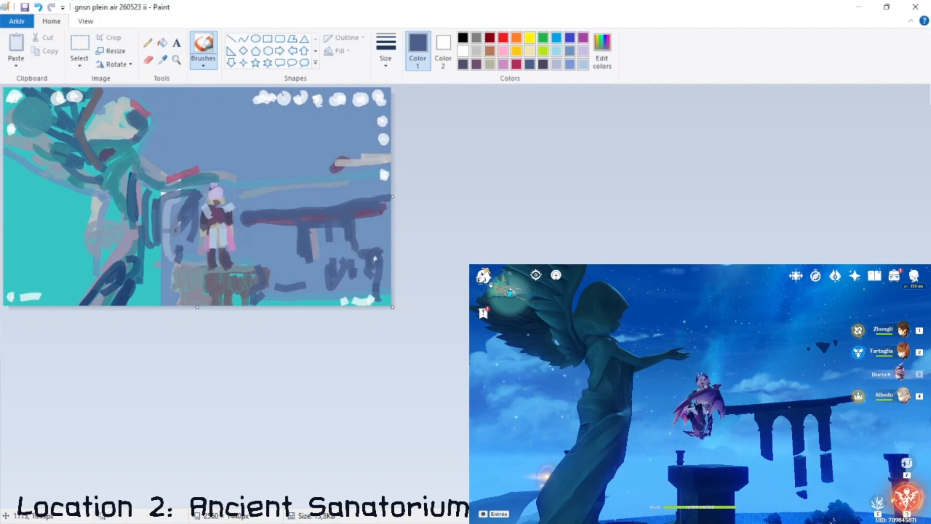
# Sample a reddish tone from the painting and paint a filled round skill icon over the ruins in the lower right corner.
pyautogui.click(163, 58)
pyautogui.click(189, 164)
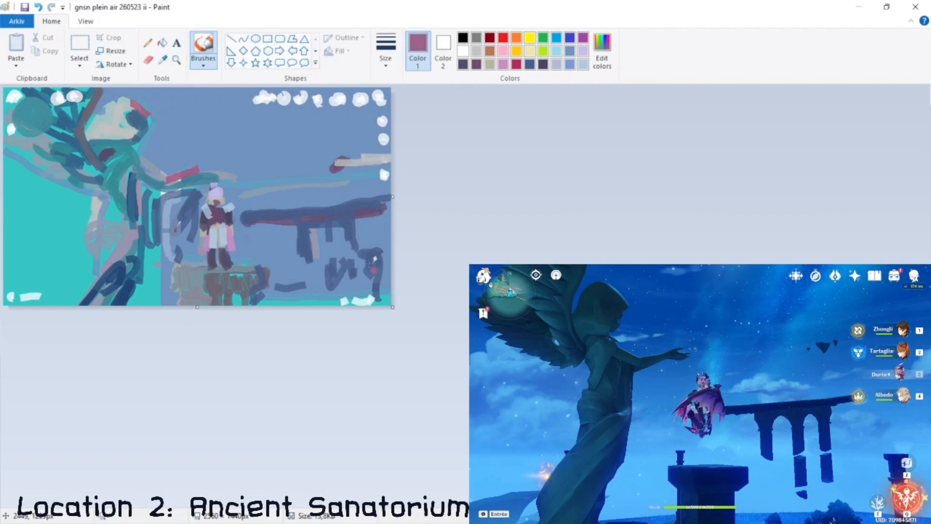
pyautogui.click(368, 277)
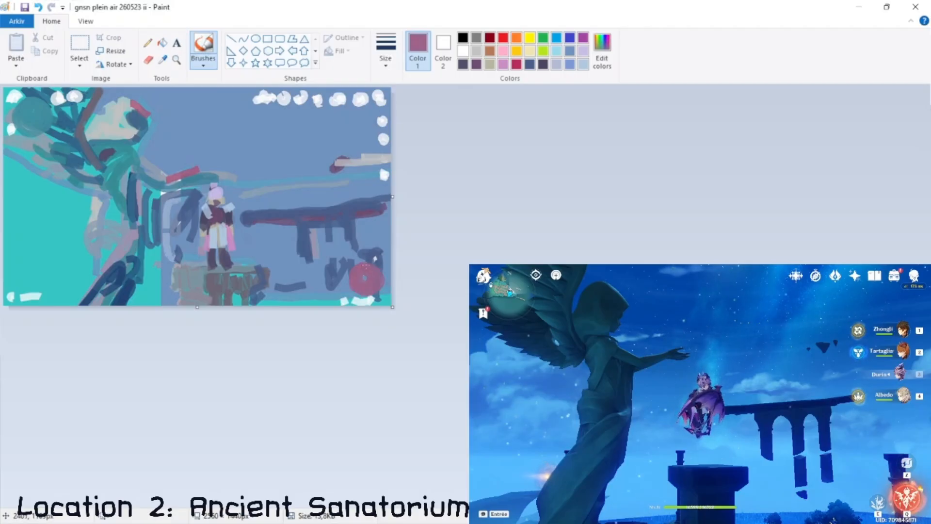
# Paint the party portrait dots in orange, dark red and light grey beside the white party number marks.
pyautogui.click(517, 39)
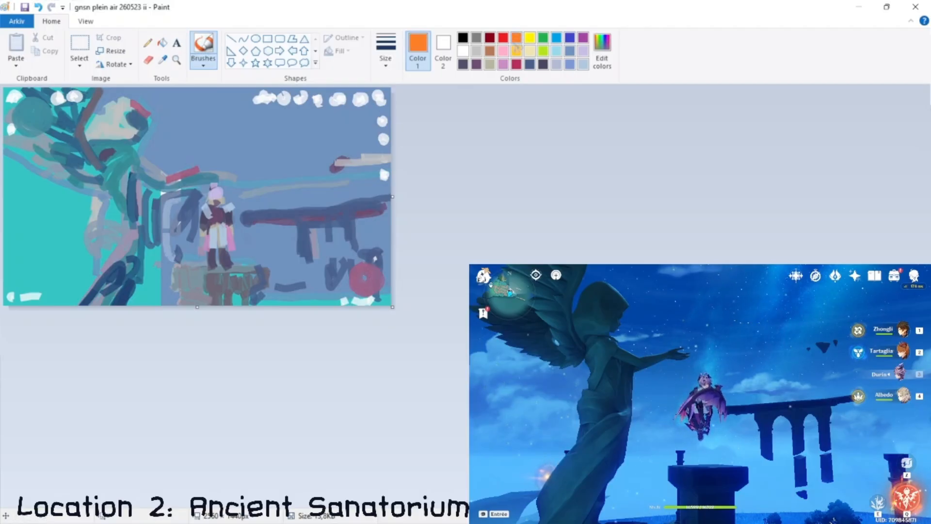
pyautogui.click(376, 135)
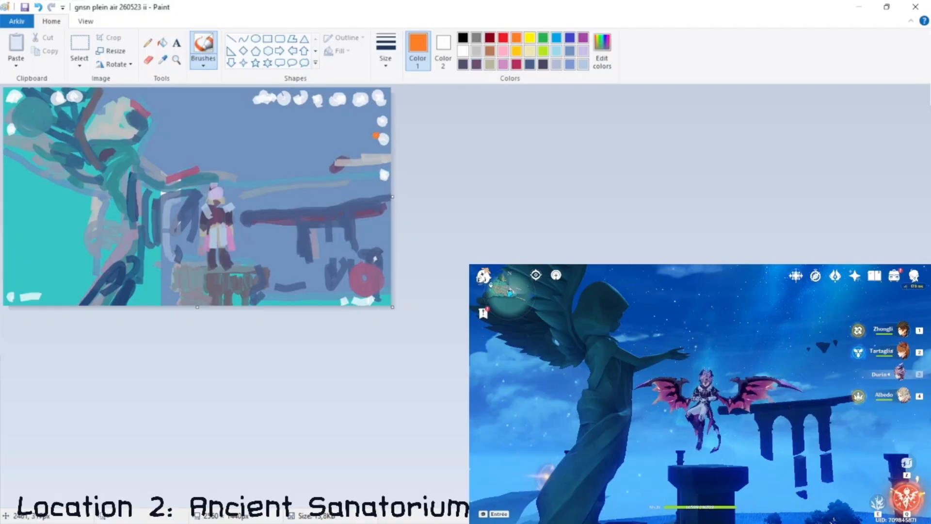
pyautogui.click(374, 139)
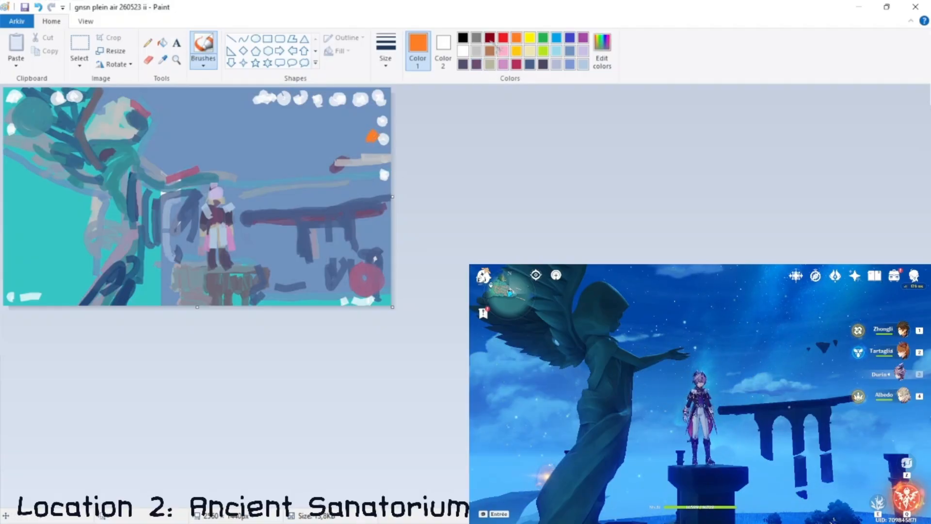
pyautogui.click(490, 38)
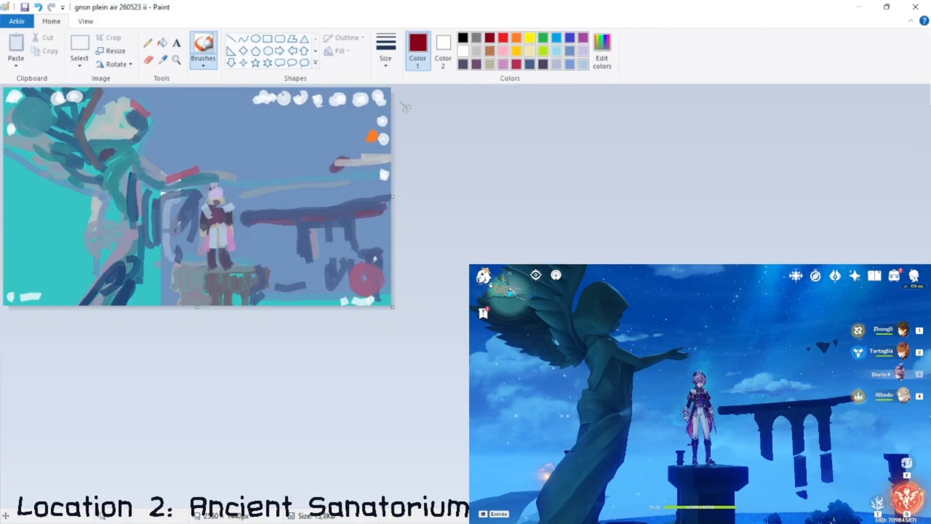
pyautogui.click(370, 117)
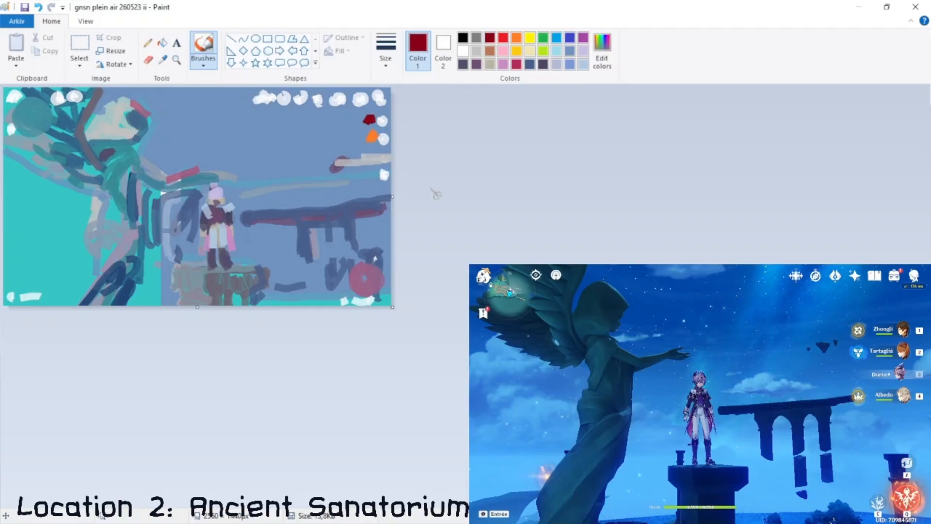
pyautogui.click(477, 51)
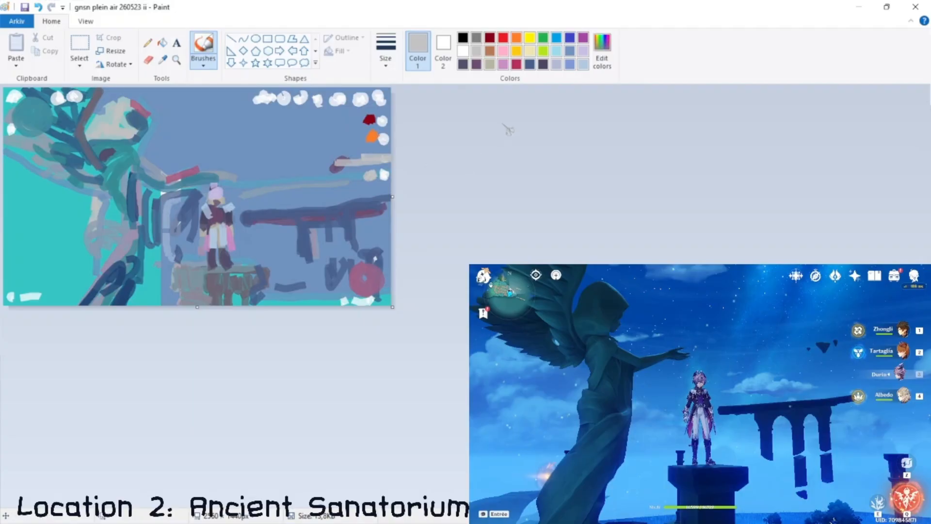
# Paint the party element icons as one turquoise-blue dot and two gold dots beside the portraits.
pyautogui.click(557, 38)
pyautogui.click(338, 136)
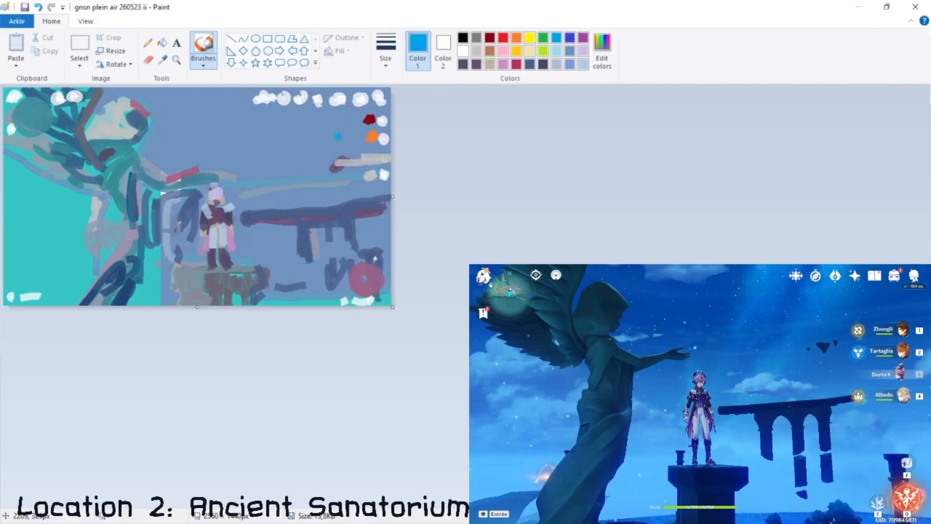
pyautogui.click(517, 50)
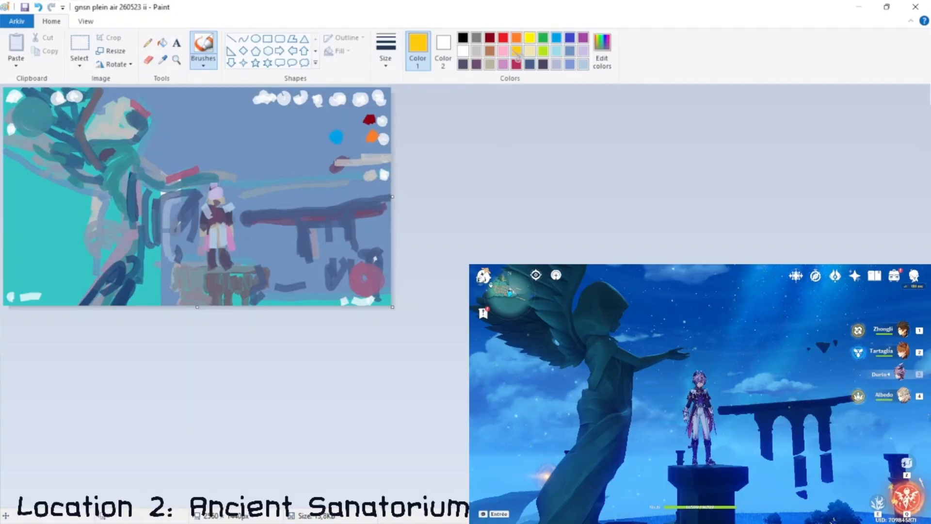
pyautogui.click(336, 121)
pyautogui.moveTo(341, 175); pyautogui.dragTo(338, 180)
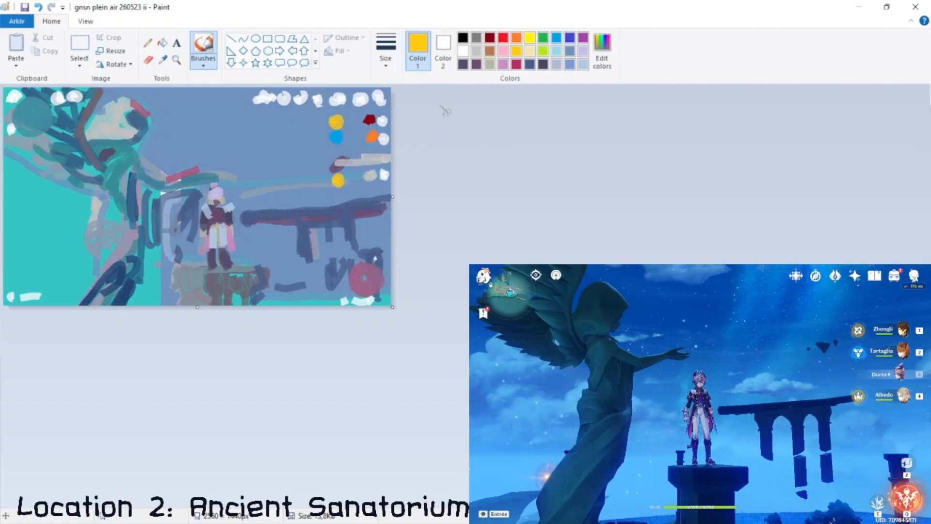
# Mix a more saturated light turquoise and paint a small marker in the centre of the round minimap.
pyautogui.click(558, 50)
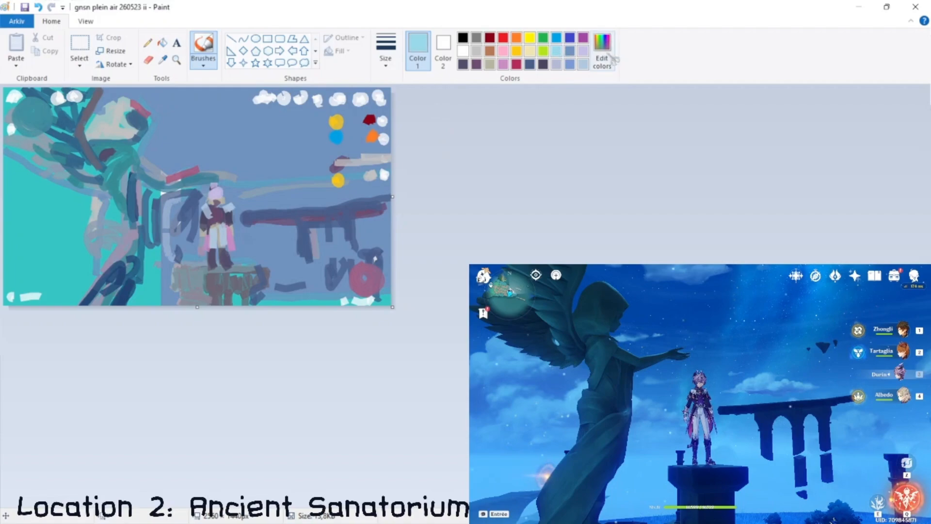
pyautogui.click(612, 58)
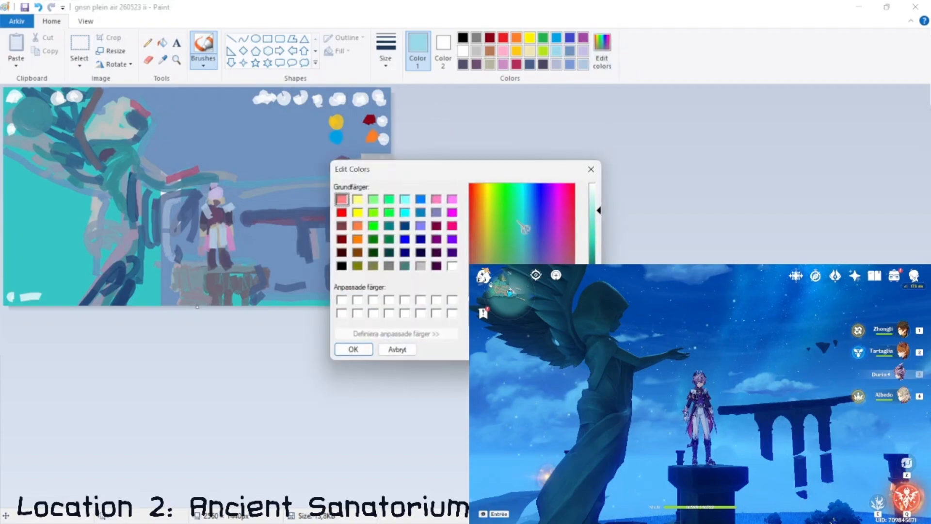
pyautogui.click(593, 230)
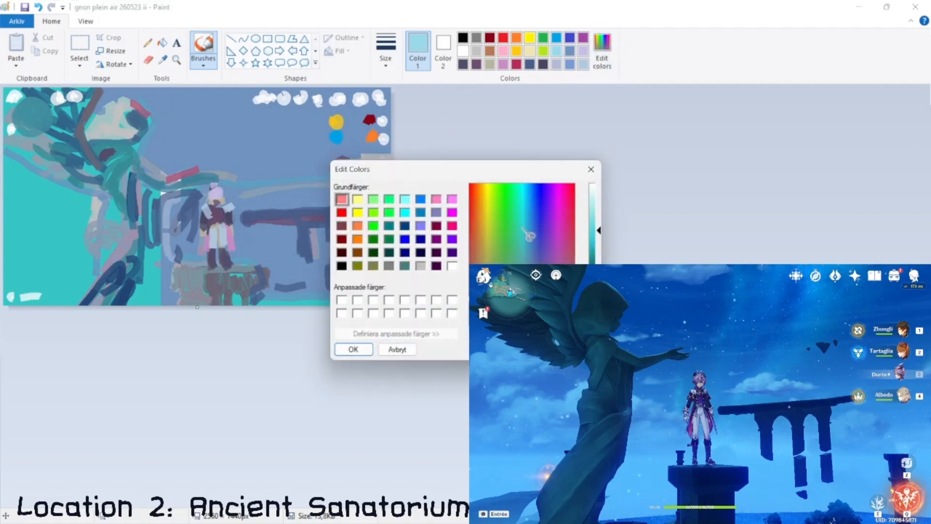
pyautogui.moveTo(528, 235); pyautogui.dragTo(532, 237)
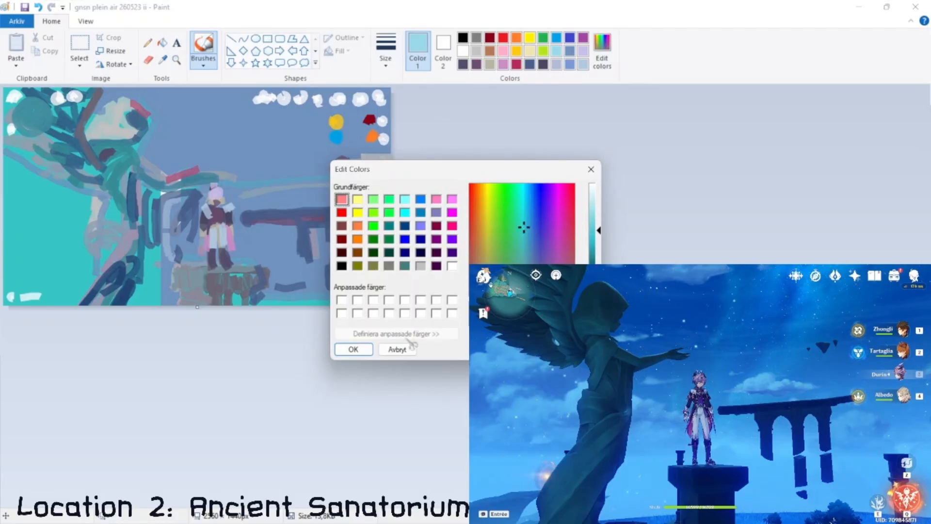
pyautogui.click(356, 350)
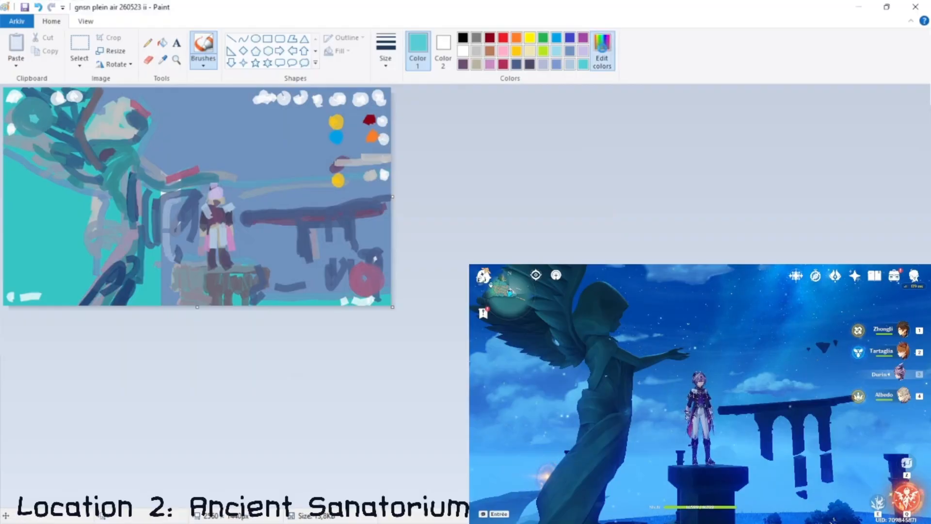
# Mix a paler, greyish teal and paint the land patches on the round minimap.
pyautogui.click(602, 51)
pyautogui.click(530, 272)
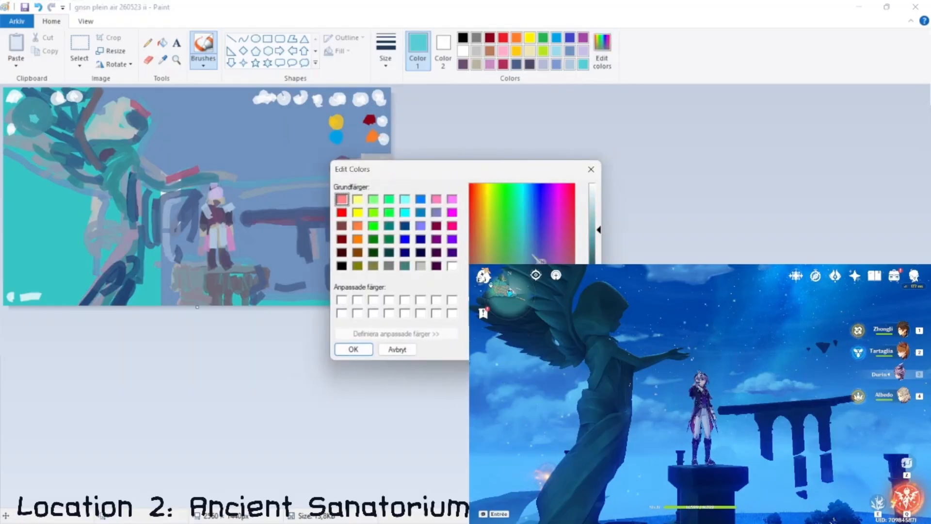
pyautogui.moveTo(600, 229)
pyautogui.mouseDown()
pyautogui.moveTo(599, 201)
pyautogui.moveTo(600, 211)
pyautogui.mouseUp()
pyautogui.click(354, 349)
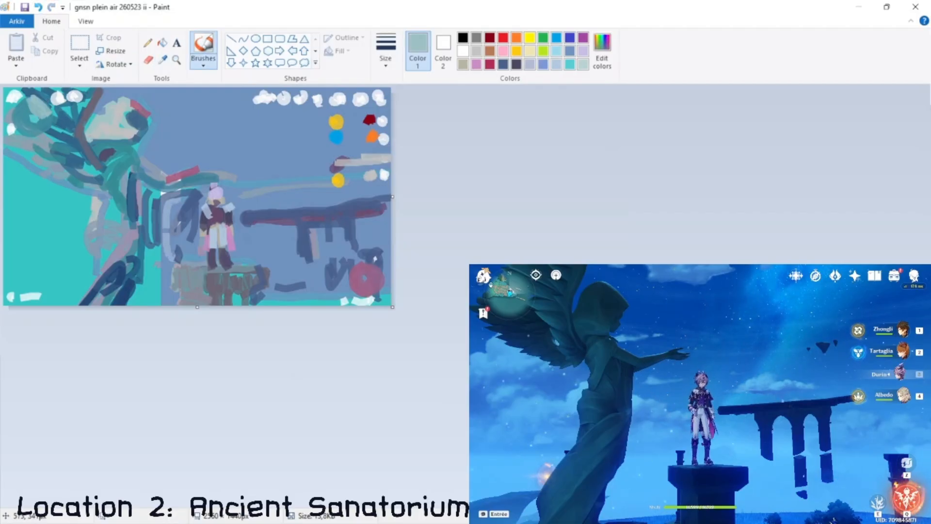
# Paint a pale yellow light spot near the statue's base and surround it with a mixed pale pink glow.
pyautogui.click(530, 50)
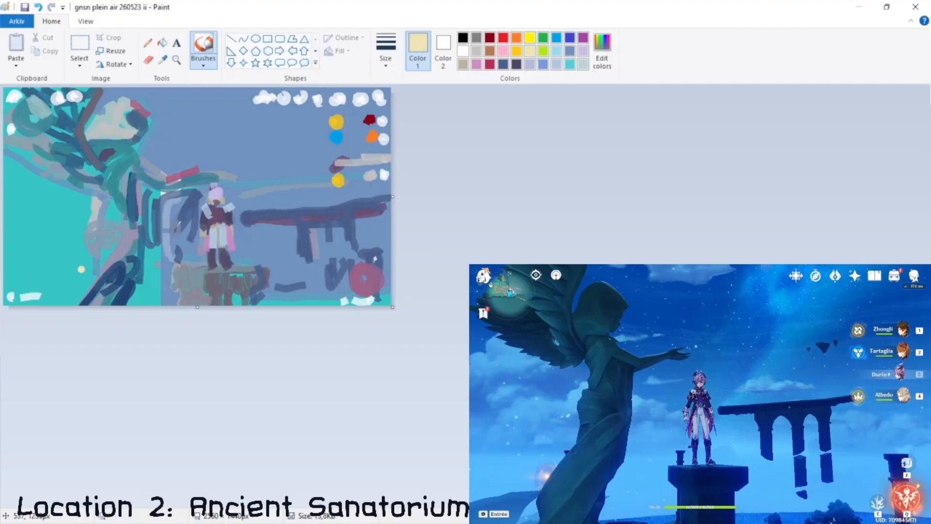
pyautogui.click(602, 51)
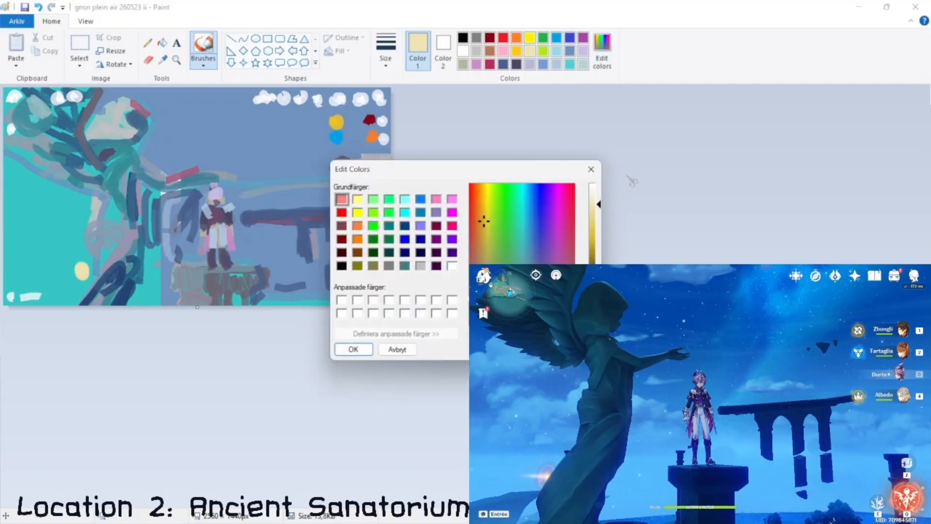
pyautogui.click(568, 232)
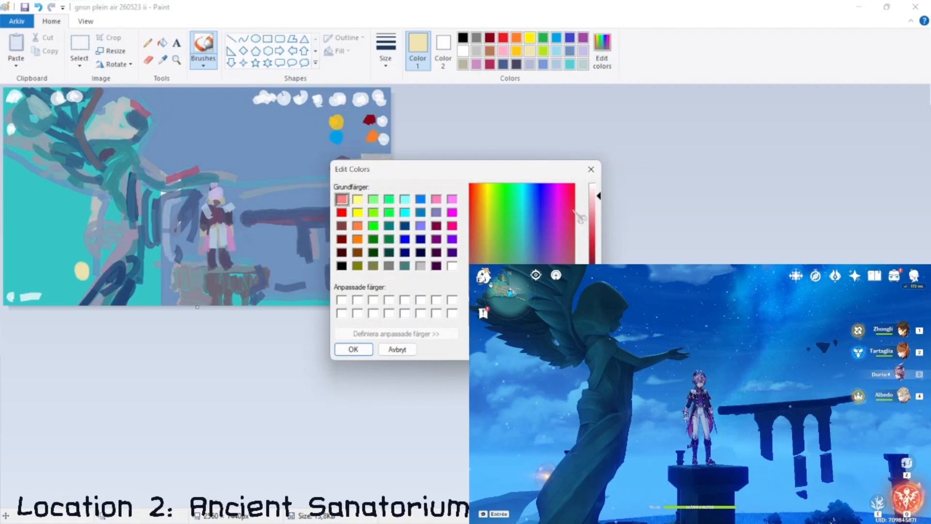
pyautogui.moveTo(577, 219)
pyautogui.mouseDown()
pyautogui.moveTo(562, 207)
pyautogui.moveTo(570, 205)
pyautogui.moveTo(582, 252)
pyautogui.moveTo(580, 236)
pyautogui.mouseUp()
pyautogui.click(354, 349)
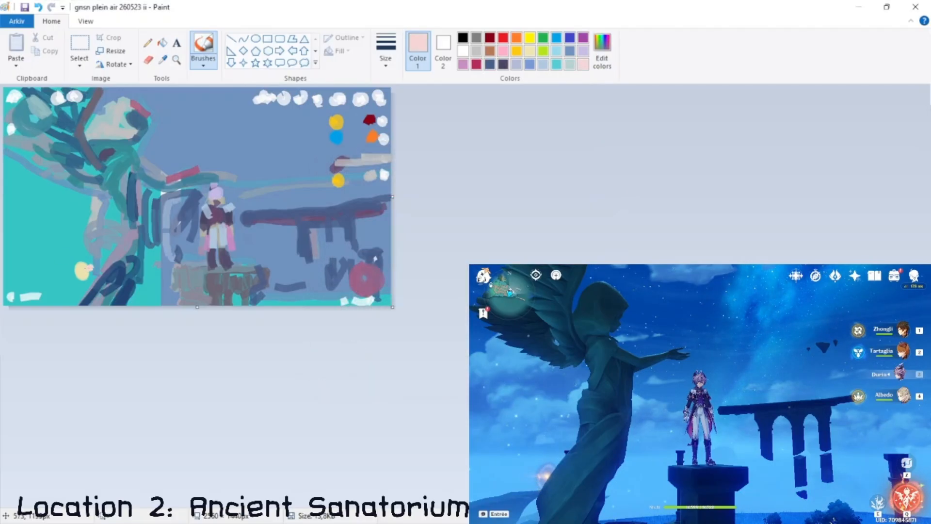
pyautogui.moveTo(70, 261)
pyautogui.mouseDown()
pyautogui.moveTo(73, 283)
pyautogui.moveTo(65, 287)
pyautogui.moveTo(74, 289)
pyautogui.mouseUp()
# Sample the sky blue, brush it over the teal ground in the lower left corner, and save the painting.
pyautogui.click(163, 59)
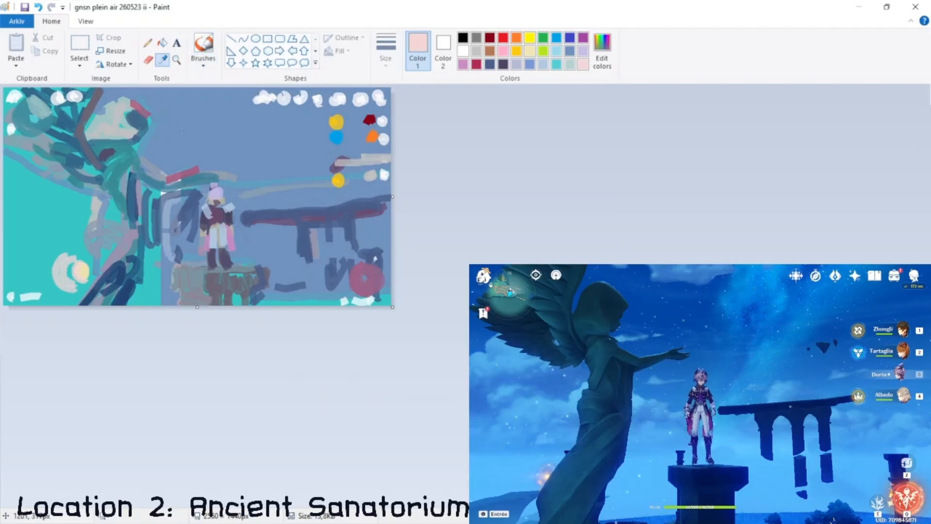
pyautogui.click(172, 109)
pyautogui.moveTo(9, 281)
pyautogui.mouseDown()
pyautogui.moveTo(55, 275)
pyautogui.moveTo(9, 286)
pyautogui.moveTo(34, 286)
pyautogui.moveTo(14, 301)
pyautogui.moveTo(38, 298)
pyautogui.moveTo(6, 293)
pyautogui.mouseUp()
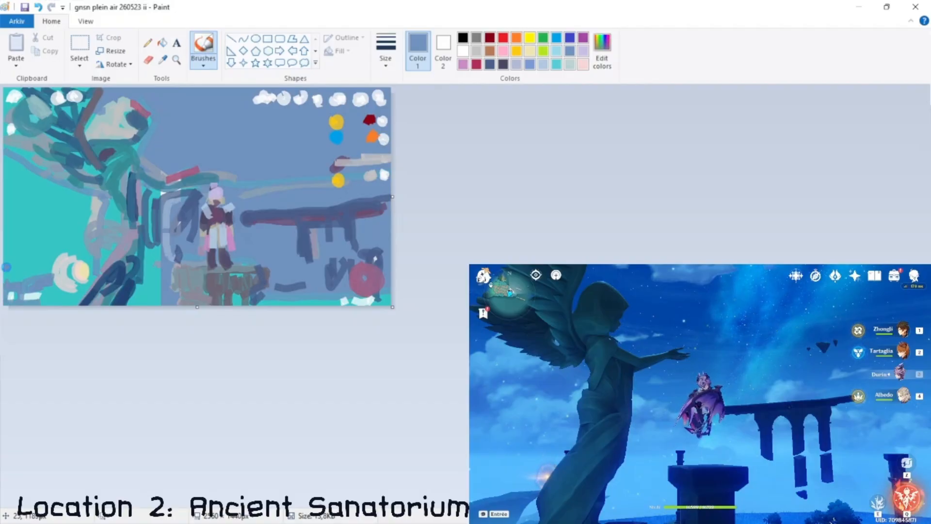
pyautogui.hotkey('ctrl', 's')
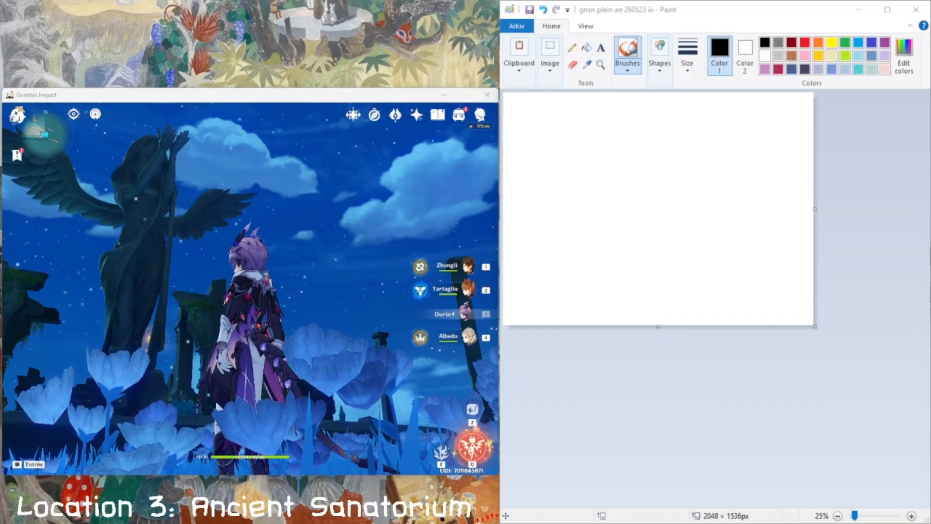
# Mix a dusty pink with red 210, green 170 and blue 189 as the painting colour for the new study.
pyautogui.click(645, 16)
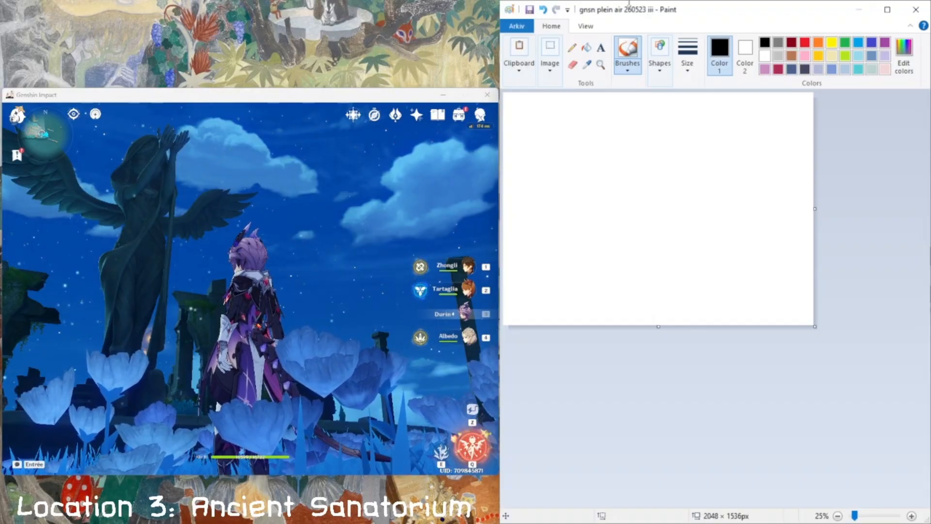
pyautogui.click(903, 56)
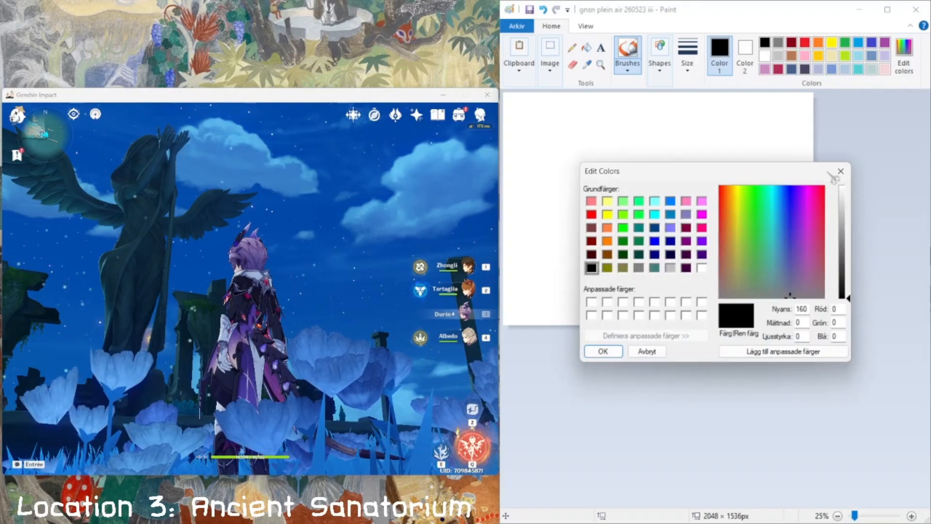
pyautogui.click(793, 235)
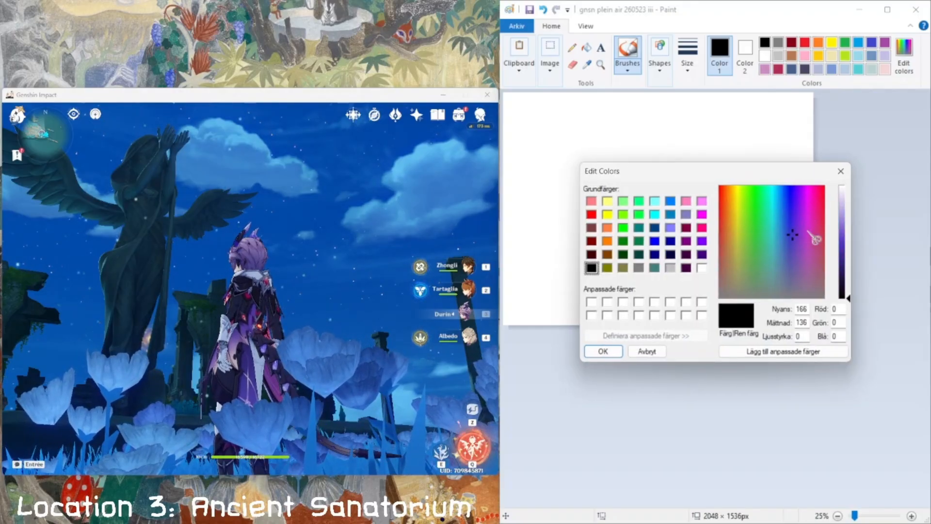
pyautogui.click(842, 243)
pyautogui.click(788, 238)
pyautogui.click(843, 235)
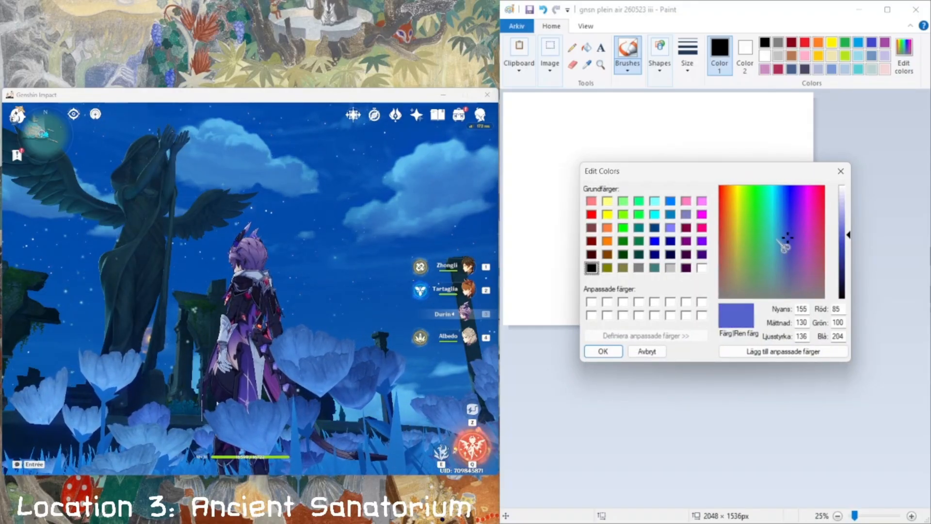
pyautogui.click(778, 240)
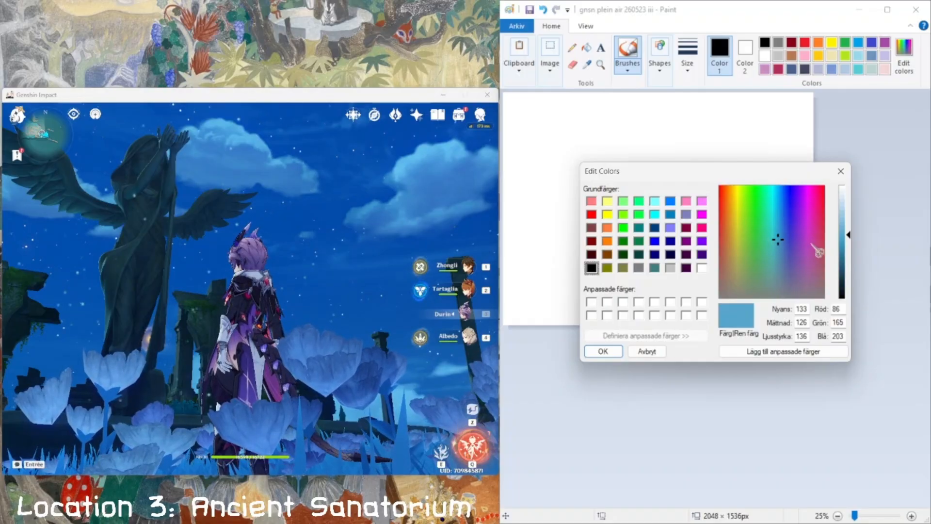
pyautogui.click(813, 244)
pyautogui.click(808, 258)
pyautogui.click(842, 215)
pyautogui.click(817, 264)
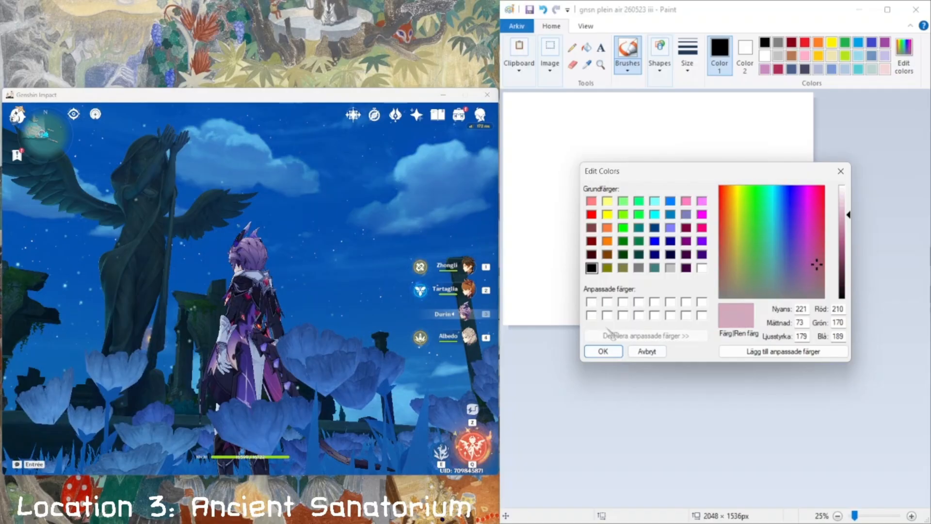
pyautogui.click(603, 351)
# Fill the whole blank canvas with the dusty pink.
pyautogui.click(660, 68)
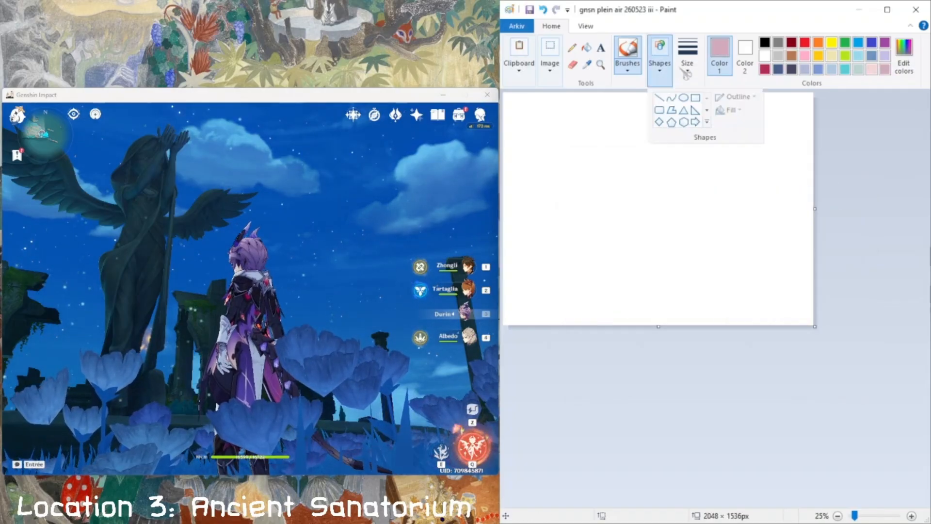
pyautogui.click(587, 47)
pyautogui.click(603, 129)
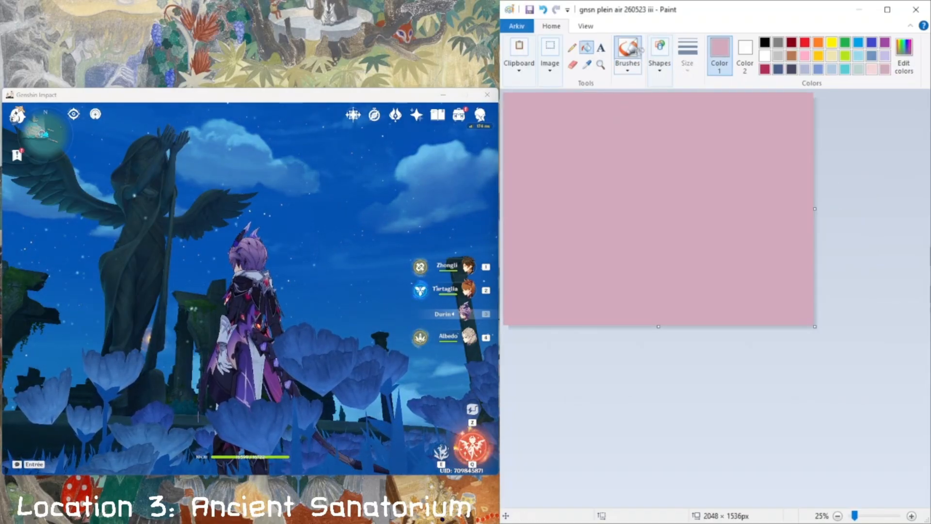
# Switch to the brush and choose the dark grey palette colour for painting.
pyautogui.click(638, 48)
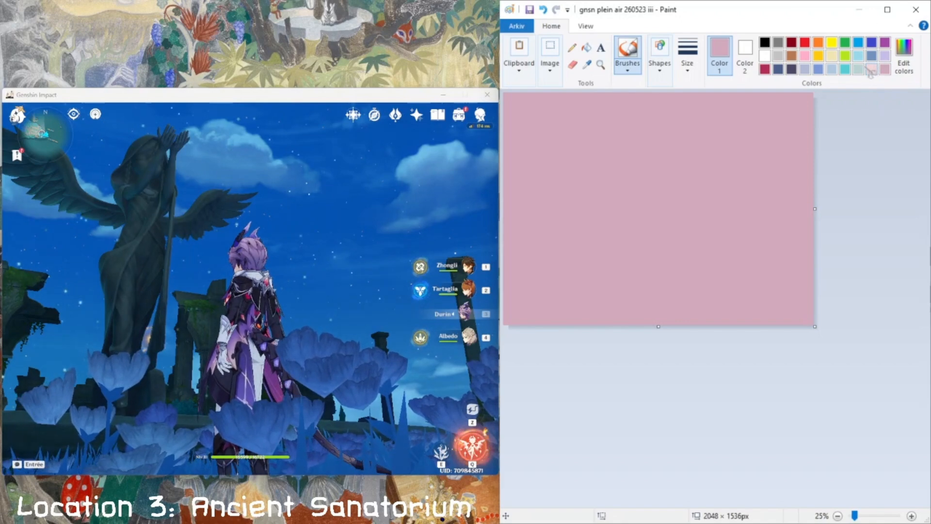
pyautogui.click(818, 69)
pyautogui.click(578, 114)
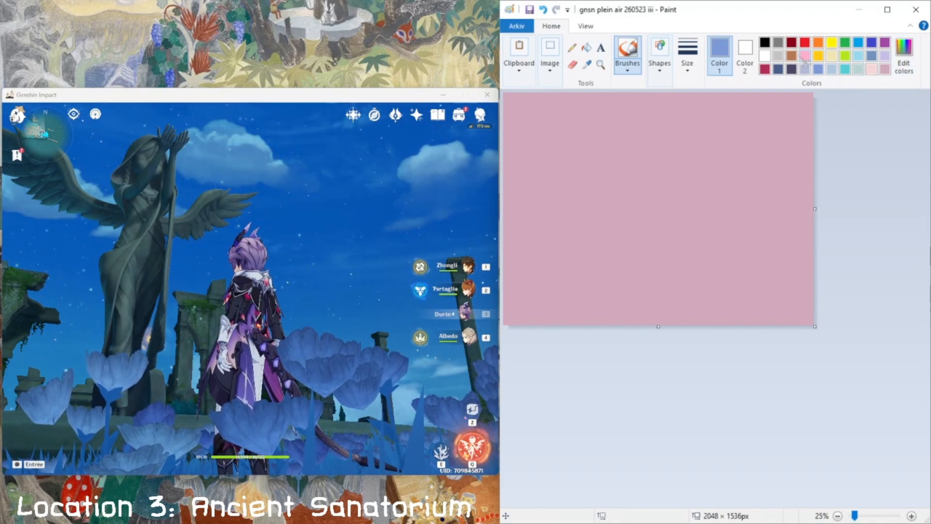
pyautogui.click(778, 42)
pyautogui.moveTo(576, 115)
pyautogui.mouseDown()
pyautogui.moveTo(570, 125)
pyautogui.moveTo(600, 109)
pyautogui.moveTo(597, 132)
pyautogui.moveTo(582, 127)
pyautogui.moveTo(572, 154)
pyautogui.mouseUp()
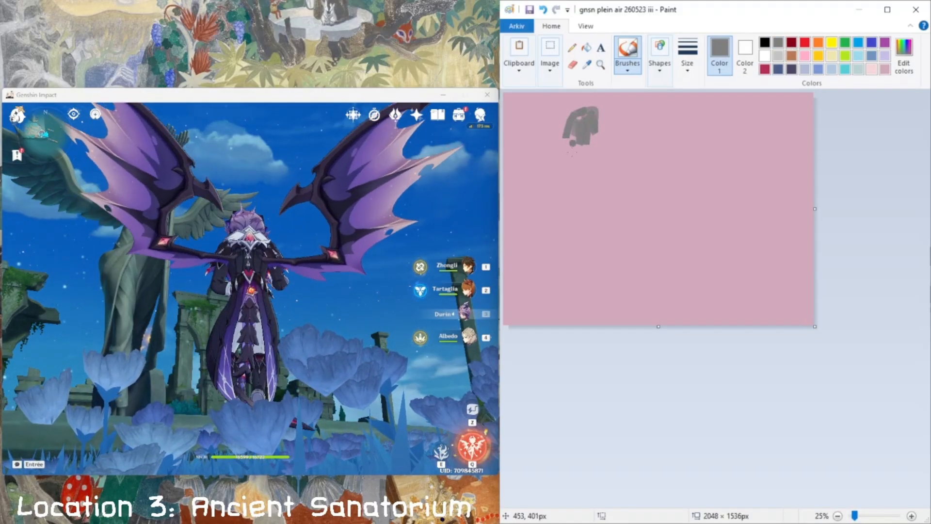
pyautogui.moveTo(507, 115)
pyautogui.mouseDown()
pyautogui.moveTo(531, 139)
pyautogui.moveTo(600, 163)
pyautogui.moveTo(680, 144)
pyautogui.moveTo(620, 161)
pyautogui.mouseUp()
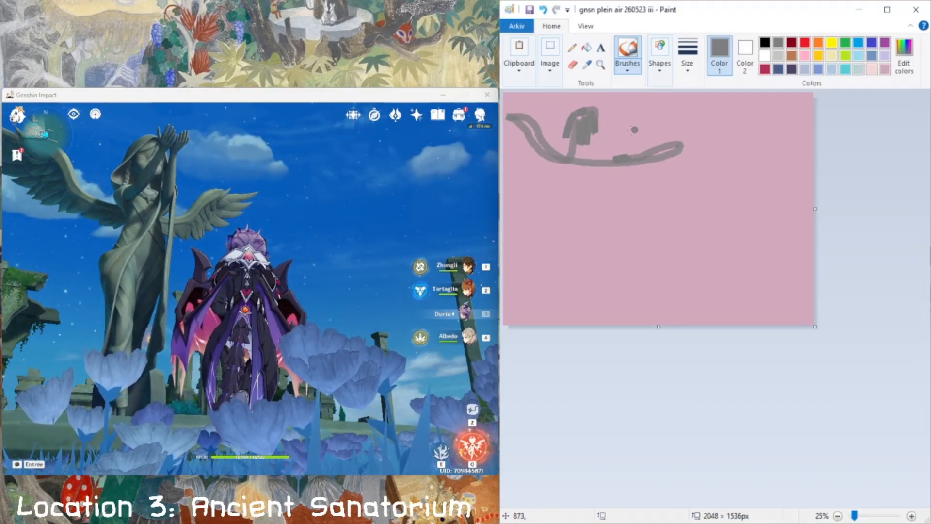
pyautogui.hotkey('ctrl', 'z')
pyautogui.hotkey('ctrl', 'z')
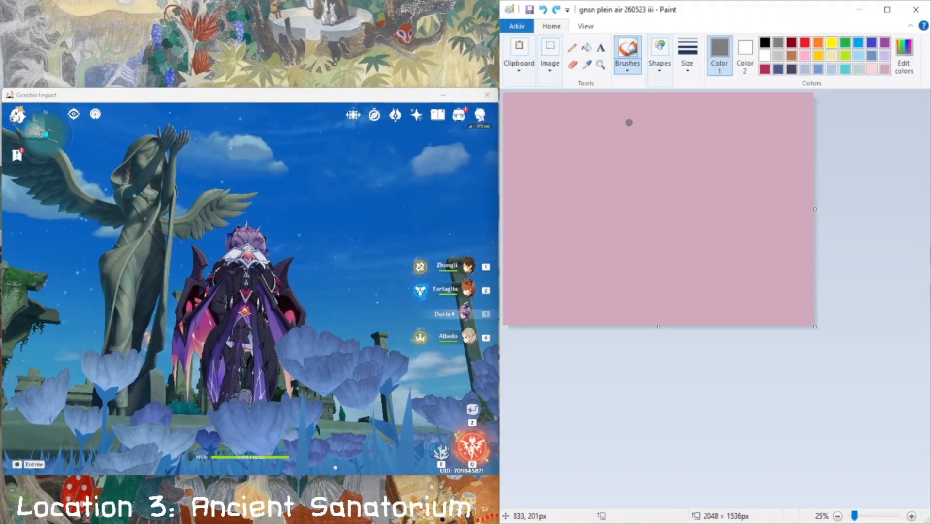
# Paint the statue's hood and raised arms in dark grey, its torso in light grey, and its lower body in a mixed grey of 168.
pyautogui.moveTo(629, 117)
pyautogui.mouseDown()
pyautogui.moveTo(598, 141)
pyautogui.moveTo(600, 153)
pyautogui.moveTo(636, 117)
pyautogui.moveTo(646, 128)
pyautogui.moveTo(612, 179)
pyautogui.moveTo(612, 162)
pyautogui.moveTo(602, 184)
pyautogui.mouseUp()
pyautogui.click(778, 56)
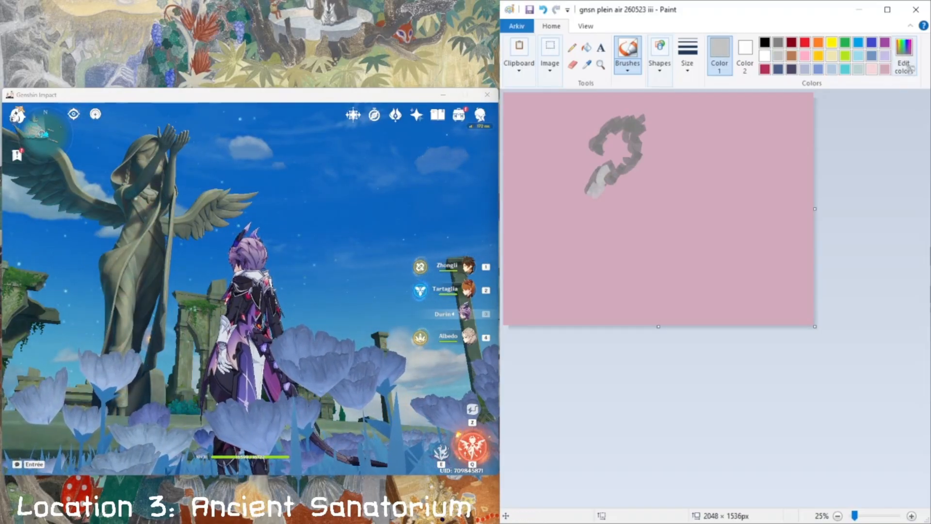
pyautogui.click(904, 56)
pyautogui.click(850, 223)
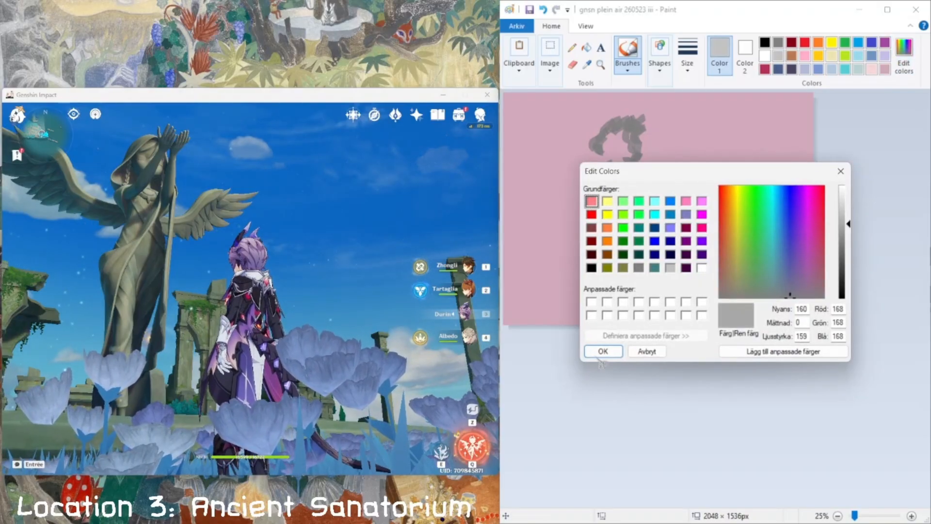
pyautogui.click(600, 354)
pyautogui.moveTo(596, 204)
pyautogui.mouseDown()
pyautogui.moveTo(611, 182)
pyautogui.moveTo(584, 165)
pyautogui.mouseUp()
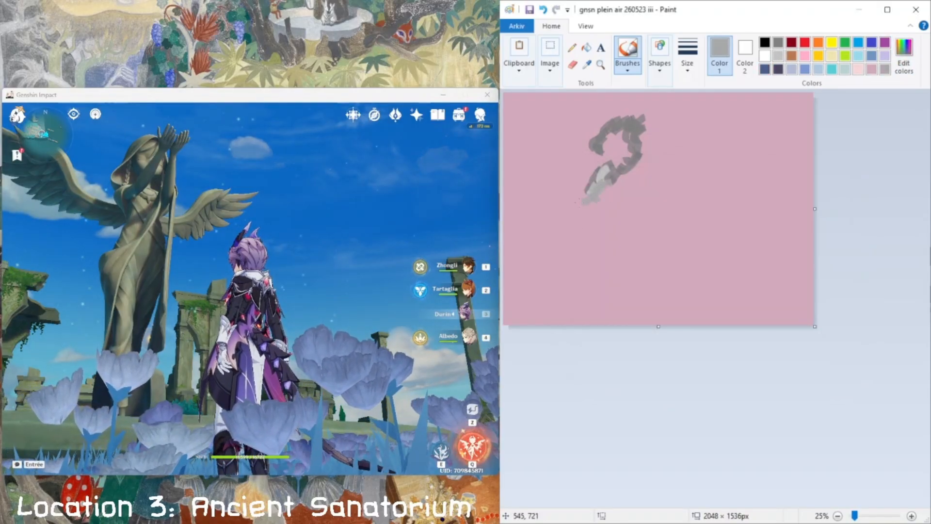
pyautogui.moveTo(587, 202); pyautogui.dragTo(580, 222)
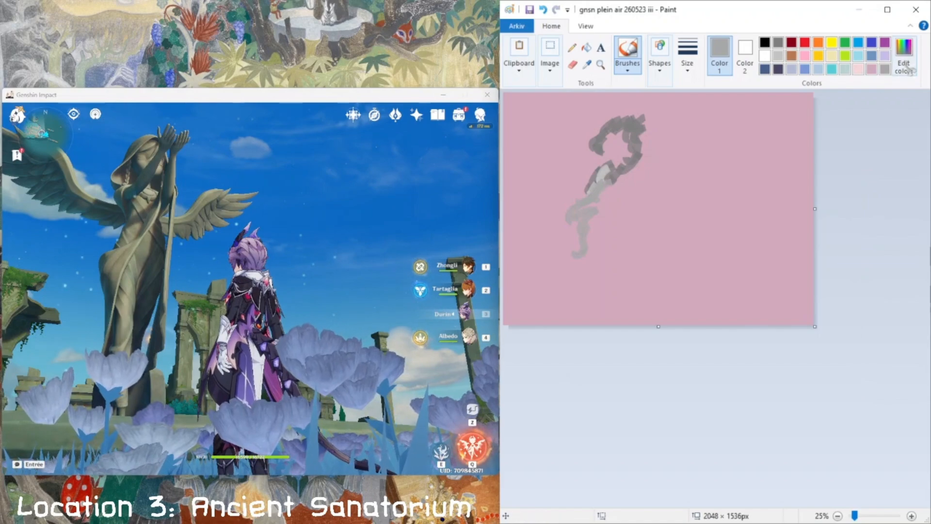
# Try a mixed light yellow-green and a mixed tan as accent strokes along the statue's arm and body.
pyautogui.click(904, 56)
pyautogui.click(743, 265)
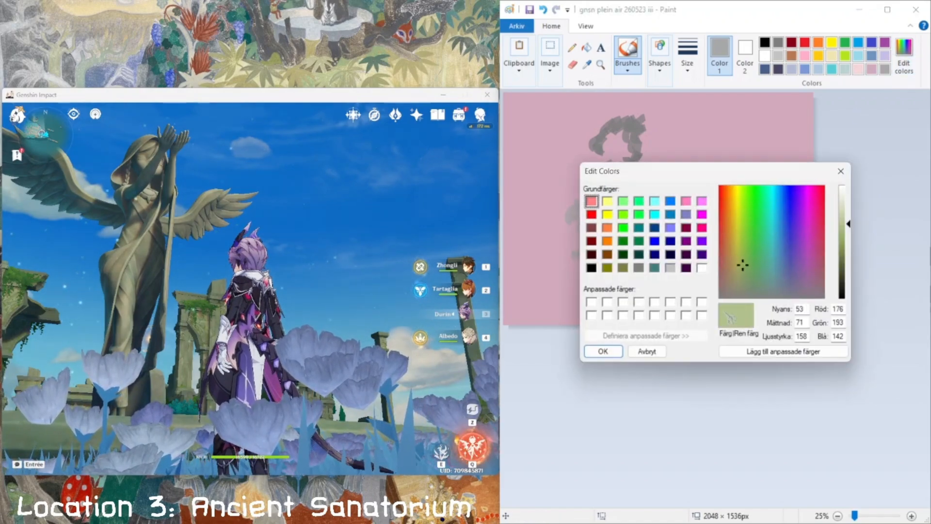
pyautogui.click(601, 351)
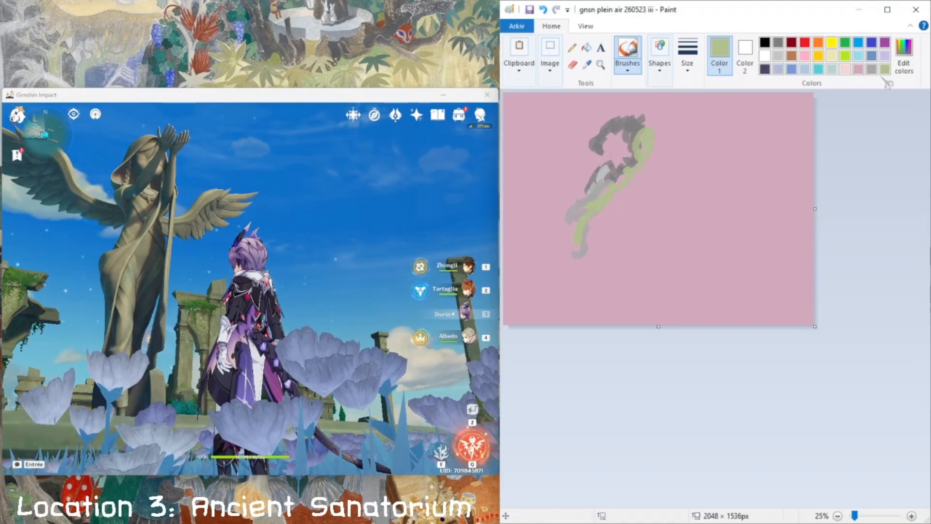
pyautogui.click(904, 56)
pyautogui.click(727, 271)
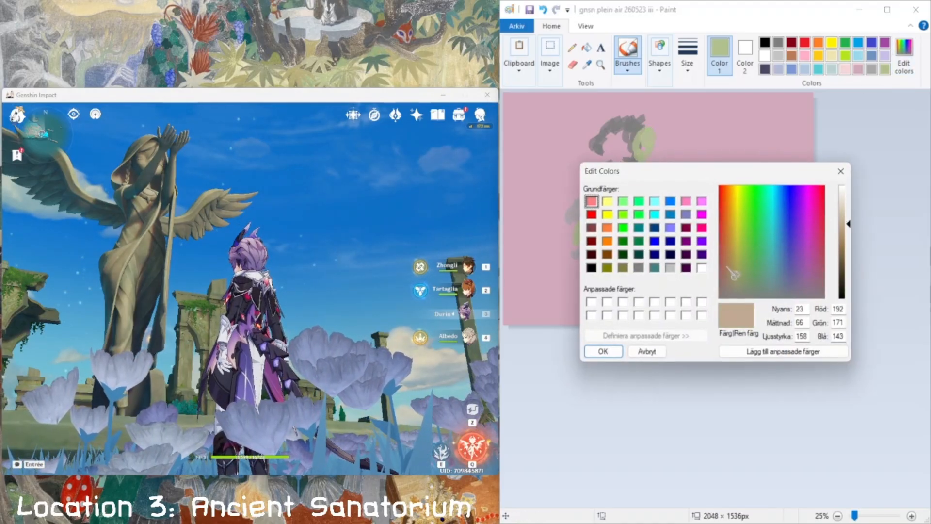
pyautogui.click(603, 351)
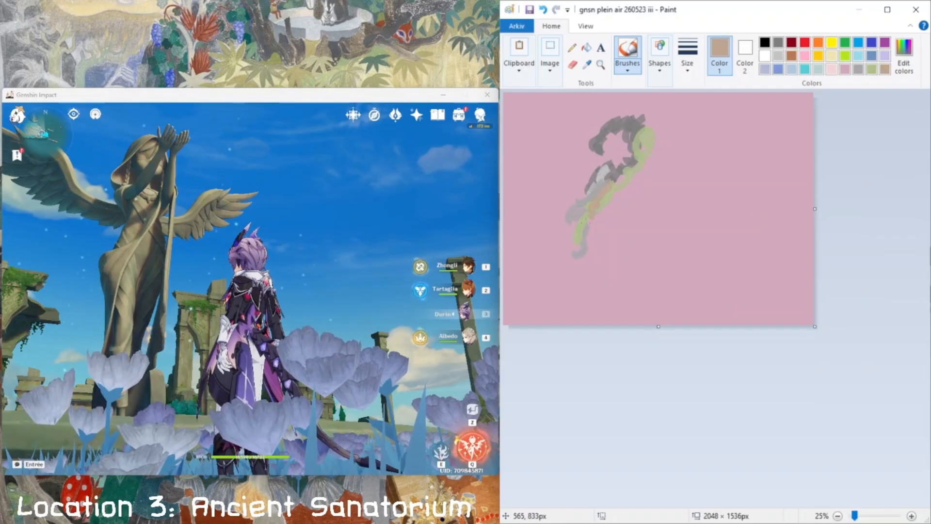
# Mix a lighter beige from the tan as the painting colour.
pyautogui.click(904, 56)
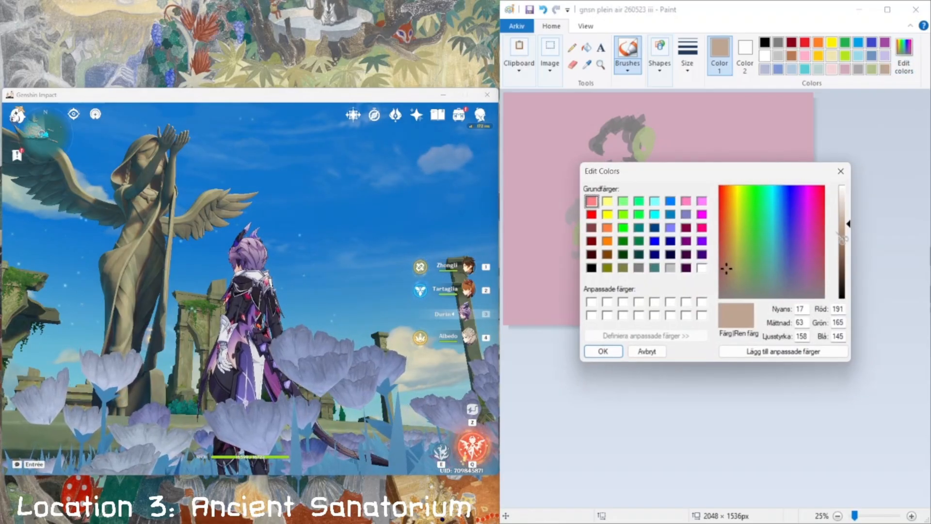
pyautogui.click(843, 212)
pyautogui.click(603, 351)
# Try beige strokes around the statue's lower body, and undo all coloured strokes back to the grey underpainting.
pyautogui.moveTo(556, 233); pyautogui.dragTo(557, 260)
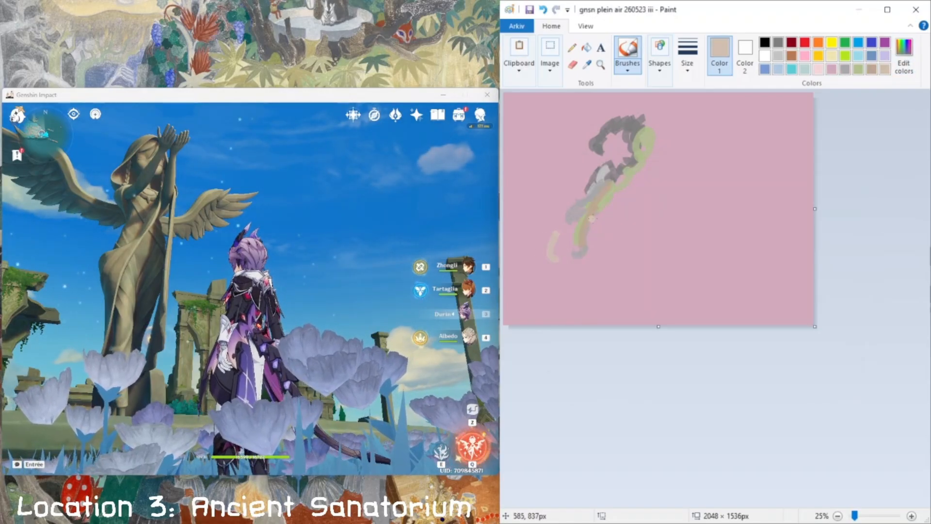
pyautogui.moveTo(602, 214)
pyautogui.mouseDown()
pyautogui.moveTo(599, 255)
pyautogui.moveTo(586, 278)
pyautogui.moveTo(613, 195)
pyautogui.moveTo(645, 158)
pyautogui.mouseUp()
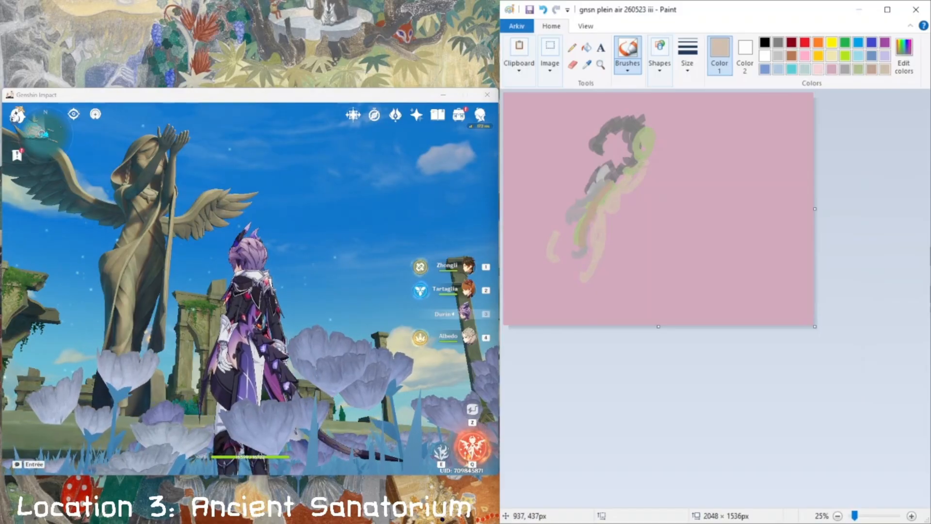
pyautogui.hotkey('ctrl', 'z')
pyautogui.hotkey('ctrl', 'z')
pyautogui.hotkey('ctrl', 'z')
pyautogui.hotkey('ctrl', 'z')
pyautogui.hotkey('ctrl', 'z')
pyautogui.hotkey('ctrl', 'z')
pyautogui.hotkey('ctrl', 'z')
pyautogui.hotkey('ctrl', 'z')
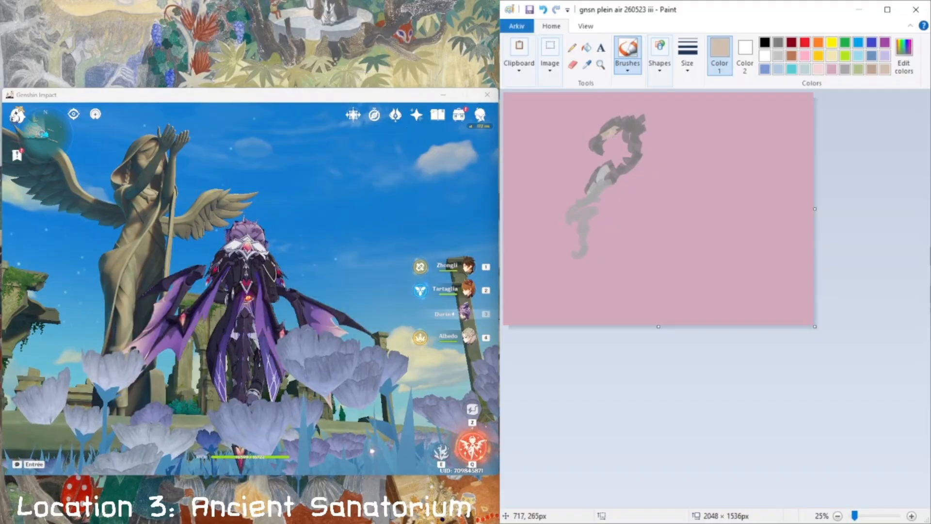
# Paint beige on the statue's head, body and long staff, and add a short horizontal beige line near the canvas's lower right corner.
pyautogui.moveTo(606, 129); pyautogui.dragTo(598, 153)
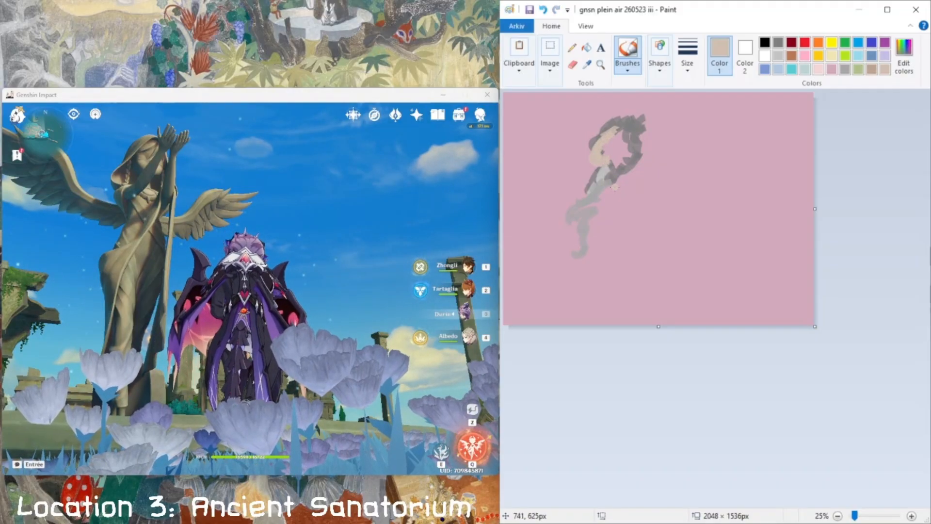
pyautogui.moveTo(616, 188); pyautogui.dragTo(606, 196)
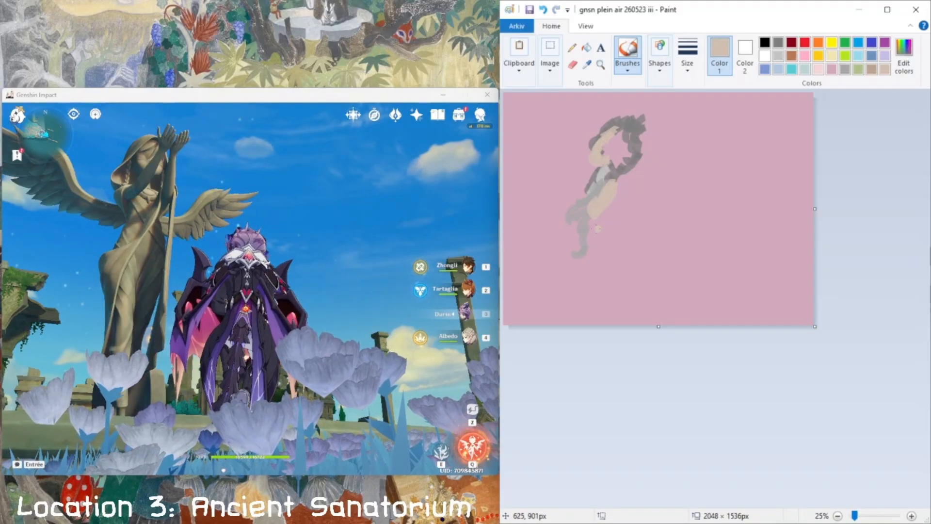
pyautogui.moveTo(598, 228); pyautogui.dragTo(591, 259)
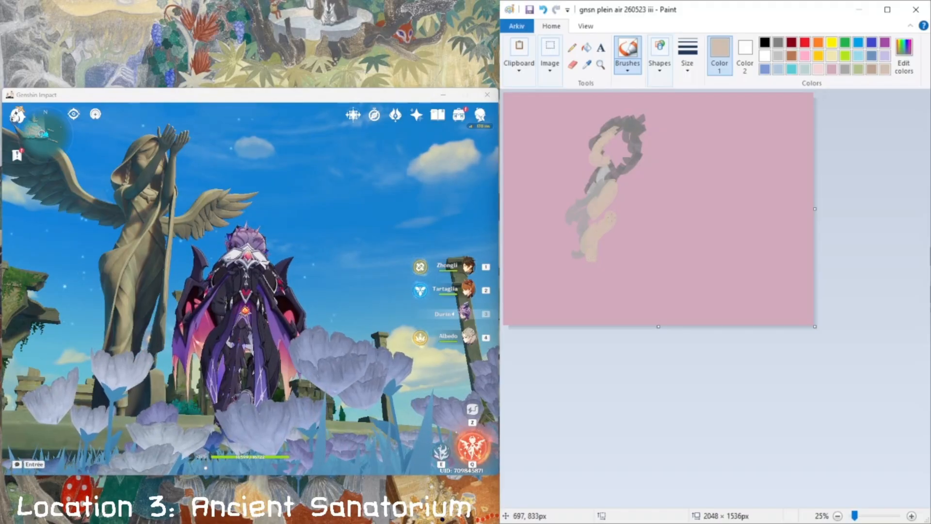
pyautogui.moveTo(640, 172); pyautogui.dragTo(636, 248)
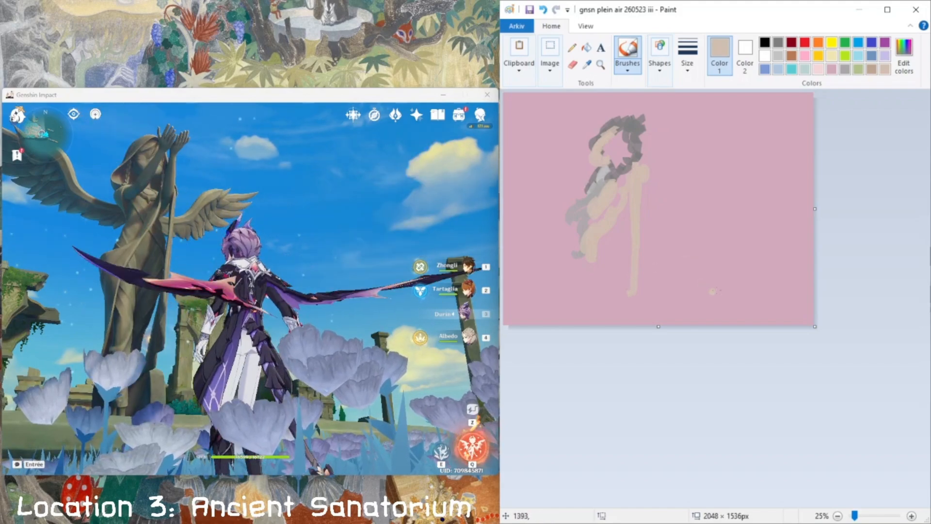
pyautogui.moveTo(700, 309); pyautogui.dragTo(787, 307)
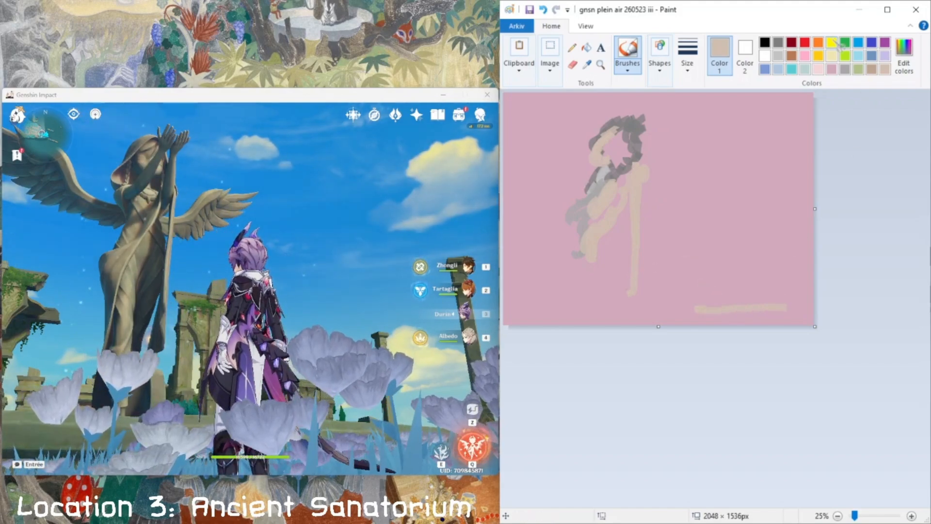
# Paint bright yellow cloud patches along the right edge of the canvas, one near the top and one lower down.
pyautogui.click(833, 43)
pyautogui.moveTo(790, 130)
pyautogui.mouseDown()
pyautogui.moveTo(798, 126)
pyautogui.moveTo(782, 130)
pyautogui.mouseUp()
pyautogui.moveTo(818, 123); pyautogui.dragTo(809, 125)
pyautogui.click(811, 146)
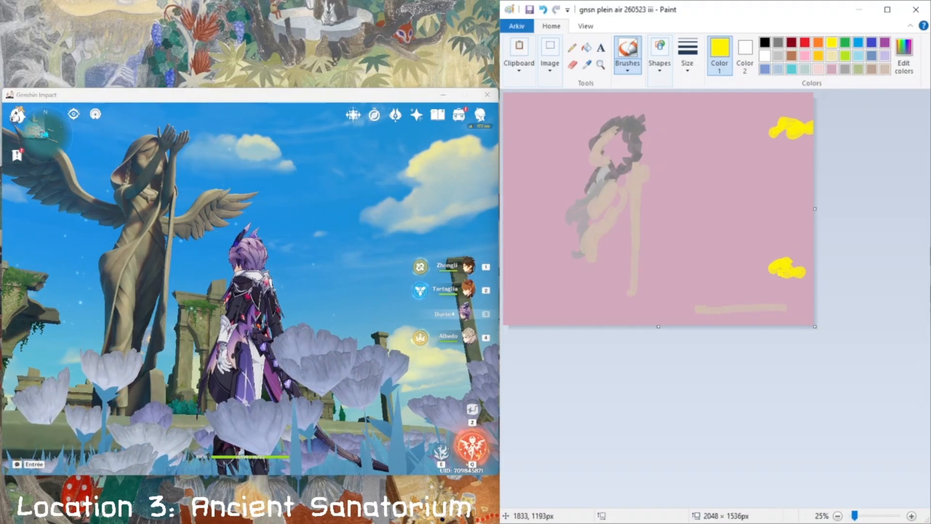
# Mix a very dark purplish brown and paint the standing figure's horns, torso and coat to the right of the statue's staff.
pyautogui.click(765, 42)
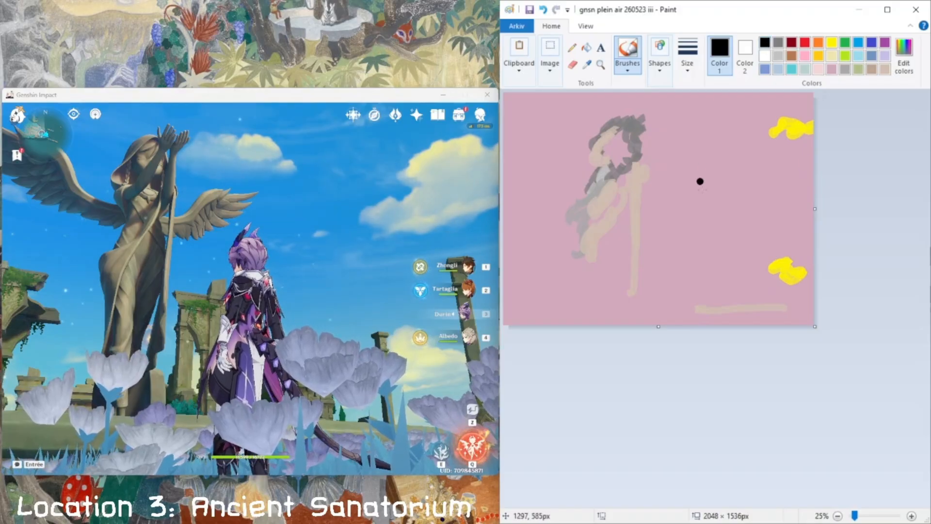
pyautogui.click(904, 55)
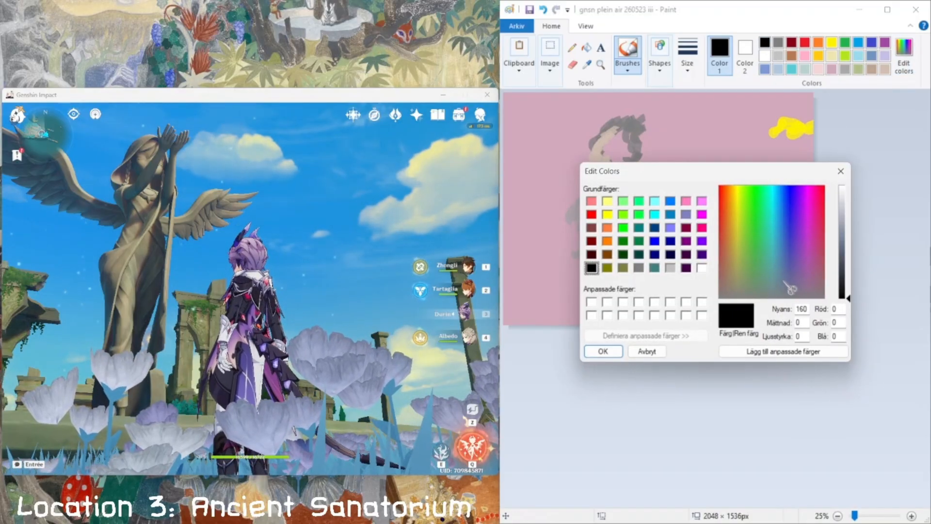
pyautogui.click(792, 285)
pyautogui.moveTo(798, 291); pyautogui.dragTo(839, 279)
pyautogui.click(604, 351)
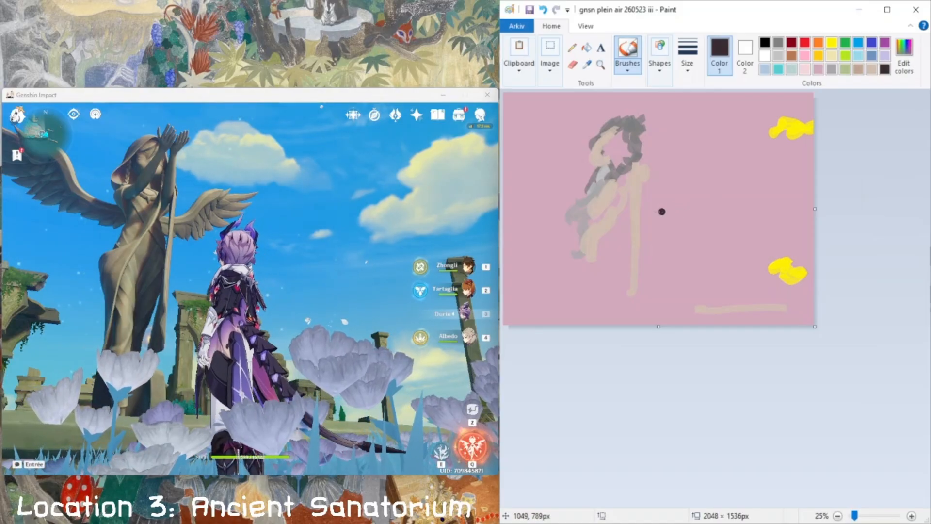
pyautogui.moveTo(662, 212)
pyautogui.mouseDown()
pyautogui.moveTo(655, 229)
pyautogui.moveTo(660, 215)
pyautogui.moveTo(669, 215)
pyautogui.moveTo(666, 232)
pyautogui.moveTo(679, 210)
pyautogui.moveTo(687, 220)
pyautogui.moveTo(677, 247)
pyautogui.moveTo(695, 297)
pyautogui.moveTo(696, 278)
pyautogui.moveTo(667, 232)
pyautogui.moveTo(651, 242)
pyautogui.moveTo(655, 211)
pyautogui.moveTo(650, 229)
pyautogui.moveTo(666, 177)
pyautogui.moveTo(677, 166)
pyautogui.moveTo(697, 196)
pyautogui.mouseUp()
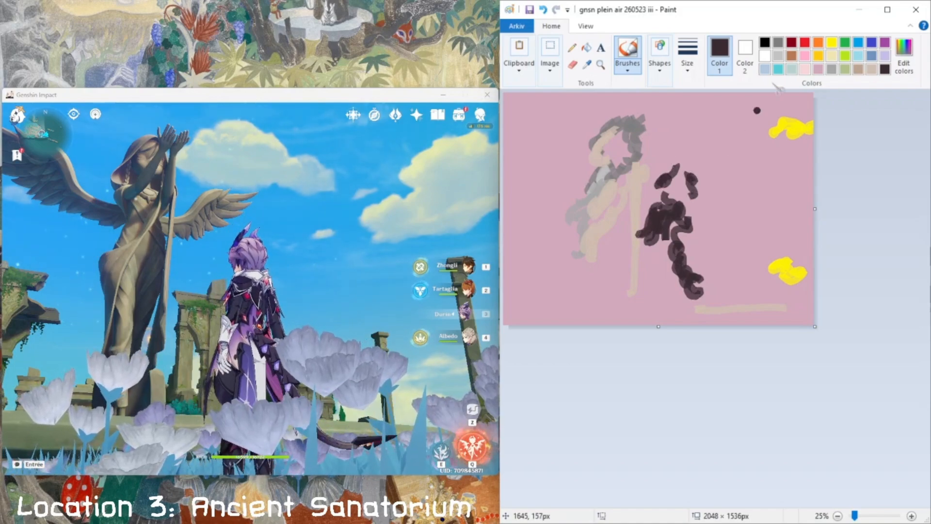
# Paint two dark grey ruin columns with rounded tops in the lower right part of the canvas, one above the lower yellow cloud.
pyautogui.click(778, 43)
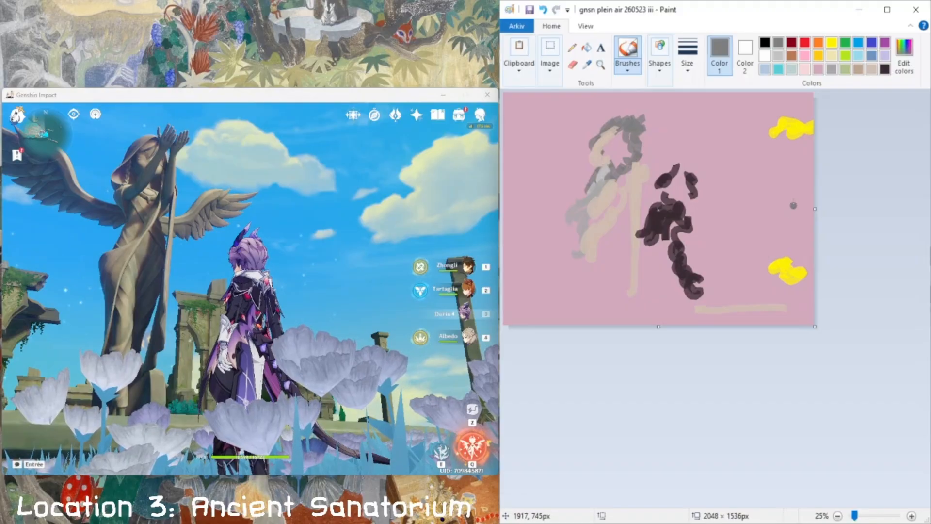
pyautogui.moveTo(793, 206)
pyautogui.mouseDown()
pyautogui.moveTo(797, 260)
pyautogui.moveTo(796, 212)
pyautogui.mouseUp()
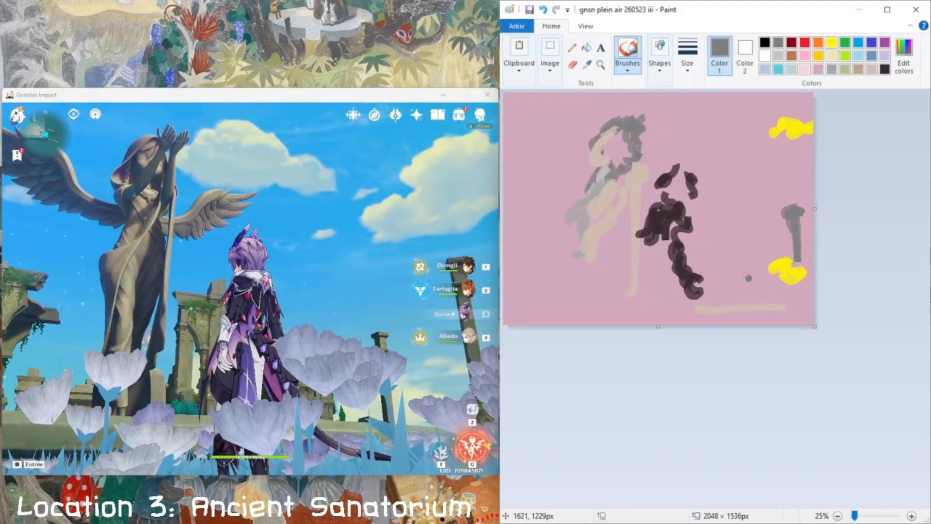
pyautogui.moveTo(758, 263); pyautogui.dragTo(754, 296)
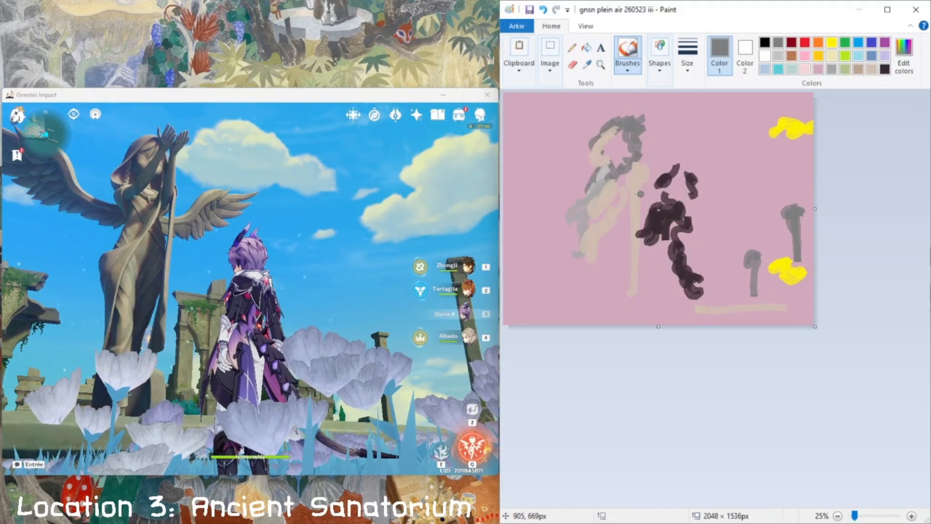
# Select the statue and its staff with a rectangular selection and move them slightly to the left, away from the dark figure.
pyautogui.click(557, 56)
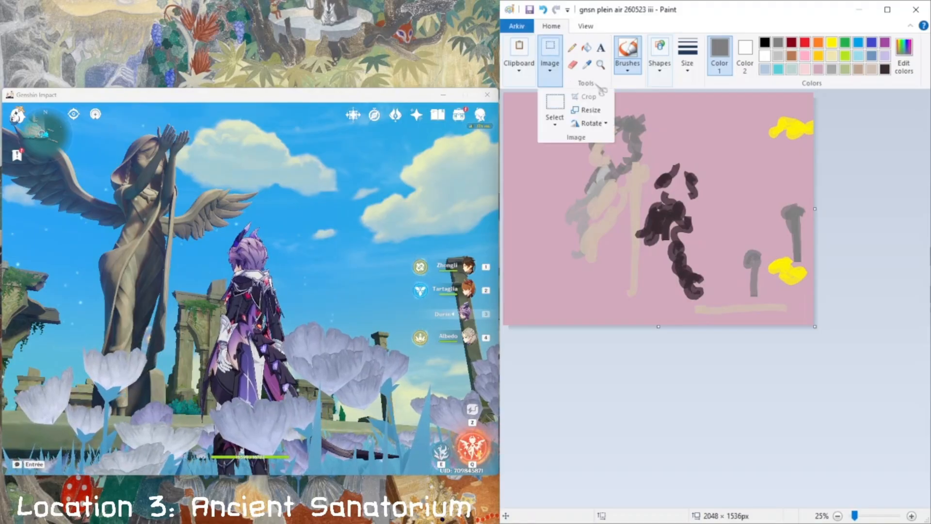
pyautogui.click(555, 124)
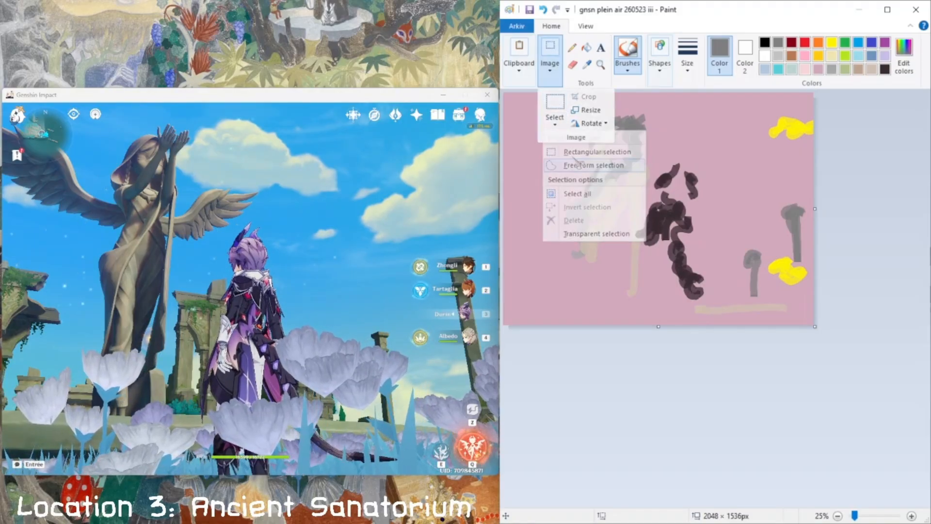
pyautogui.click(582, 150)
pyautogui.moveTo(648, 103)
pyautogui.mouseDown()
pyautogui.moveTo(603, 113)
pyautogui.moveTo(583, 145)
pyautogui.moveTo(590, 168)
pyautogui.moveTo(564, 206)
pyautogui.moveTo(577, 267)
pyautogui.moveTo(616, 266)
pyautogui.moveTo(624, 298)
pyautogui.moveTo(639, 297)
pyautogui.moveTo(649, 169)
pyautogui.mouseUp()
pyautogui.moveTo(649, 99); pyautogui.dragTo(648, 101)
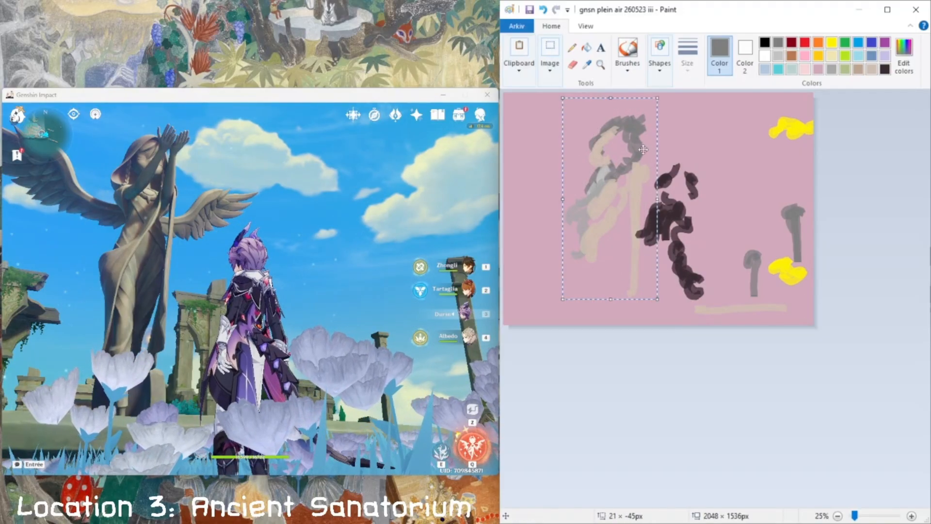
pyautogui.moveTo(637, 173)
pyautogui.mouseDown()
pyautogui.moveTo(620, 190)
pyautogui.moveTo(627, 169)
pyautogui.mouseUp()
# Brush a dark grey ruin pillar with a rounded base between the statue's staff and the dark figure.
pyautogui.click(628, 48)
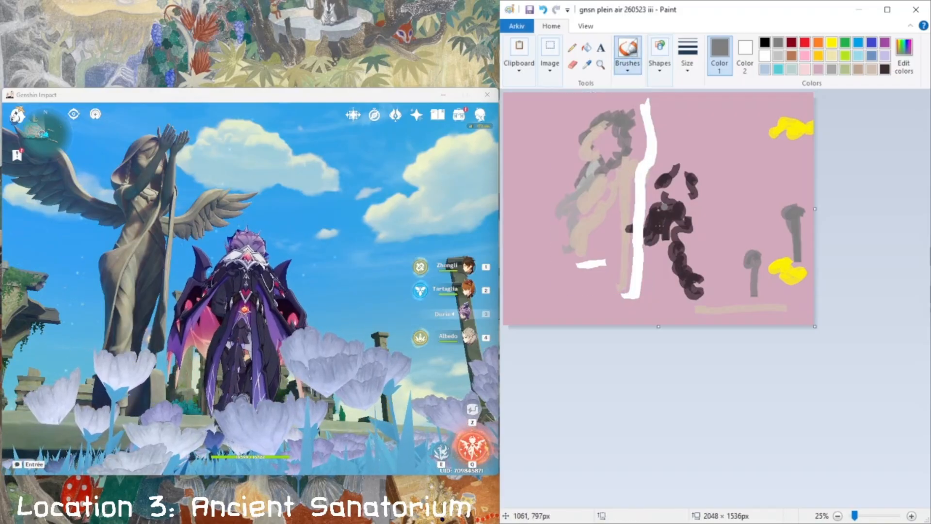
pyautogui.moveTo(637, 233)
pyautogui.mouseDown()
pyautogui.moveTo(640, 288)
pyautogui.moveTo(641, 238)
pyautogui.moveTo(640, 259)
pyautogui.mouseUp()
pyautogui.moveTo(635, 293); pyautogui.dragTo(640, 299)
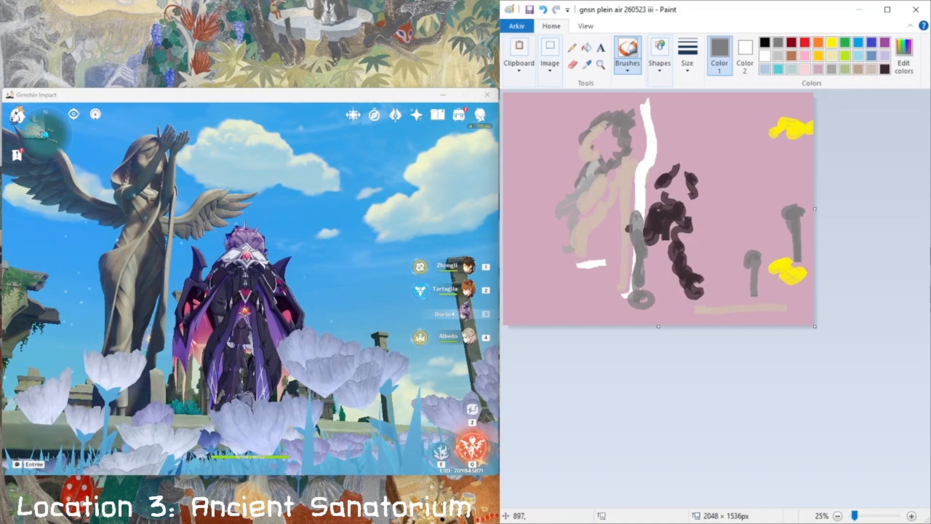
# Sample a warm light grey from the statue and paint loose ruin outlines along the canvas's left edge and lower left.
pyautogui.click(778, 55)
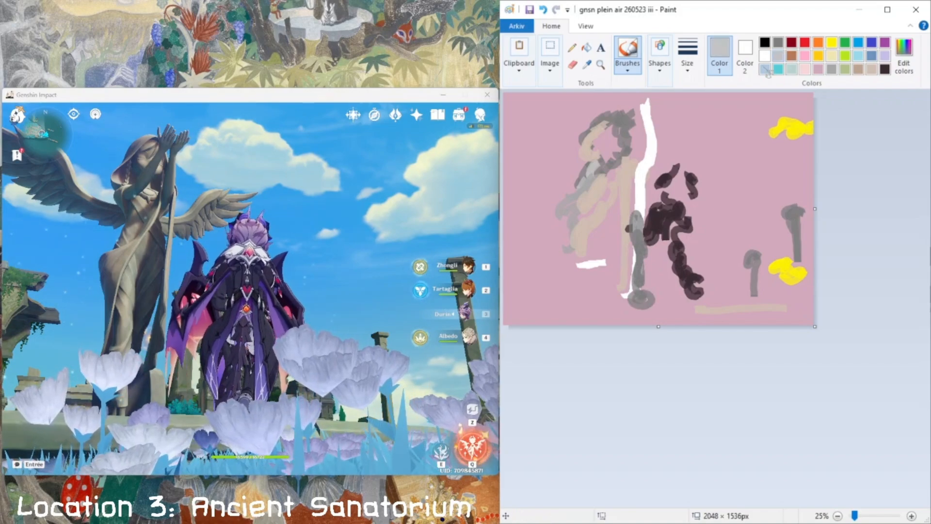
pyautogui.click(587, 64)
pyautogui.click(587, 187)
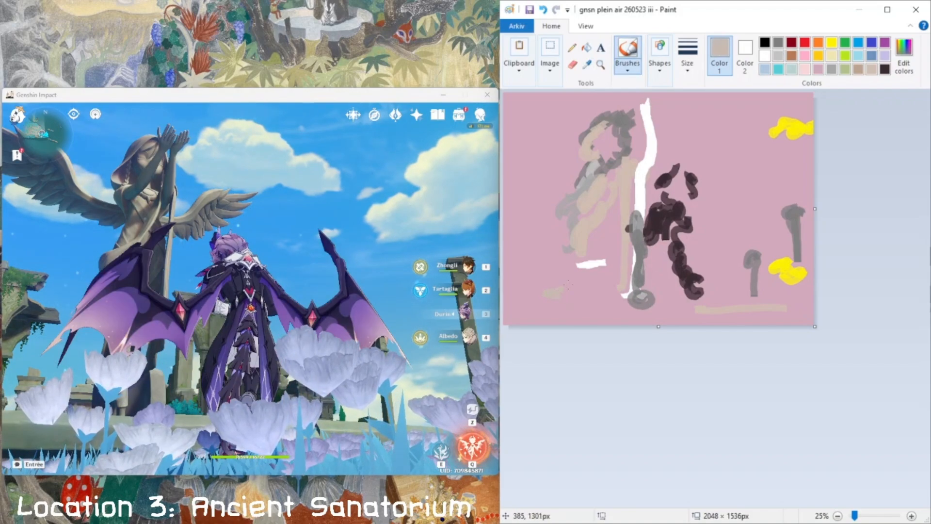
pyautogui.moveTo(564, 288); pyautogui.dragTo(551, 295)
pyautogui.moveTo(508, 221)
pyautogui.mouseDown()
pyautogui.moveTo(520, 222)
pyautogui.moveTo(507, 210)
pyautogui.mouseUp()
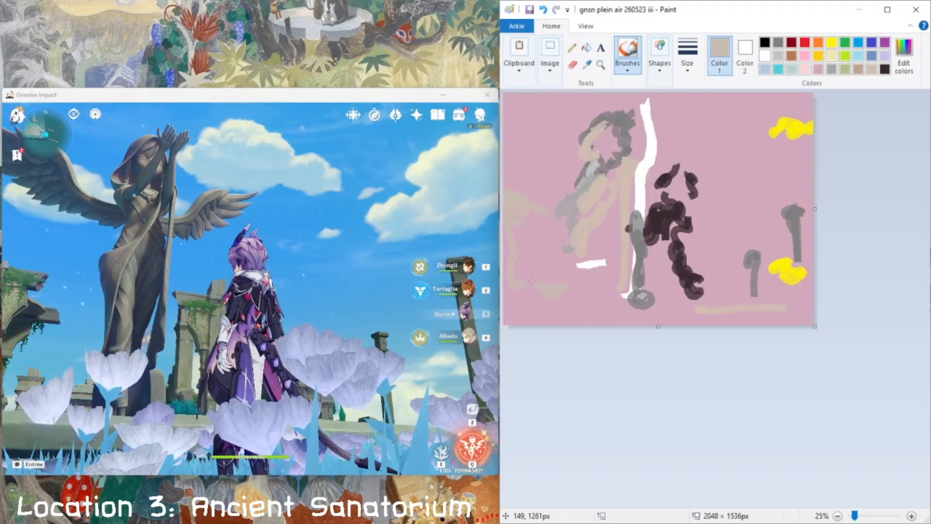
pyautogui.moveTo(539, 266)
pyautogui.mouseDown()
pyautogui.moveTo(533, 296)
pyautogui.moveTo(549, 288)
pyautogui.moveTo(584, 299)
pyautogui.mouseUp()
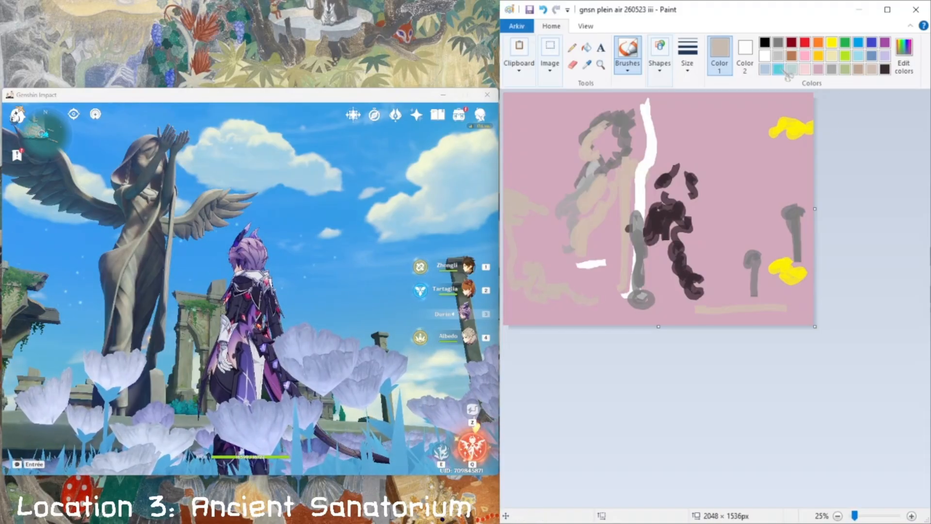
# Choose a muted blue and block in the sky left of the statue, along the top and across the right side.
pyautogui.click(903, 54)
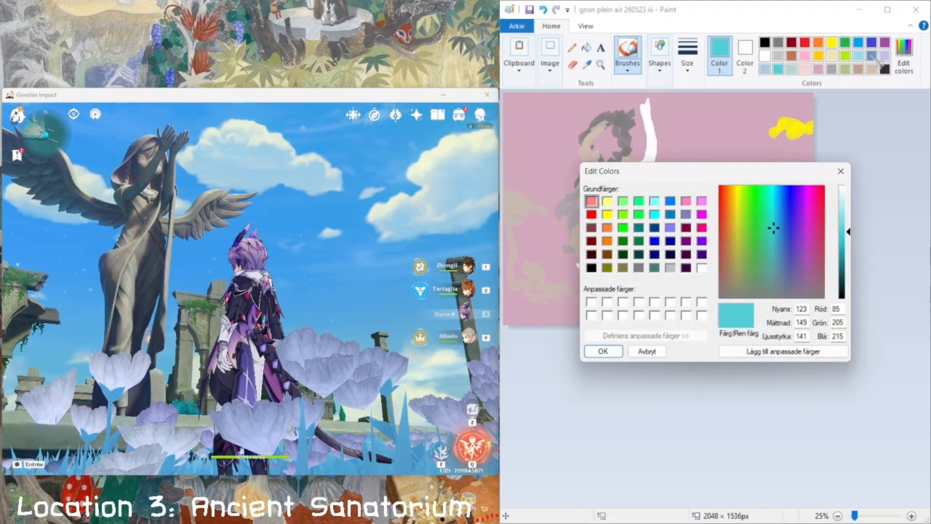
pyautogui.click(841, 171)
pyautogui.click(872, 56)
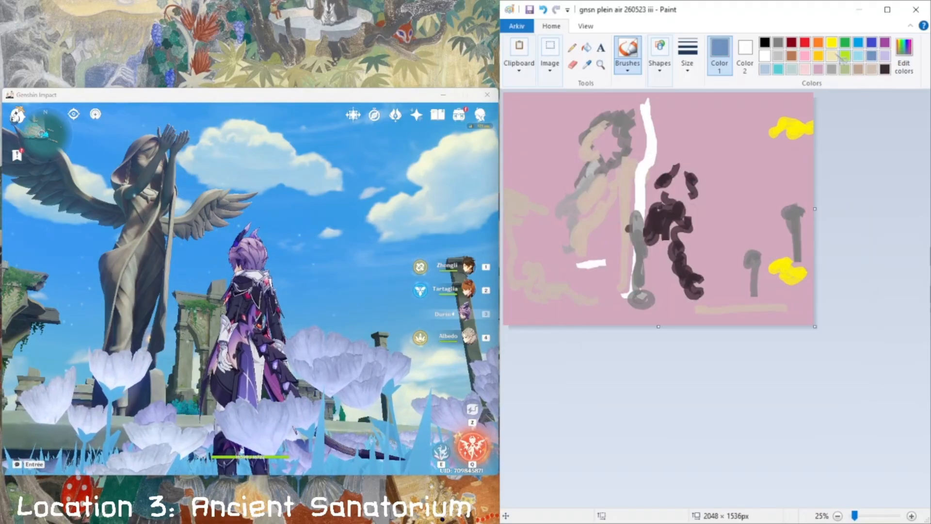
pyautogui.moveTo(521, 146)
pyautogui.mouseDown()
pyautogui.moveTo(508, 181)
pyautogui.moveTo(505, 148)
pyautogui.moveTo(520, 156)
pyautogui.moveTo(531, 194)
pyautogui.moveTo(548, 185)
pyautogui.moveTo(551, 162)
pyautogui.moveTo(578, 166)
pyautogui.mouseUp()
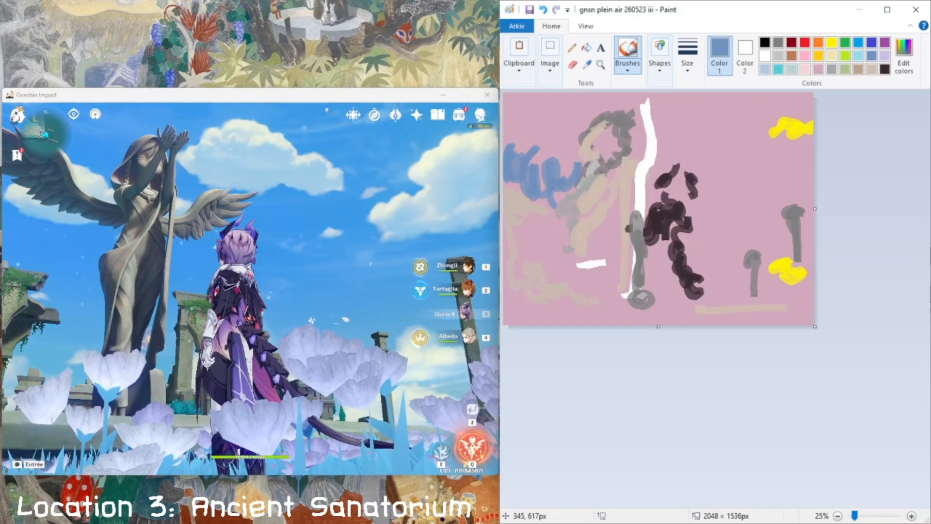
pyautogui.moveTo(555, 205); pyautogui.dragTo(522, 194)
pyautogui.moveTo(532, 235)
pyautogui.mouseDown()
pyautogui.moveTo(525, 242)
pyautogui.moveTo(552, 228)
pyautogui.moveTo(566, 239)
pyautogui.moveTo(557, 245)
pyautogui.moveTo(561, 232)
pyautogui.mouseUp()
pyautogui.moveTo(565, 142)
pyautogui.mouseDown()
pyautogui.moveTo(580, 107)
pyautogui.moveTo(536, 95)
pyautogui.moveTo(626, 96)
pyautogui.moveTo(650, 119)
pyautogui.moveTo(647, 111)
pyautogui.moveTo(645, 152)
pyautogui.moveTo(655, 144)
pyautogui.moveTo(633, 192)
pyautogui.moveTo(641, 207)
pyautogui.moveTo(659, 173)
pyautogui.moveTo(698, 137)
pyautogui.moveTo(718, 153)
pyautogui.moveTo(694, 168)
pyautogui.moveTo(723, 162)
pyautogui.moveTo(738, 145)
pyautogui.moveTo(771, 137)
pyautogui.moveTo(745, 119)
pyautogui.moveTo(786, 109)
pyautogui.moveTo(752, 97)
pyautogui.moveTo(725, 109)
pyautogui.moveTo(703, 94)
pyautogui.mouseUp()
pyautogui.moveTo(728, 161)
pyautogui.mouseDown()
pyautogui.moveTo(723, 172)
pyautogui.moveTo(814, 158)
pyautogui.moveTo(684, 211)
pyautogui.moveTo(694, 228)
pyautogui.moveTo(761, 204)
pyautogui.mouseUp()
# Mix a slightly lighter greyish blue and paint the lower sky right of the figure and the gaps around the statue's staff.
pyautogui.click(903, 61)
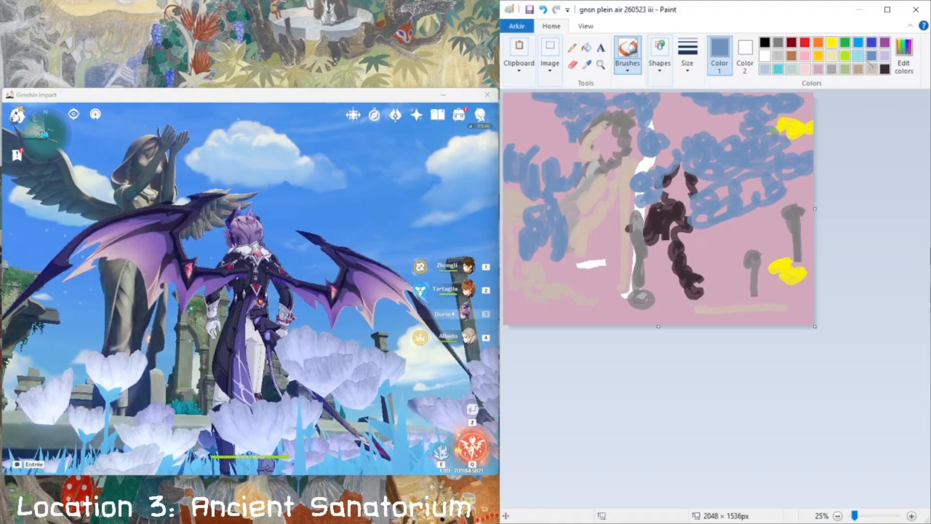
pyautogui.moveTo(782, 256); pyautogui.dragTo(782, 263)
pyautogui.moveTo(848, 232); pyautogui.dragTo(850, 221)
pyautogui.moveTo(782, 259); pyautogui.dragTo(781, 261)
pyautogui.moveTo(849, 223); pyautogui.dragTo(849, 227)
pyautogui.click(605, 350)
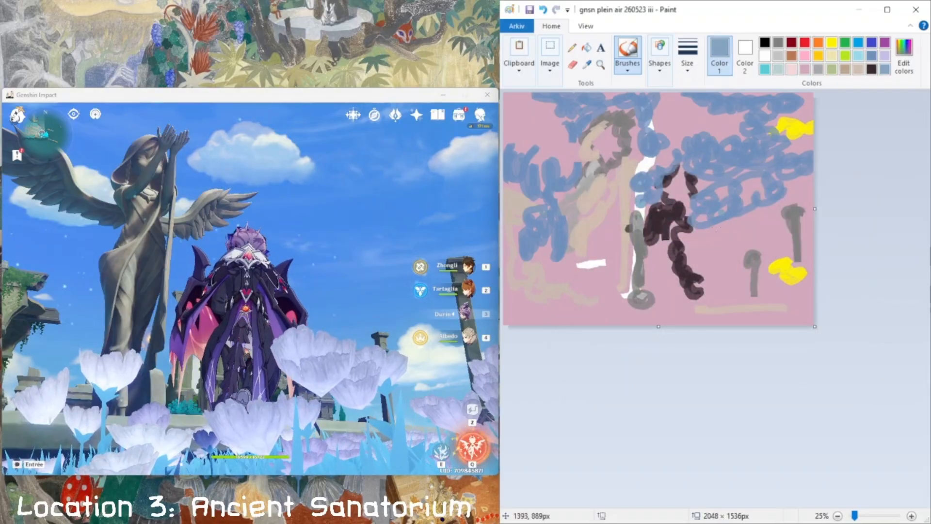
pyautogui.moveTo(714, 227)
pyautogui.mouseDown()
pyautogui.moveTo(712, 238)
pyautogui.moveTo(751, 227)
pyautogui.moveTo(765, 239)
pyautogui.mouseUp()
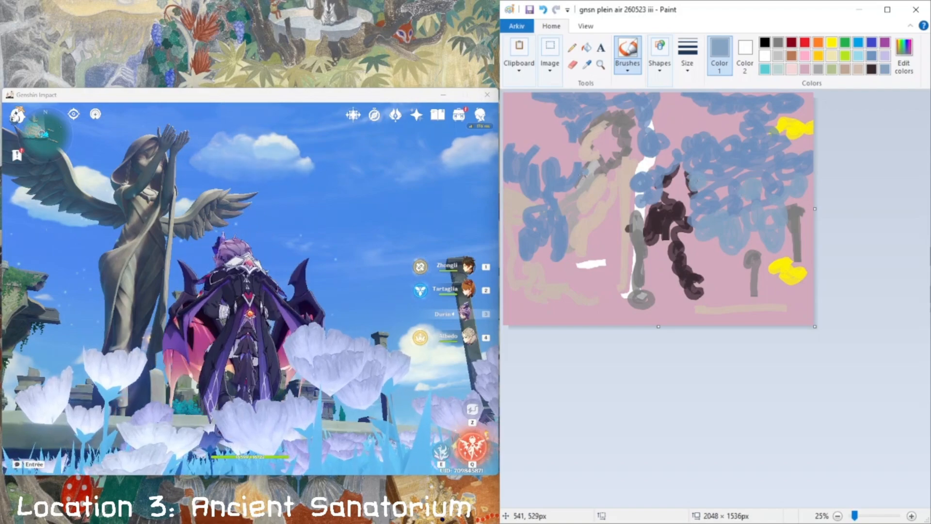
pyautogui.moveTo(625, 275); pyautogui.dragTo(630, 263)
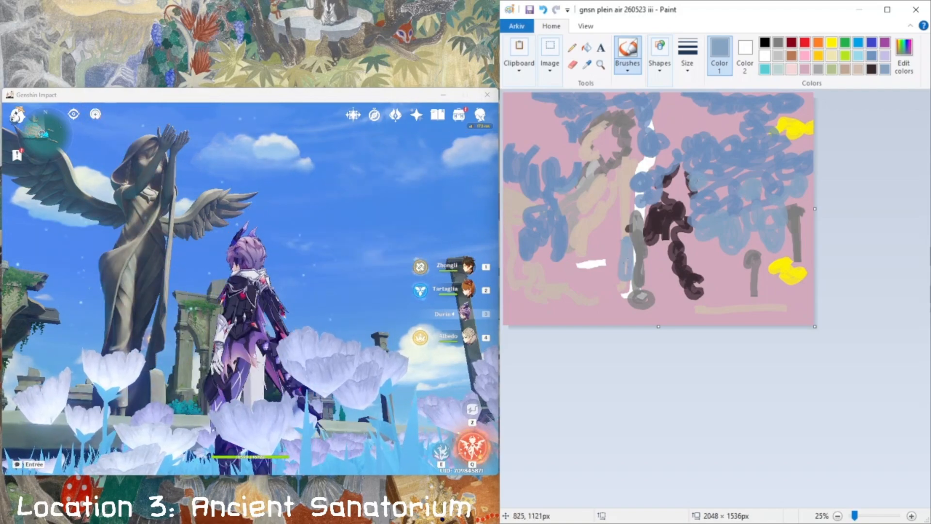
pyautogui.moveTo(634, 190); pyautogui.dragTo(627, 214)
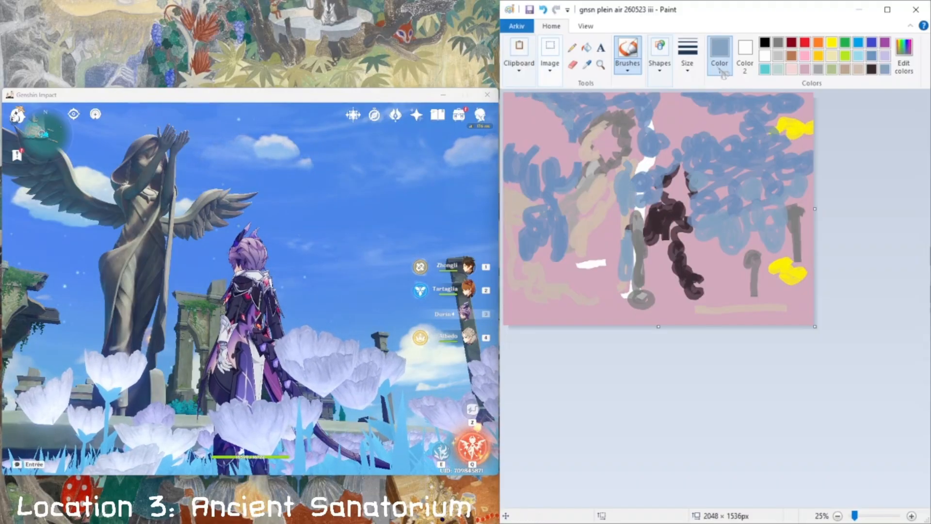
# Paint the statue's spread wing in dark grey from the canvas's upper left corner toward the statue's shoulder.
pyautogui.click(778, 42)
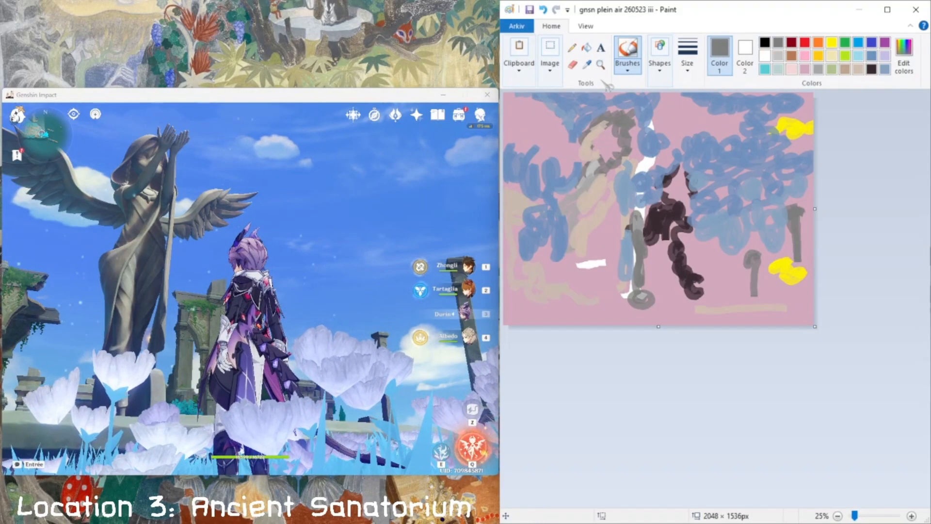
pyautogui.moveTo(515, 113); pyautogui.dragTo(503, 99)
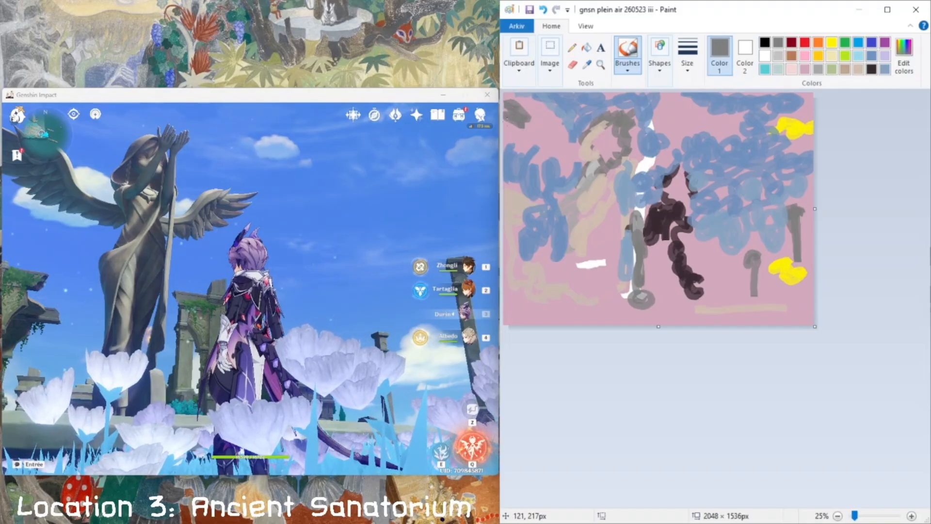
pyautogui.moveTo(515, 139)
pyautogui.mouseDown()
pyautogui.moveTo(545, 143)
pyautogui.moveTo(548, 156)
pyautogui.moveTo(570, 153)
pyautogui.moveTo(526, 109)
pyautogui.mouseUp()
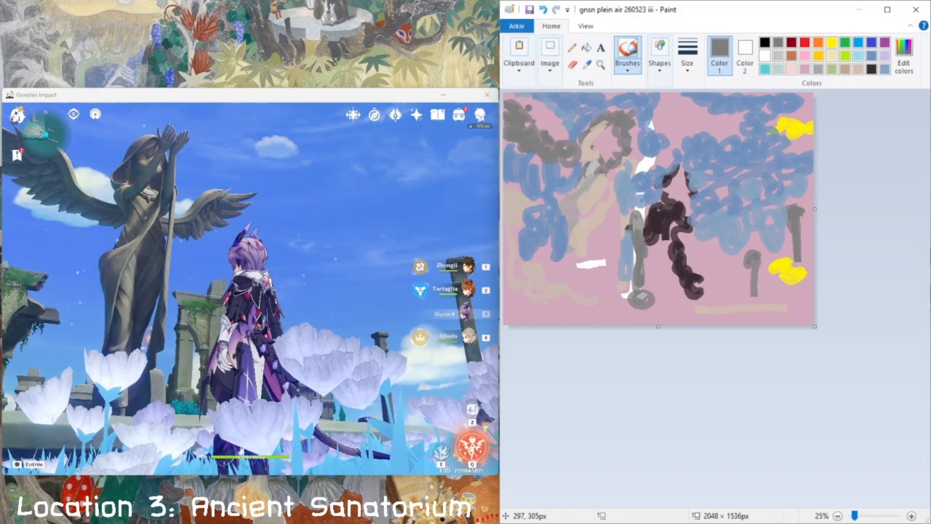
pyautogui.moveTo(549, 140)
pyautogui.mouseDown()
pyautogui.moveTo(530, 102)
pyautogui.moveTo(547, 97)
pyautogui.mouseUp()
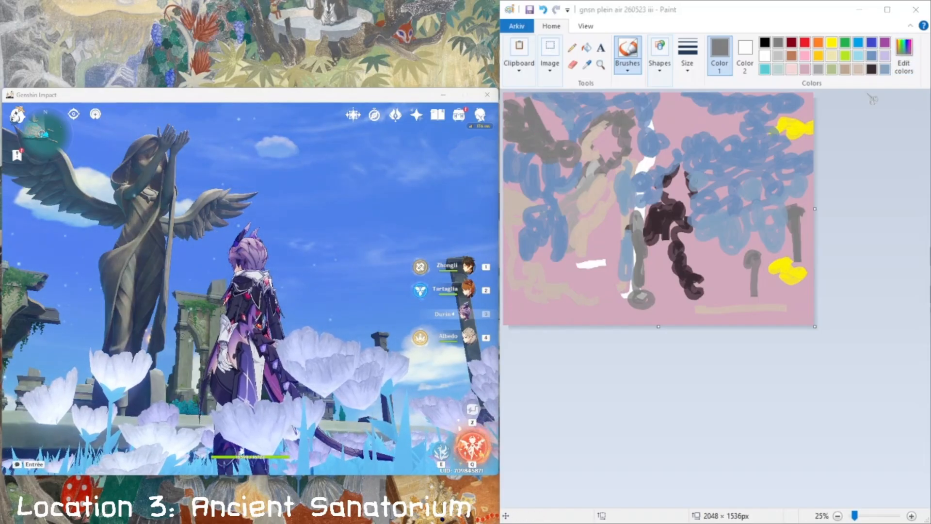
# Mix a dusty mauve and paint strokes on the statue's hood, across its chest and along its raised arm.
pyautogui.click(903, 55)
pyautogui.click(819, 280)
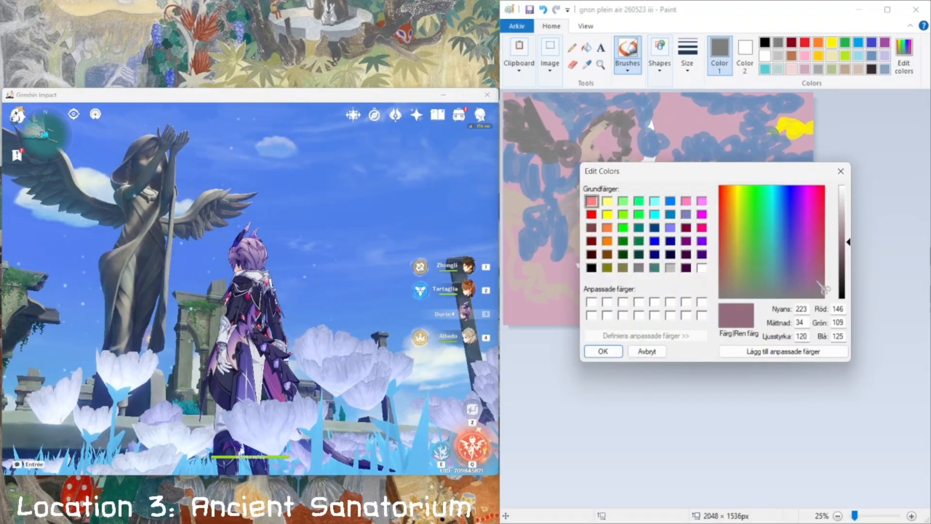
pyautogui.click(603, 351)
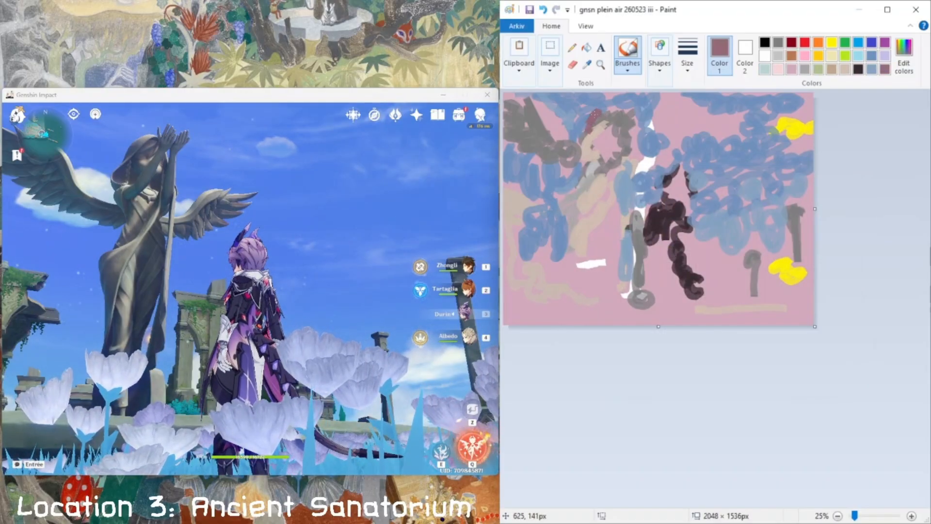
pyautogui.moveTo(592, 177); pyautogui.dragTo(617, 153)
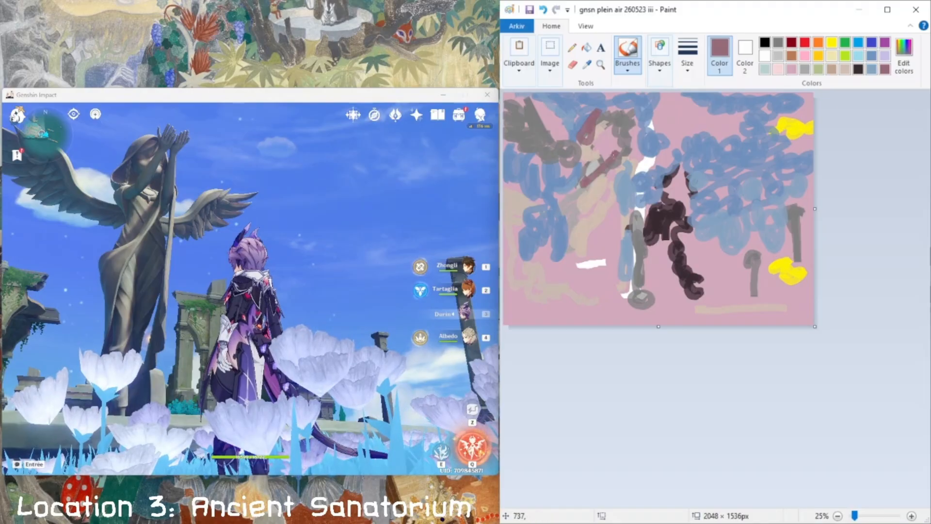
pyautogui.moveTo(607, 190); pyautogui.dragTo(621, 169)
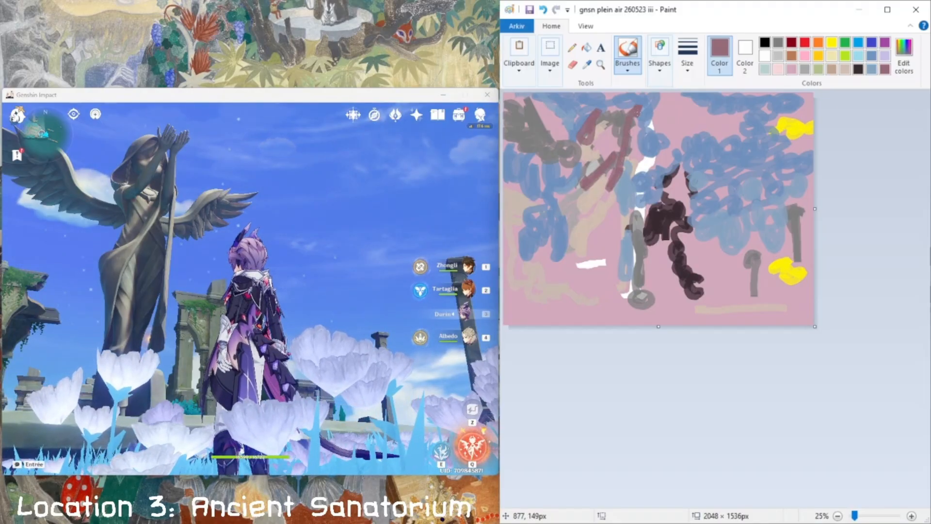
# Mix a greyish violet with red 107, green 102, blue 132 and paint a diagonal stroke inside the statue's raised arm.
pyautogui.click(903, 56)
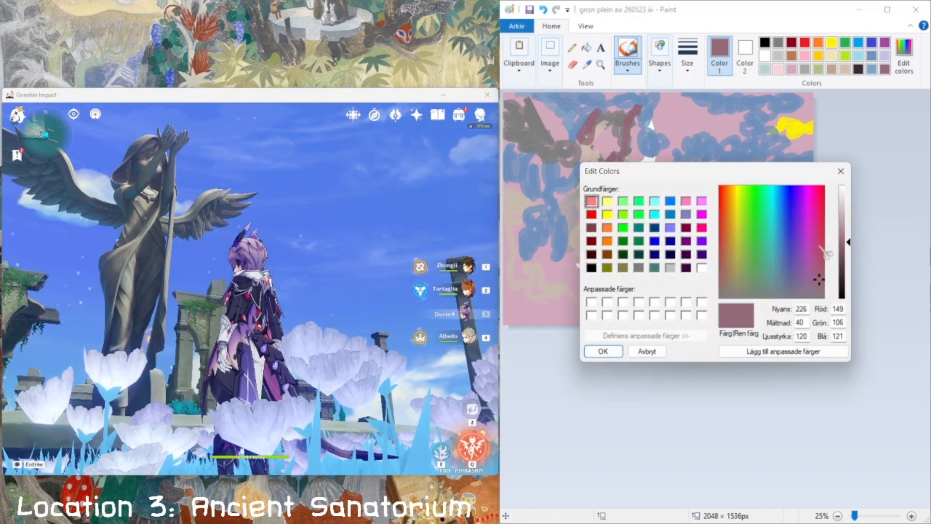
pyautogui.moveTo(810, 277); pyautogui.dragTo(794, 284)
pyautogui.moveTo(847, 242); pyautogui.dragTo(847, 245)
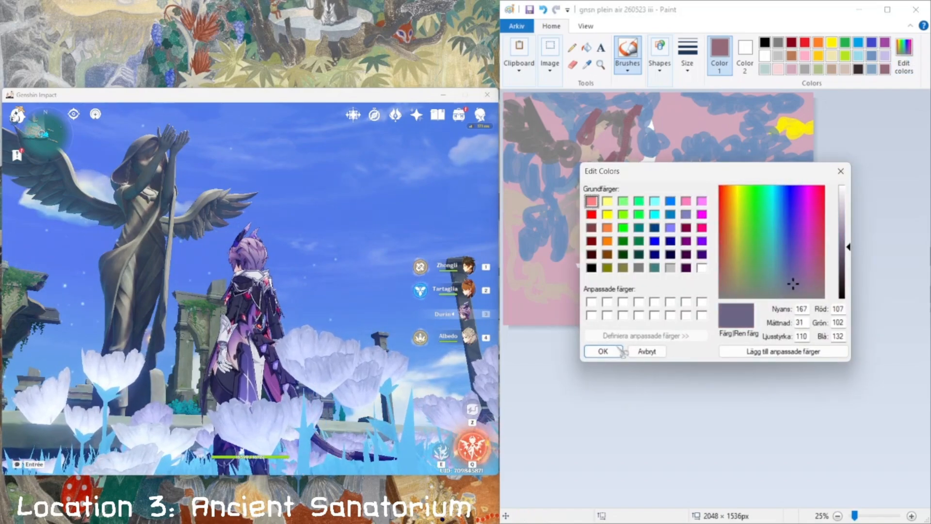
pyautogui.click(611, 350)
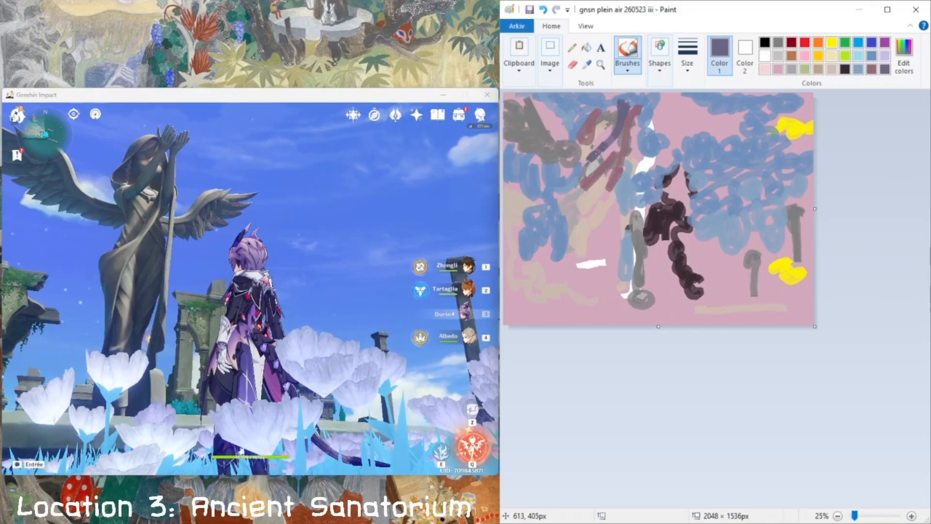
# Mix a darker greyish purple and paint the shadows at the statue's shoulder and down its long robe.
pyautogui.click(904, 56)
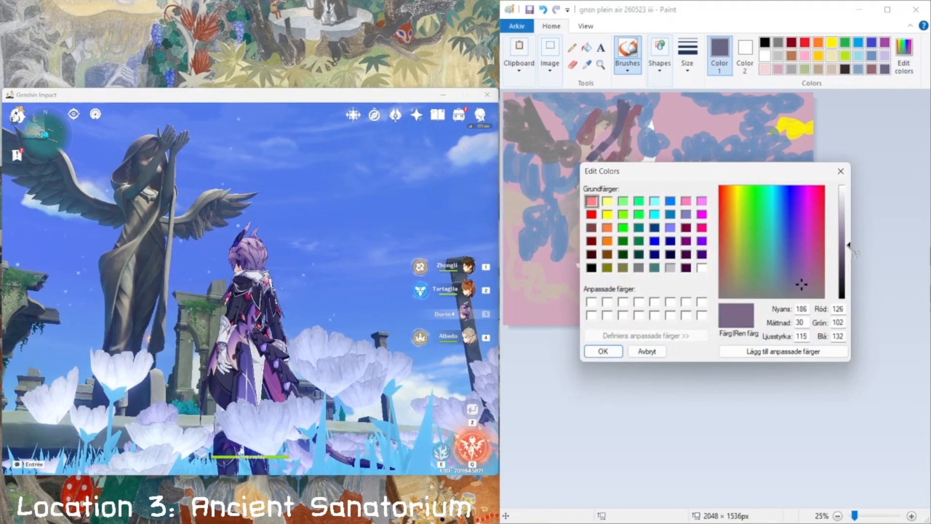
pyautogui.moveTo(854, 250); pyautogui.dragTo(853, 256)
pyautogui.click(603, 351)
pyautogui.moveTo(586, 159); pyautogui.dragTo(589, 175)
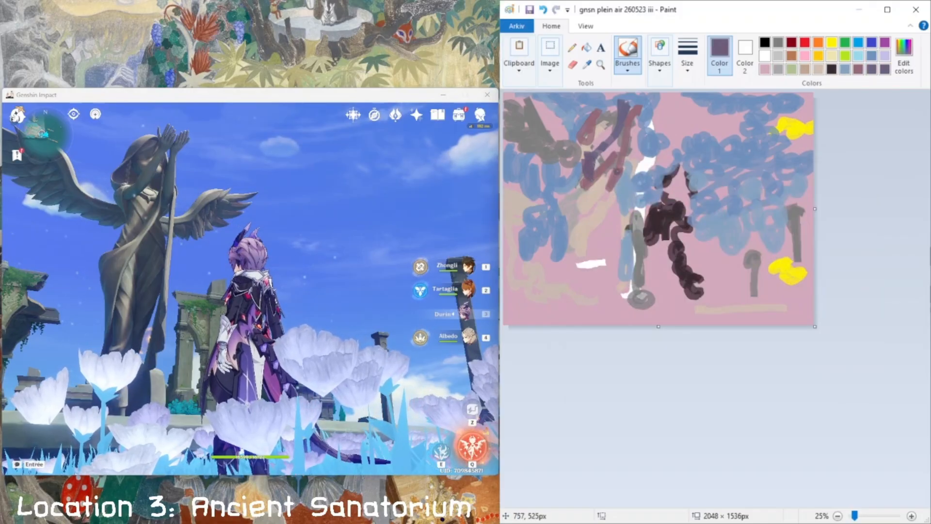
pyautogui.moveTo(614, 175)
pyautogui.mouseDown()
pyautogui.moveTo(623, 177)
pyautogui.moveTo(597, 237)
pyautogui.moveTo(618, 187)
pyautogui.moveTo(604, 216)
pyautogui.moveTo(602, 267)
pyautogui.moveTo(619, 244)
pyautogui.moveTo(606, 280)
pyautogui.mouseUp()
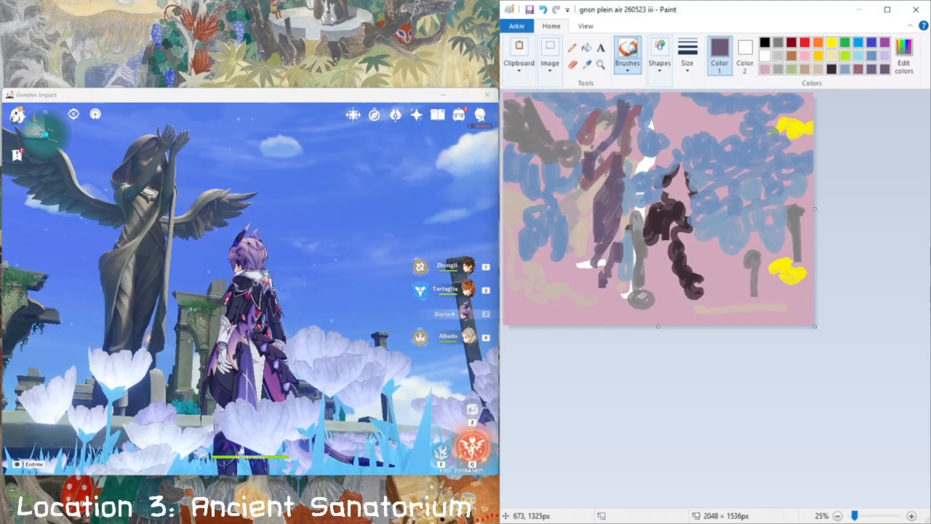
# Mix a dark slate with red 80, green 84, blue 112 and paint the dark shapes around the statue's base.
pyautogui.click(906, 68)
pyautogui.click(791, 280)
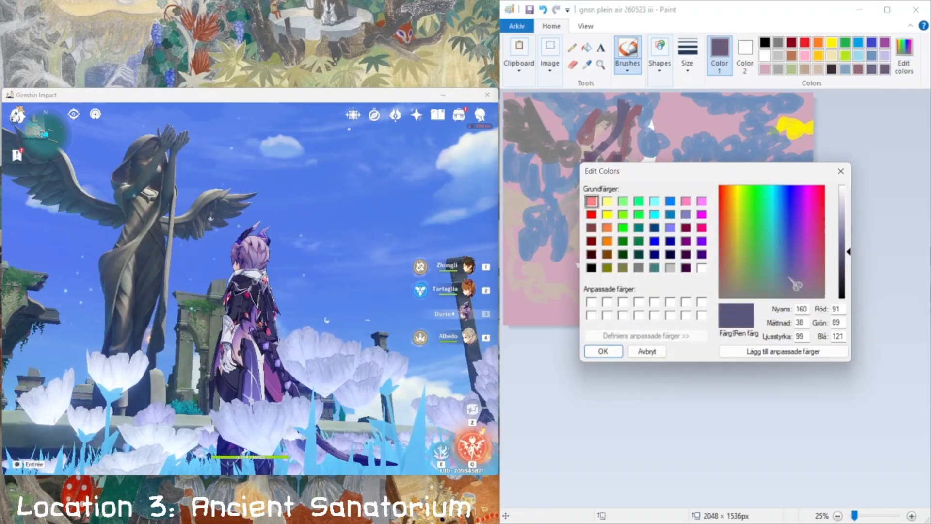
pyautogui.click(844, 259)
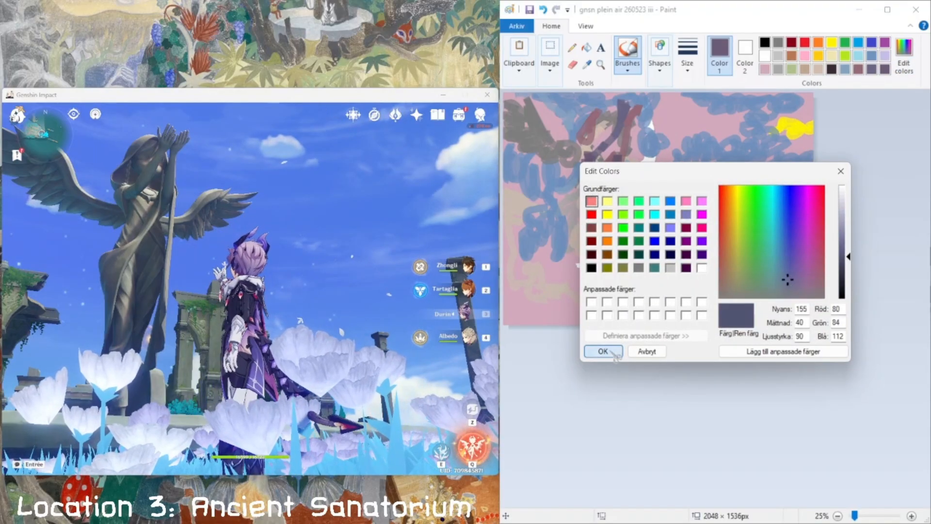
pyautogui.click(603, 352)
pyautogui.moveTo(602, 263); pyautogui.dragTo(594, 311)
pyautogui.moveTo(566, 238)
pyautogui.mouseDown()
pyautogui.moveTo(574, 225)
pyautogui.moveTo(567, 308)
pyautogui.mouseUp()
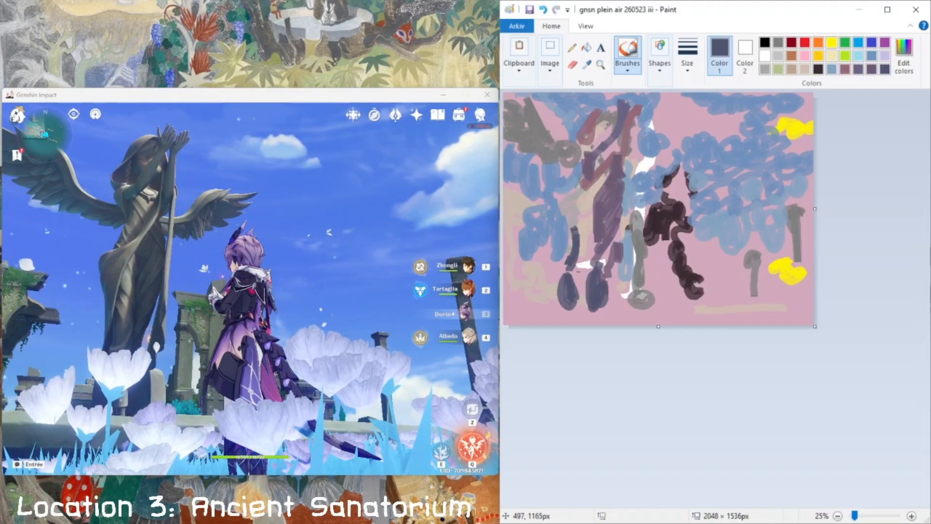
# Mix a pale mauve and dab a short stroke between the dark shapes at the statue's base.
pyautogui.click(904, 55)
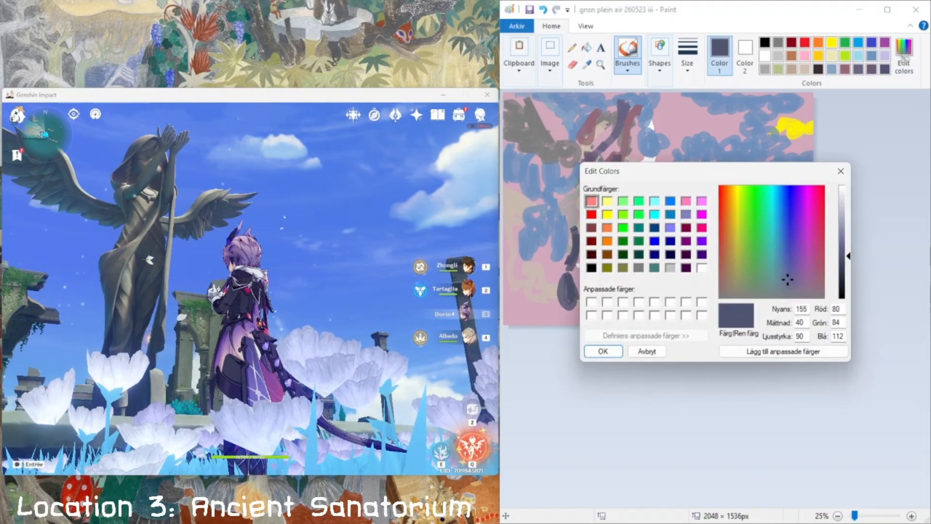
pyautogui.click(811, 273)
pyautogui.moveTo(812, 272); pyautogui.dragTo(793, 278)
pyautogui.moveTo(848, 239); pyautogui.dragTo(849, 212)
pyautogui.moveTo(800, 274); pyautogui.dragTo(800, 277)
pyautogui.click(621, 353)
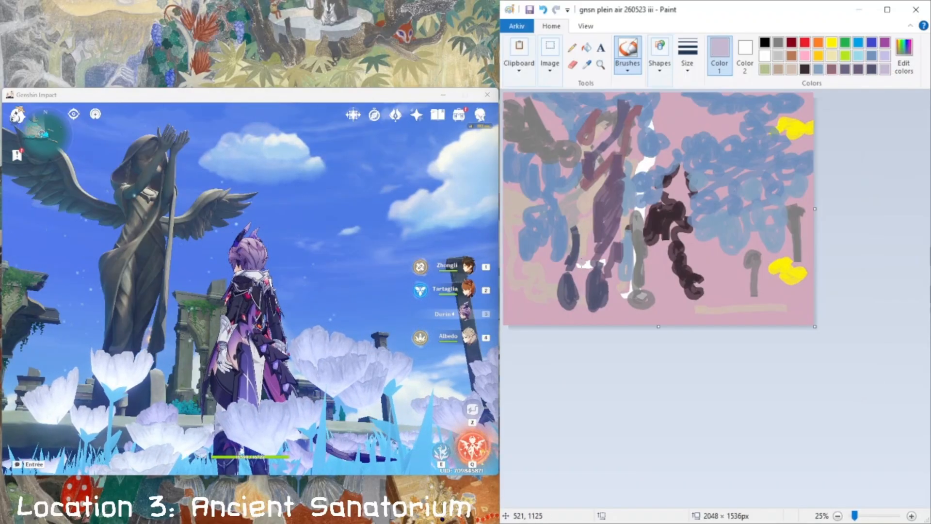
pyautogui.moveTo(579, 268); pyautogui.dragTo(578, 281)
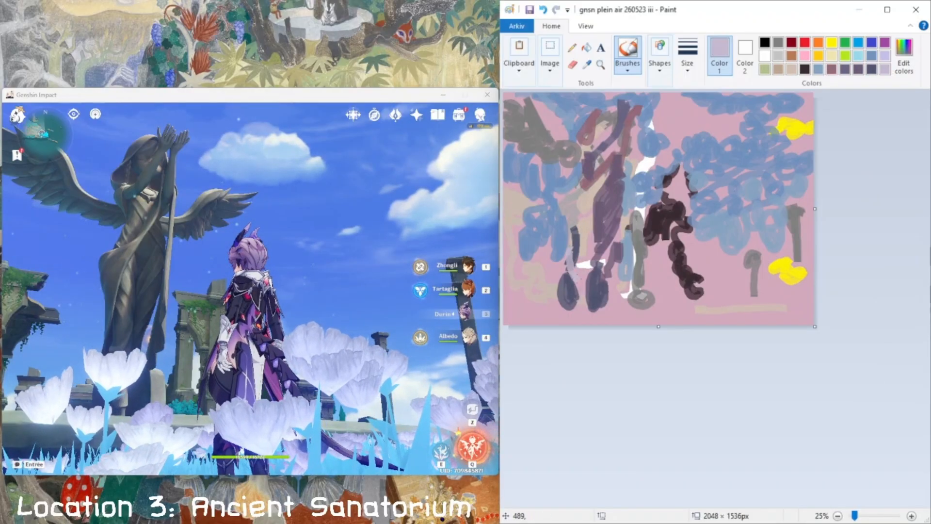
# Mix a pale lavender with red 224, green 217, blue 230 and paint the white flowers in front of and left of the statue's base.
pyautogui.click(898, 70)
pyautogui.click(847, 200)
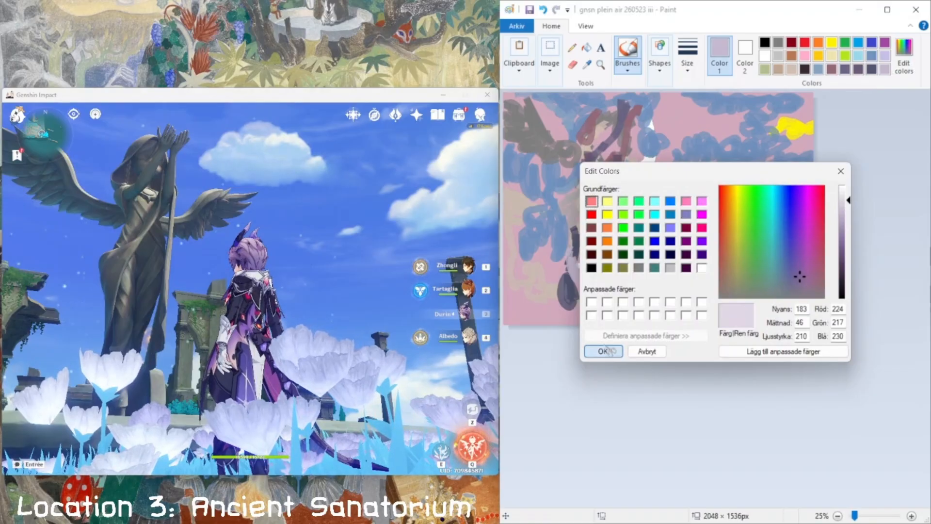
pyautogui.click(603, 351)
pyautogui.moveTo(563, 265)
pyautogui.mouseDown()
pyautogui.moveTo(557, 246)
pyautogui.moveTo(571, 272)
pyautogui.moveTo(593, 268)
pyautogui.mouseUp()
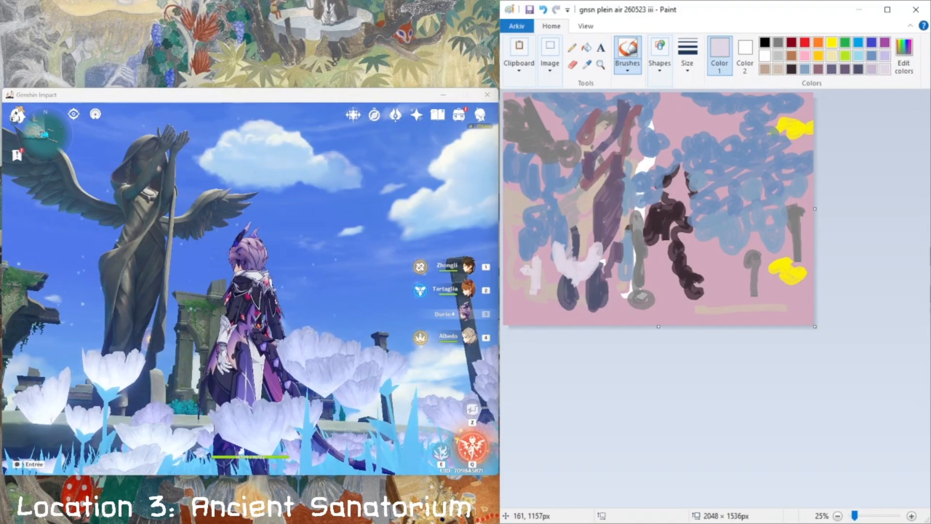
pyautogui.moveTo(528, 269)
pyautogui.mouseDown()
pyautogui.moveTo(520, 294)
pyautogui.moveTo(528, 303)
pyautogui.moveTo(507, 291)
pyautogui.moveTo(533, 300)
pyautogui.moveTo(544, 316)
pyautogui.moveTo(559, 291)
pyautogui.mouseUp()
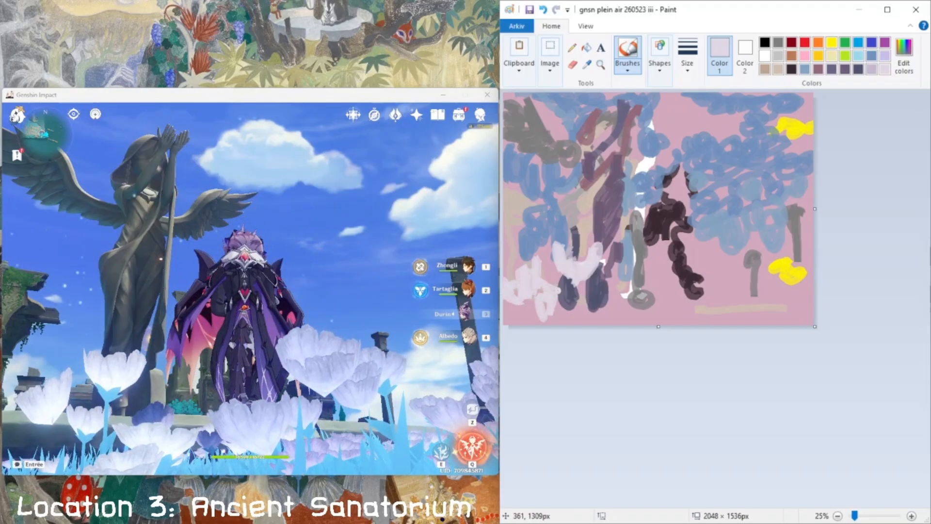
# Paint more pale lavender flowers along the bottom foreground, from the statue's feet past the character to the canvas's right edge.
pyautogui.moveTo(594, 303)
pyautogui.mouseDown()
pyautogui.moveTo(619, 305)
pyautogui.moveTo(612, 291)
pyautogui.moveTo(611, 305)
pyautogui.moveTo(624, 306)
pyautogui.moveTo(601, 312)
pyautogui.moveTo(654, 306)
pyautogui.moveTo(563, 322)
pyautogui.moveTo(653, 307)
pyautogui.moveTo(670, 314)
pyautogui.moveTo(662, 293)
pyautogui.moveTo(673, 287)
pyautogui.moveTo(675, 314)
pyautogui.moveTo(696, 317)
pyautogui.moveTo(662, 284)
pyautogui.moveTo(711, 297)
pyautogui.mouseUp()
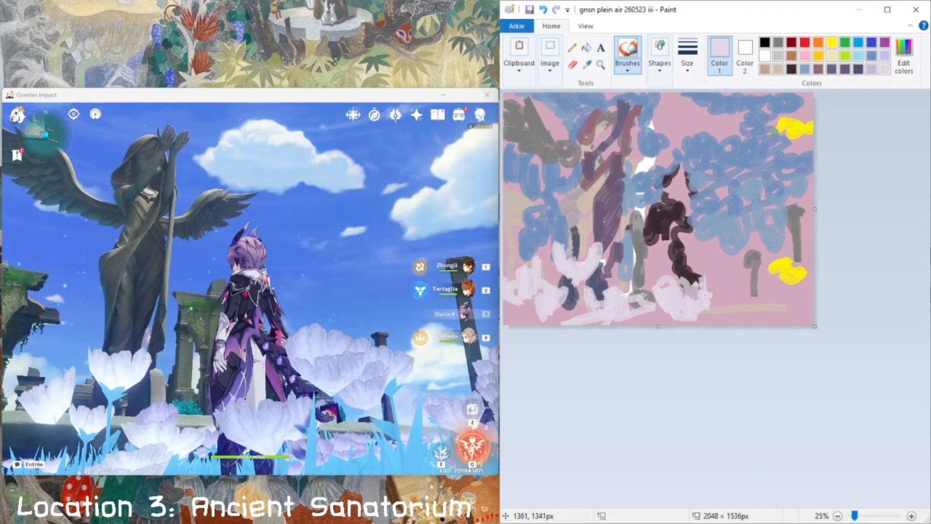
pyautogui.moveTo(707, 249)
pyautogui.mouseDown()
pyautogui.moveTo(706, 271)
pyautogui.moveTo(699, 248)
pyautogui.moveTo(728, 236)
pyautogui.moveTo(736, 250)
pyautogui.moveTo(722, 245)
pyautogui.moveTo(756, 254)
pyautogui.moveTo(734, 279)
pyautogui.moveTo(711, 266)
pyautogui.moveTo(731, 272)
pyautogui.moveTo(733, 256)
pyautogui.moveTo(754, 292)
pyautogui.moveTo(768, 275)
pyautogui.moveTo(755, 277)
pyautogui.moveTo(753, 288)
pyautogui.moveTo(763, 255)
pyautogui.moveTo(790, 262)
pyautogui.moveTo(794, 300)
pyautogui.moveTo(810, 250)
pyautogui.moveTo(807, 294)
pyautogui.moveTo(773, 299)
pyautogui.moveTo(792, 313)
pyautogui.moveTo(807, 290)
pyautogui.mouseUp()
pyautogui.moveTo(741, 307); pyautogui.dragTo(725, 326)
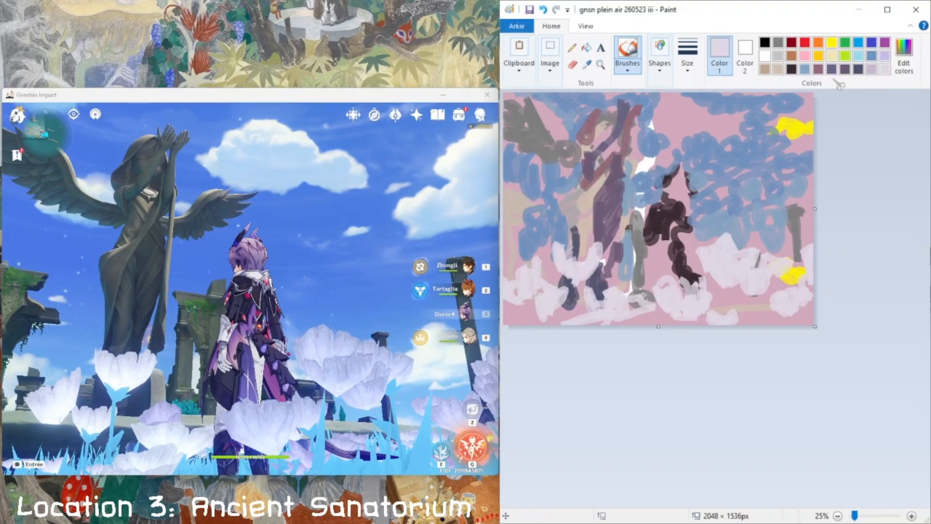
# Mix a pale greyish blue and paint clouds in the upper sky and beneath the statue's left wing.
pyautogui.click(780, 56)
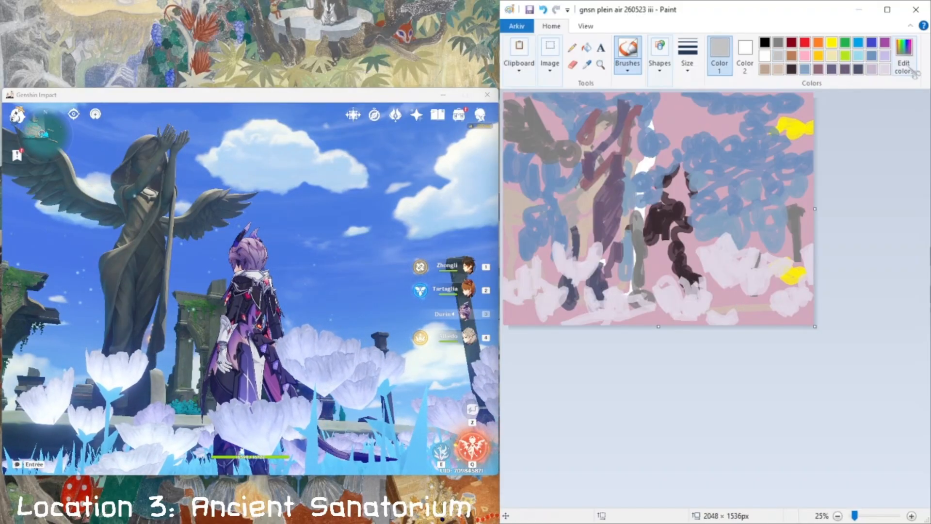
pyautogui.click(885, 57)
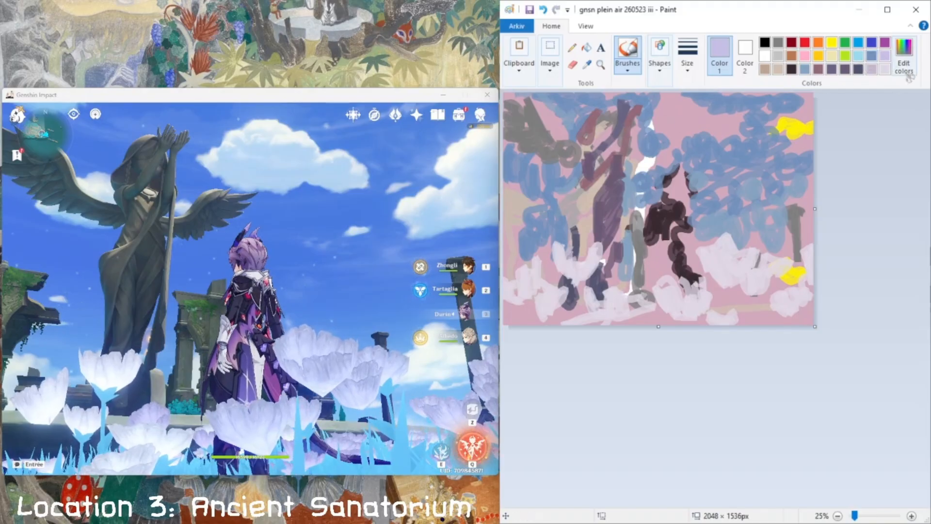
pyautogui.click(904, 56)
pyautogui.click(782, 254)
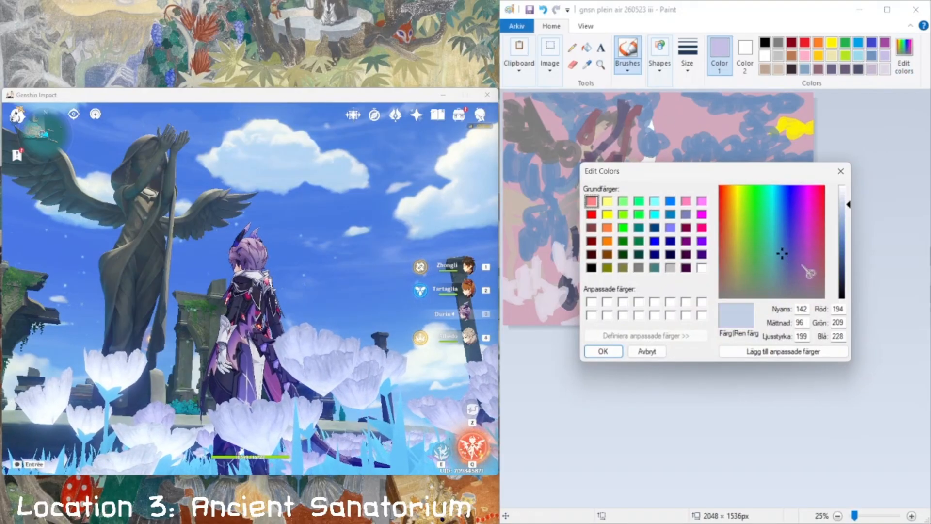
pyautogui.click(846, 213)
pyautogui.click(603, 351)
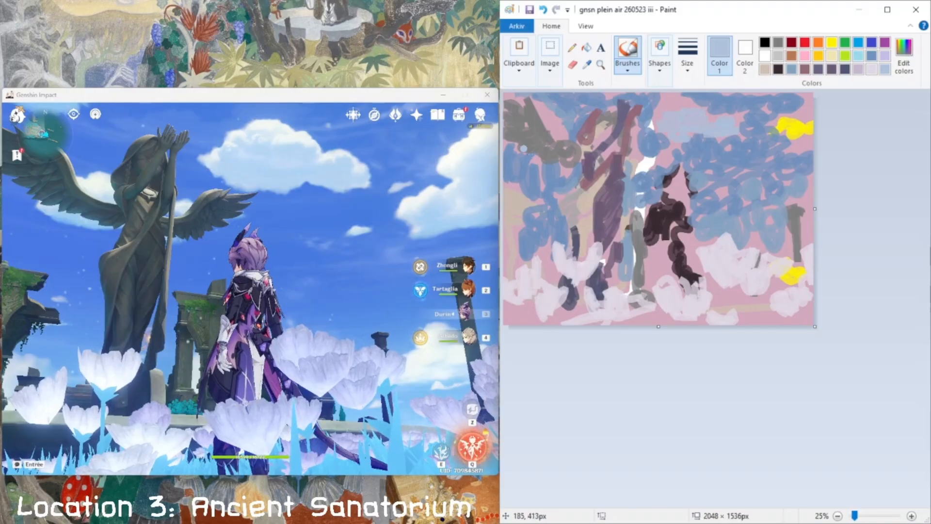
pyautogui.moveTo(526, 143); pyautogui.dragTo(538, 146)
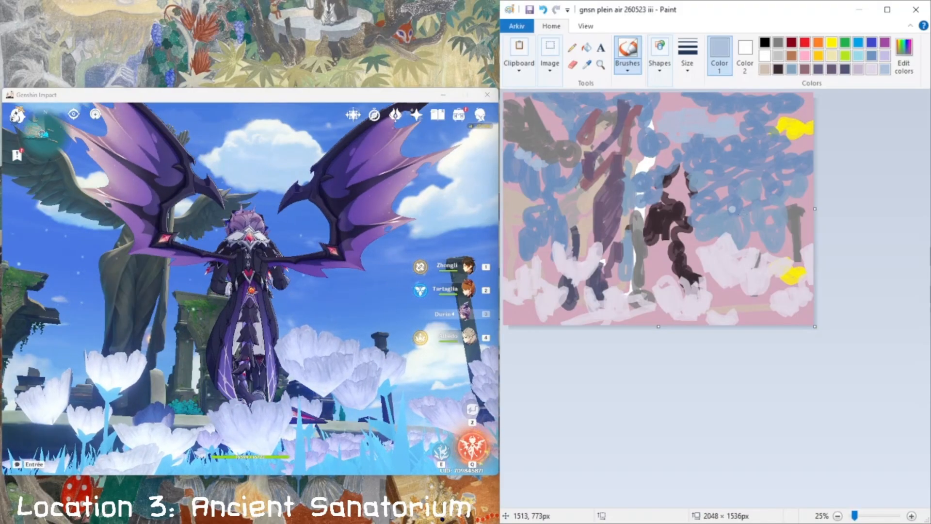
# Add pale greyish blue cloud strokes to the right-hand sky, over the upper yellow mark and around the dark pillar.
pyautogui.moveTo(760, 234); pyautogui.dragTo(769, 233)
pyautogui.moveTo(801, 190)
pyautogui.mouseDown()
pyautogui.moveTo(803, 160)
pyautogui.moveTo(797, 135)
pyautogui.moveTo(789, 136)
pyautogui.moveTo(798, 128)
pyautogui.mouseUp()
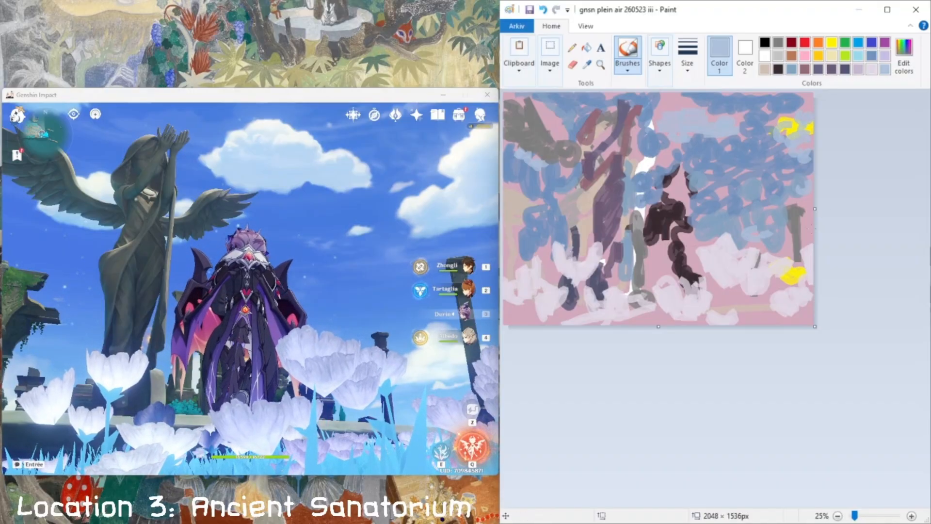
pyautogui.moveTo(796, 260)
pyautogui.mouseDown()
pyautogui.moveTo(794, 274)
pyautogui.moveTo(798, 234)
pyautogui.mouseUp()
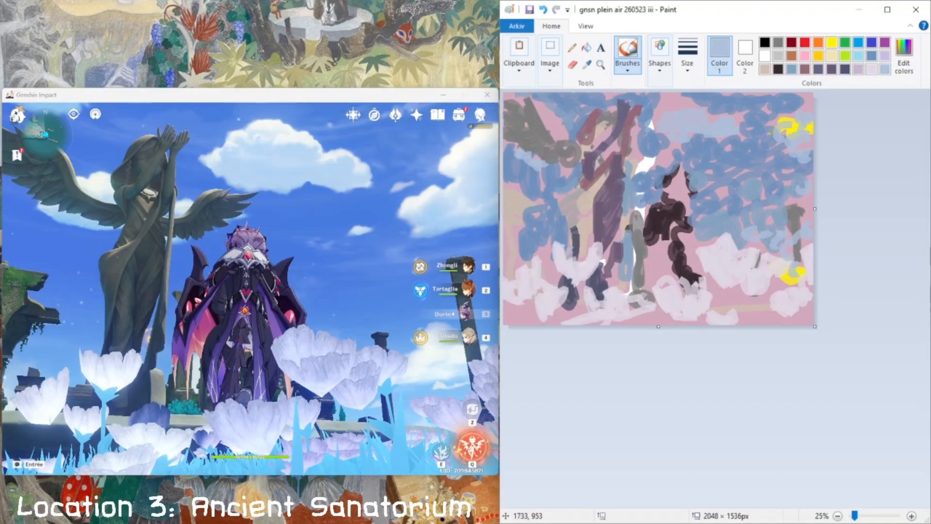
# Sample a greyish mauve and a dark slate from the canvas and paint the shading on the statue's hood and face.
pyautogui.click(778, 43)
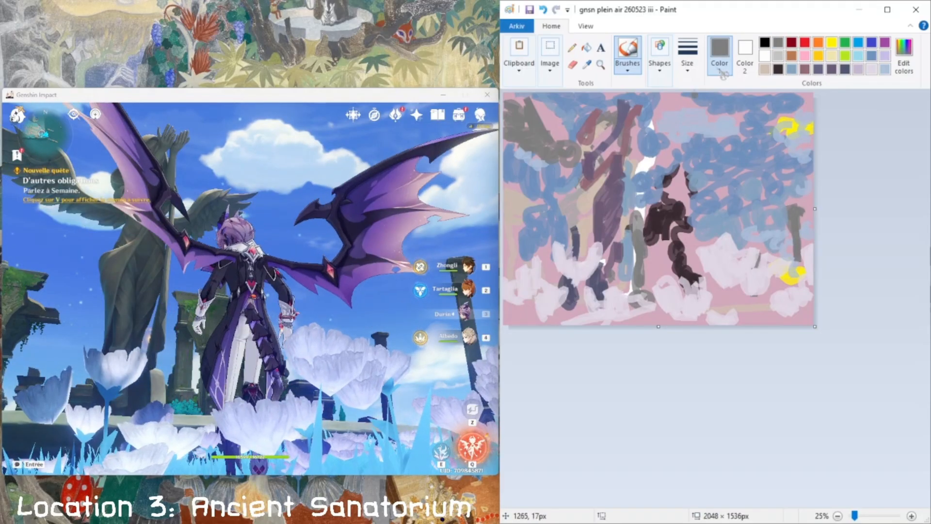
pyautogui.click(586, 64)
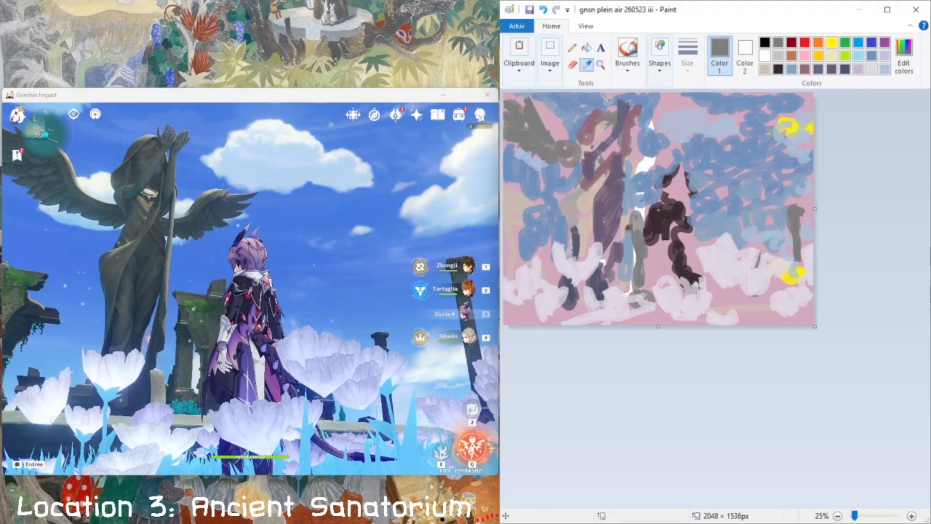
pyautogui.click(606, 99)
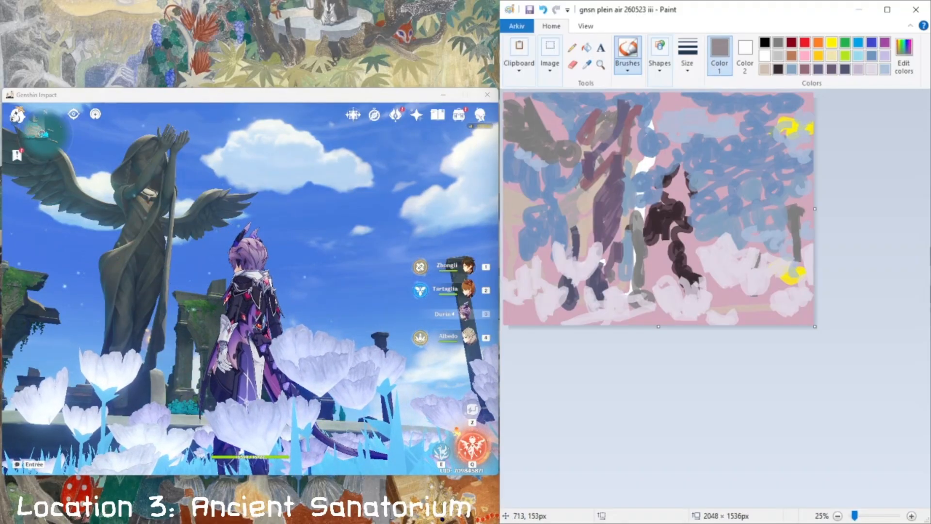
pyautogui.click(587, 63)
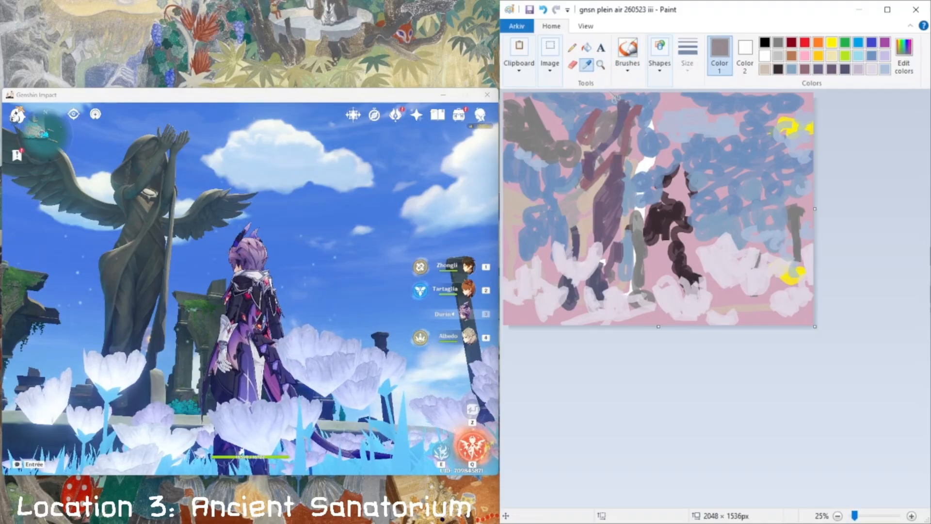
pyautogui.click(615, 137)
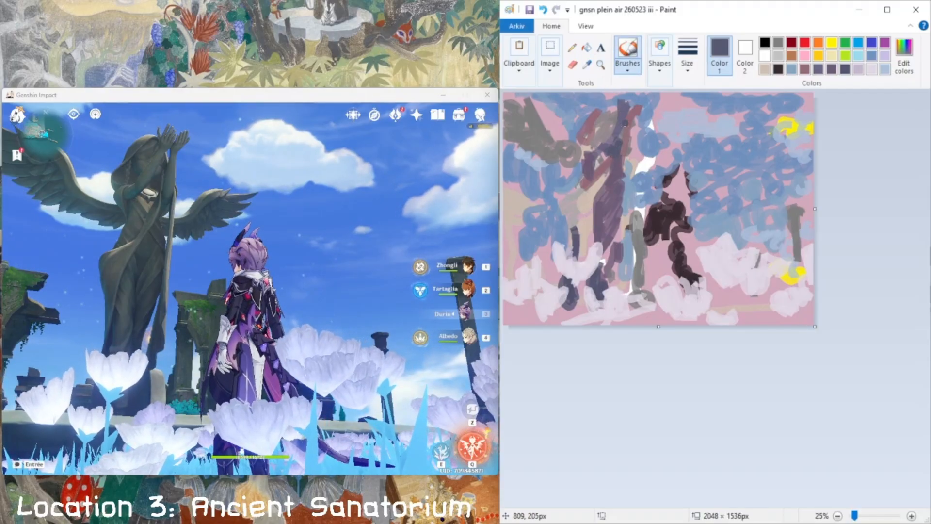
pyautogui.moveTo(611, 114); pyautogui.dragTo(577, 146)
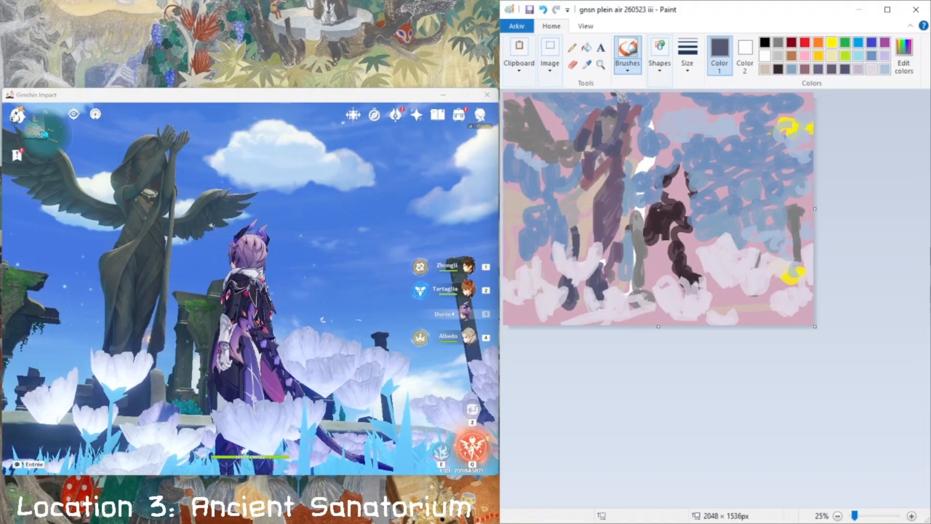
# Dab sampled mauve and dark slate tones onto the statue's face and undo the last stroke.
pyautogui.click(587, 64)
pyautogui.click(582, 134)
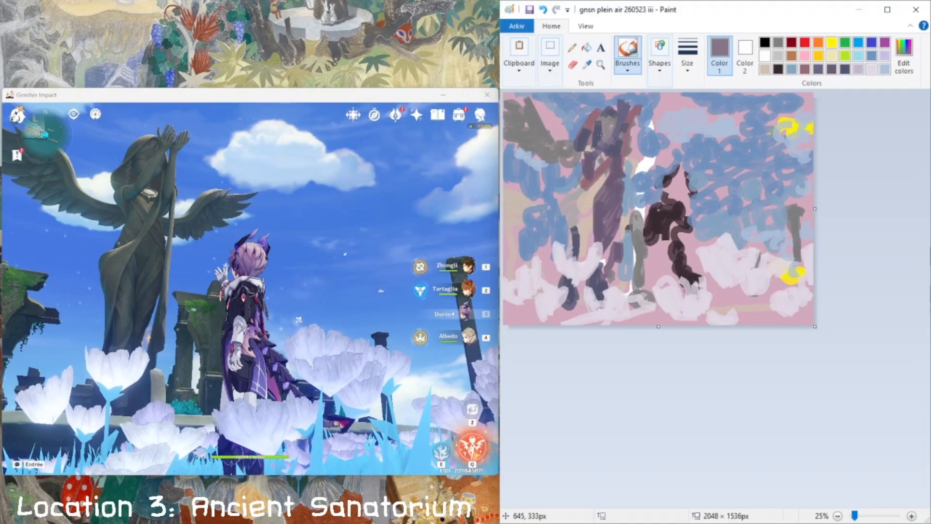
pyautogui.moveTo(601, 130); pyautogui.dragTo(602, 137)
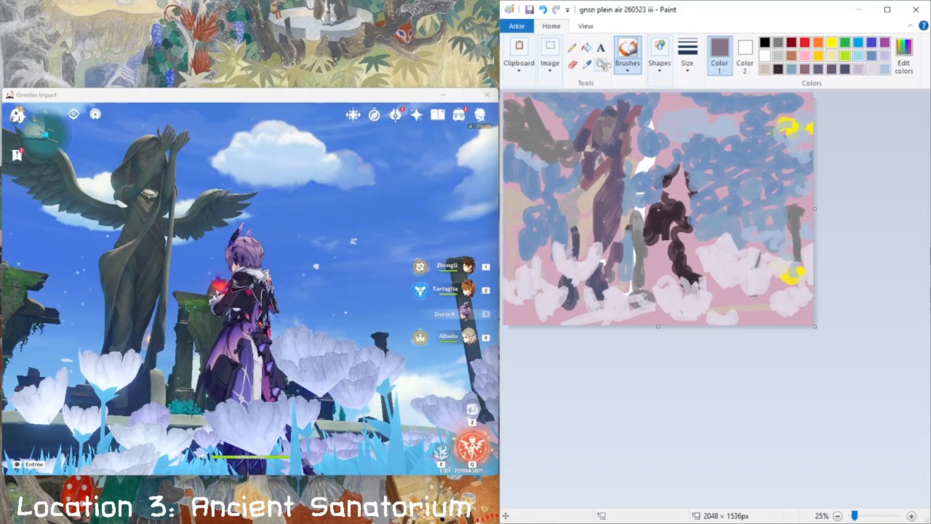
pyautogui.click(587, 64)
pyautogui.click(582, 130)
pyautogui.moveTo(599, 128); pyautogui.dragTo(600, 139)
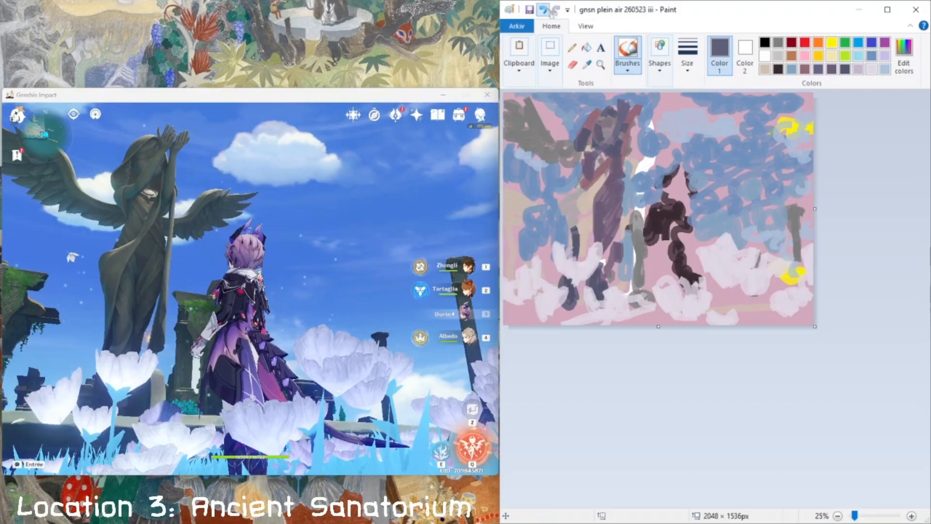
pyautogui.click(546, 10)
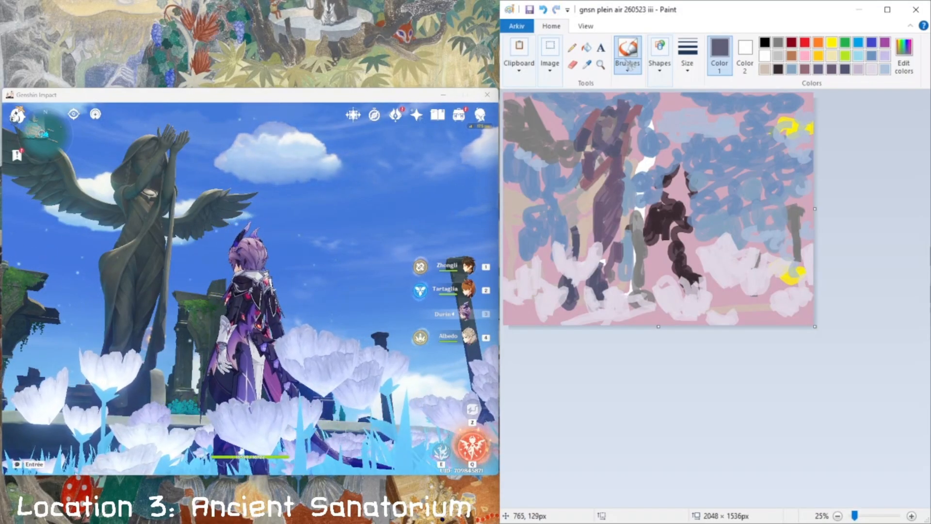
# Sample greys from the canvas and paint them over the statue's raised arms, hood and the wing beside its shoulder.
pyautogui.click(587, 64)
pyautogui.click(603, 107)
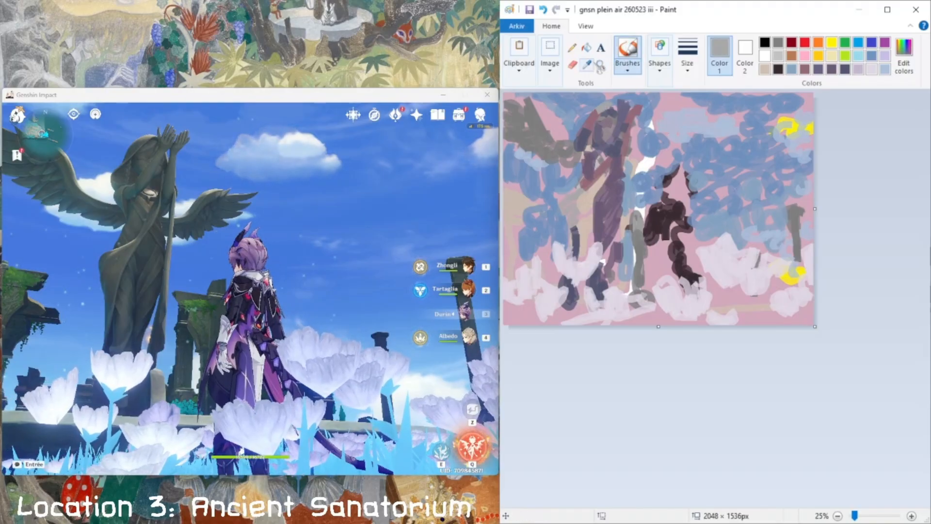
pyautogui.click(587, 64)
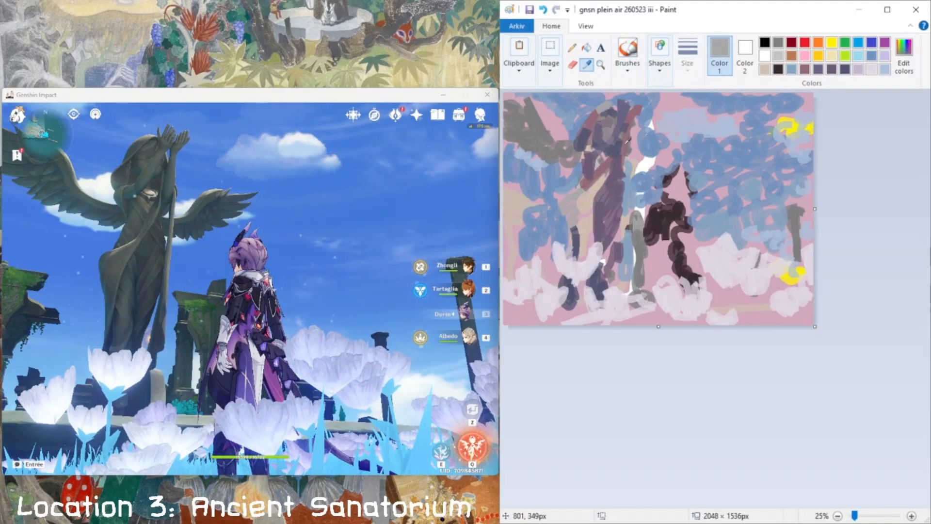
pyautogui.click(633, 217)
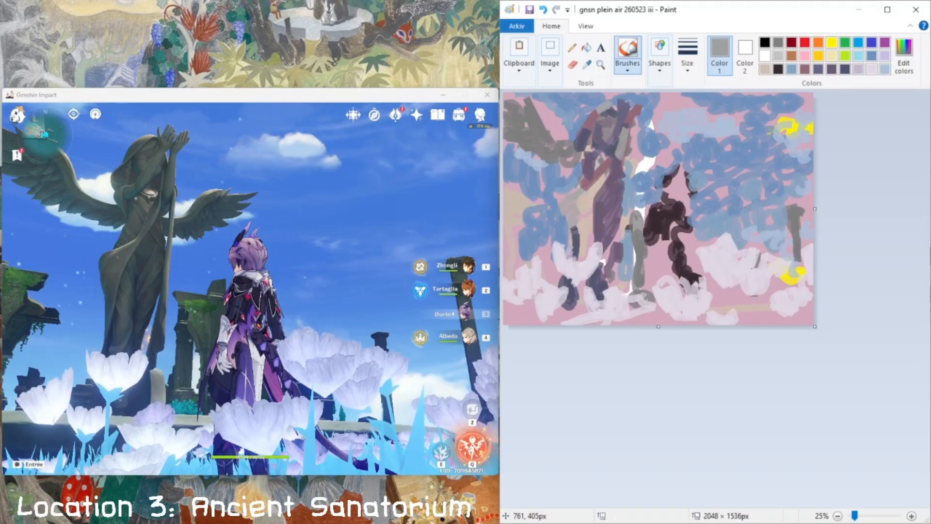
pyautogui.click(587, 64)
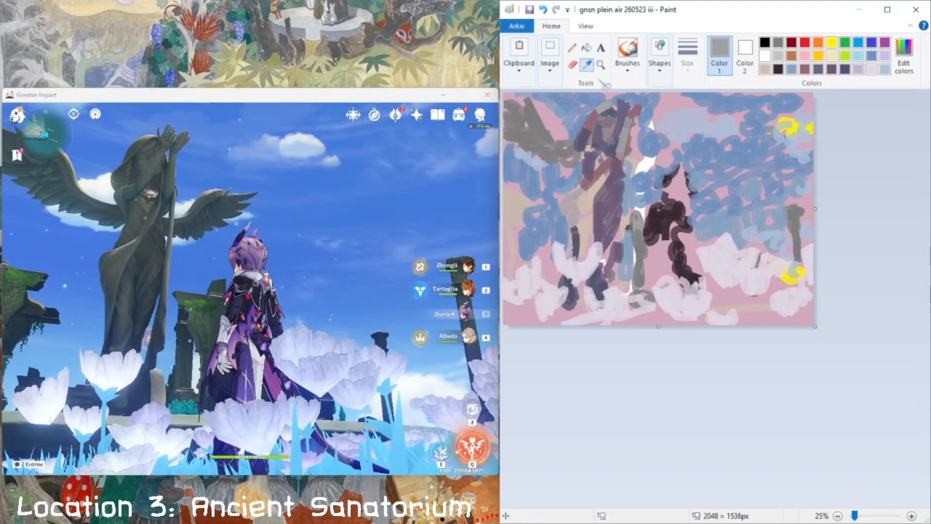
pyautogui.click(642, 271)
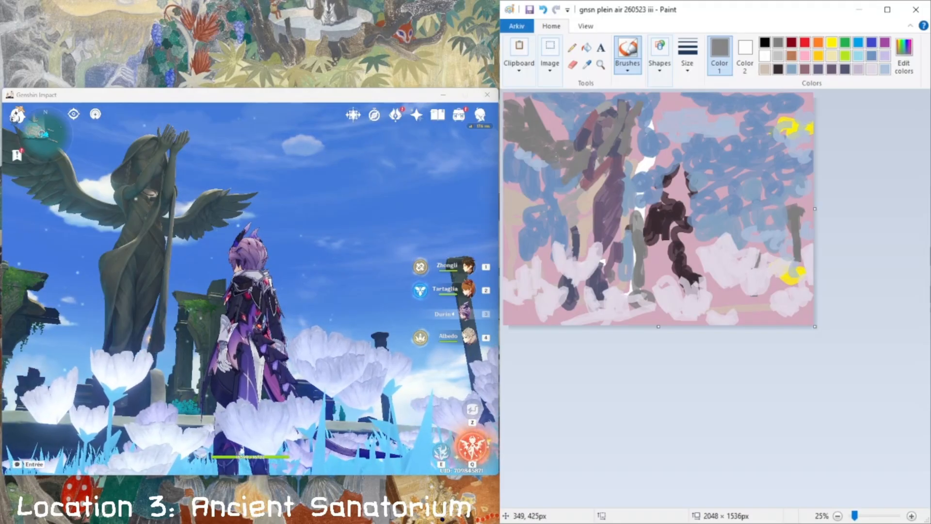
# Paint small white marks in the four corners of the canvas.
pyautogui.click(765, 55)
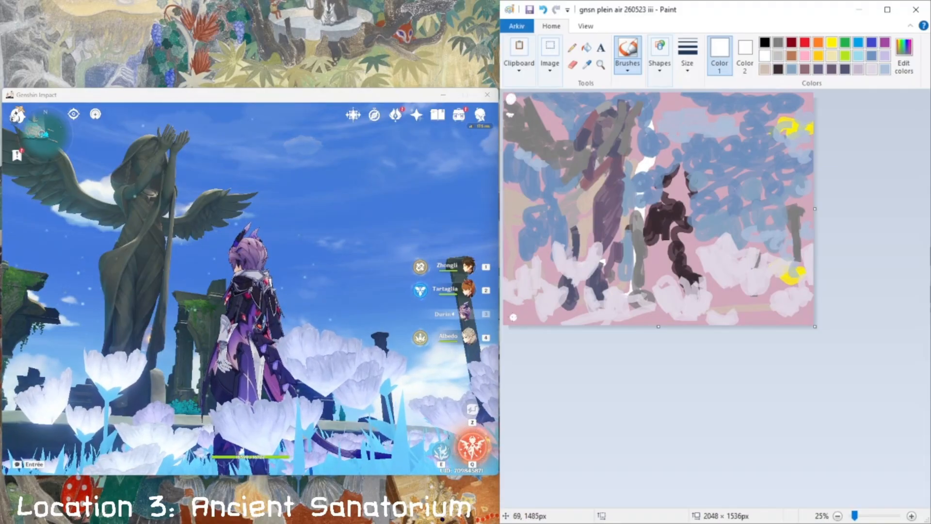
pyautogui.moveTo(512, 318); pyautogui.dragTo(520, 318)
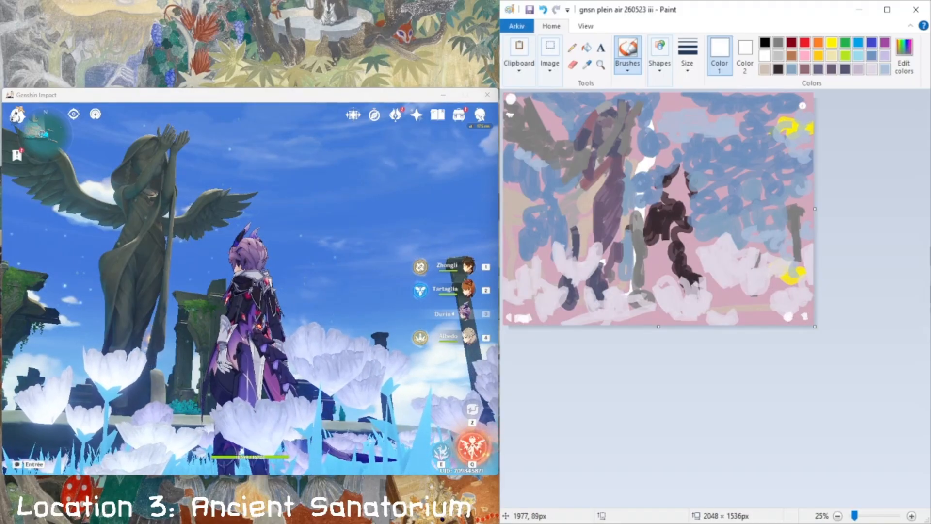
# Dab rows of small white dots along the canvas's upper edge and down its right edge.
pyautogui.click(784, 101)
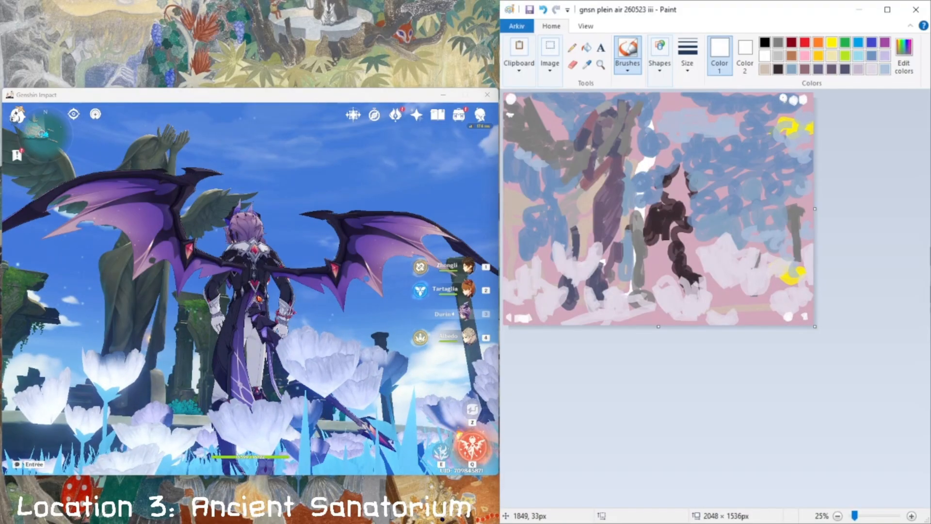
pyautogui.click(773, 101)
pyautogui.click(765, 100)
pyautogui.click(756, 97)
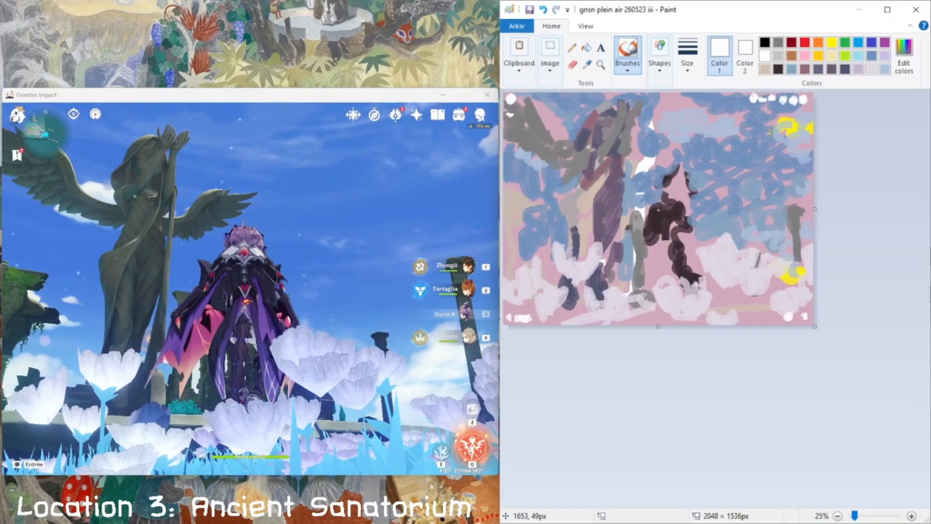
pyautogui.click(744, 95)
pyautogui.click(555, 98)
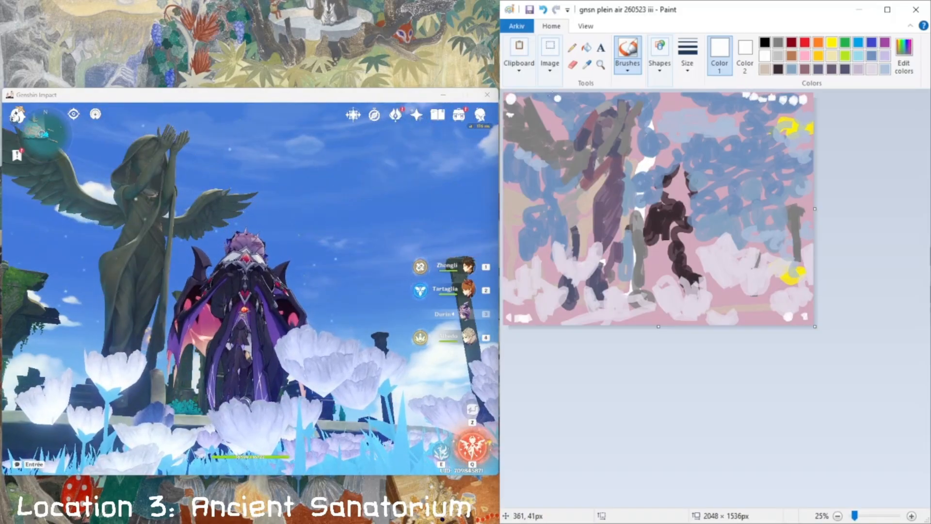
pyautogui.click(537, 98)
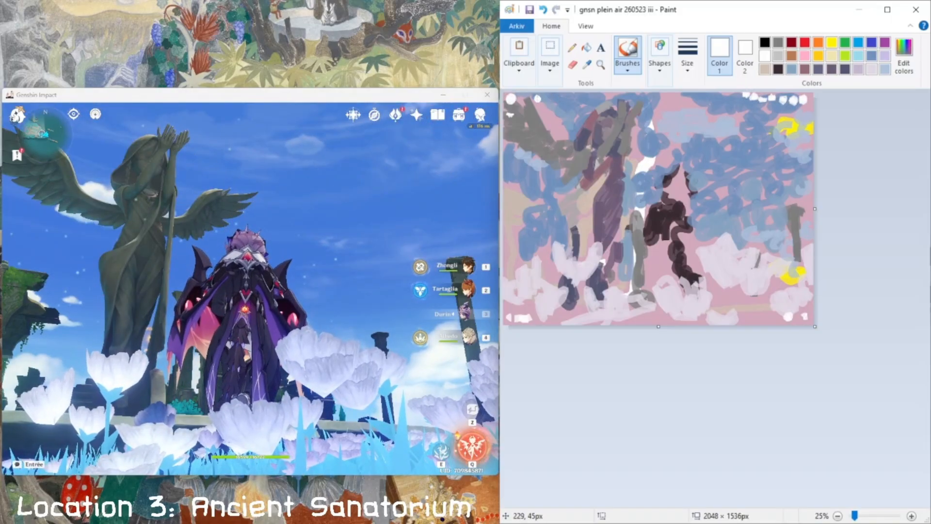
pyautogui.click(808, 227)
pyautogui.click(808, 207)
pyautogui.click(809, 186)
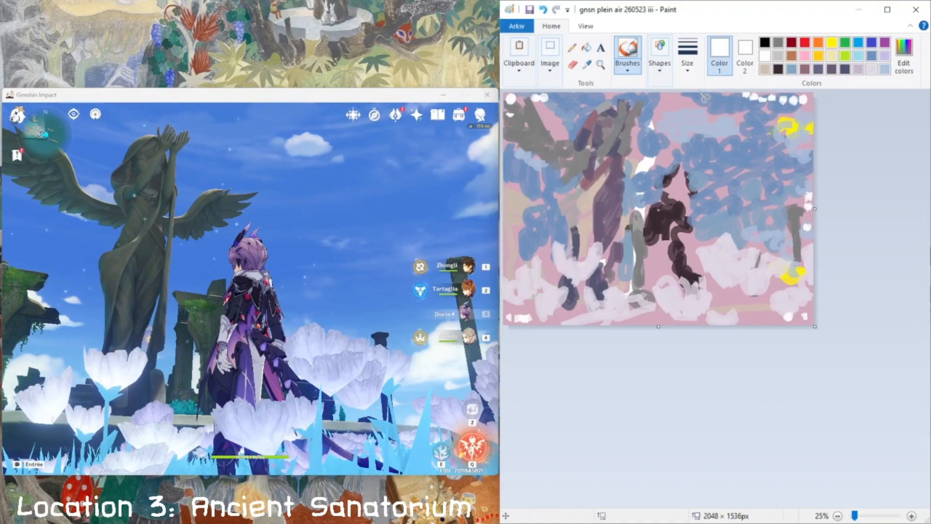
# Paint the character's hair with a greyish mauve sampled from the statue and a lighter mauve mixed at RGB 169, 139, 169.
pyautogui.click(587, 64)
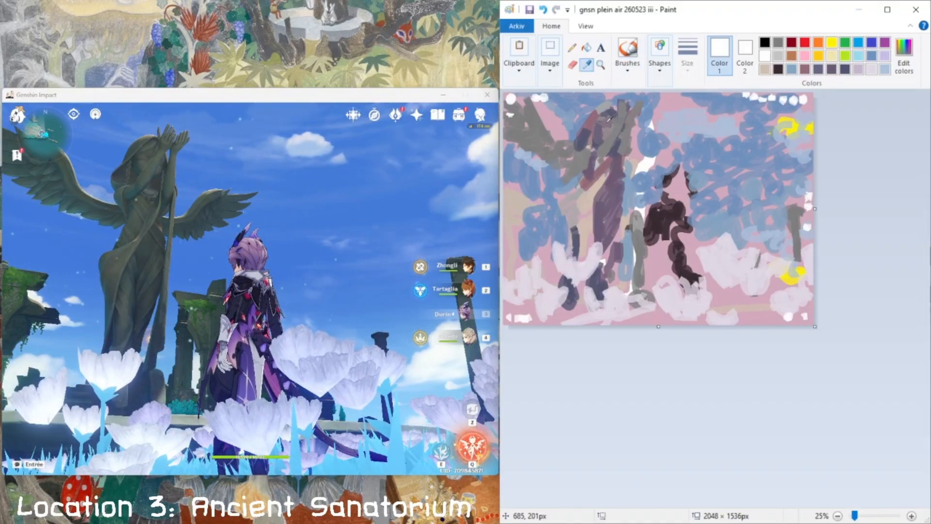
pyautogui.click(609, 125)
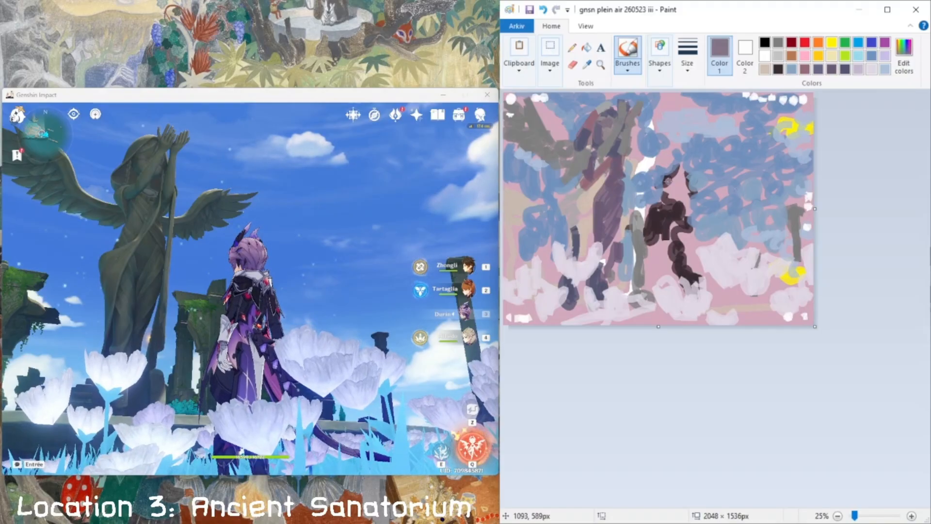
pyautogui.moveTo(669, 181)
pyautogui.mouseDown()
pyautogui.moveTo(674, 191)
pyautogui.moveTo(685, 176)
pyautogui.moveTo(672, 190)
pyautogui.mouseUp()
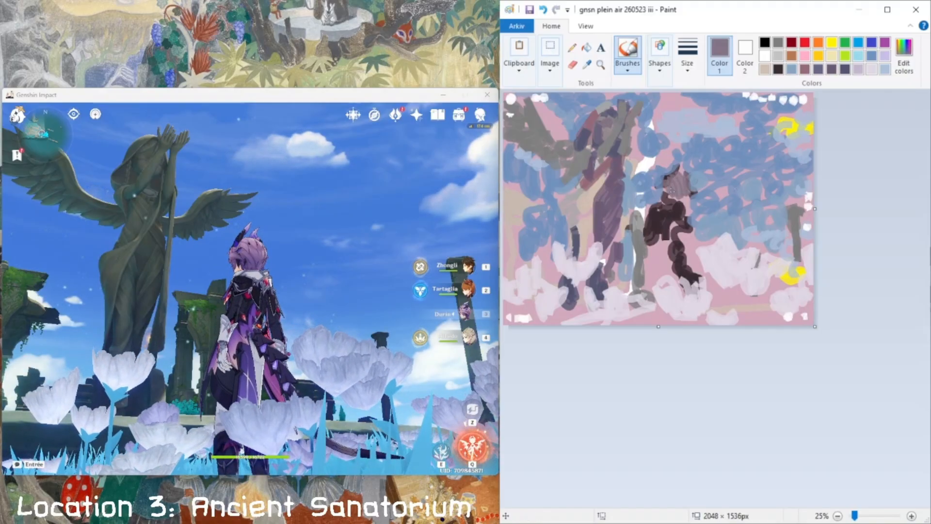
pyautogui.click(904, 54)
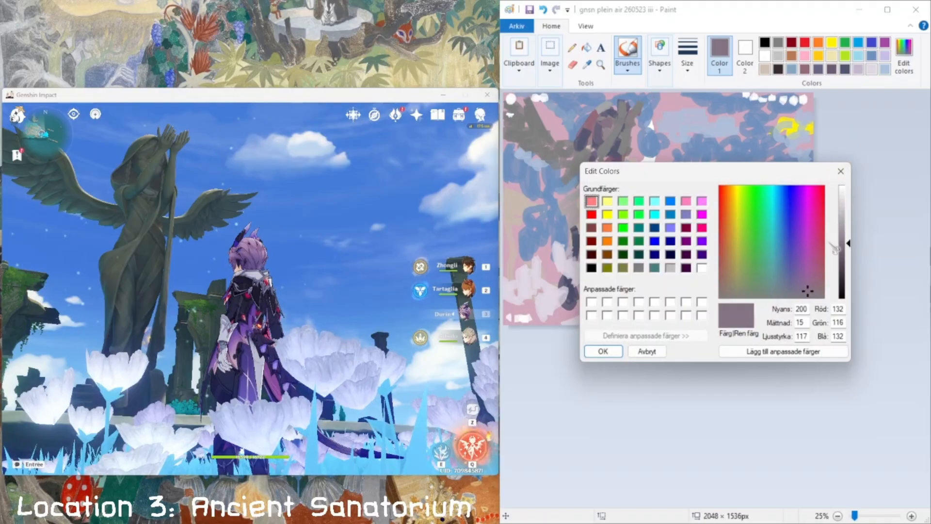
pyautogui.moveTo(807, 290); pyautogui.dragTo(807, 282)
pyautogui.click(844, 230)
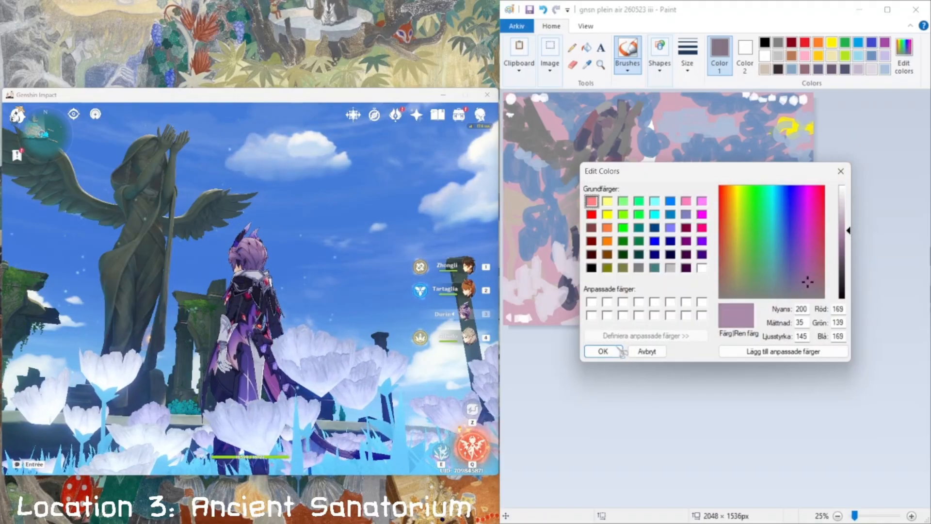
pyautogui.click(603, 351)
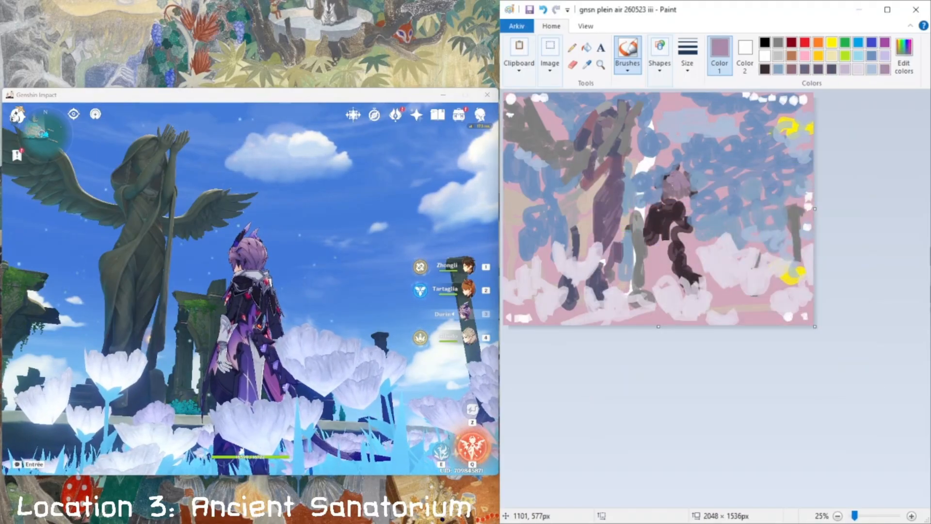
# Mix a purple at RGB 188, 137, 188, paint the folds of the character's coat, and dab pale lilac on the lower coat.
pyautogui.click(904, 55)
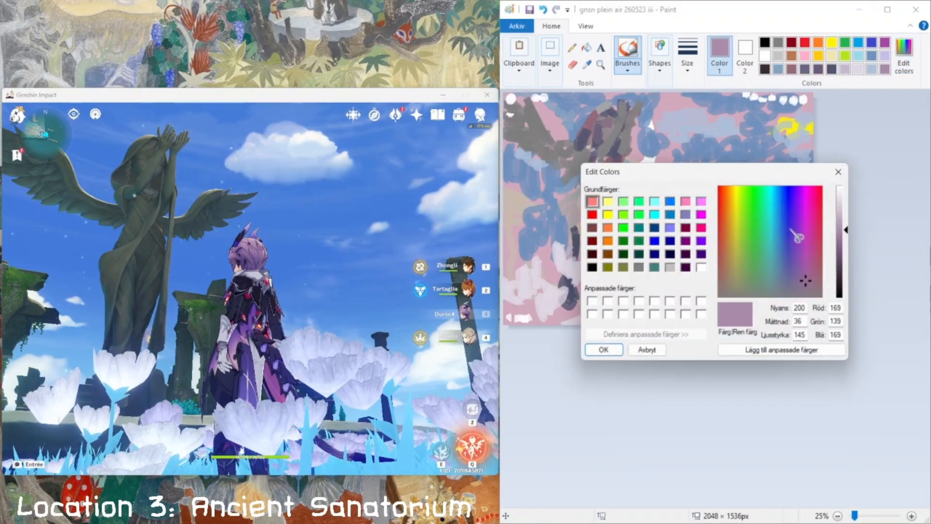
pyautogui.click(807, 267)
pyautogui.click(845, 227)
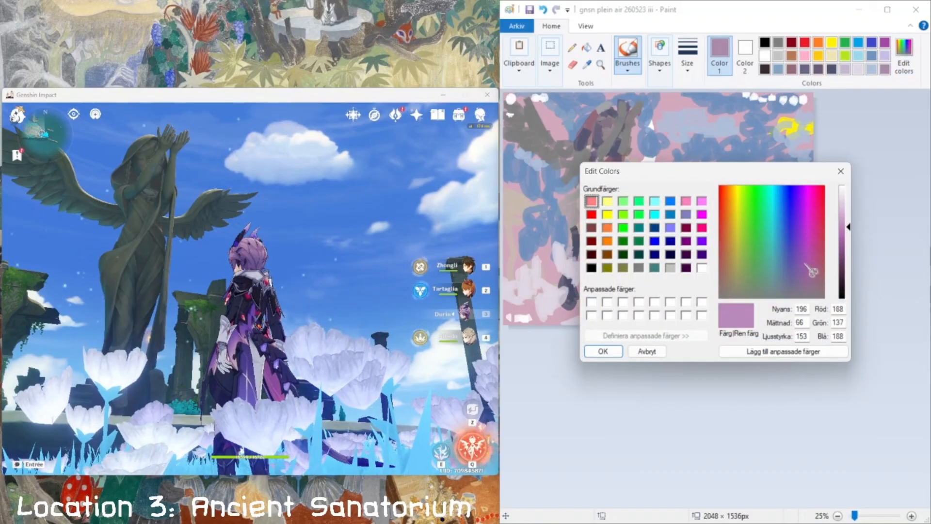
pyautogui.click(604, 352)
pyautogui.moveTo(668, 240)
pyautogui.mouseDown()
pyautogui.moveTo(661, 267)
pyautogui.moveTo(673, 224)
pyautogui.moveTo(667, 237)
pyautogui.mouseUp()
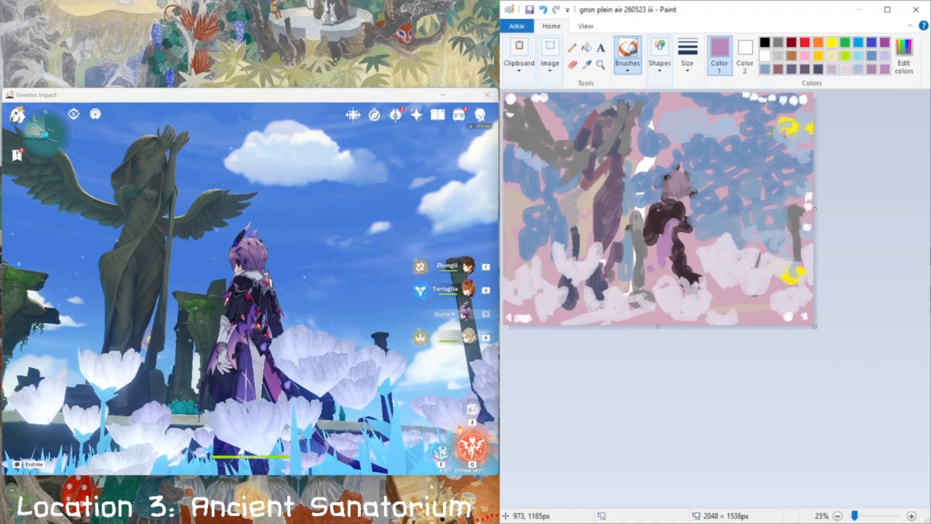
pyautogui.moveTo(651, 271); pyautogui.dragTo(680, 276)
pyautogui.click(834, 68)
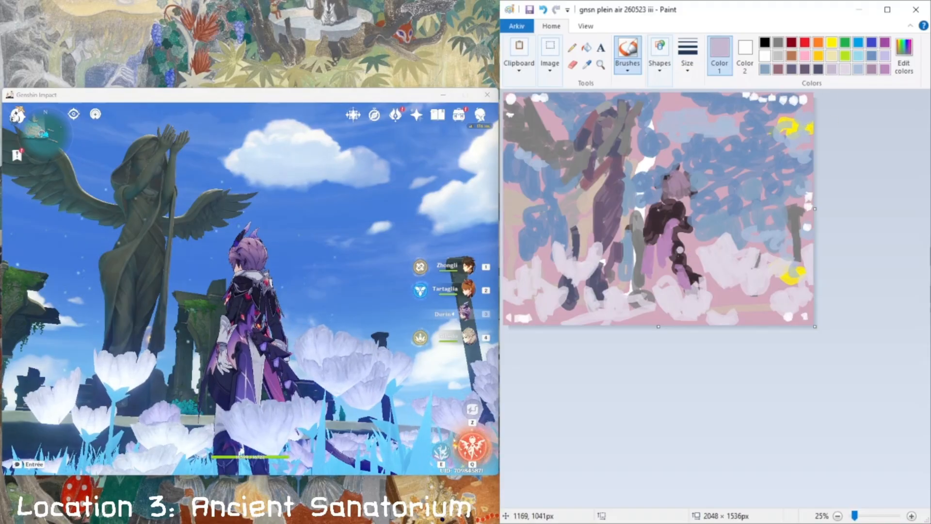
# Mix a muted blue-violet at RGB 117, 106, 176 as the painting colour.
pyautogui.click(904, 56)
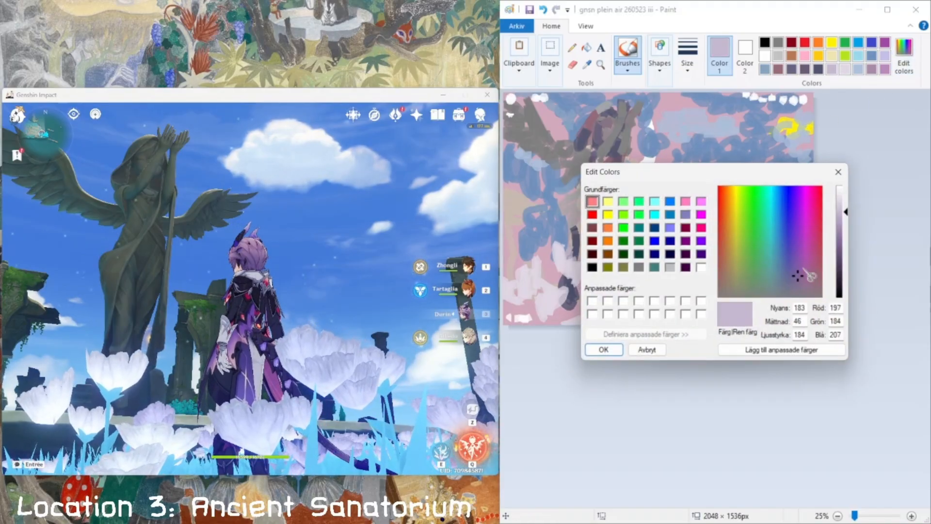
pyautogui.moveTo(849, 216); pyautogui.dragTo(848, 240)
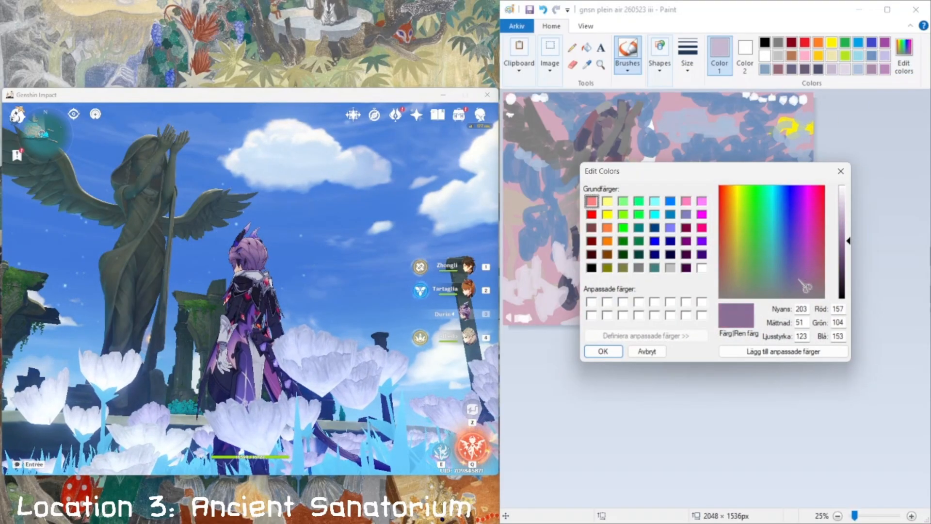
pyautogui.moveTo(807, 285); pyautogui.dragTo(799, 257)
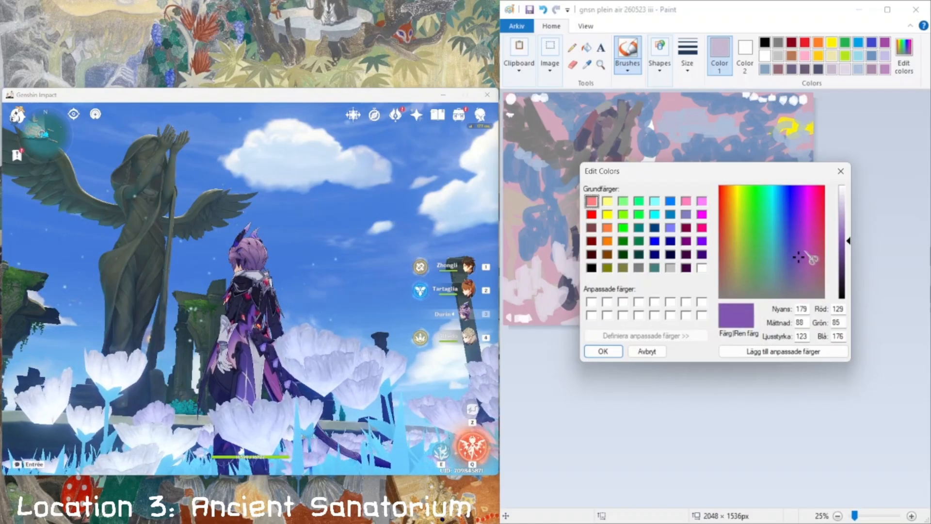
pyautogui.click(849, 236)
pyautogui.moveTo(849, 236); pyautogui.dragTo(850, 237)
pyautogui.moveTo(797, 263); pyautogui.dragTo(791, 260)
pyautogui.click(849, 238)
pyautogui.click(792, 263)
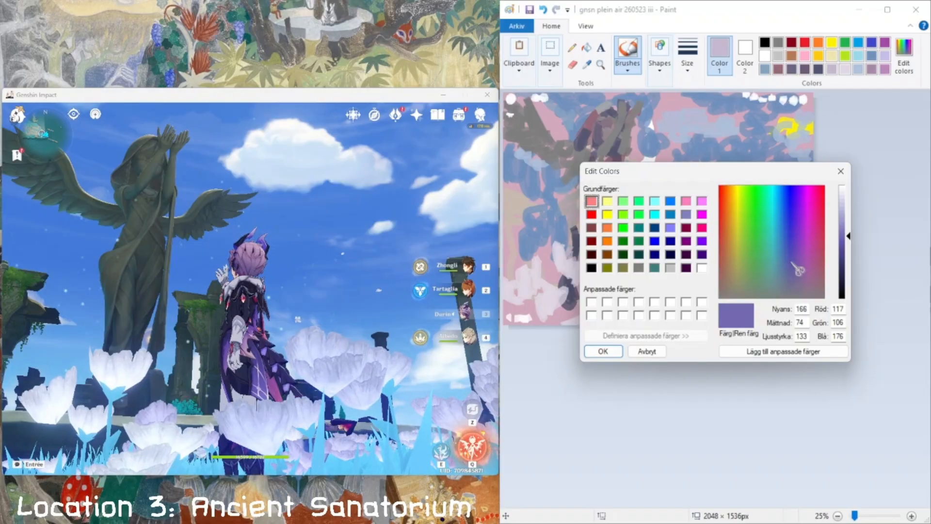
pyautogui.click(614, 353)
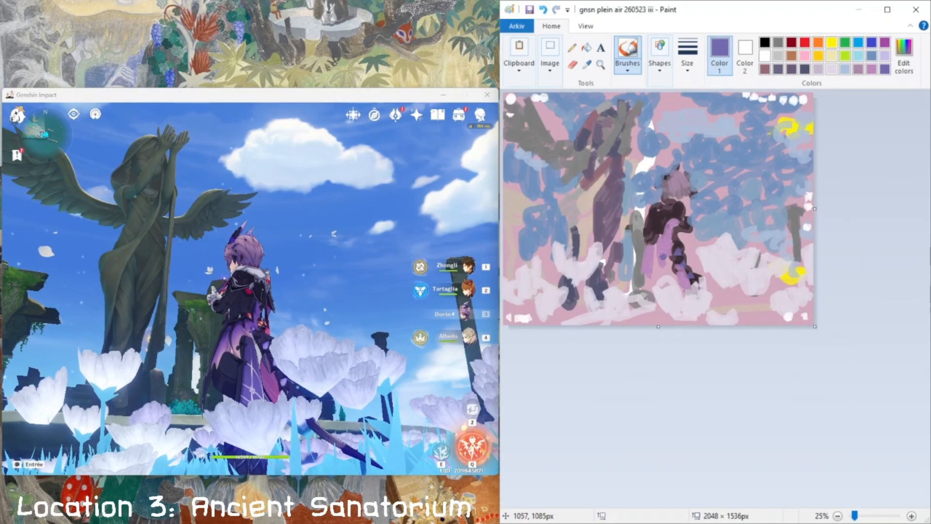
# Paint blue-violet accents on the character's coat and the horns on the head.
pyautogui.moveTo(663, 260); pyautogui.dragTo(669, 261)
pyautogui.moveTo(674, 224); pyautogui.dragTo(679, 223)
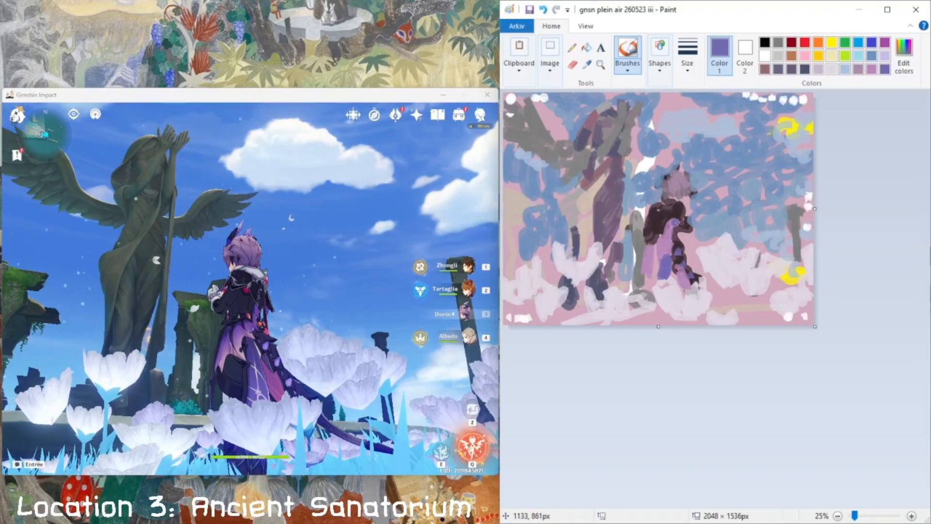
pyautogui.click(681, 201)
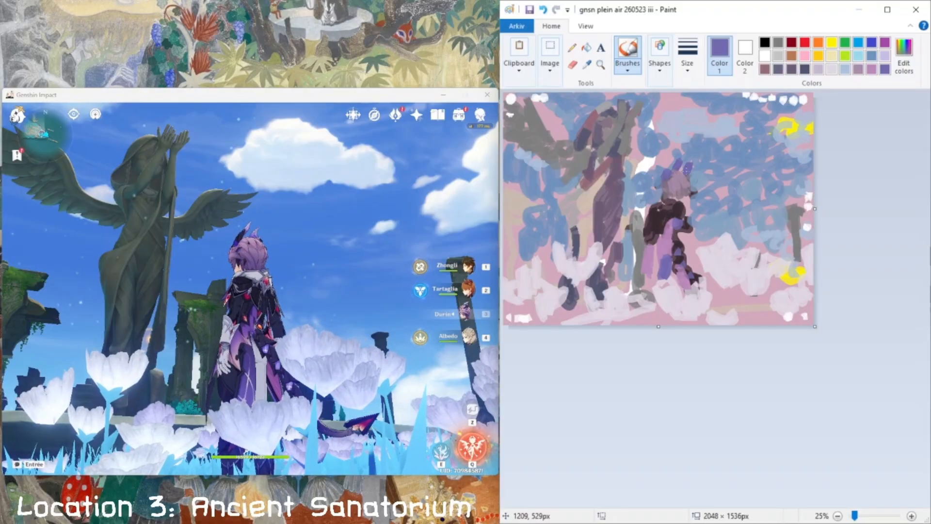
# Sample the pale pinkish lilac of the flowers and paint the character's collar and gloved hand.
pyautogui.click(779, 56)
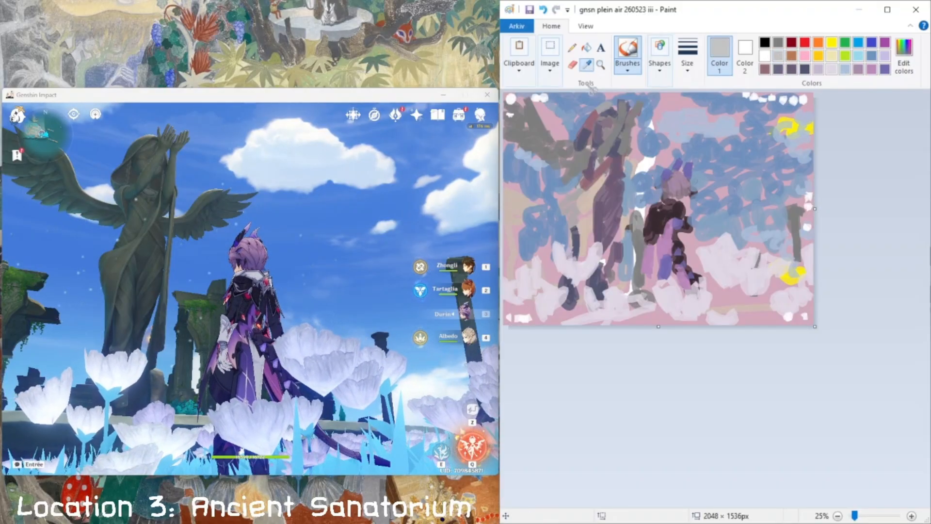
pyautogui.click(587, 64)
pyautogui.click(584, 272)
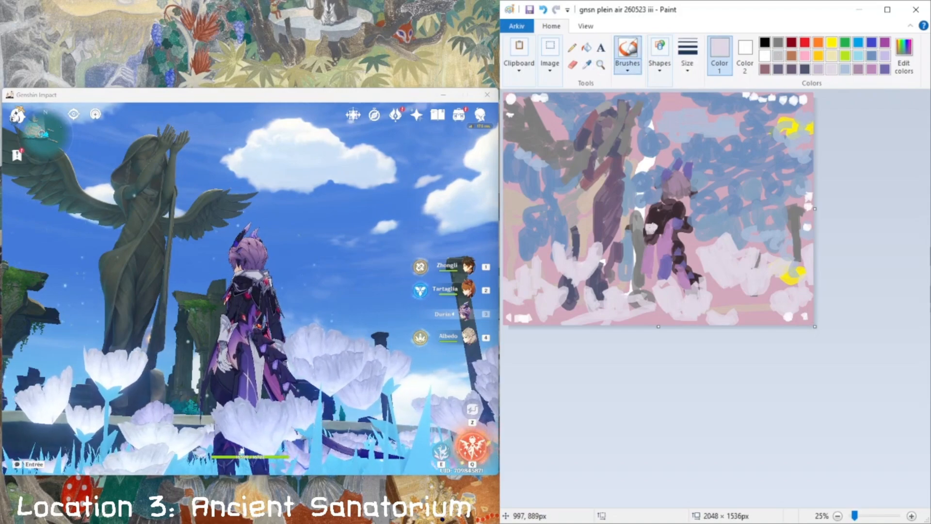
pyautogui.moveTo(650, 239); pyautogui.dragTo(651, 250)
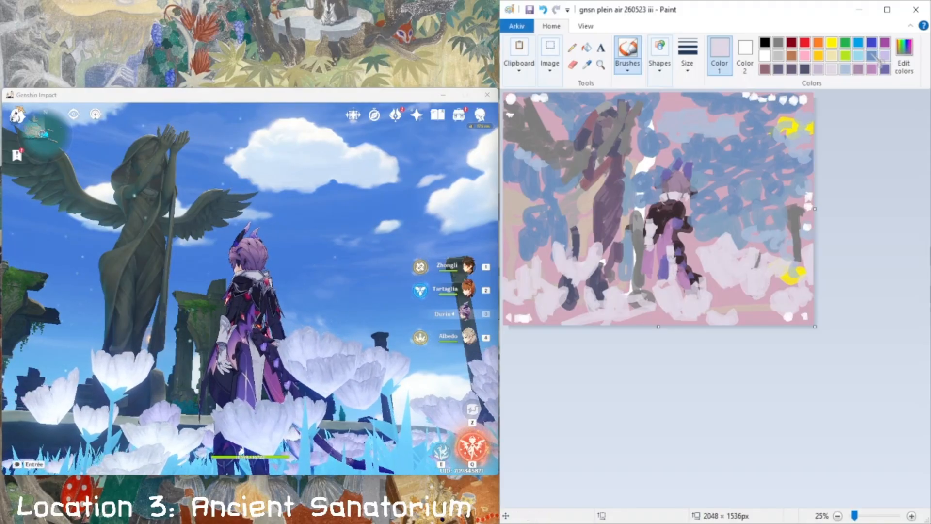
# Mix a light blue at RGB 129, 174, 199 from the grey-blue swatch for the flower beside the statue's base.
pyautogui.click(872, 55)
pyautogui.click(904, 55)
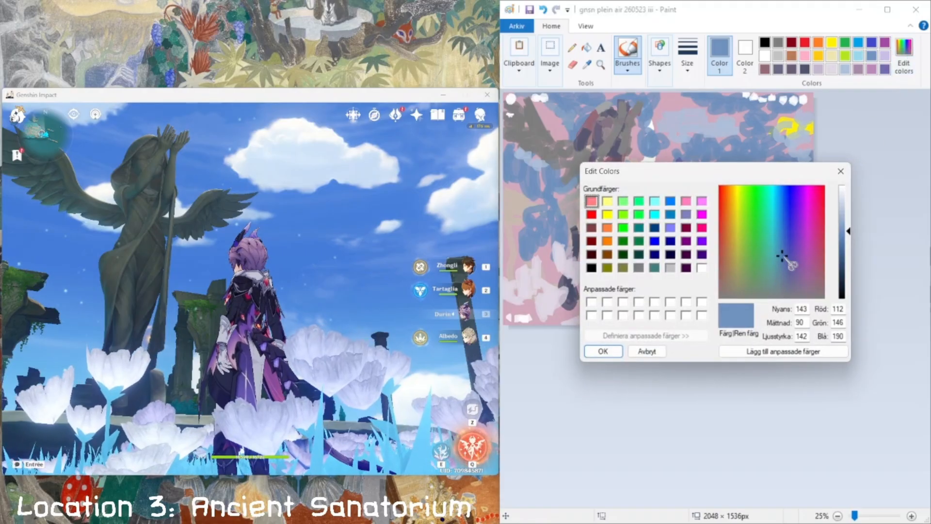
pyautogui.moveTo(788, 261); pyautogui.dragTo(779, 255)
pyautogui.moveTo(848, 229); pyautogui.dragTo(848, 226)
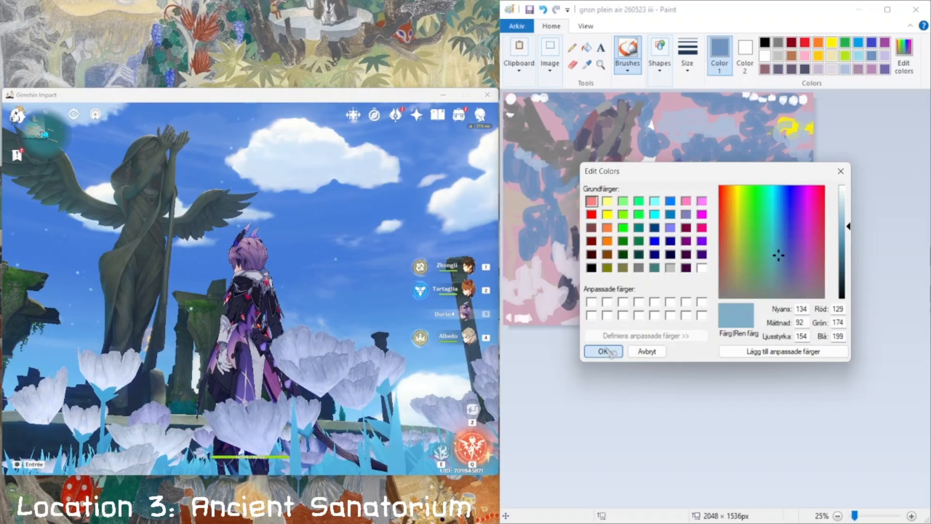
pyautogui.click(602, 350)
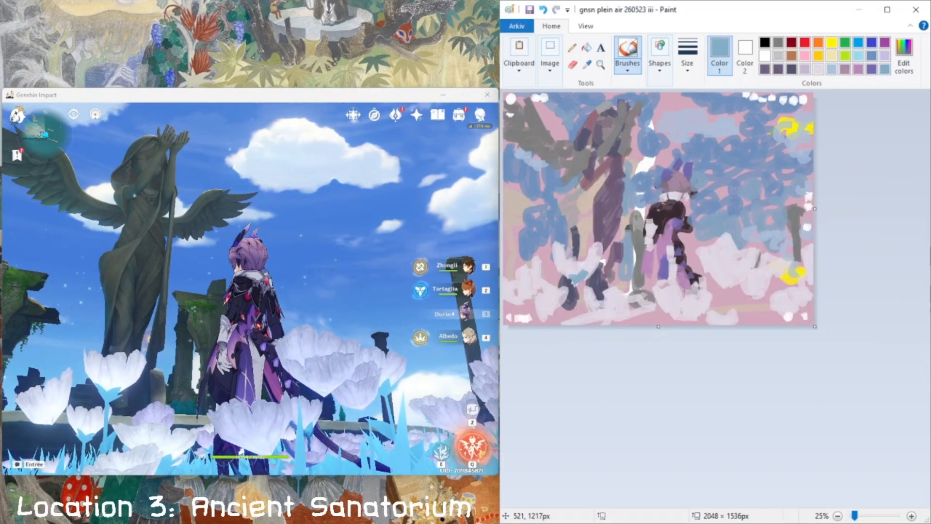
# Shift the light blue towards teal and paint the flower's stem and the grass blades along the canvas's lower edge.
pyautogui.click(903, 53)
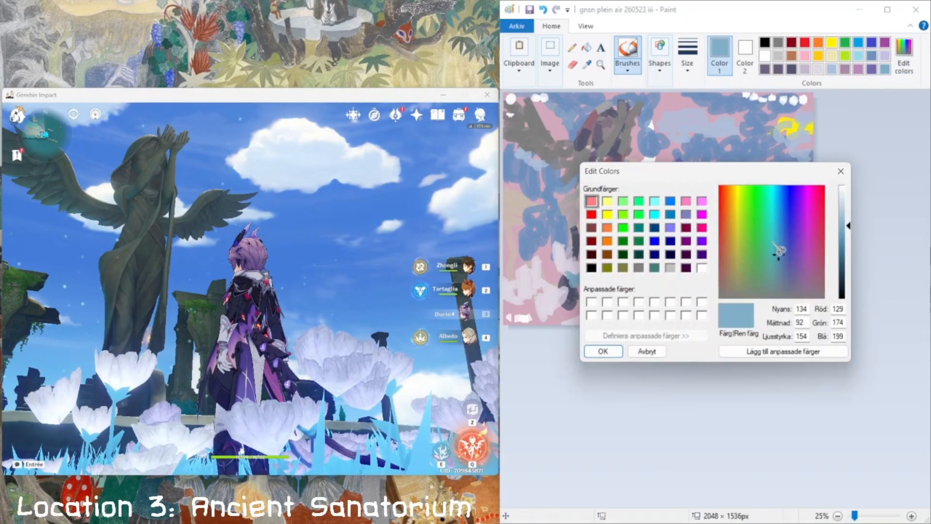
pyautogui.click(614, 353)
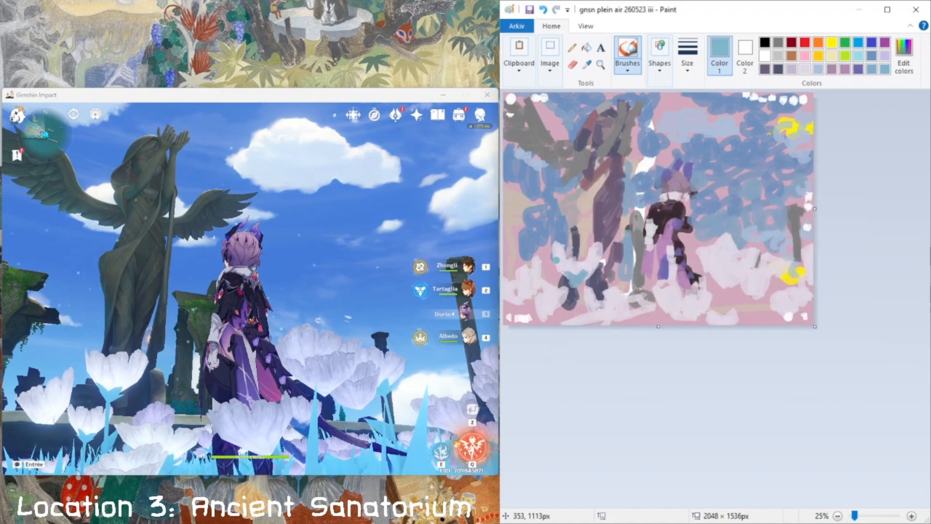
pyautogui.moveTo(575, 286); pyautogui.dragTo(574, 311)
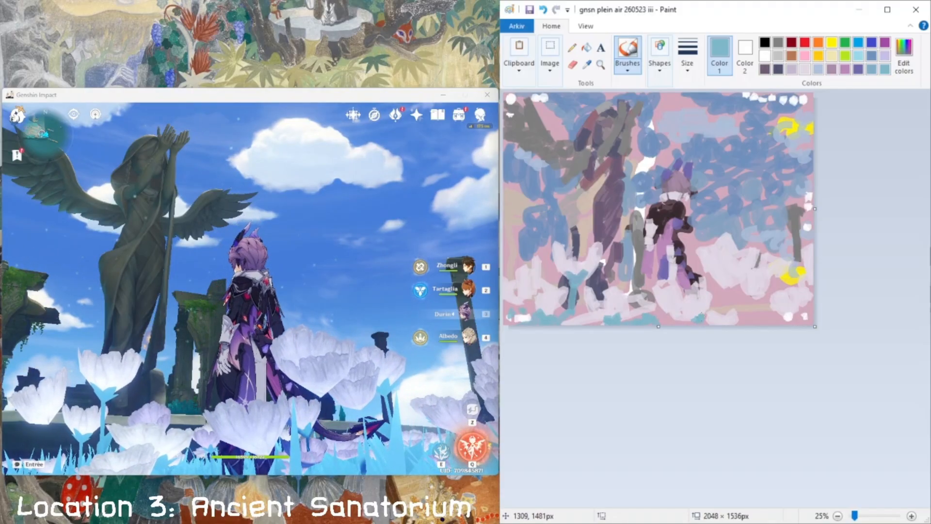
pyautogui.moveTo(703, 314); pyautogui.dragTo(702, 296)
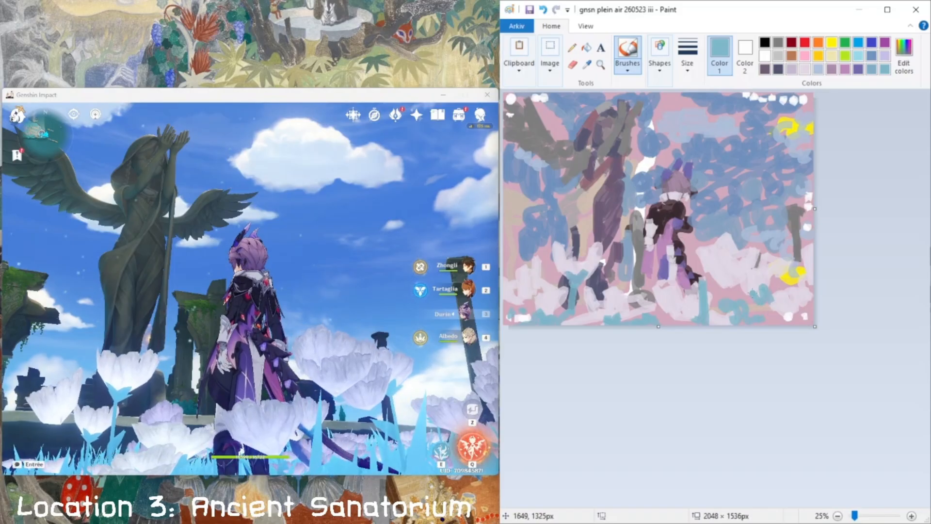
pyautogui.moveTo(773, 312); pyautogui.dragTo(783, 274)
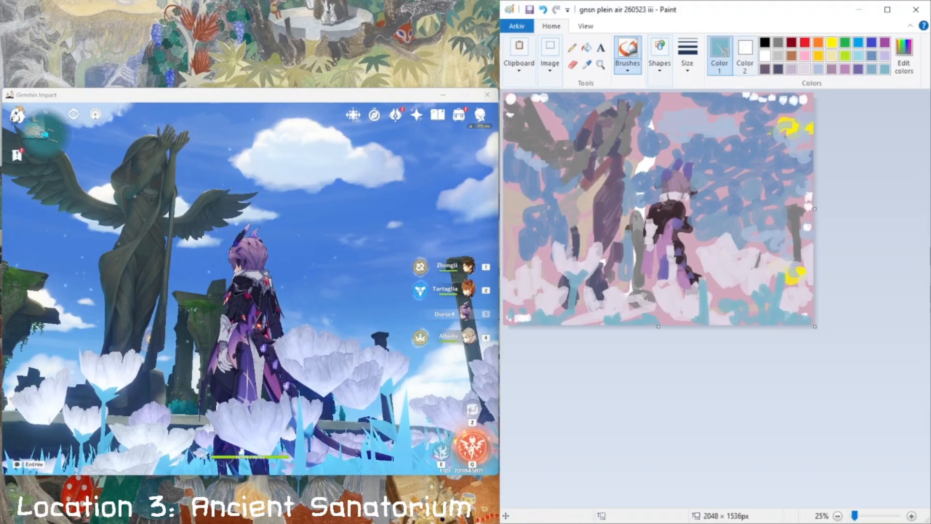
# Sample a pale lavender from the large flower cluster and paint it over the lower part of those flowers.
pyautogui.click(587, 64)
pyautogui.click(722, 254)
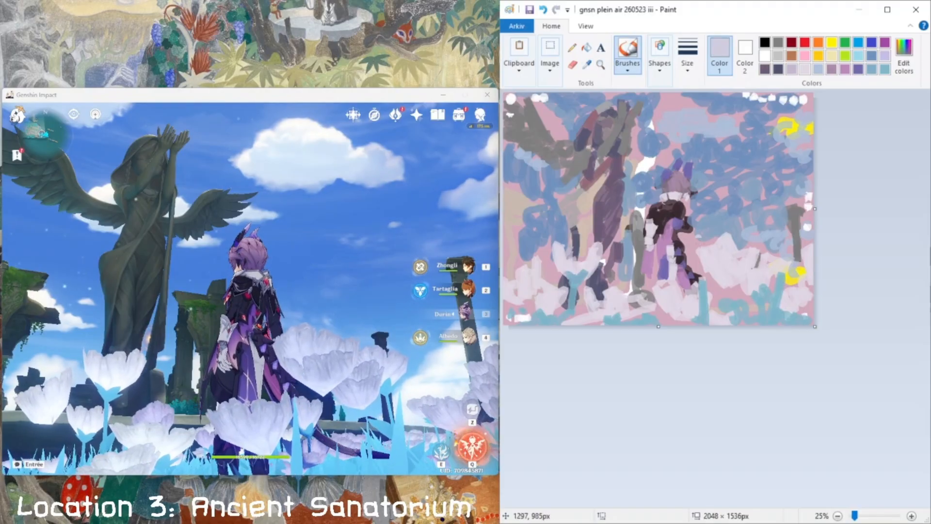
pyautogui.moveTo(726, 297); pyautogui.dragTo(724, 312)
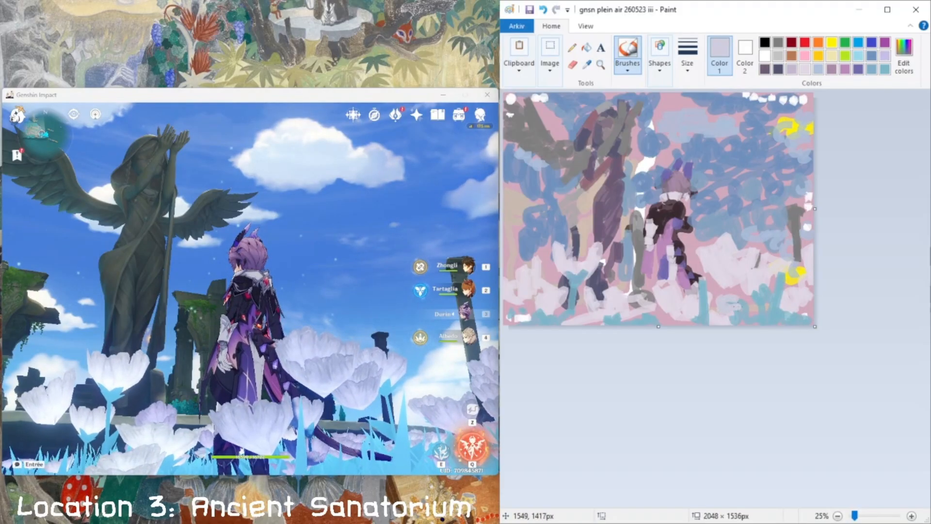
# Sample the dark brown of the character's coat and paint the curved tail near the canvas's lower edge.
pyautogui.click(587, 64)
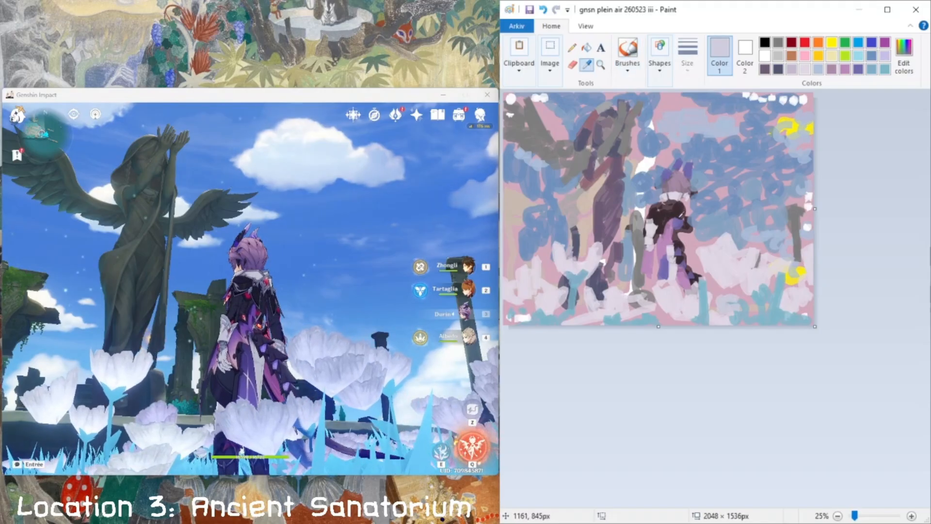
pyautogui.click(692, 228)
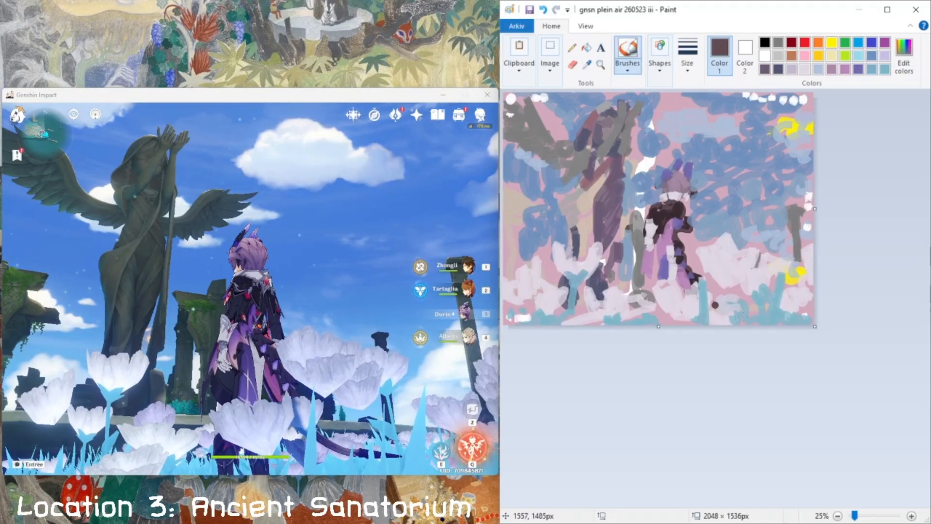
pyautogui.moveTo(715, 305); pyautogui.dragTo(769, 318)
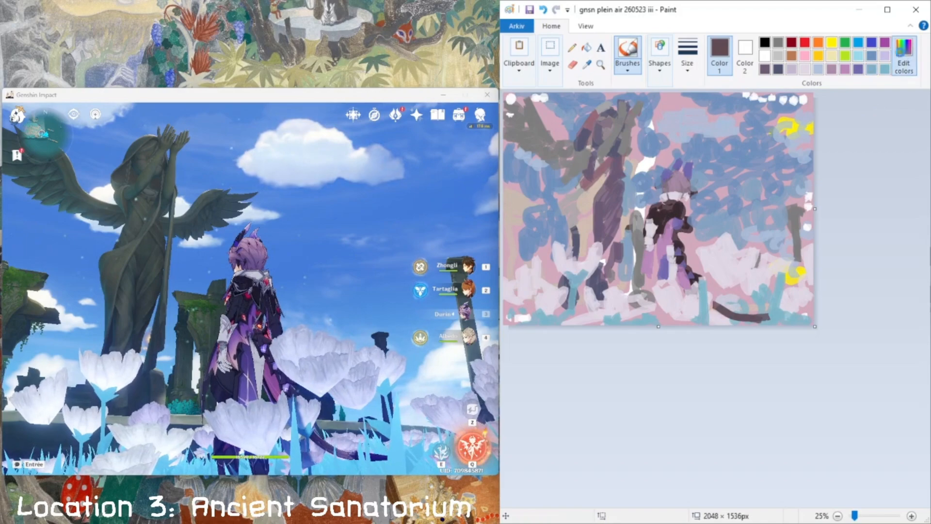
# Mix a violet-blue at RGB 85, 101, 210 and paint it below the character's coat and beside the start of the tail.
pyautogui.click(904, 54)
pyautogui.moveTo(798, 264); pyautogui.dragTo(845, 225)
pyautogui.click(791, 251)
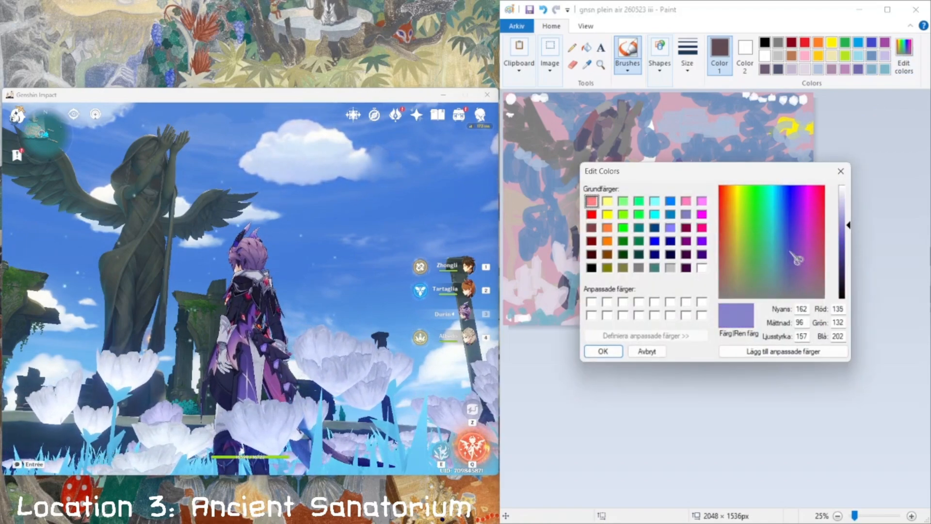
pyautogui.moveTo(797, 258)
pyautogui.mouseDown()
pyautogui.moveTo(807, 261)
pyautogui.moveTo(805, 234)
pyautogui.moveTo(796, 231)
pyautogui.moveTo(851, 229)
pyautogui.moveTo(794, 241)
pyautogui.mouseUp()
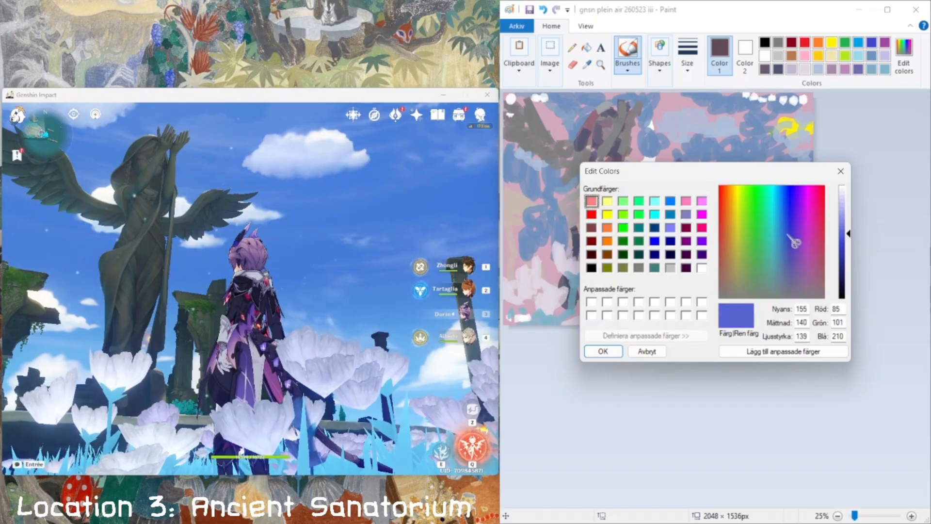
pyautogui.click(603, 351)
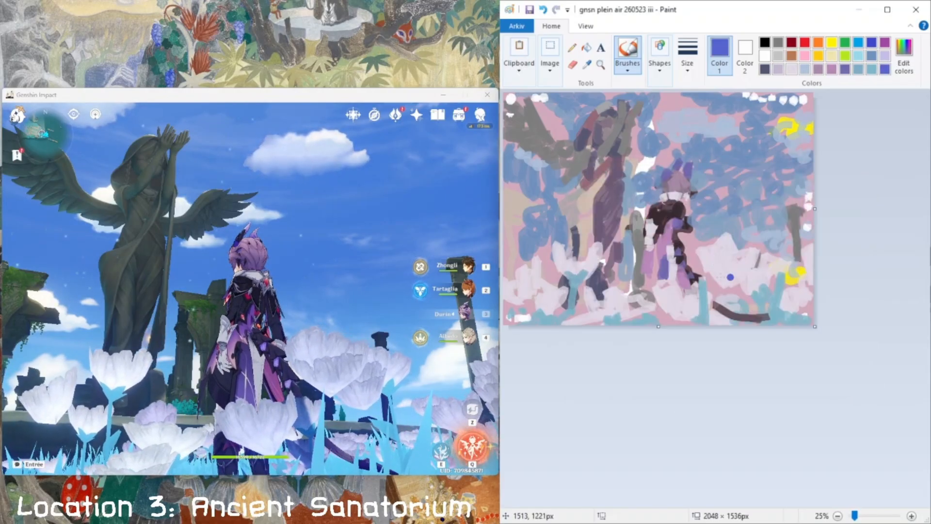
pyautogui.moveTo(692, 278)
pyautogui.mouseDown()
pyautogui.moveTo(694, 315)
pyautogui.moveTo(702, 317)
pyautogui.mouseUp()
pyautogui.click(715, 319)
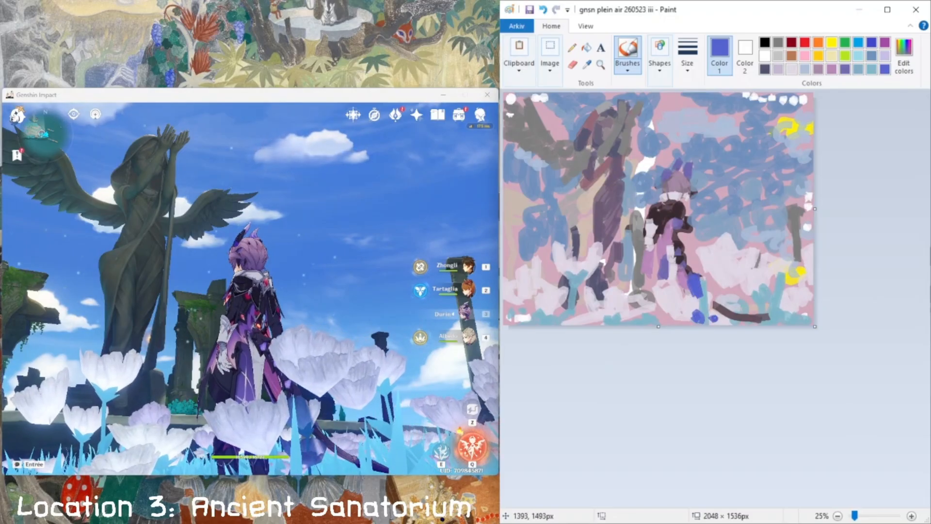
# Mix a brighter blue at RGB 78, 134, 218 and add accents along the character's back and beside the tail.
pyautogui.click(905, 56)
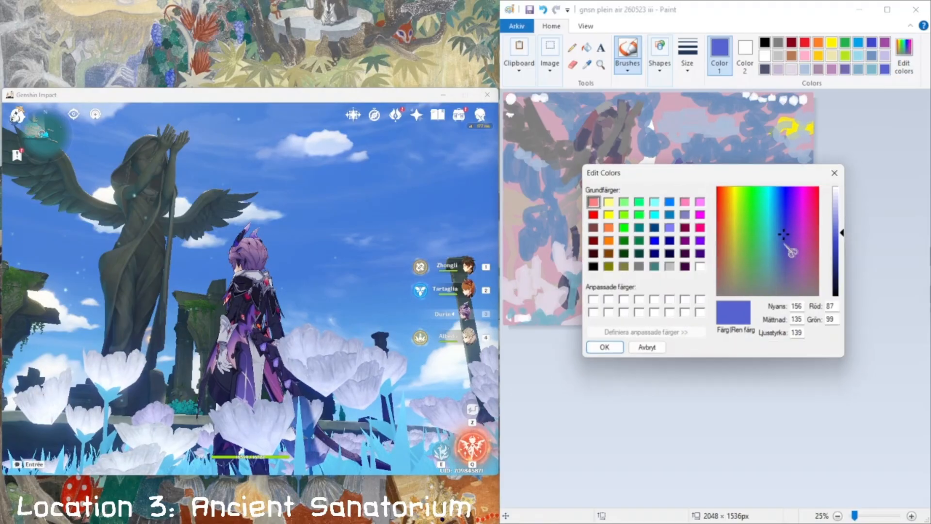
pyautogui.moveTo(793, 244); pyautogui.dragTo(791, 231)
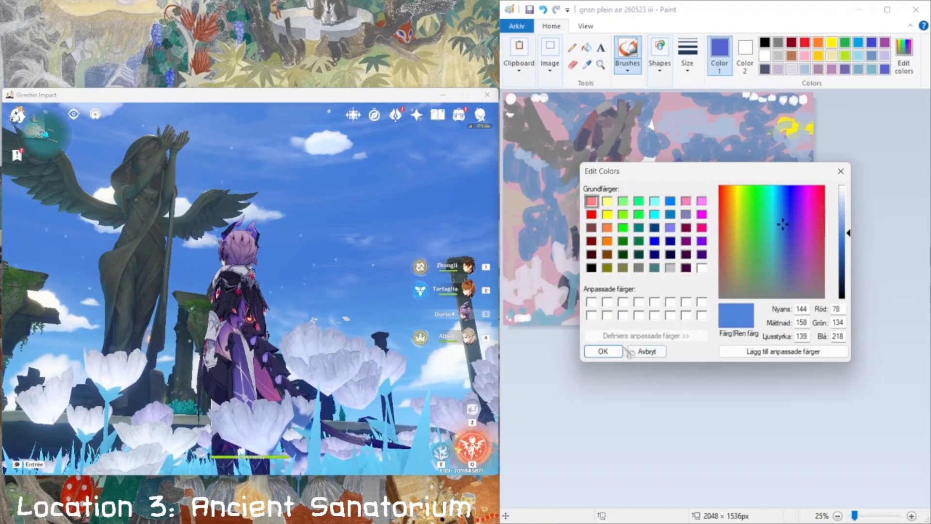
pyautogui.click(604, 352)
pyautogui.moveTo(695, 279)
pyautogui.mouseDown()
pyautogui.moveTo(699, 305)
pyautogui.moveTo(725, 320)
pyautogui.mouseUp()
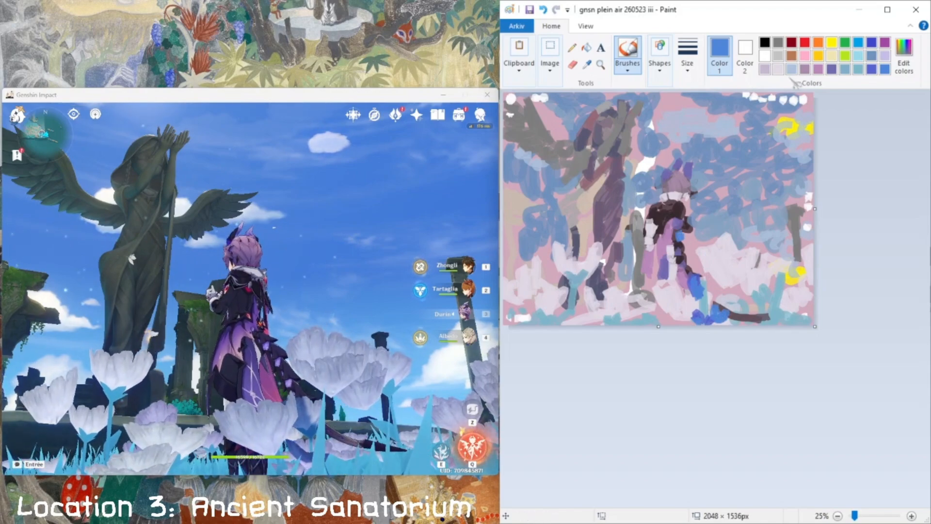
# Lighten the grey-blue swatch to RGB 157, 192, 206 and paint strokes along the top of the sky.
pyautogui.click(845, 69)
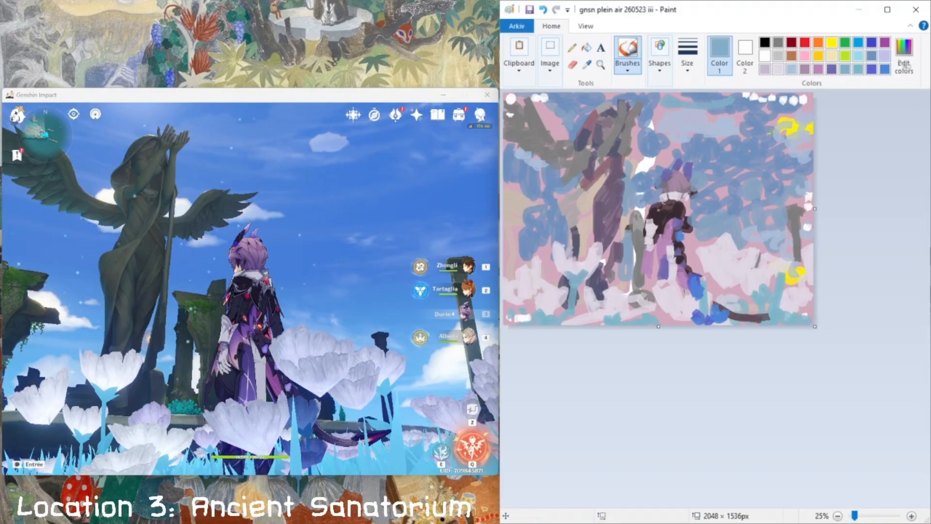
pyautogui.click(905, 64)
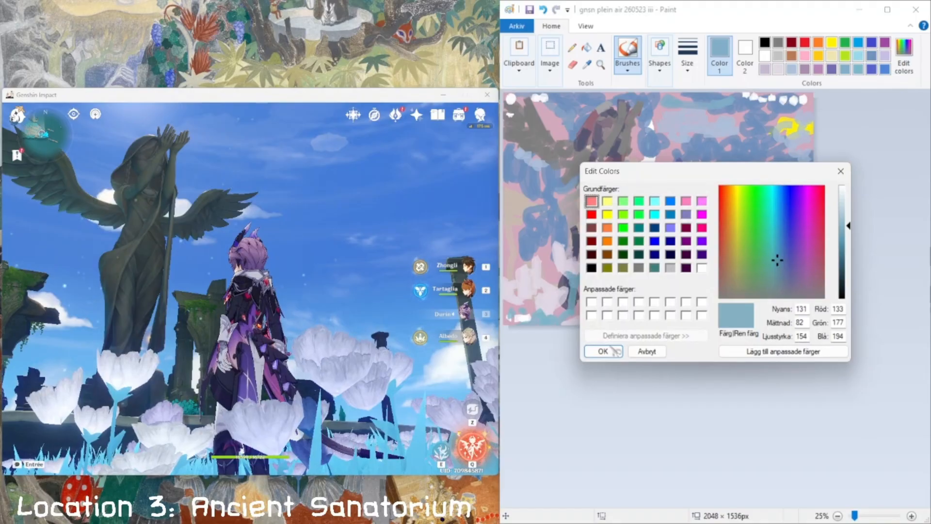
pyautogui.click(604, 351)
pyautogui.click(905, 64)
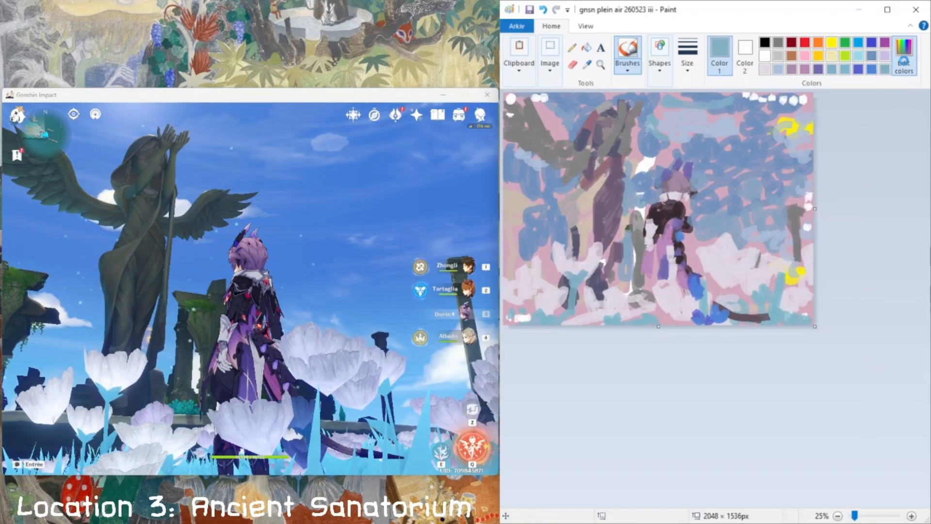
pyautogui.click(622, 351)
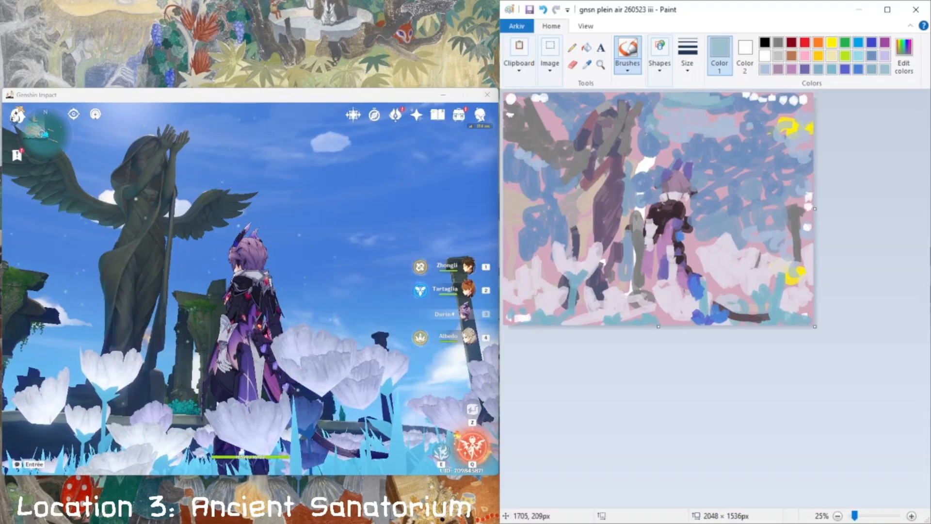
# Shift the pale blue towards periwinkle and paint sweeping strokes across the sky.
pyautogui.click(904, 56)
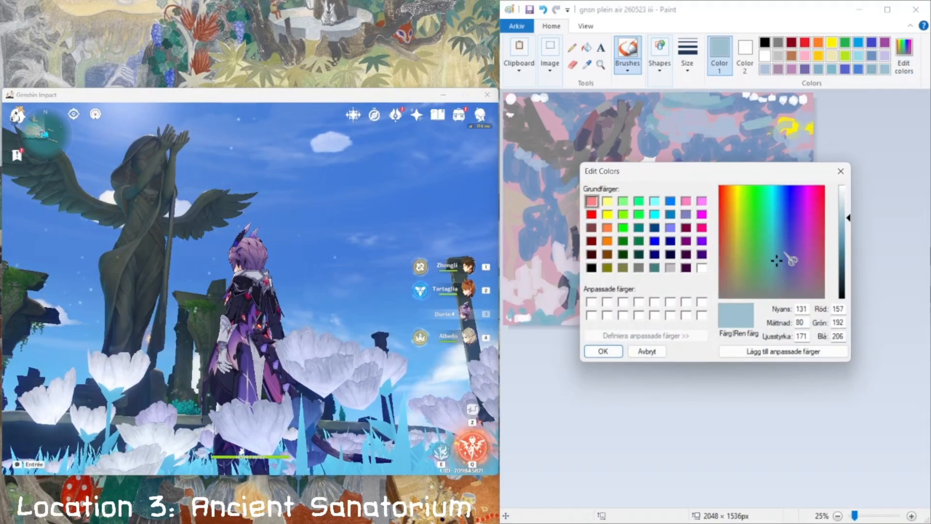
pyautogui.click(790, 259)
pyautogui.click(782, 253)
pyautogui.click(603, 351)
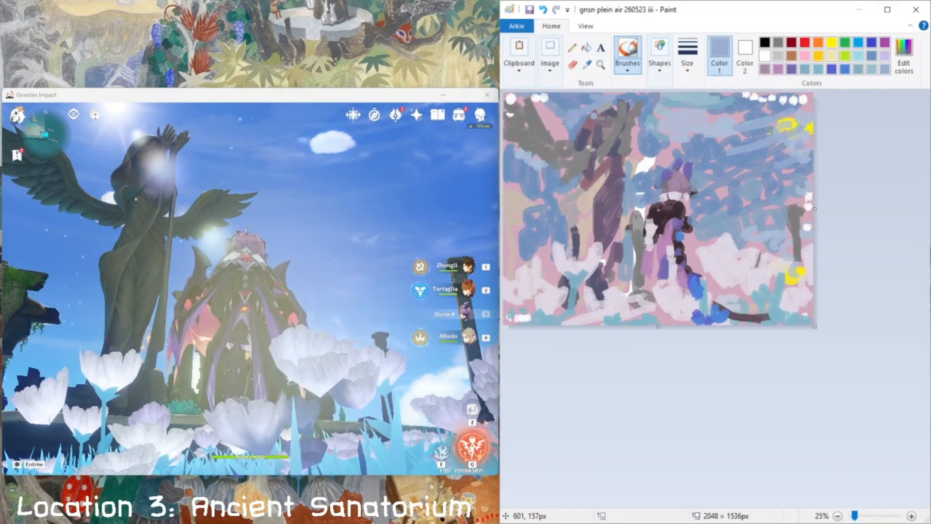
# Paint the sun glare and the flare over the statue's head in white, adding touches of off-white at RGB 237, 237, 241.
pyautogui.click(765, 56)
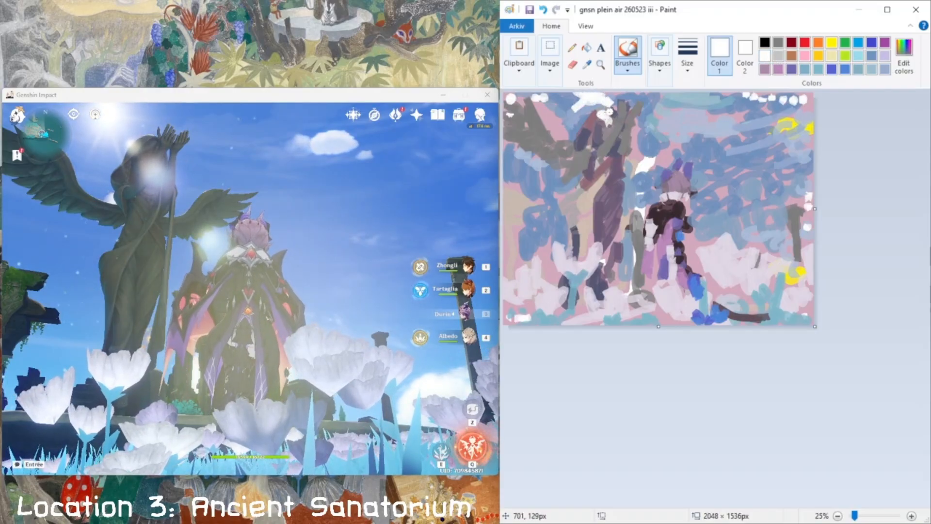
pyautogui.moveTo(612, 125)
pyautogui.mouseDown()
pyautogui.moveTo(617, 143)
pyautogui.moveTo(629, 134)
pyautogui.moveTo(607, 148)
pyautogui.mouseUp()
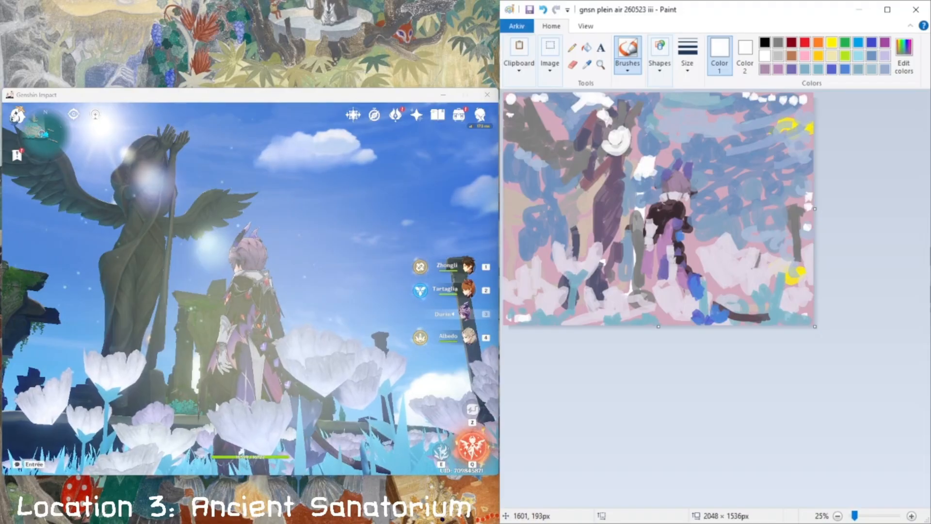
pyautogui.click(904, 54)
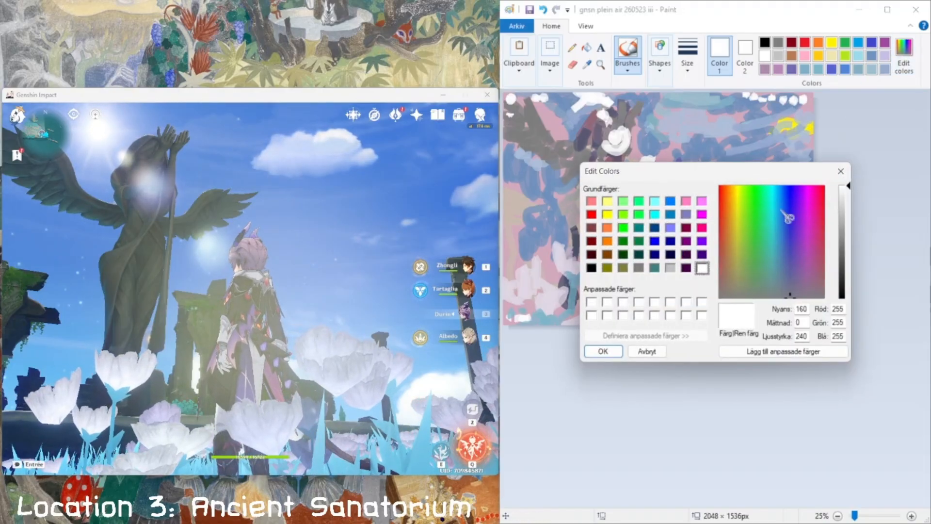
pyautogui.click(791, 283)
pyautogui.click(849, 192)
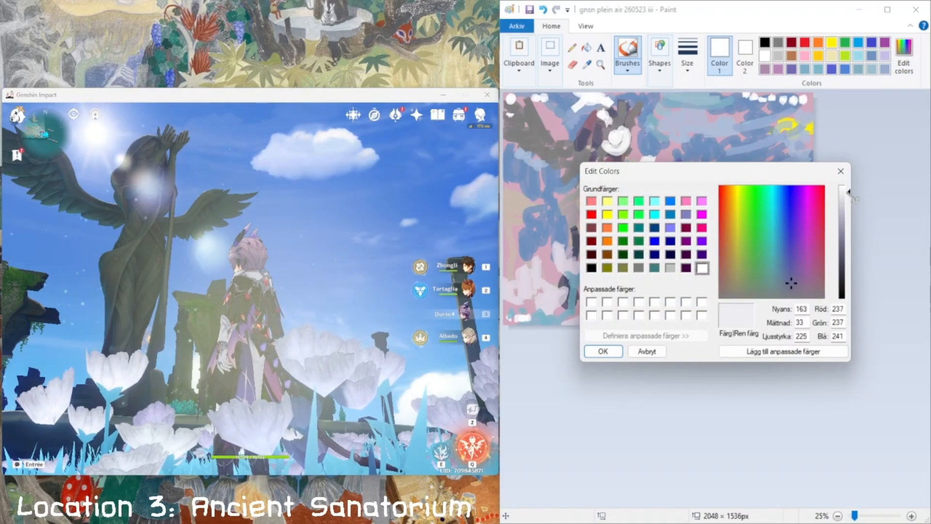
pyautogui.click(606, 352)
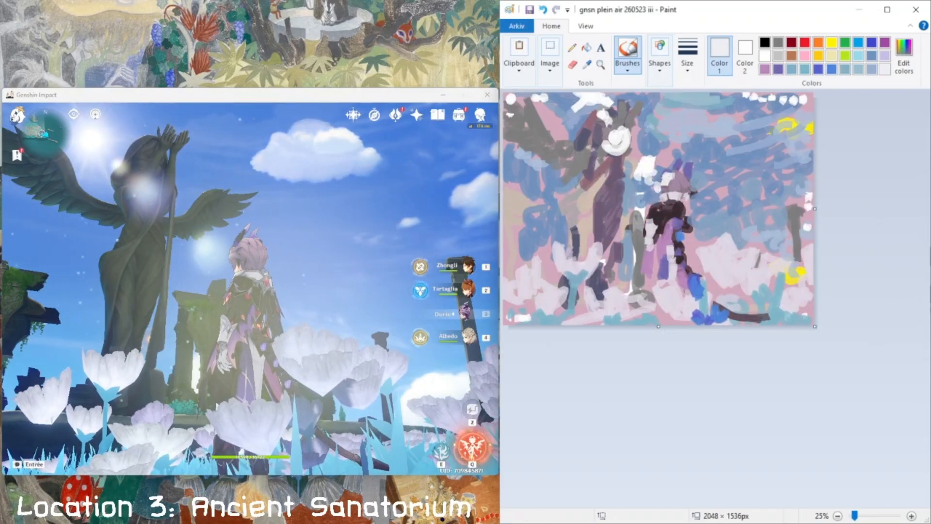
# Mix a pale pink at RGB 227, 208, 230 for the flare's lower edge and extend the sun rays in white.
pyautogui.click(912, 60)
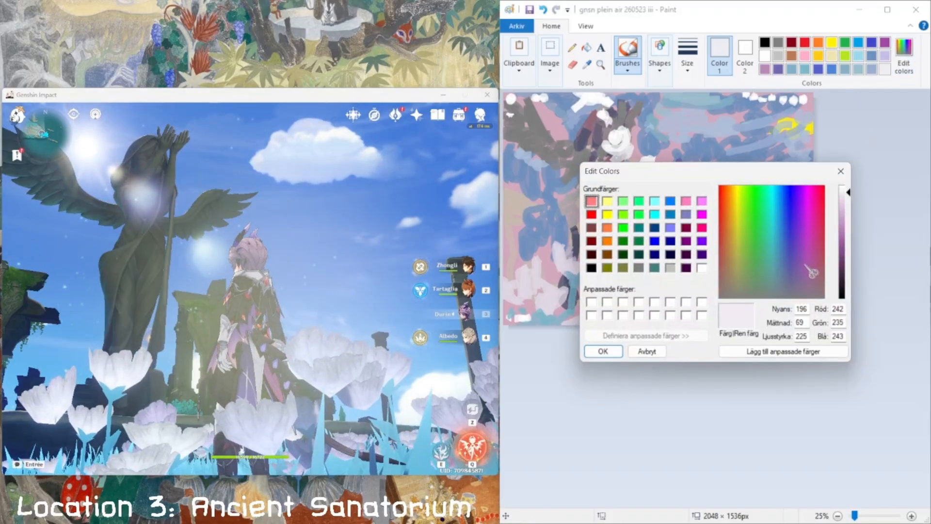
pyautogui.click(849, 208)
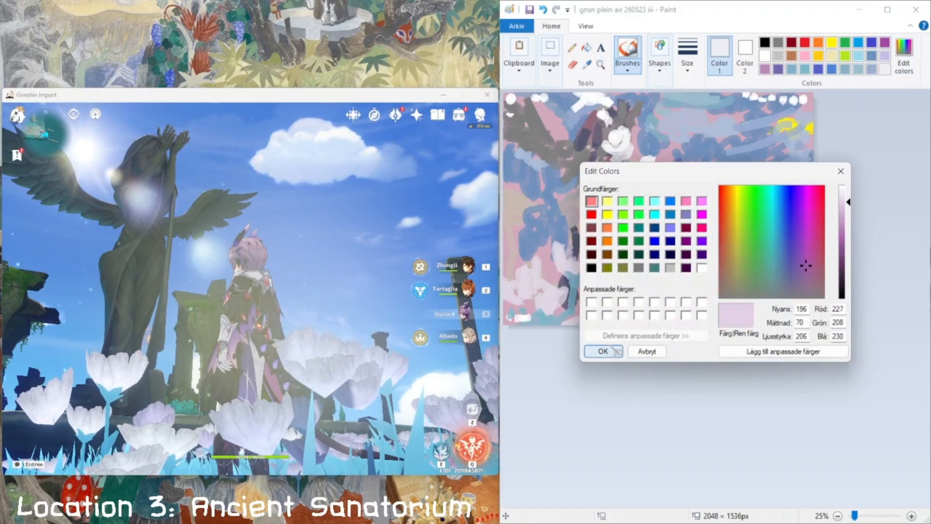
pyautogui.click(603, 351)
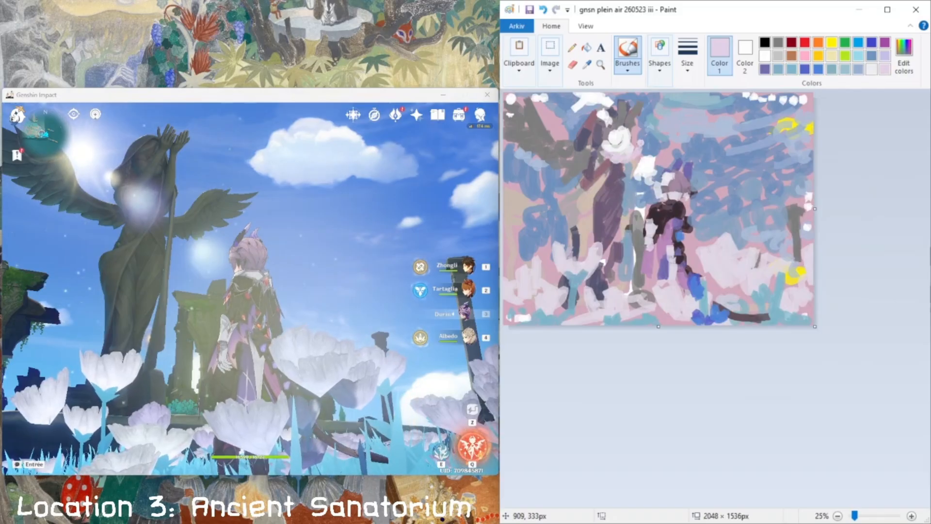
pyautogui.click(765, 55)
pyautogui.moveTo(580, 100)
pyautogui.mouseDown()
pyautogui.moveTo(575, 135)
pyautogui.moveTo(576, 99)
pyautogui.mouseUp()
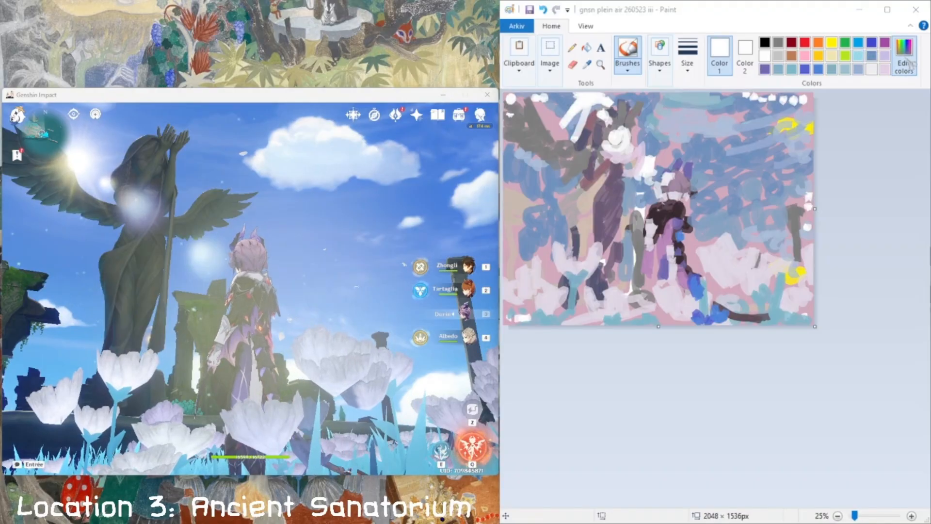
# Mix a pale yellow and paint the sun's glow over the statue's wing and among the white rays.
pyautogui.click(904, 56)
pyautogui.click(738, 201)
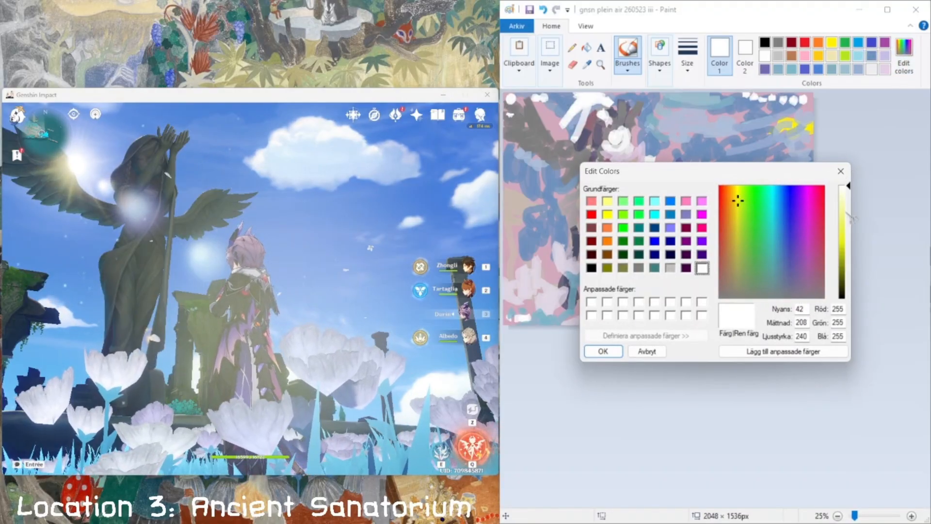
pyautogui.click(849, 203)
pyautogui.click(603, 351)
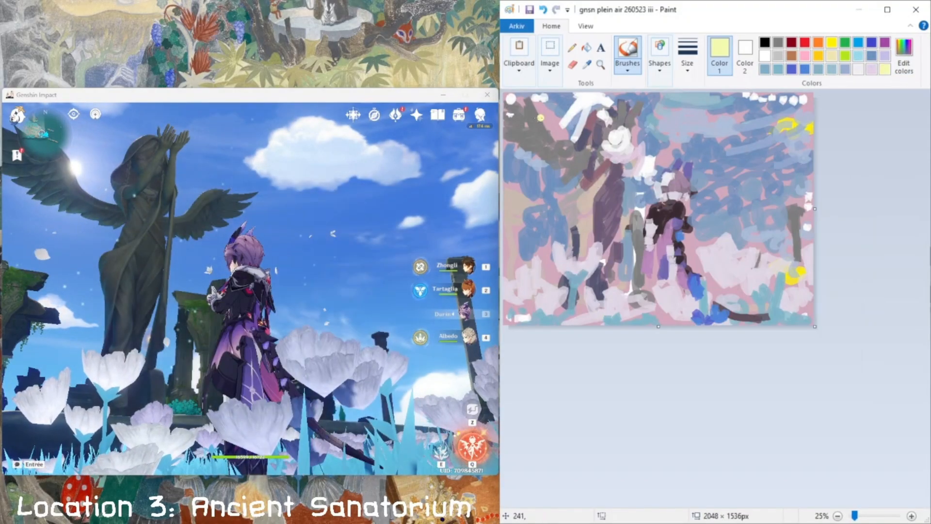
pyautogui.moveTo(540, 119)
pyautogui.mouseDown()
pyautogui.moveTo(555, 114)
pyautogui.moveTo(553, 133)
pyautogui.moveTo(573, 138)
pyautogui.moveTo(584, 103)
pyautogui.mouseUp()
pyautogui.click(603, 96)
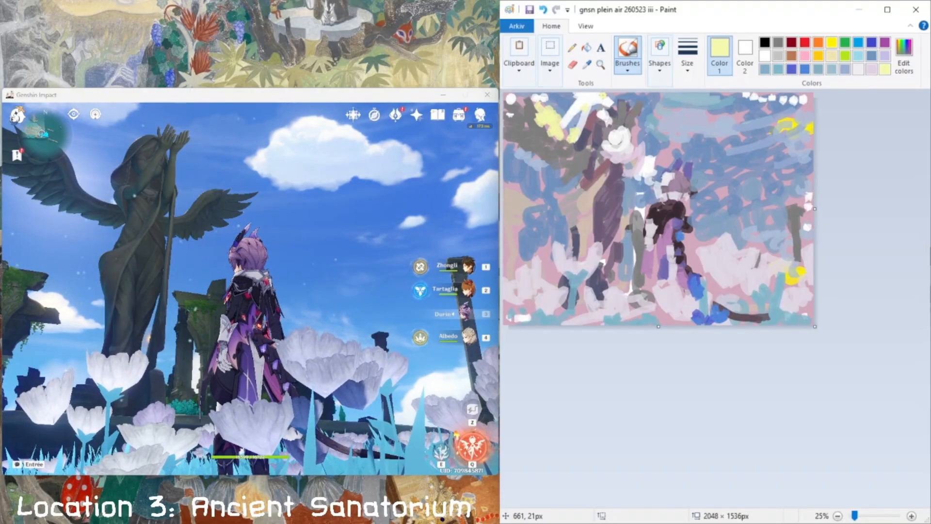
# Paint the ruins along the canvas's left edge in dark grey.
pyautogui.click(779, 43)
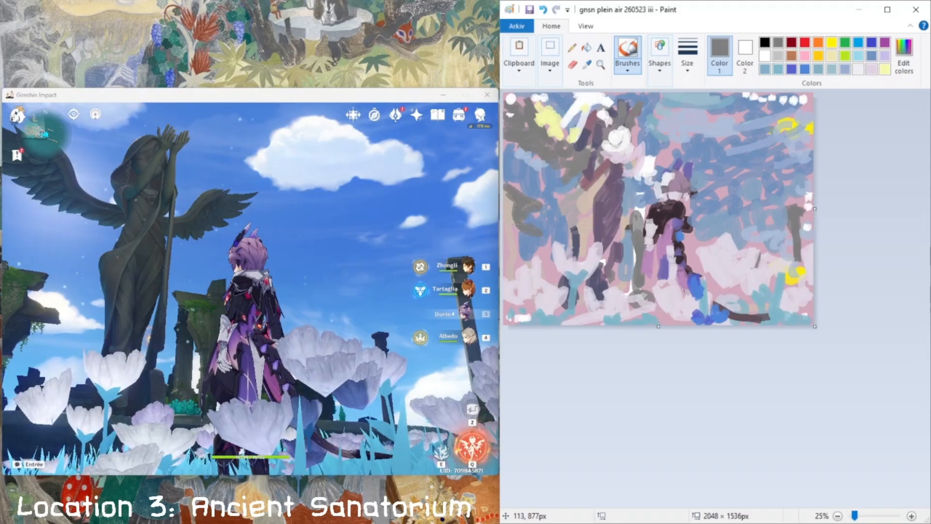
pyautogui.moveTo(512, 195); pyautogui.dragTo(502, 275)
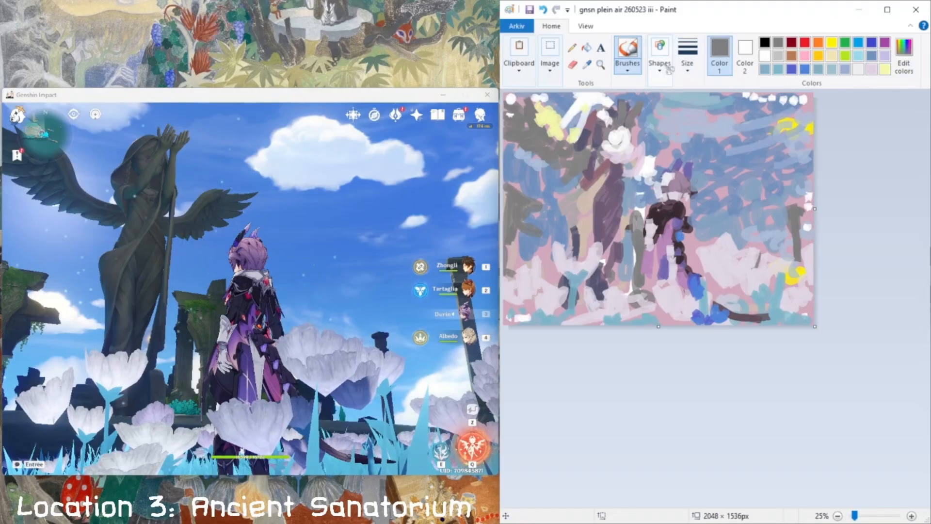
# Sample the dark slate beside the flower at the statue's base and paint dark patches between and behind the flowers.
pyautogui.click(587, 63)
pyautogui.click(593, 275)
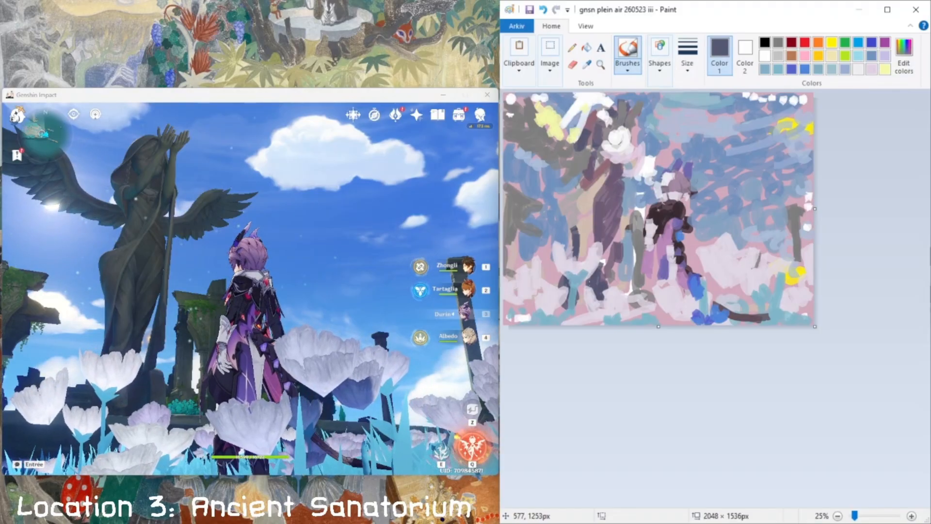
pyautogui.moveTo(511, 294)
pyautogui.mouseDown()
pyautogui.moveTo(506, 279)
pyautogui.moveTo(510, 300)
pyautogui.mouseUp()
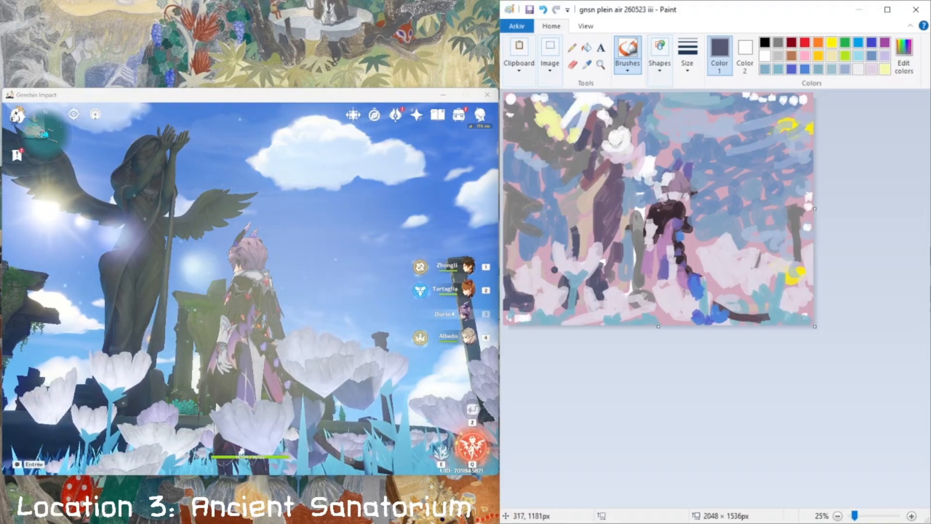
pyautogui.moveTo(554, 270); pyautogui.dragTo(563, 281)
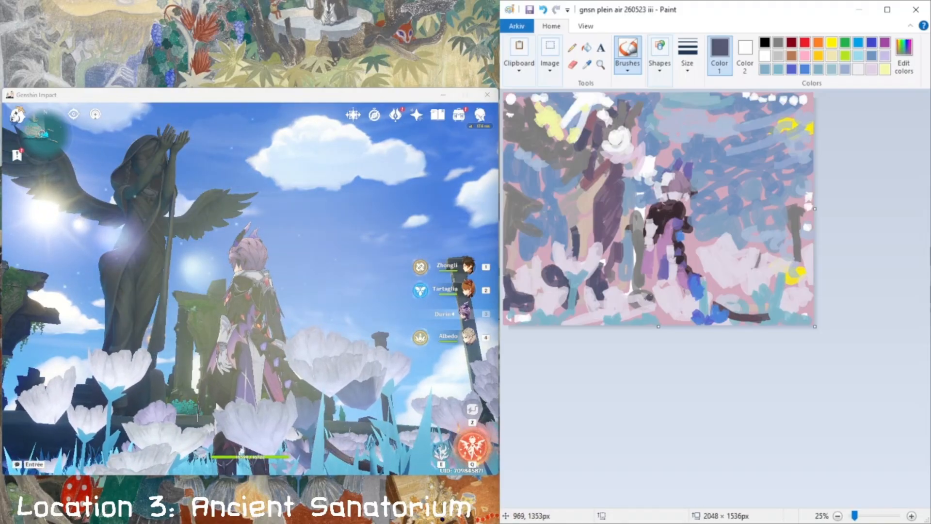
pyautogui.moveTo(657, 310); pyautogui.dragTo(660, 323)
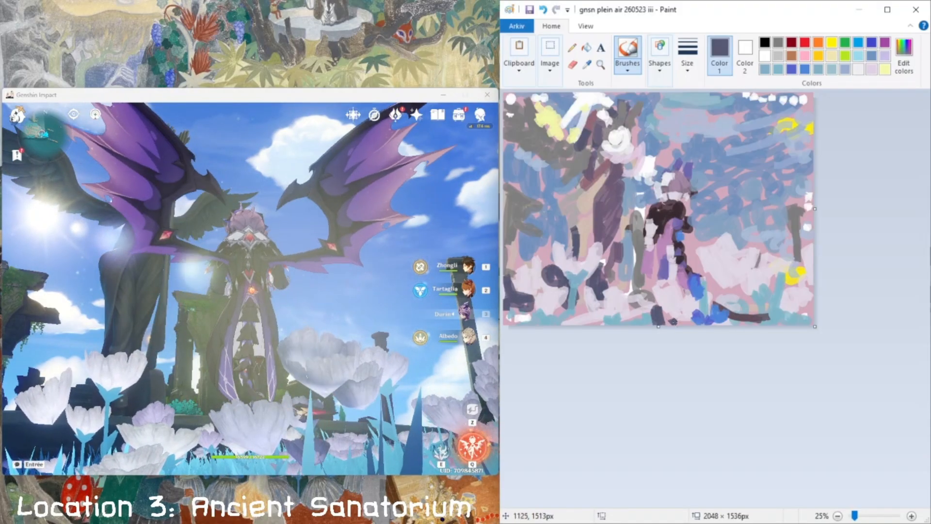
pyautogui.moveTo(794, 291); pyautogui.dragTo(801, 280)
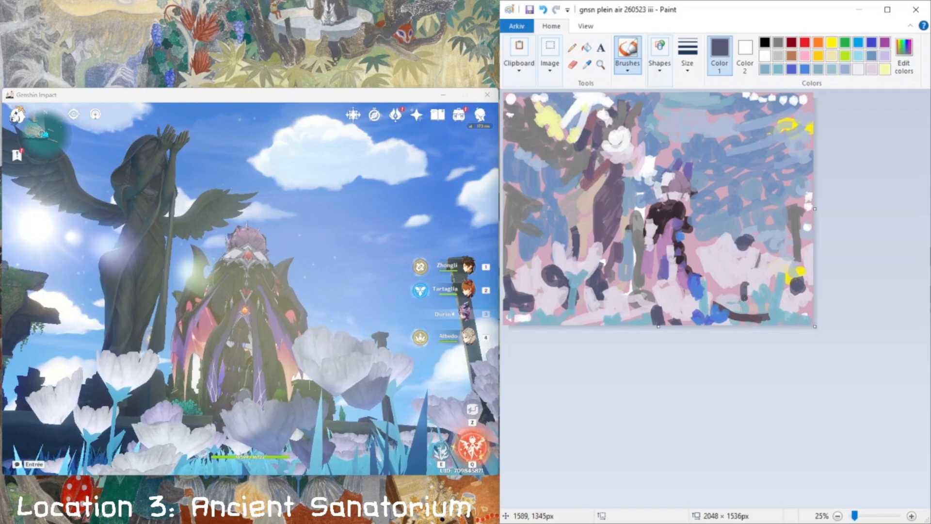
# Finish the dark patches among the flowers, mix a pale blue at RGB 209, 218, 233 and streak thin clouds across the sky.
pyautogui.moveTo(698, 269); pyautogui.dragTo(711, 282)
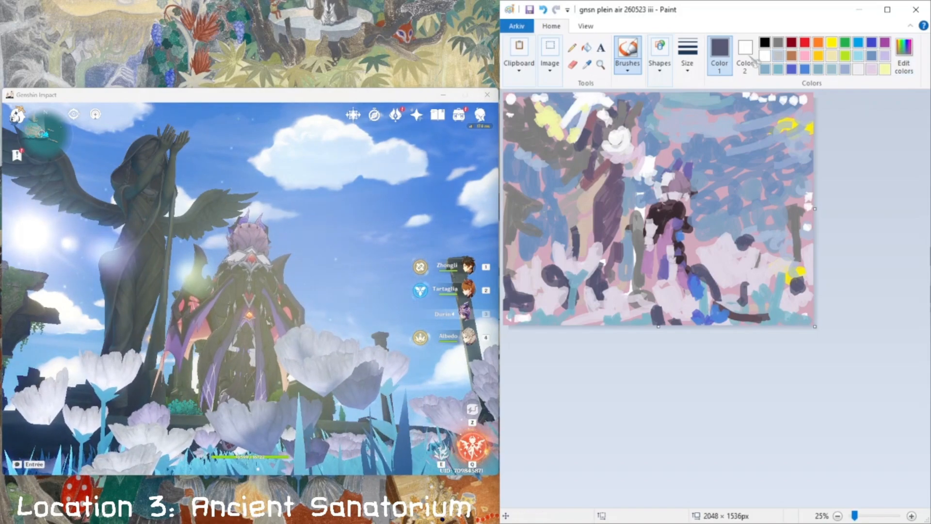
pyautogui.click(589, 64)
pyautogui.click(716, 124)
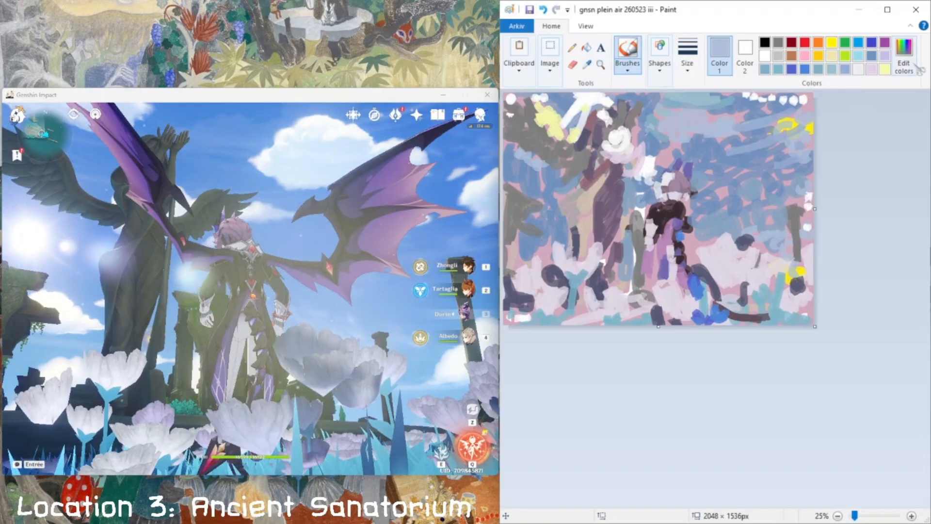
pyautogui.click(905, 60)
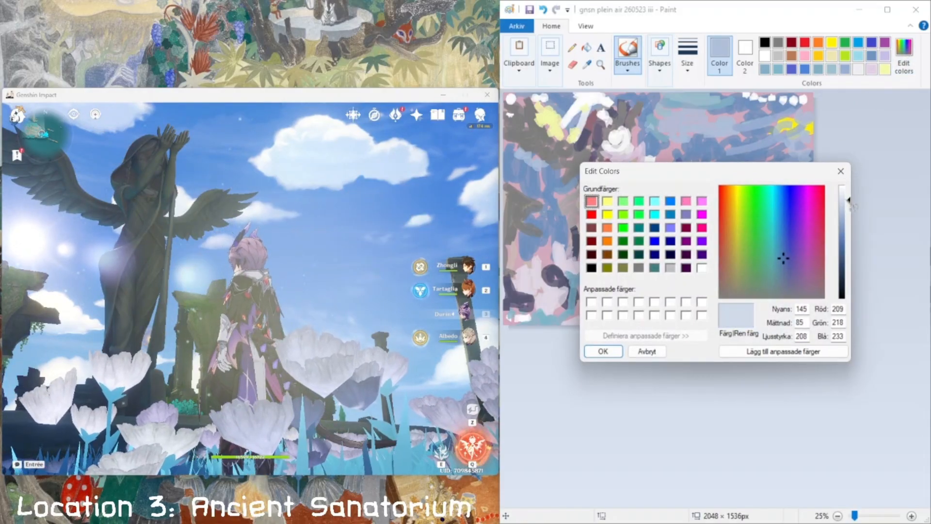
pyautogui.click(606, 352)
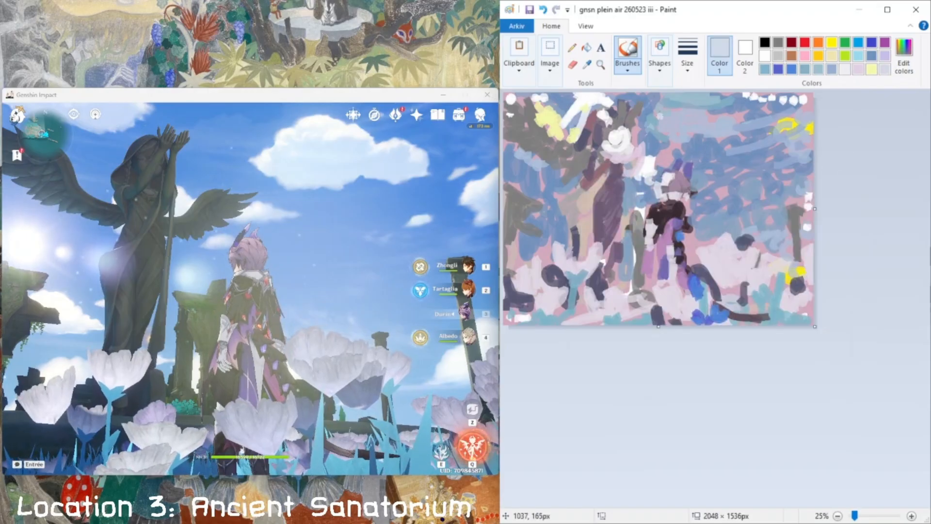
pyautogui.moveTo(661, 117); pyautogui.dragTo(715, 113)
pyautogui.moveTo(653, 125); pyautogui.dragTo(765, 114)
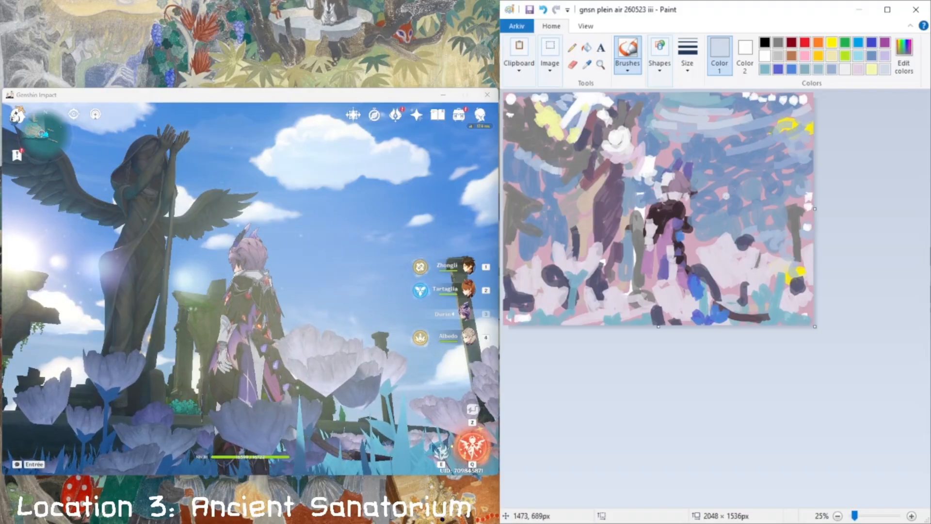
pyautogui.moveTo(698, 238); pyautogui.dragTo(711, 242)
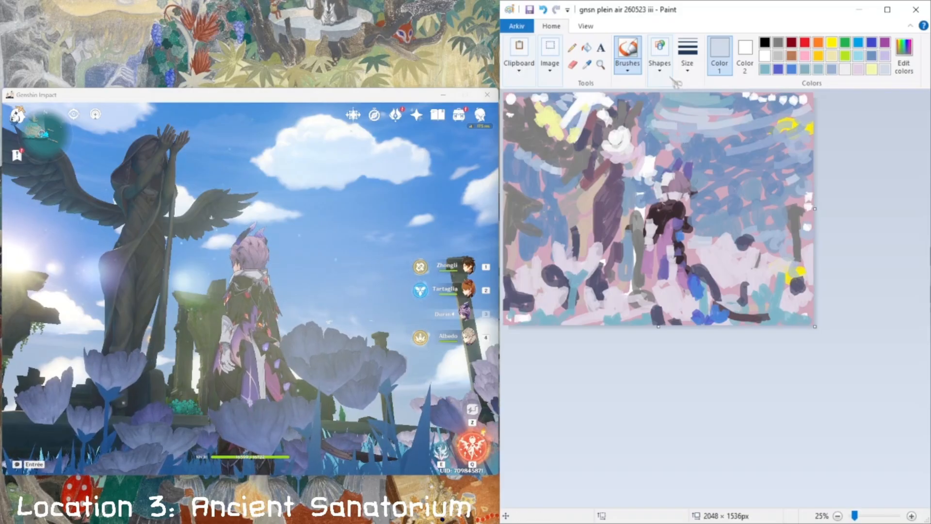
# Paint the statue's second wing in grey above the character's head and sample a blue from the sky beside the statue's hands.
pyautogui.click(779, 42)
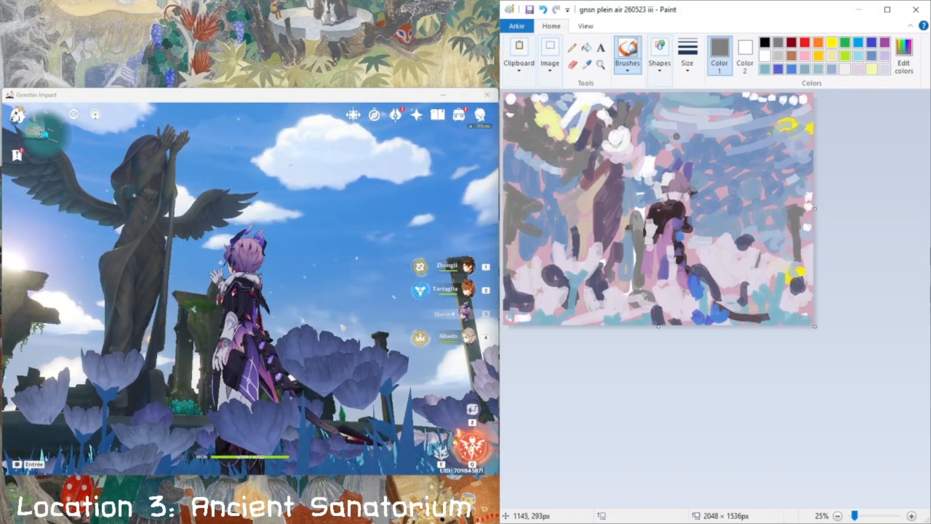
pyautogui.moveTo(658, 148)
pyautogui.mouseDown()
pyautogui.moveTo(677, 146)
pyautogui.moveTo(665, 155)
pyautogui.moveTo(683, 153)
pyautogui.moveTo(672, 163)
pyautogui.mouseUp()
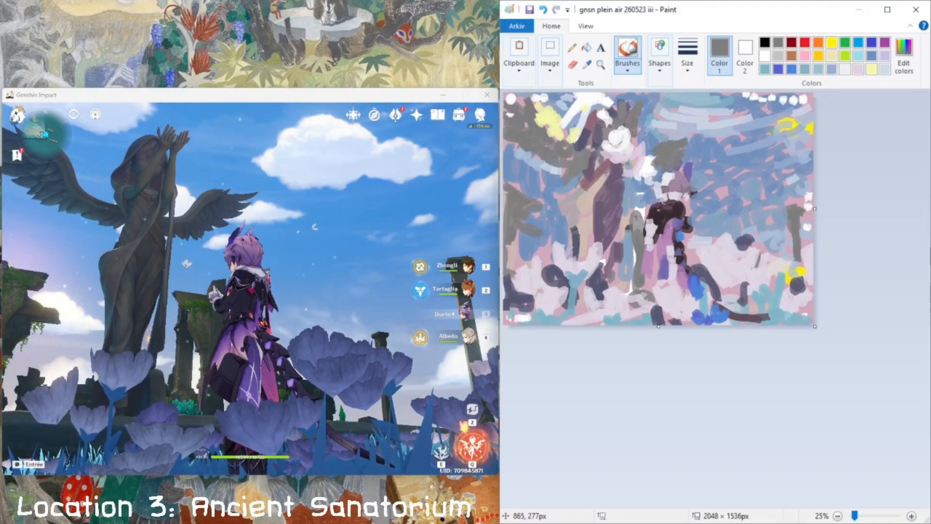
pyautogui.click(587, 64)
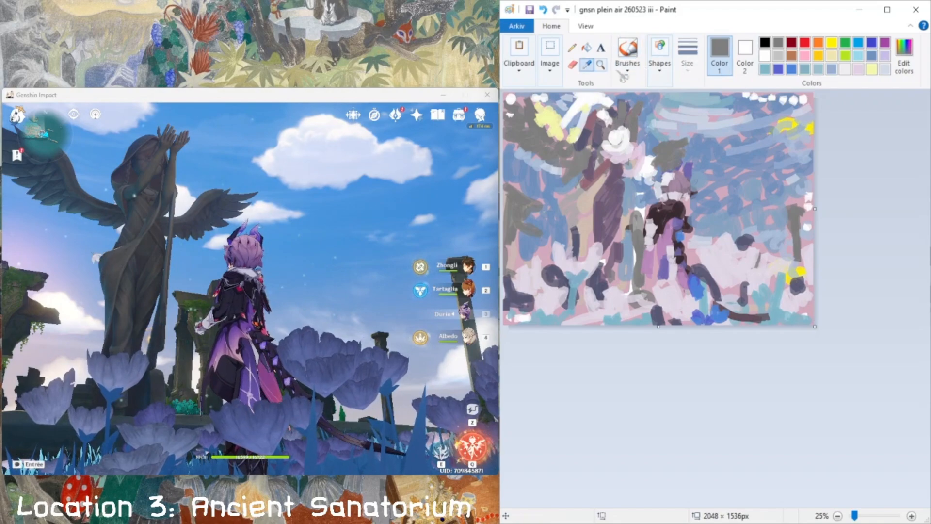
pyautogui.click(645, 103)
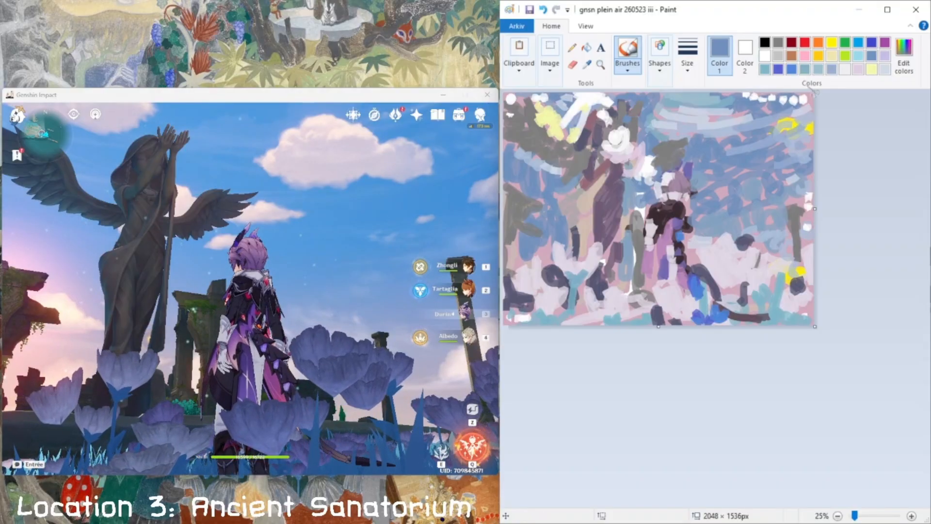
# Mix a crimson at RGB 220, 44, 105 and dab red accents over the character's dark coat.
pyautogui.click(908, 68)
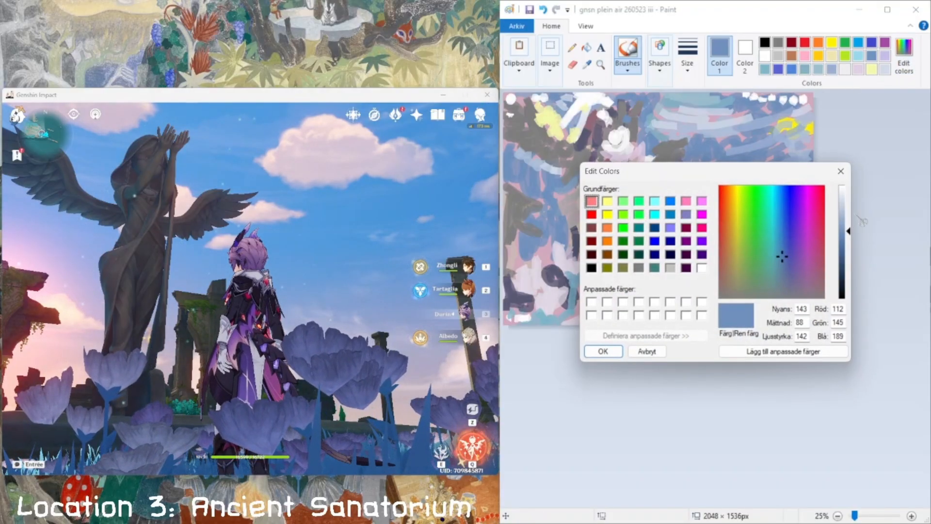
pyautogui.click(818, 244)
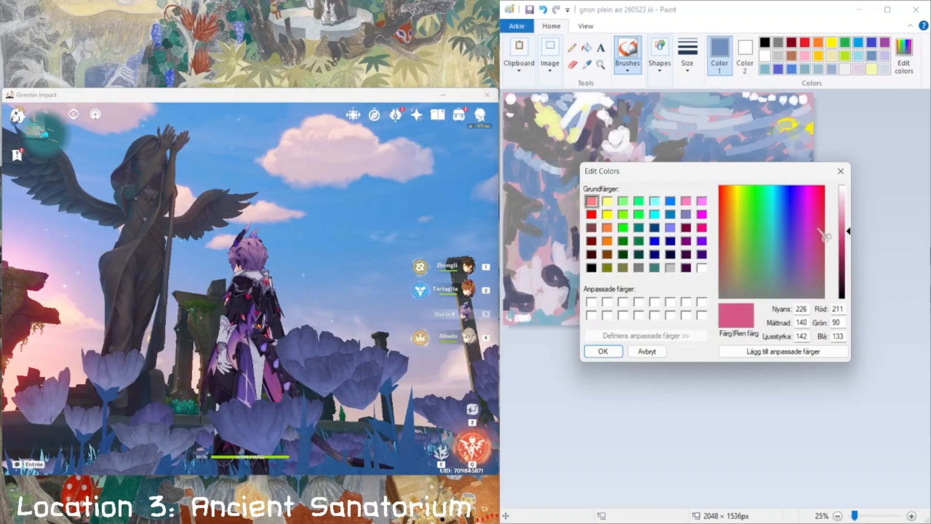
pyautogui.moveTo(854, 235); pyautogui.dragTo(854, 242)
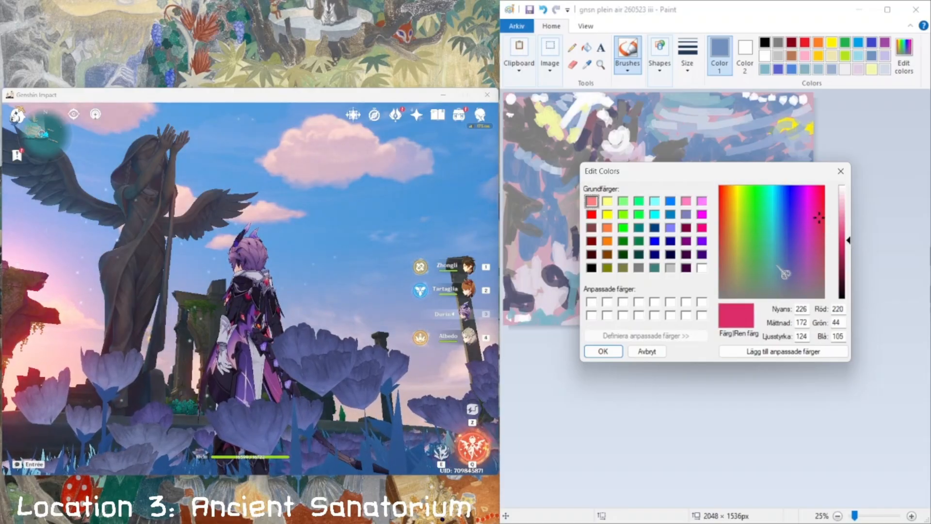
pyautogui.click(603, 351)
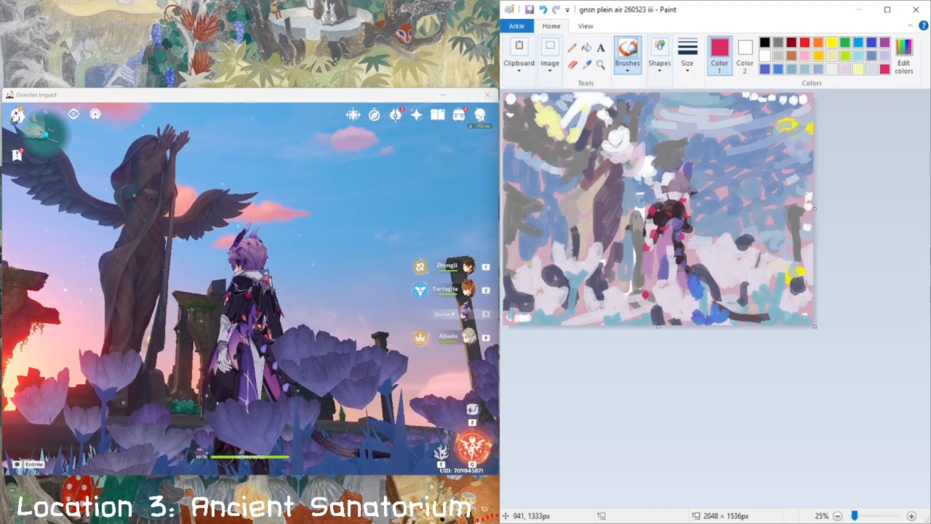
# Sample the coat's near-black and paint the lower coat, the area around the character's feet and the tail among the flowers.
pyautogui.click(587, 64)
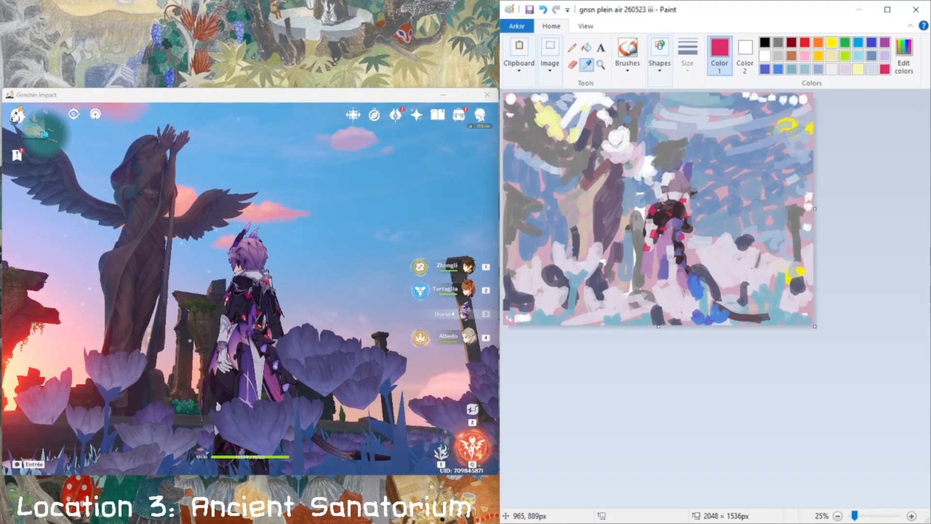
pyautogui.click(619, 225)
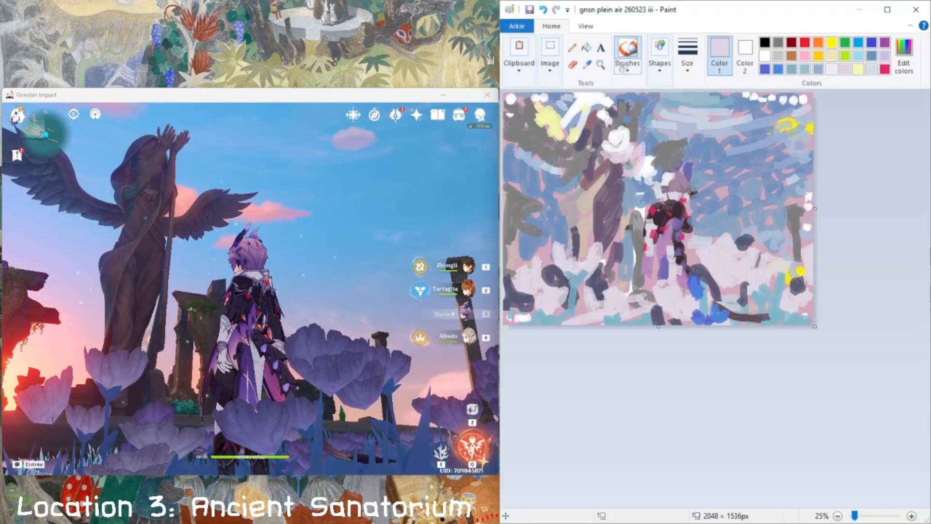
pyautogui.click(587, 64)
pyautogui.click(675, 211)
pyautogui.click(647, 266)
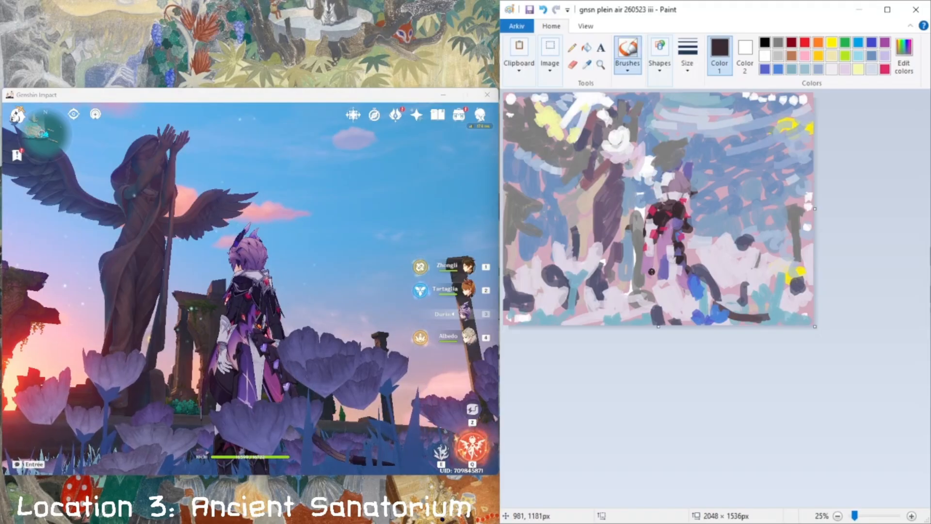
pyautogui.click(658, 263)
pyautogui.moveTo(659, 263)
pyautogui.mouseDown()
pyautogui.moveTo(660, 276)
pyautogui.moveTo(648, 268)
pyautogui.mouseUp()
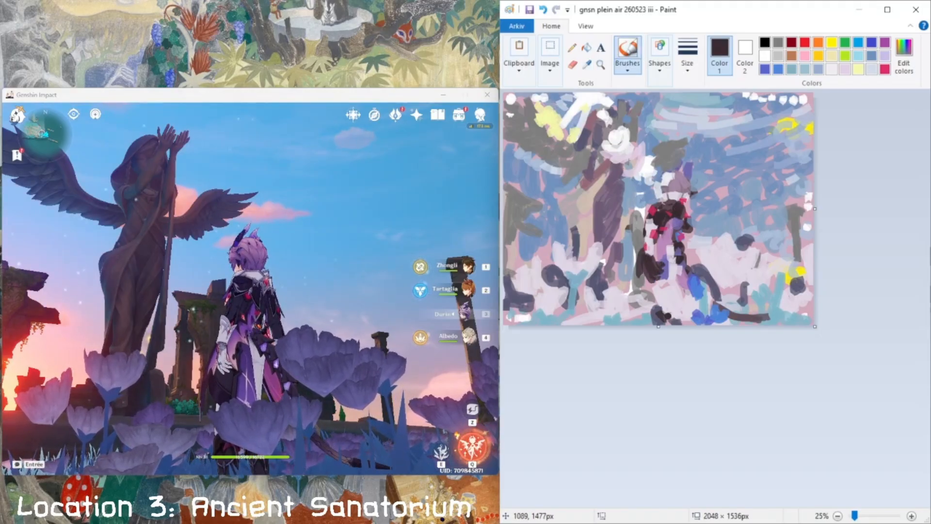
pyautogui.moveTo(729, 317); pyautogui.dragTo(767, 321)
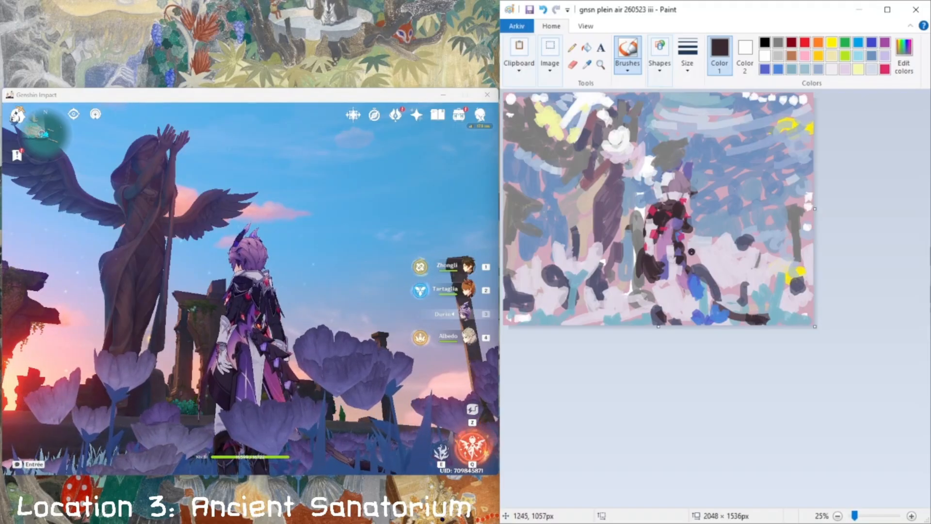